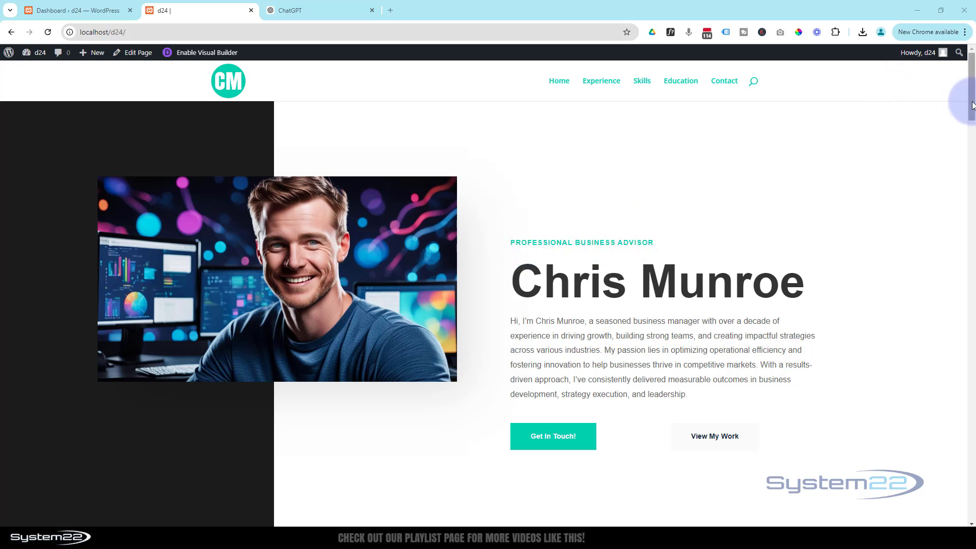
Step: Scroll the live CV page and try the contact form's name, email and message fields
drag(972, 106, 972, 388)
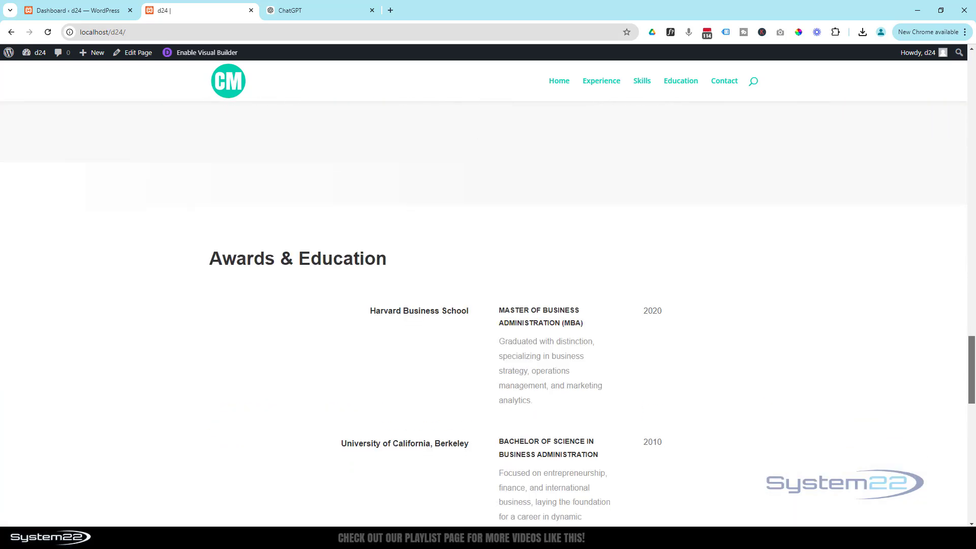
scroll(932, 386, down, 5)
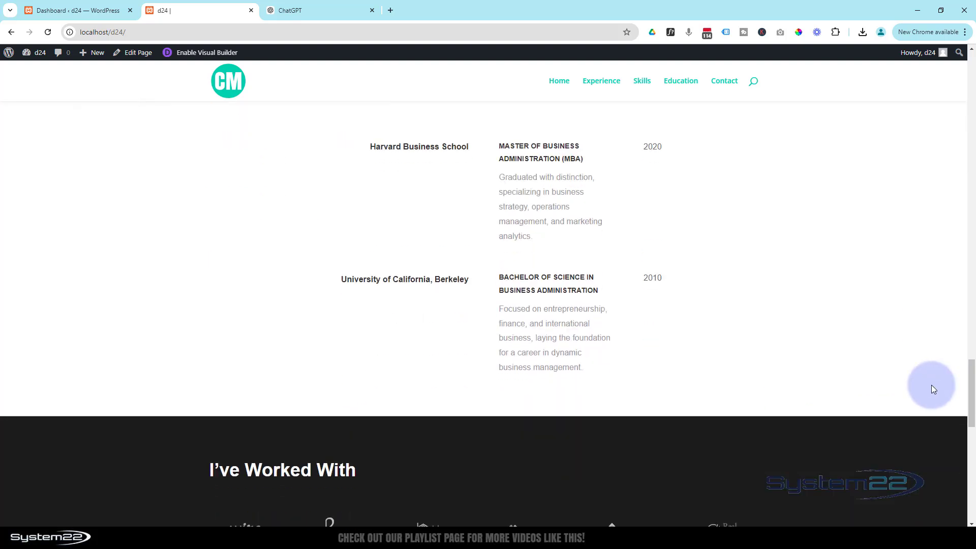
scroll(932, 388, down, 7)
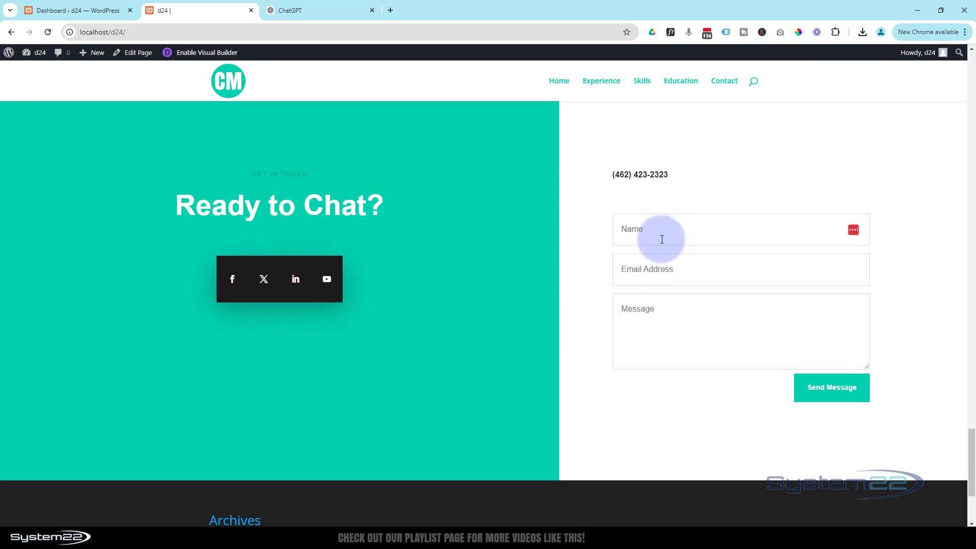
click(663, 235)
click(654, 268)
click(654, 316)
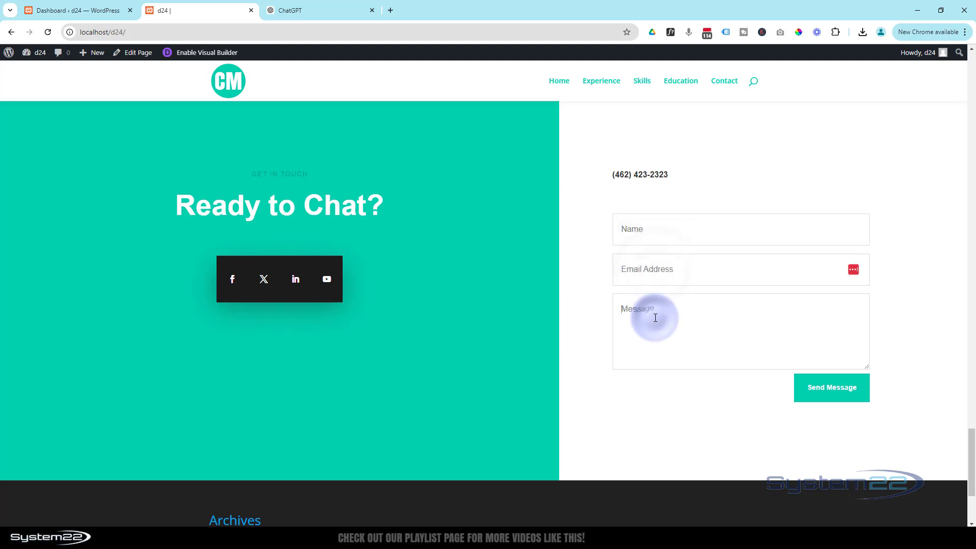
drag(959, 447, 961, 67)
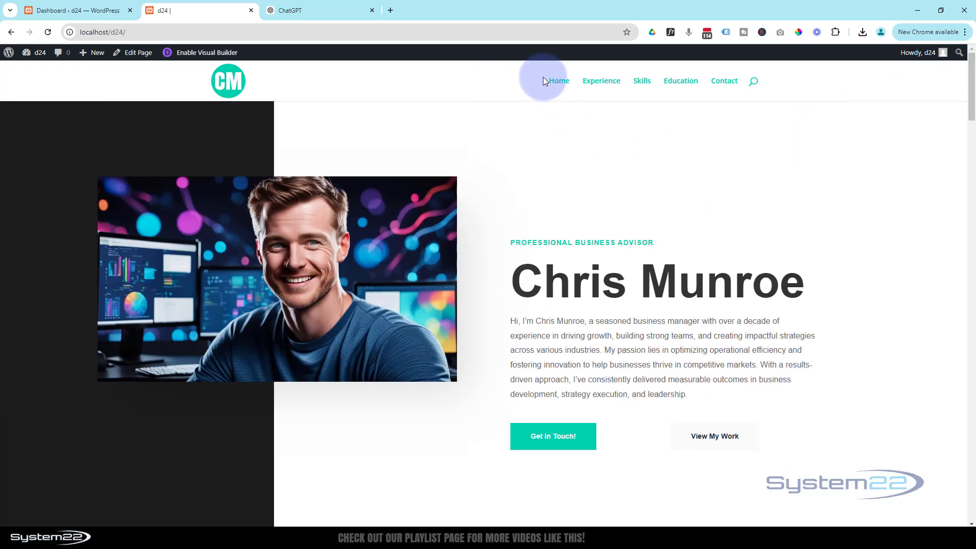
Step: Test the Experience, Skills, Awards & Education and Contact menu links, plus the call-to-action and More Info links
click(599, 83)
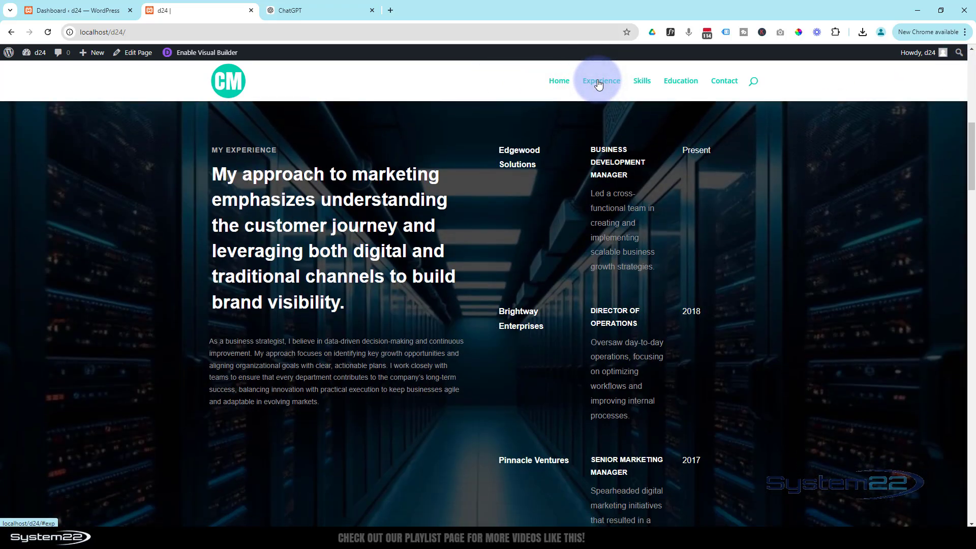
click(643, 83)
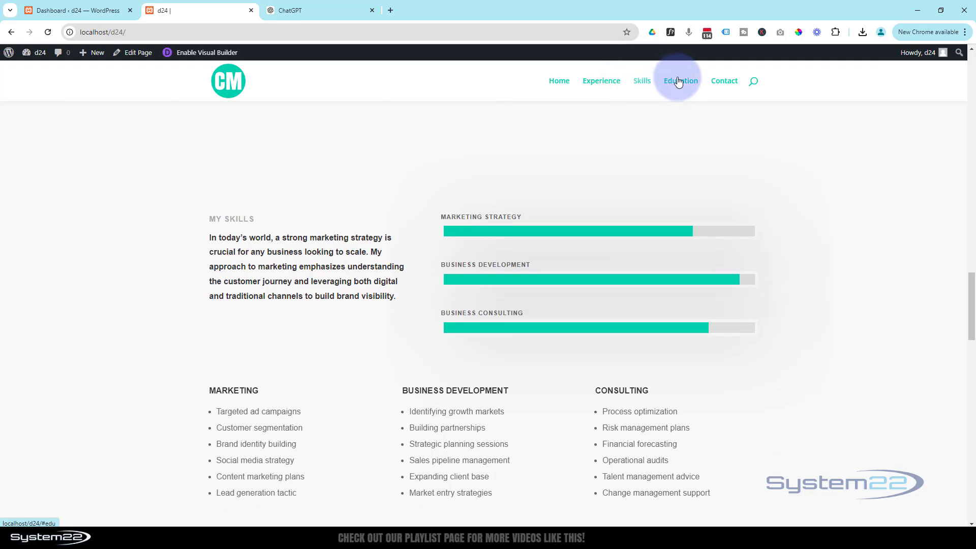
click(683, 82)
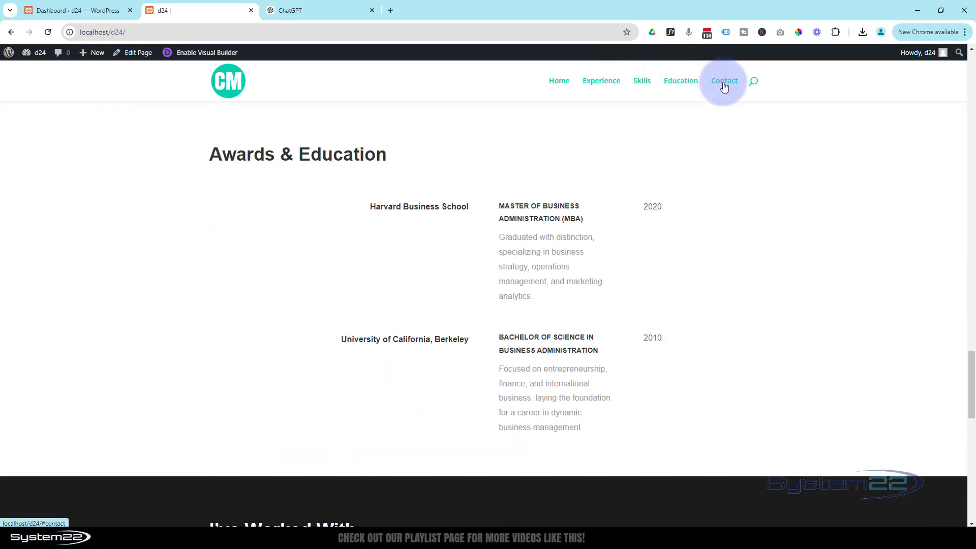
click(725, 84)
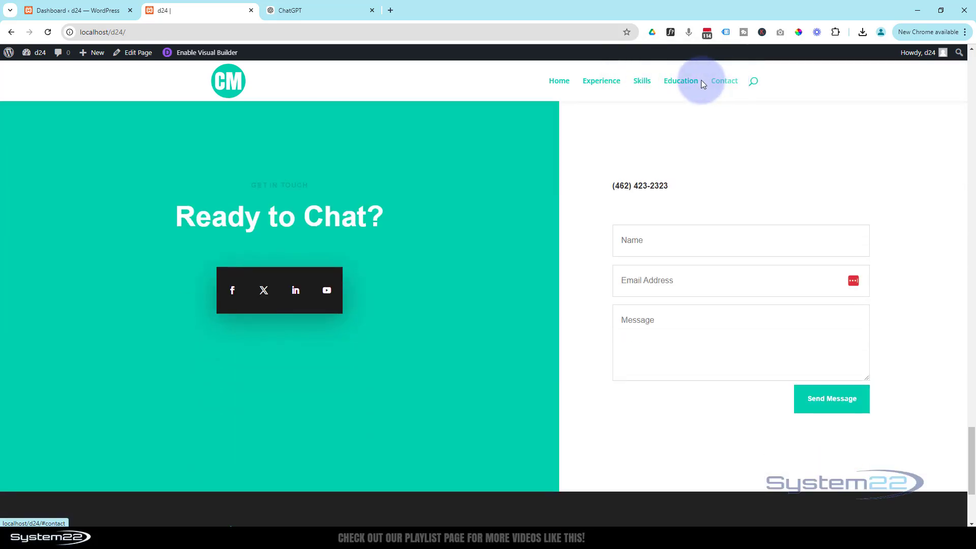
click(557, 84)
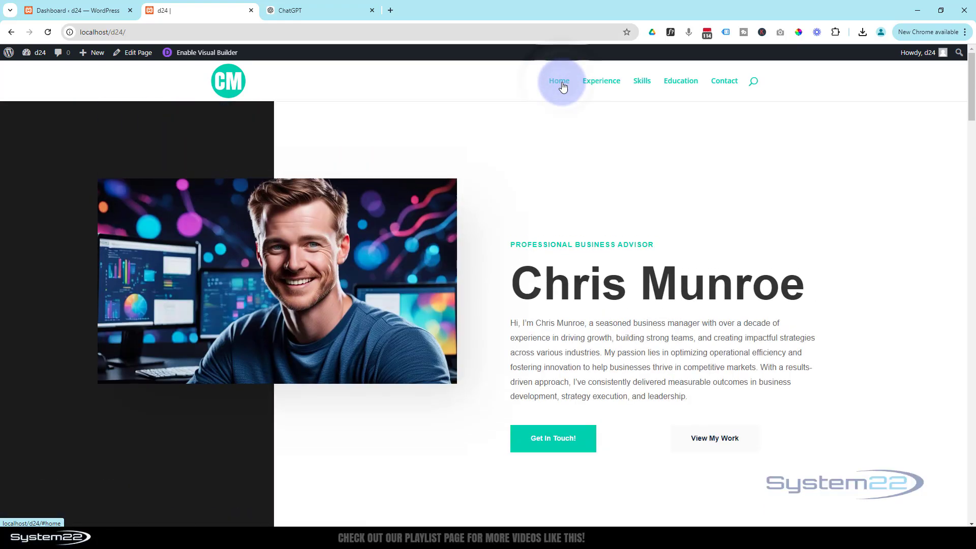
click(550, 444)
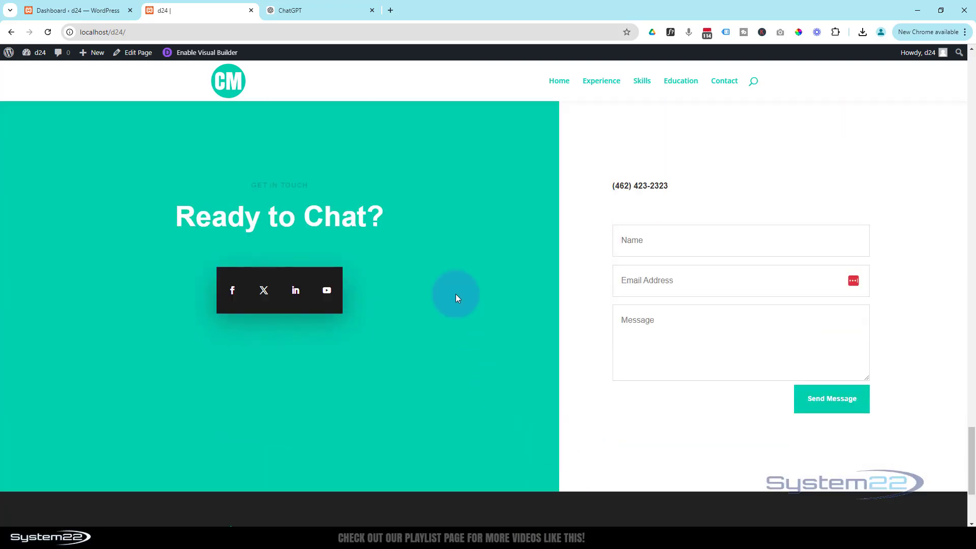
click(562, 81)
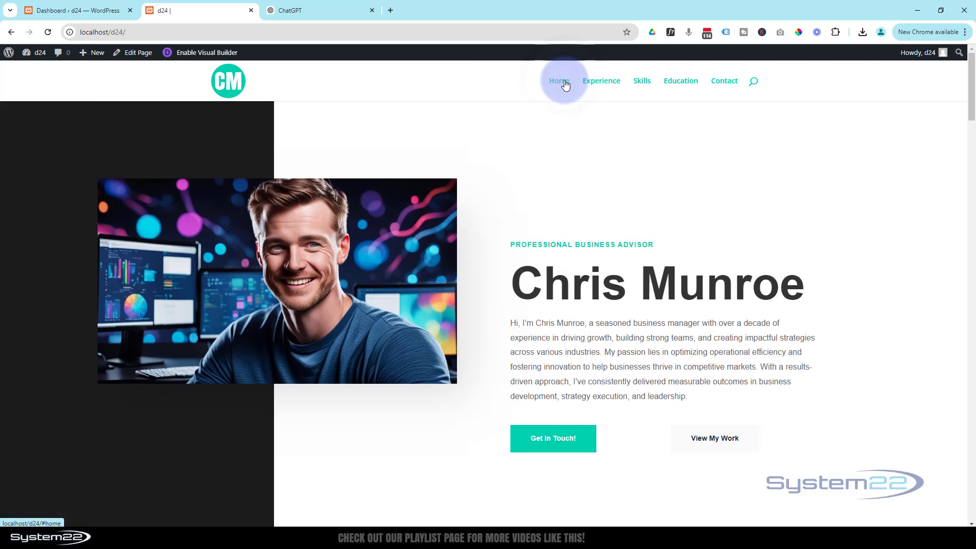
click(720, 442)
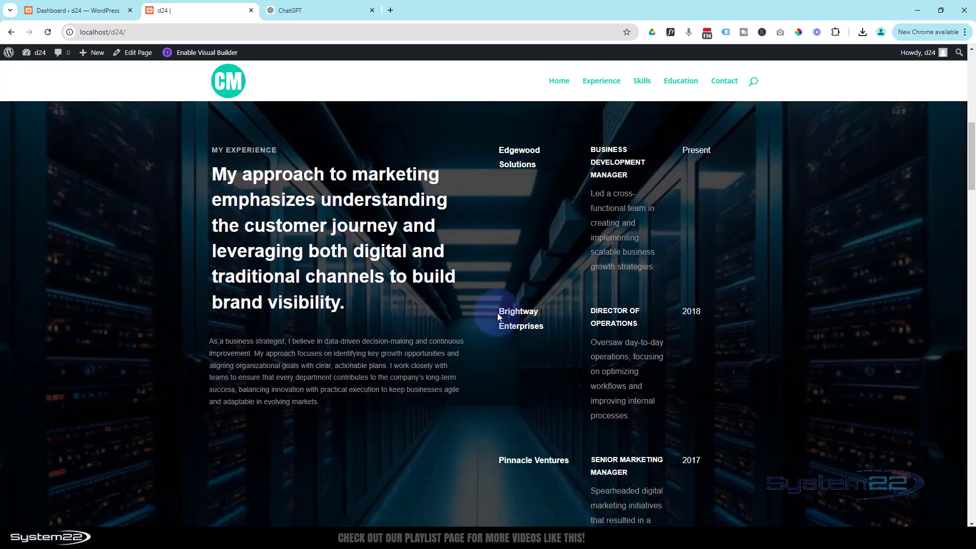
scroll(498, 315, down, 5)
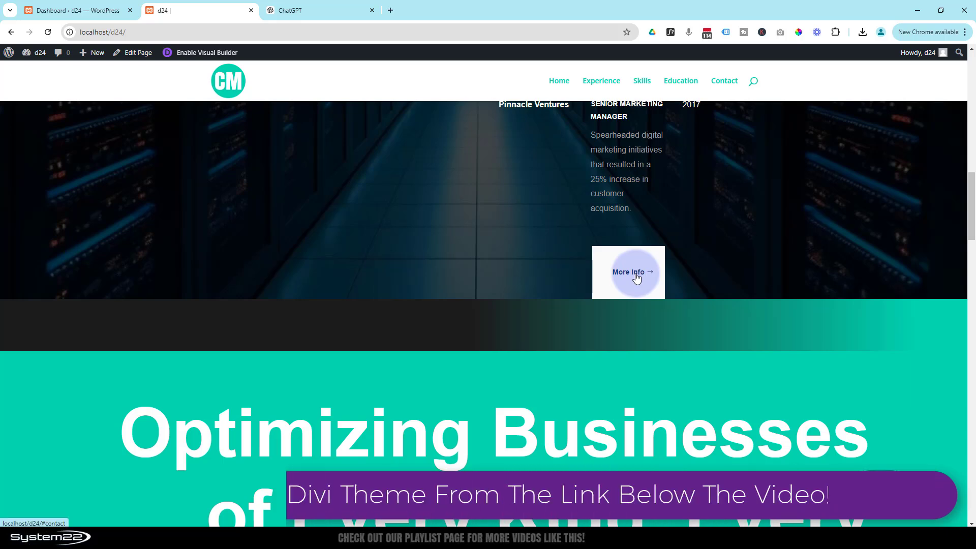
click(636, 278)
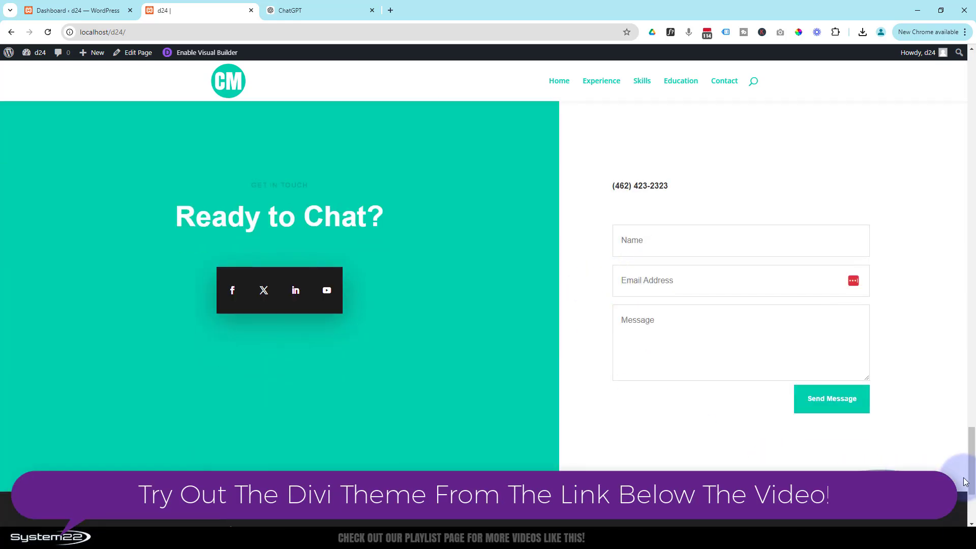
drag(973, 486, 950, 84)
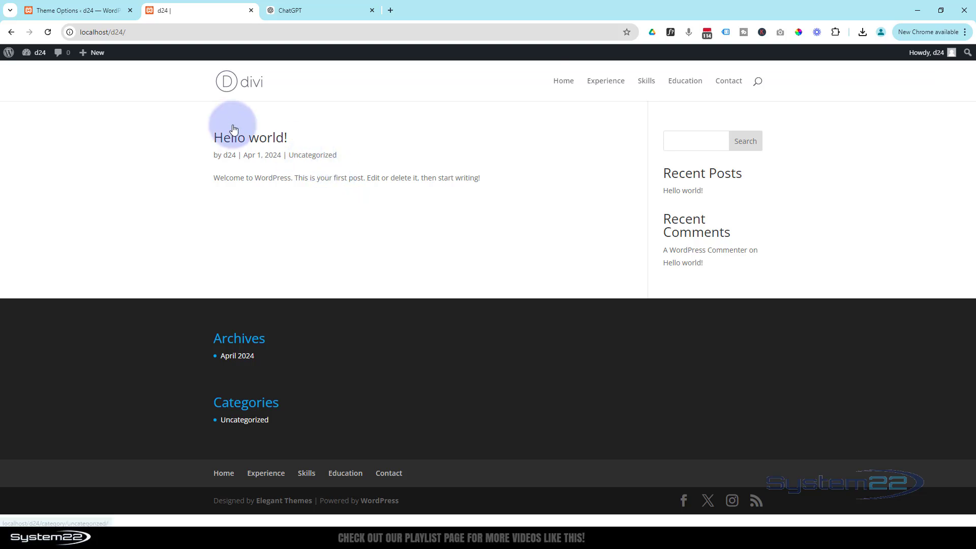
Step: Confirm Divi is the installed theme under Appearance > Themes, then return to the Dashboard
click(53, 8)
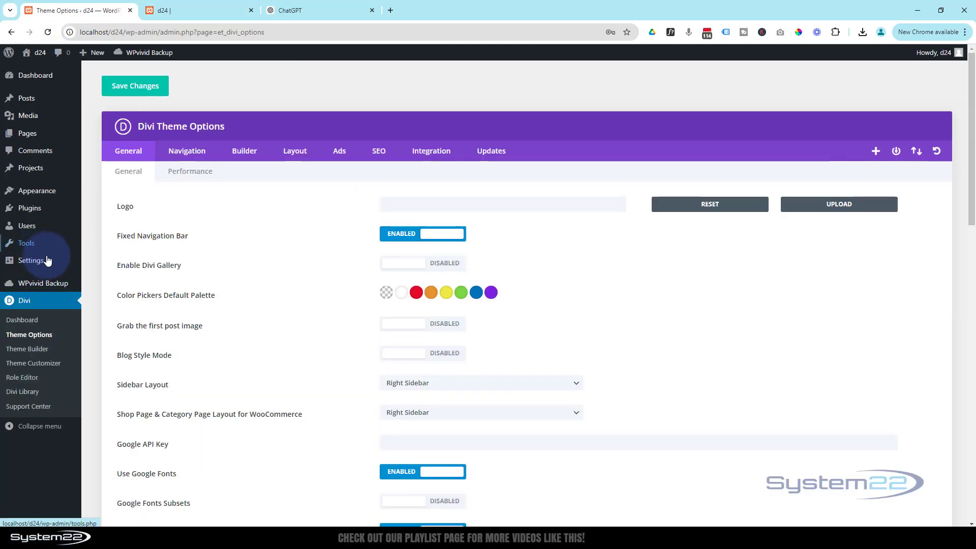
mouse_move(32, 196)
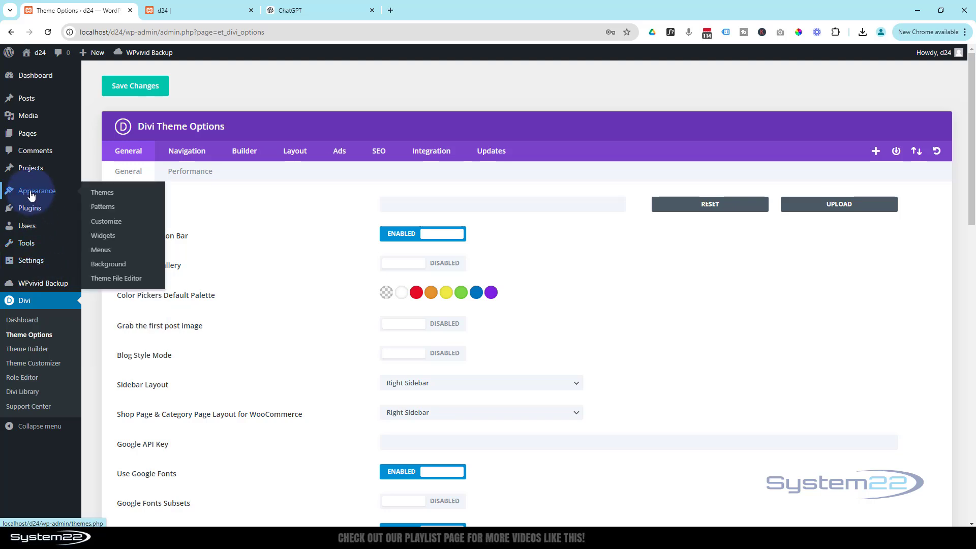
click(109, 199)
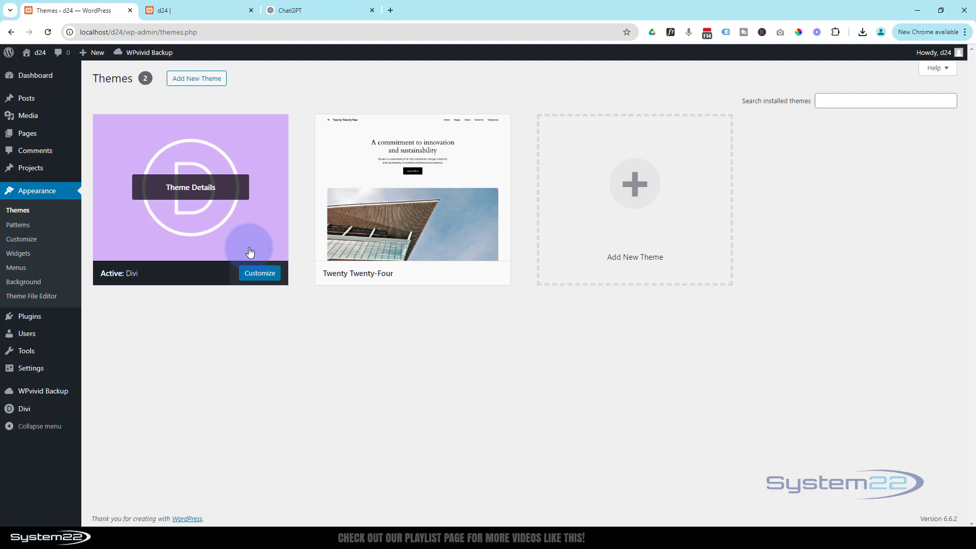
click(192, 80)
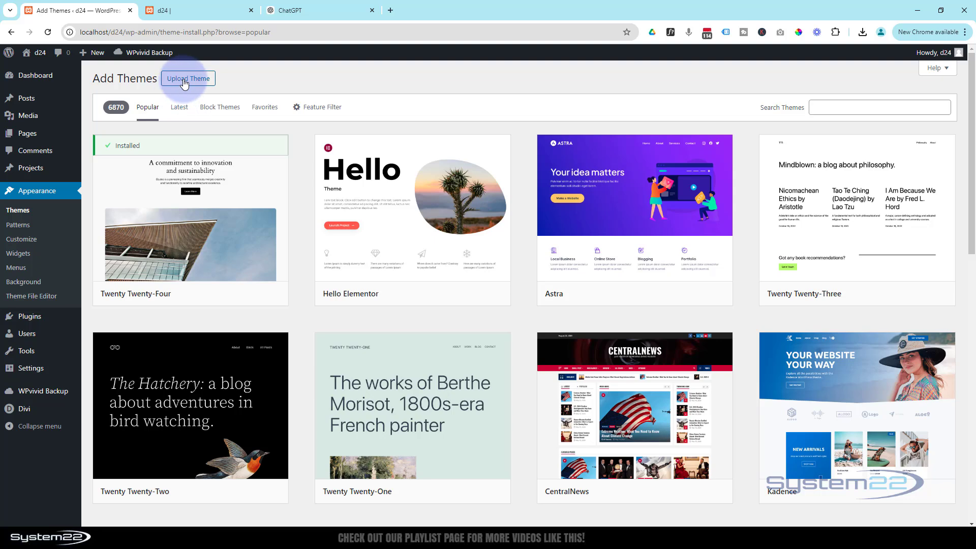
click(184, 83)
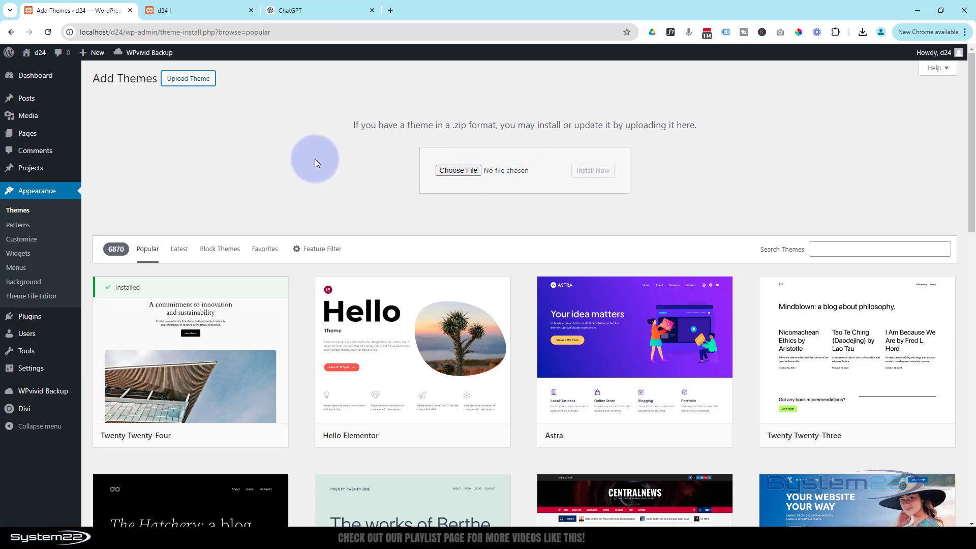
click(18, 211)
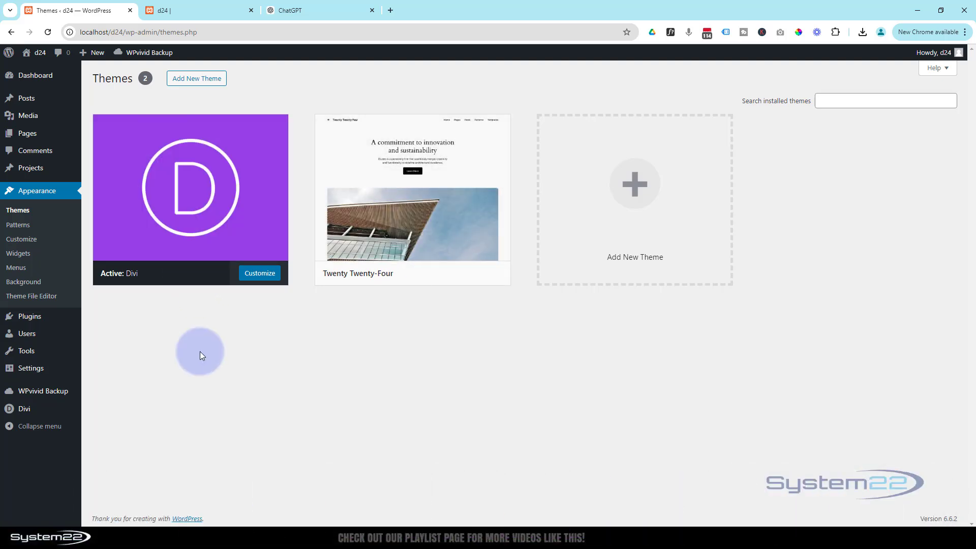
click(38, 78)
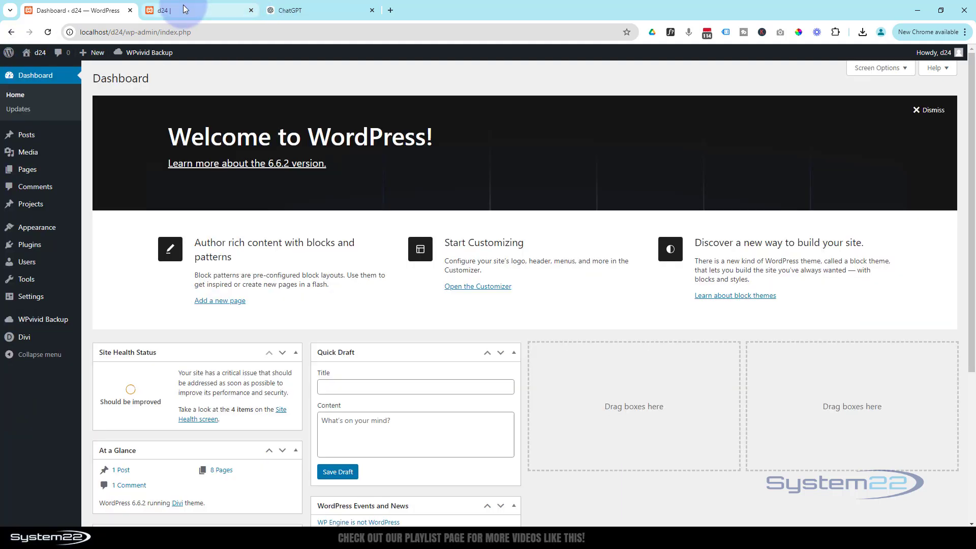
Step: Create a new page from the site's admin bar and start its title with the owner's first name
click(184, 9)
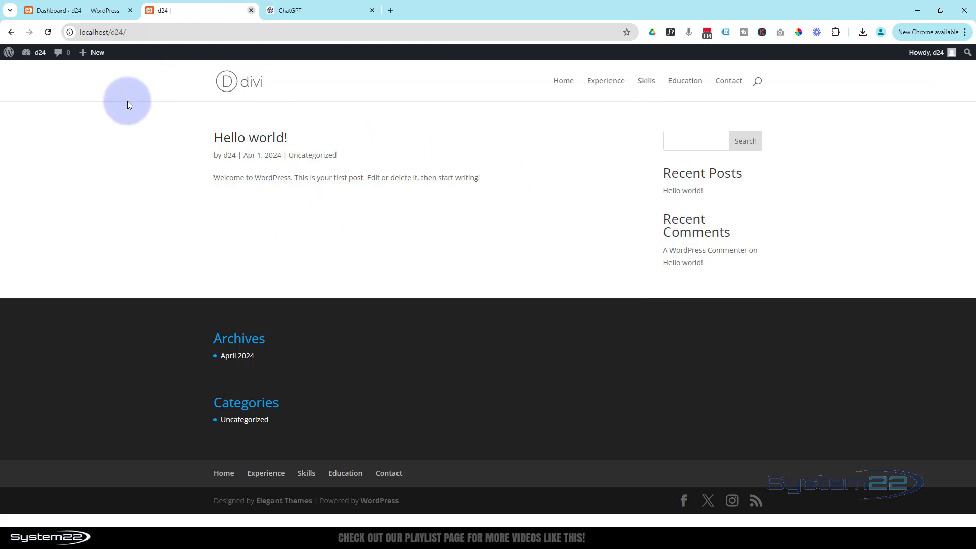
mouse_move(100, 55)
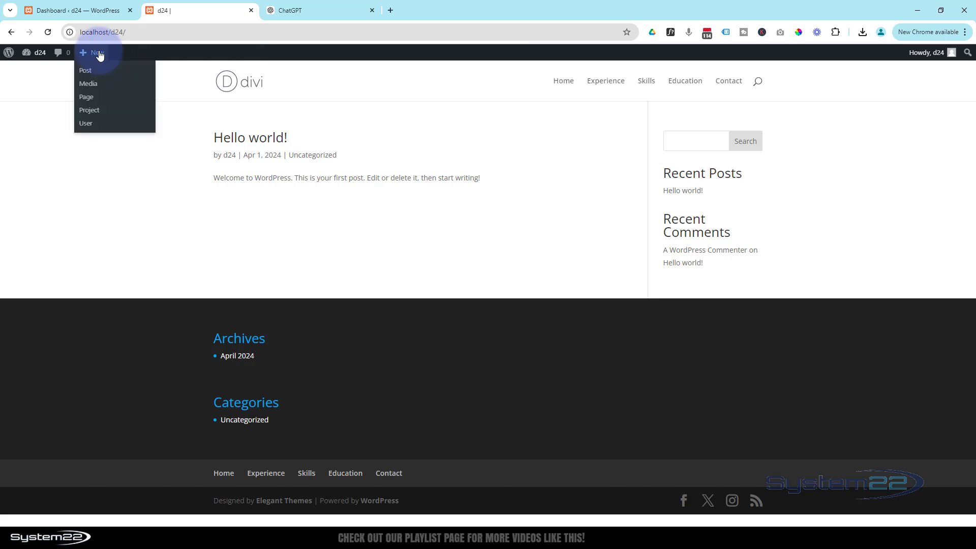
click(89, 100)
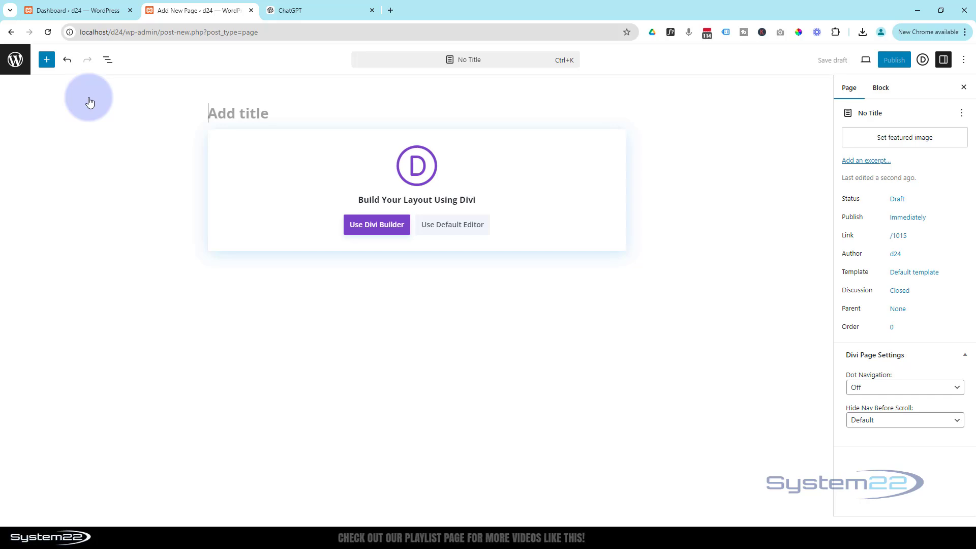
text(Chris)
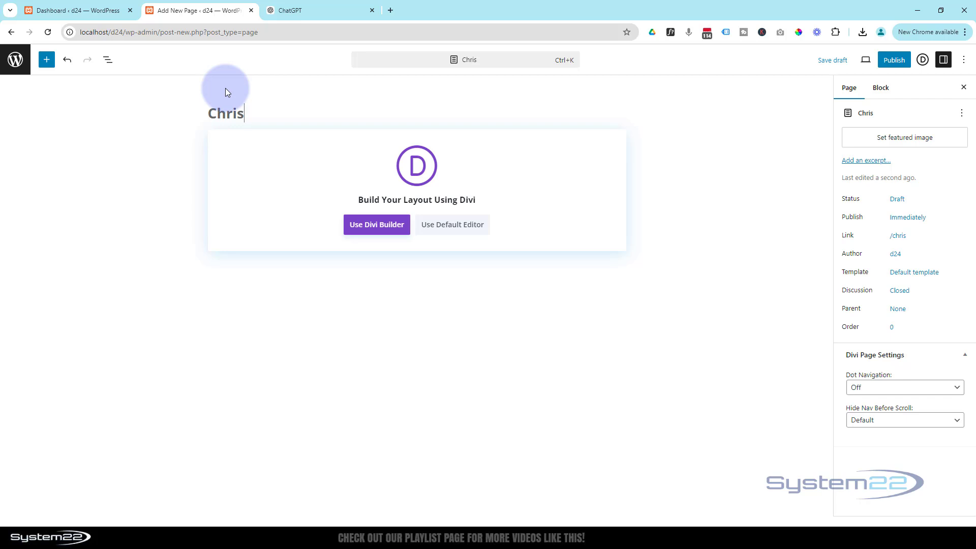
Step: Read through ChatGPT's About Me, strategy, education and experience text, then return to the WordPress draft
click(319, 11)
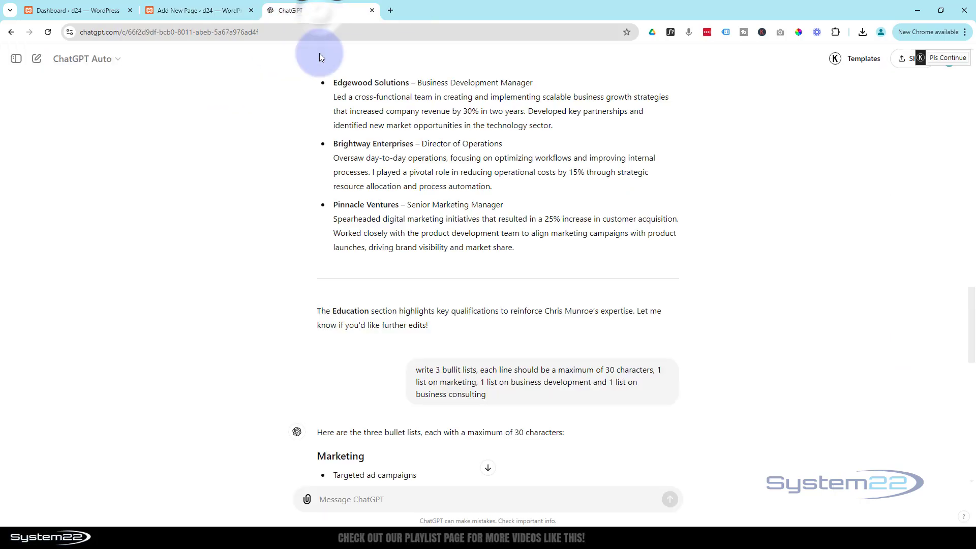
scroll(304, 346, up, 17)
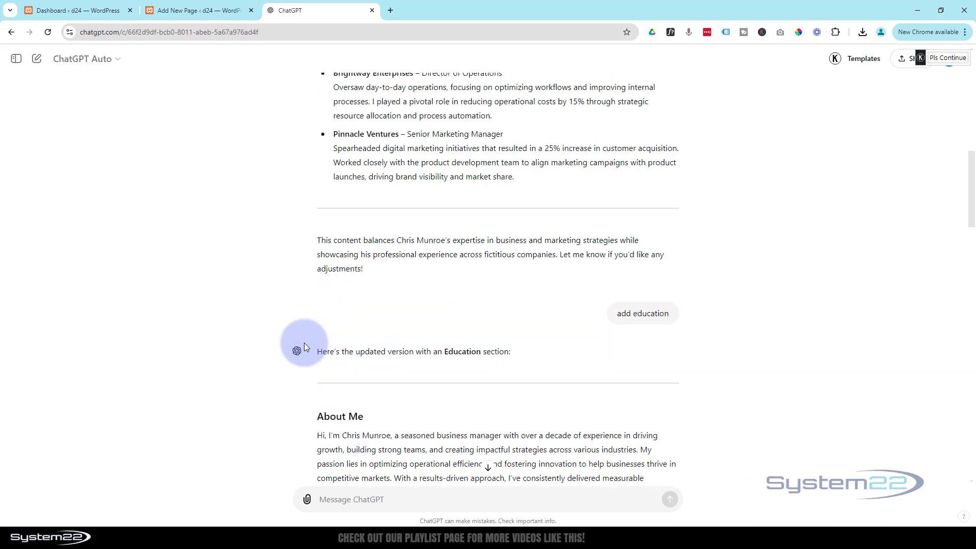
scroll(304, 344, up, 15)
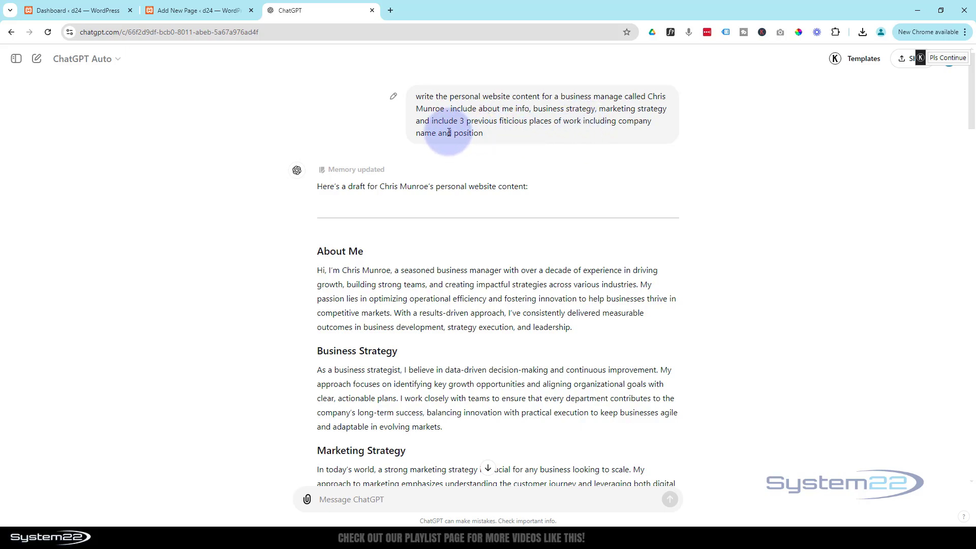
scroll(445, 263, down, 15)
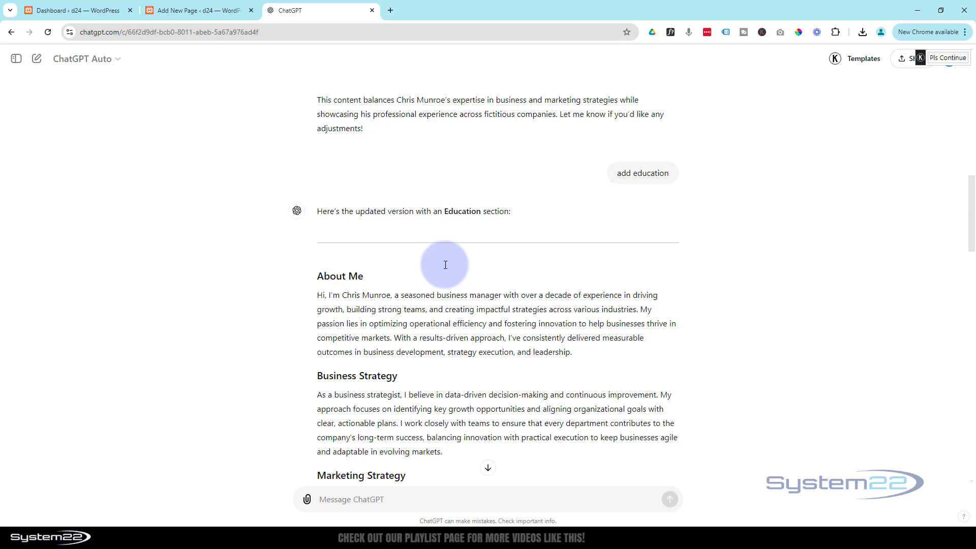
scroll(487, 215, down, 6)
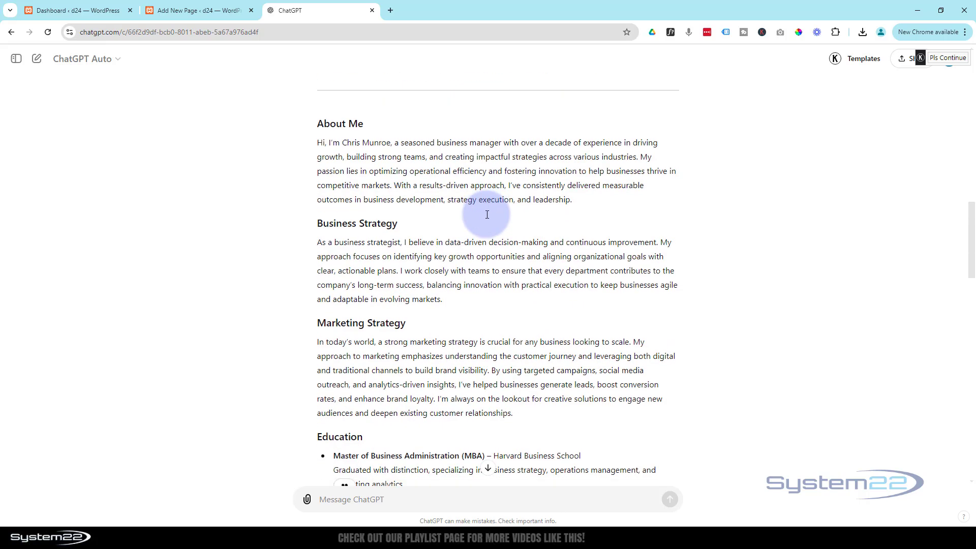
scroll(487, 215, up, 1)
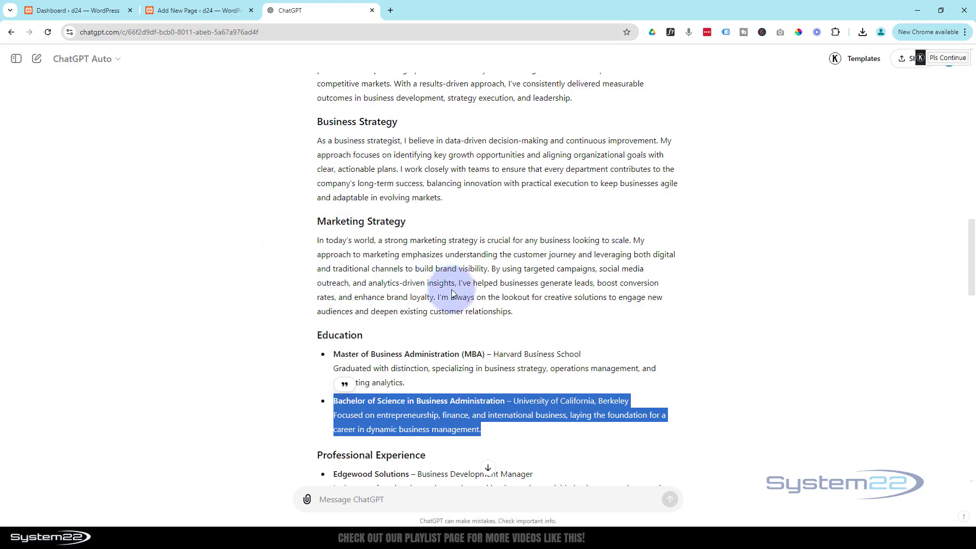
scroll(453, 293, up, 2)
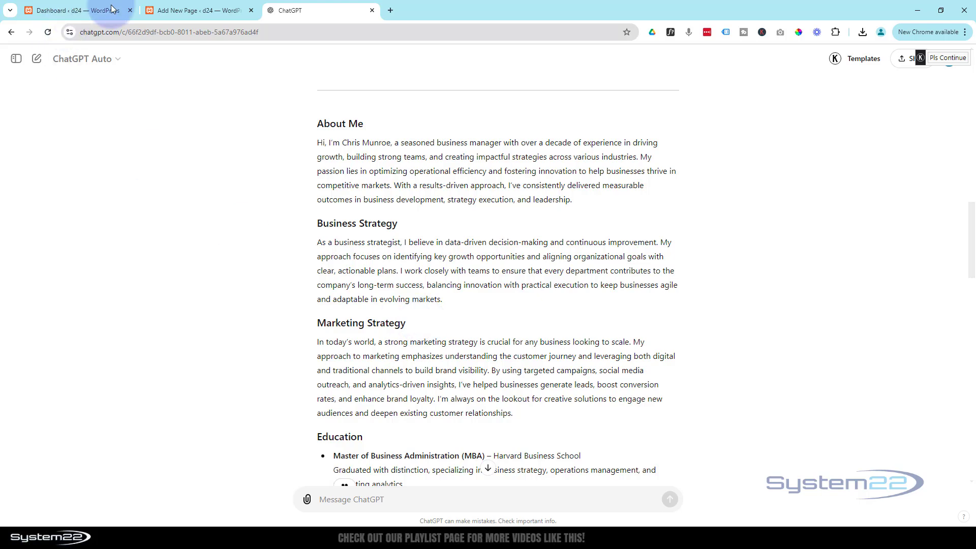
click(187, 11)
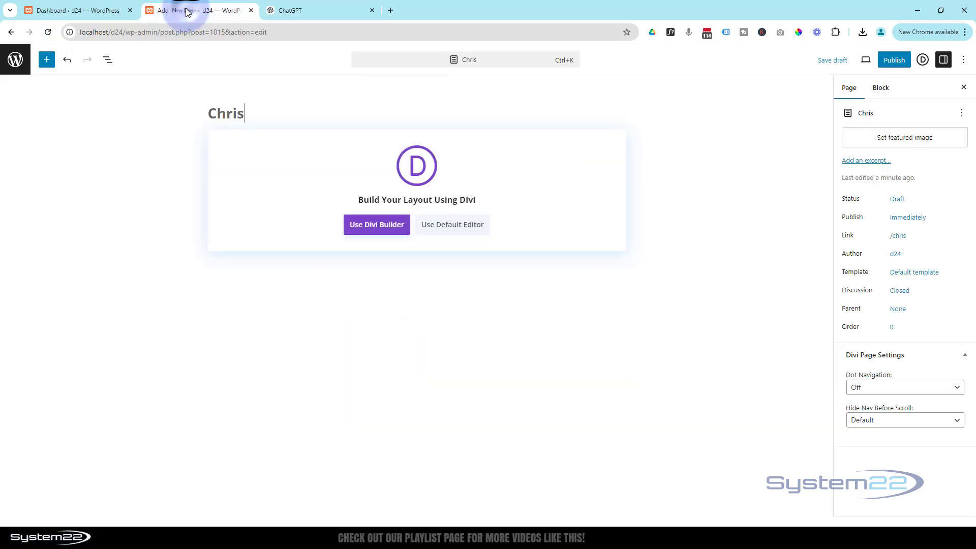
Step: Switch the draft page to Divi Builder and open the premade layout library
click(370, 225)
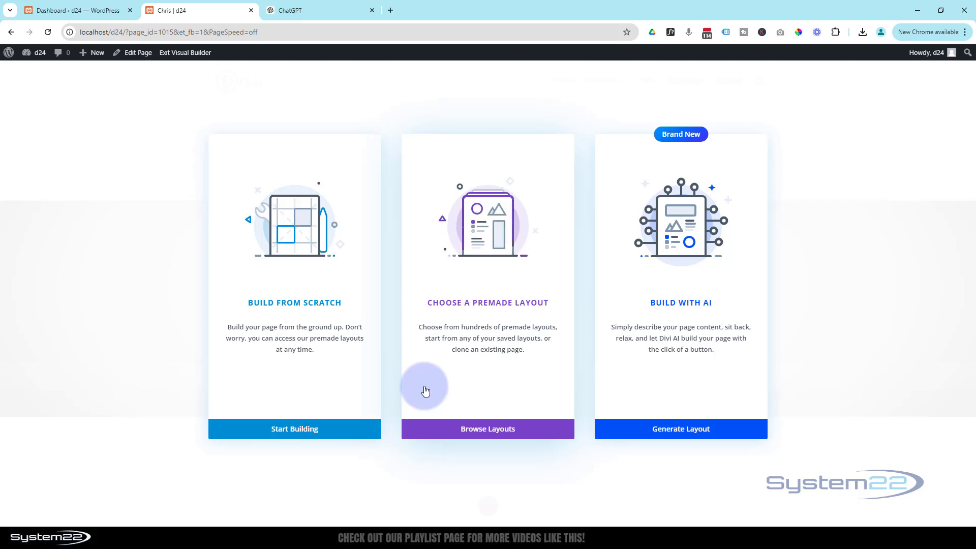
click(488, 430)
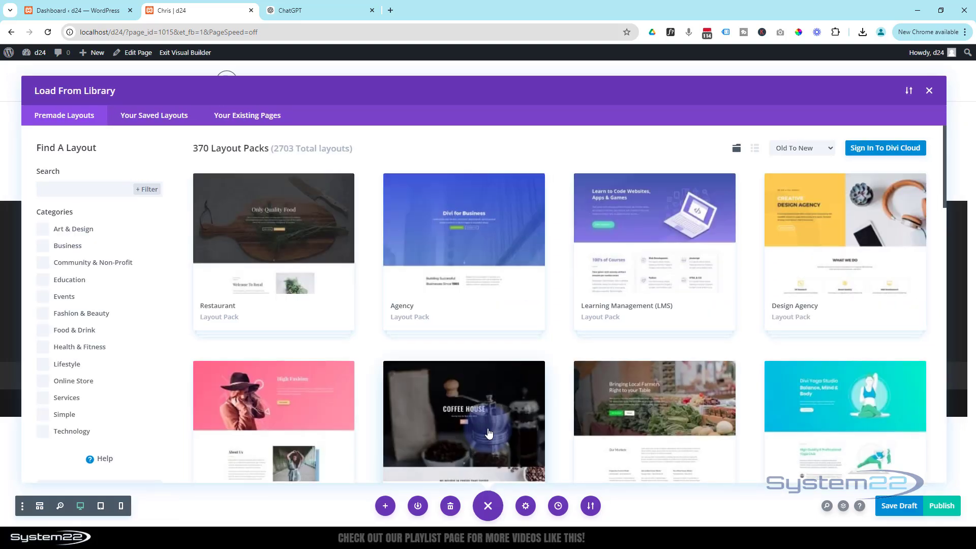
Step: Search the layout library for 'cv' and apply the Professional CV Home Page layout
scroll(533, 321, down, 2)
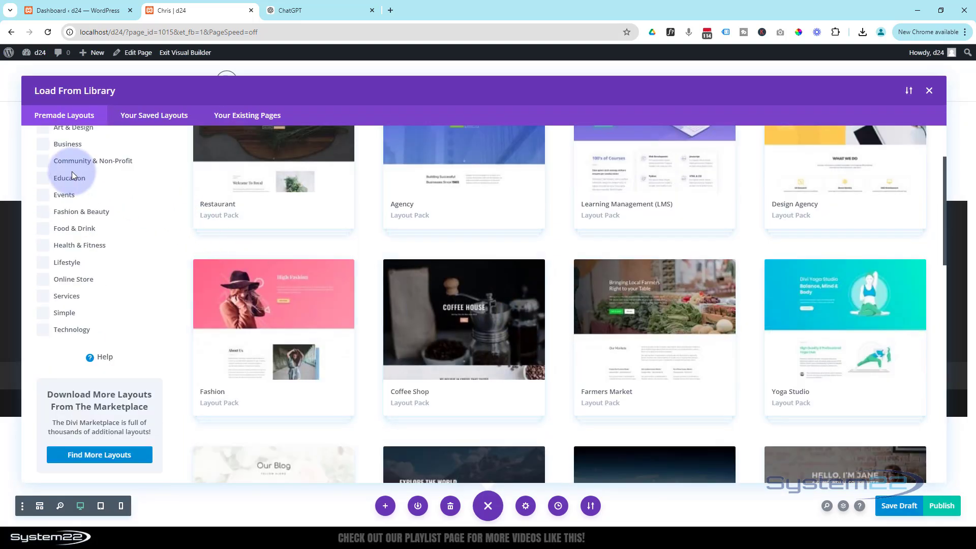
scroll(90, 330, up, 2)
click(53, 189)
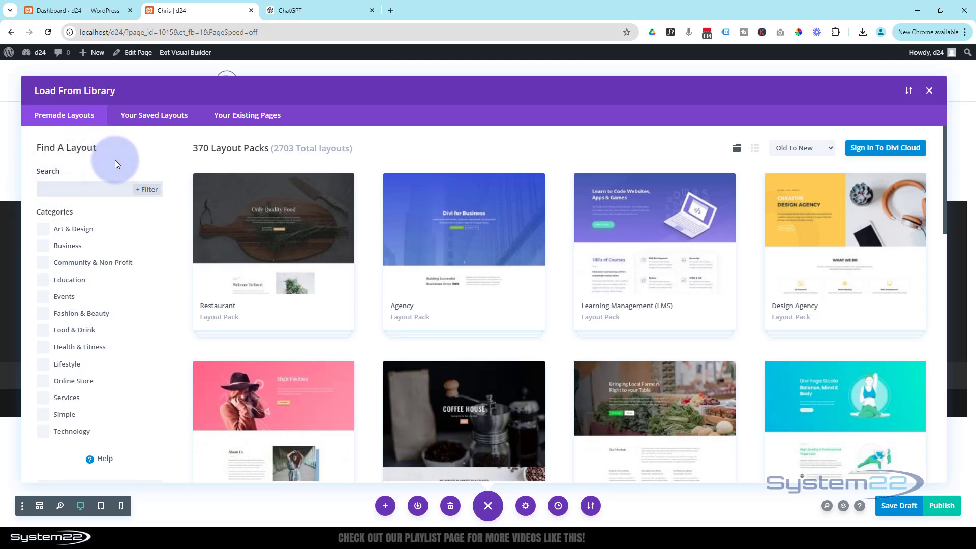
text(cv)
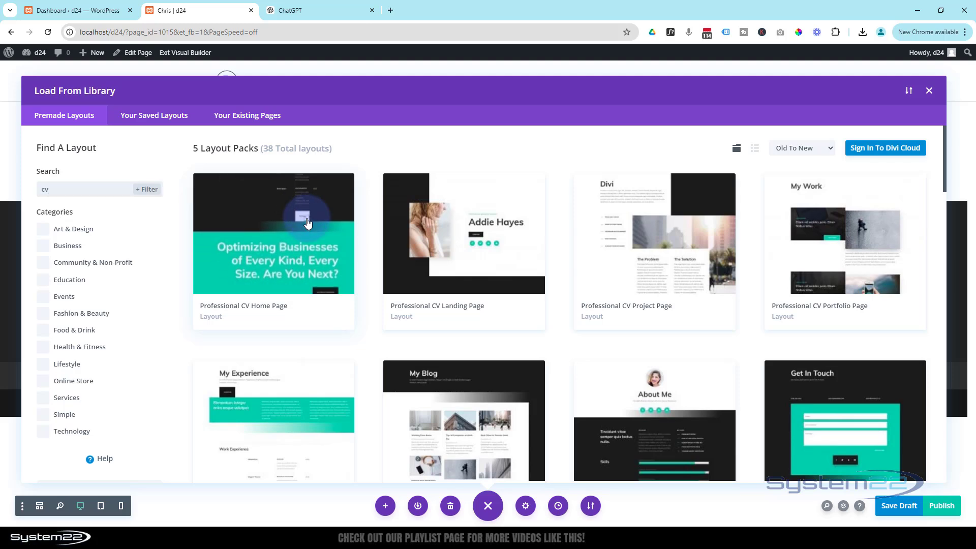
click(308, 223)
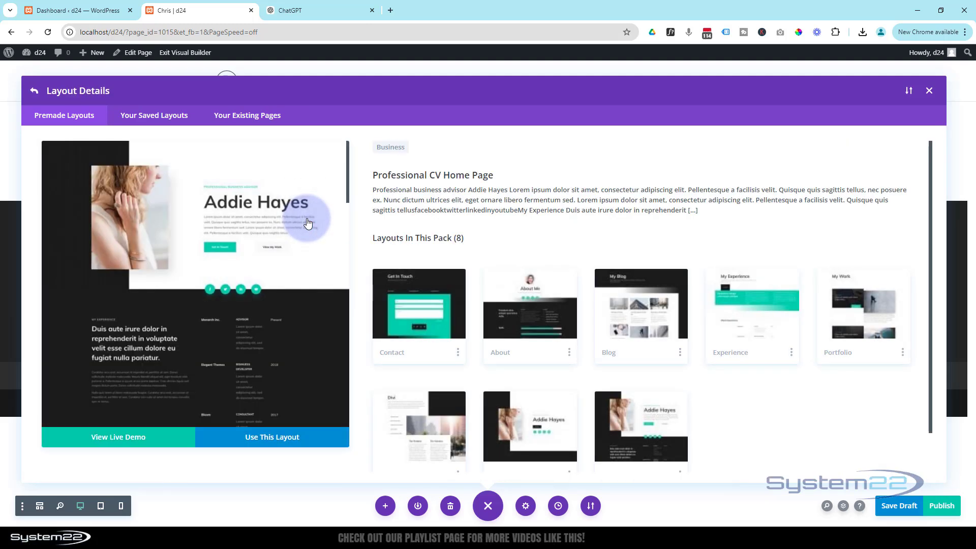
scroll(305, 222, down, 10)
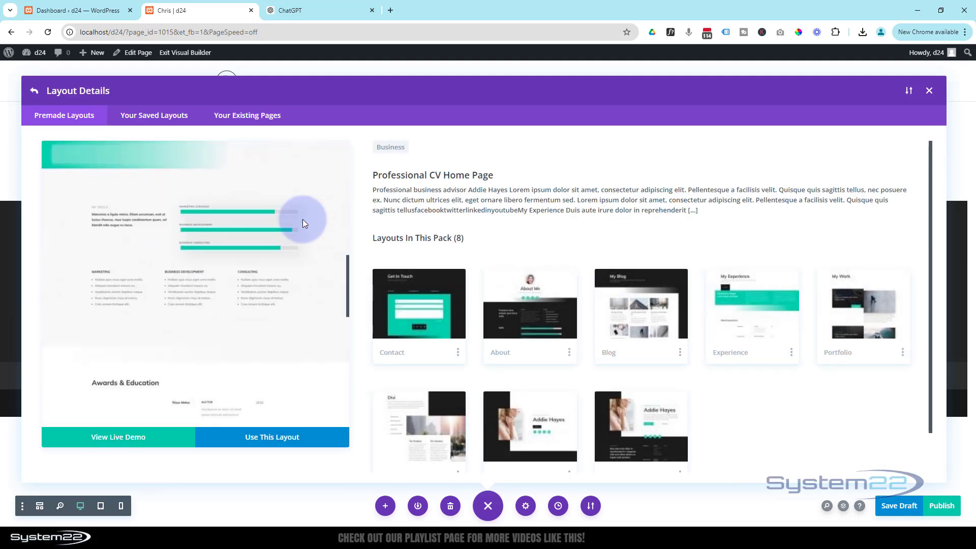
scroll(303, 220, down, 10)
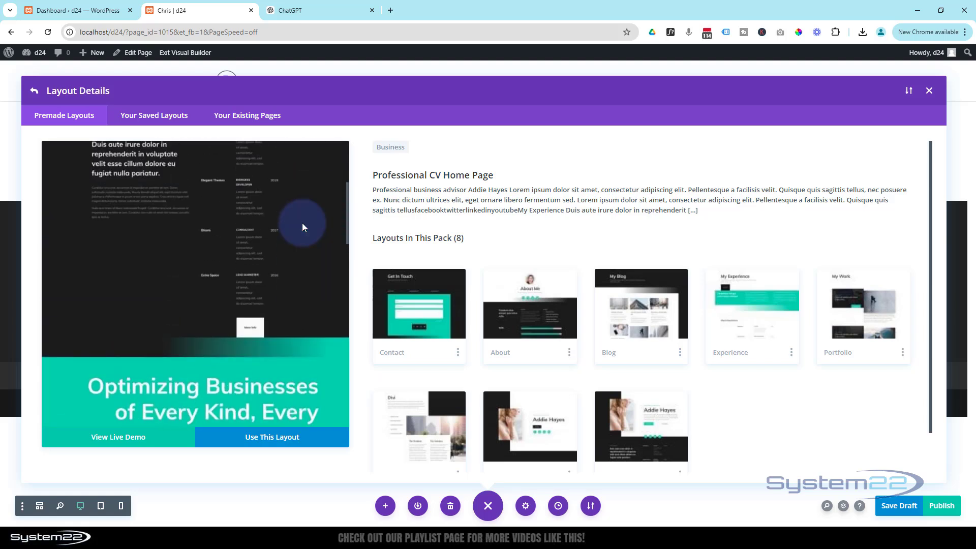
scroll(302, 223, up, 15)
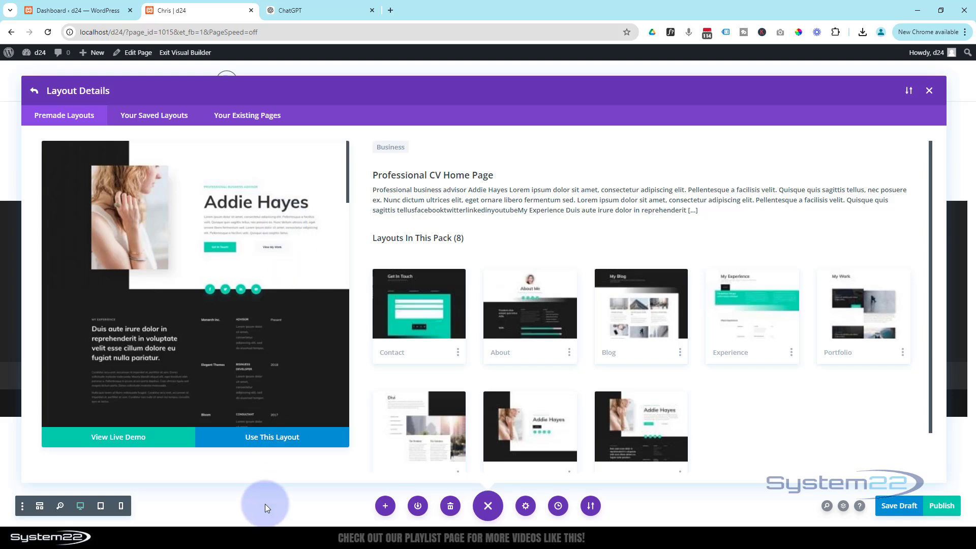
click(274, 441)
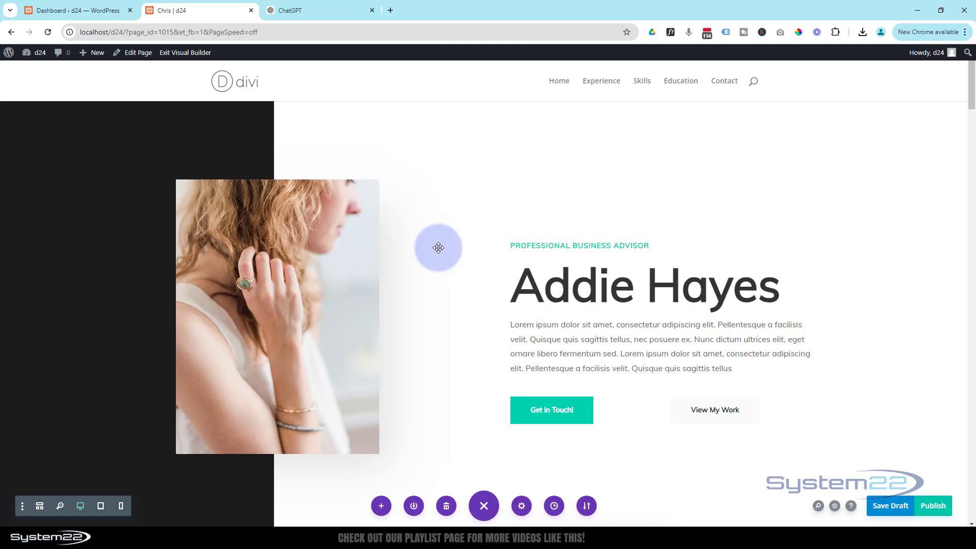
scroll(438, 248, down, 10)
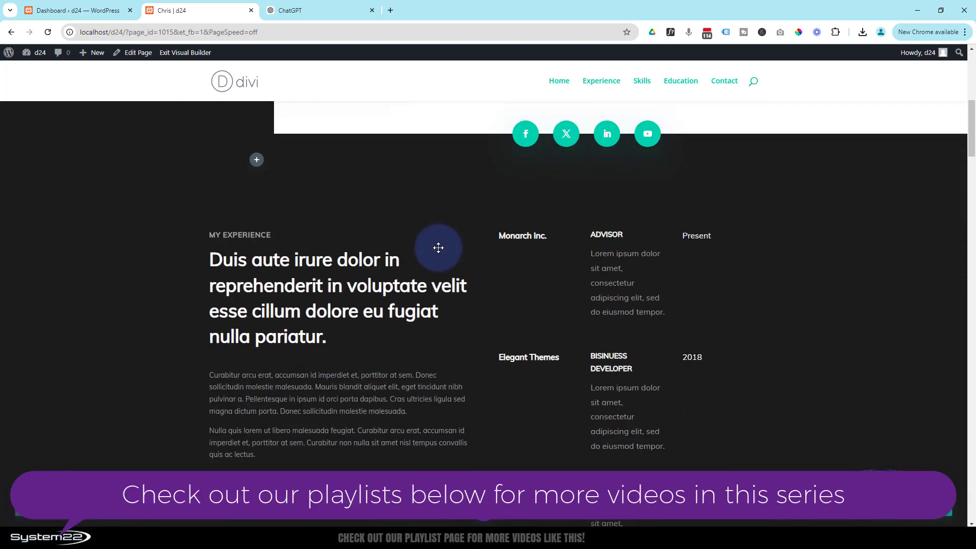
scroll(439, 247, down, 10)
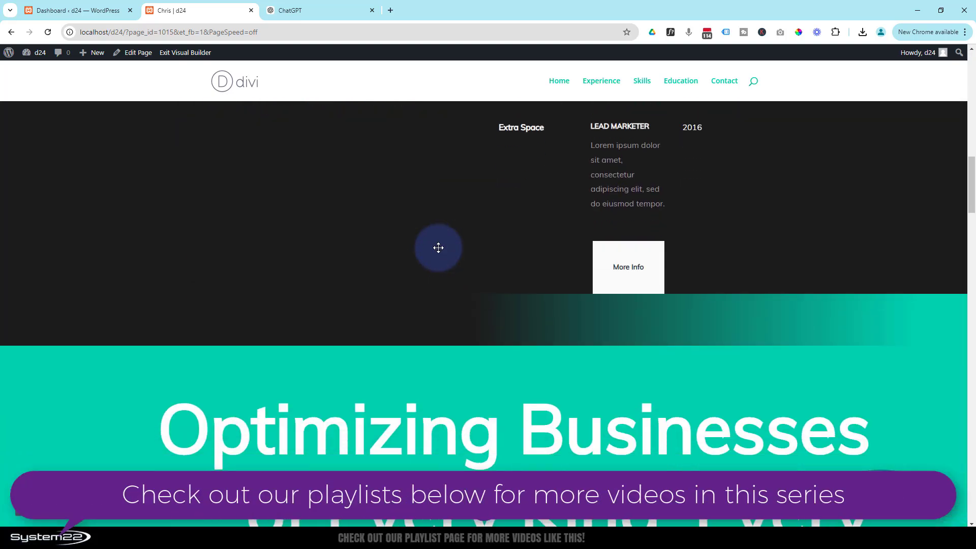
scroll(438, 248, down, 10)
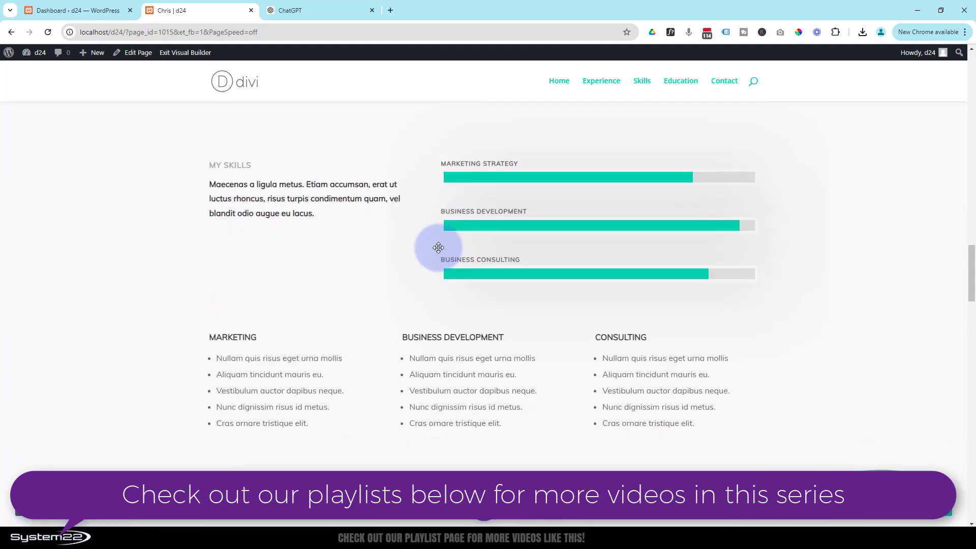
scroll(438, 248, up, 10)
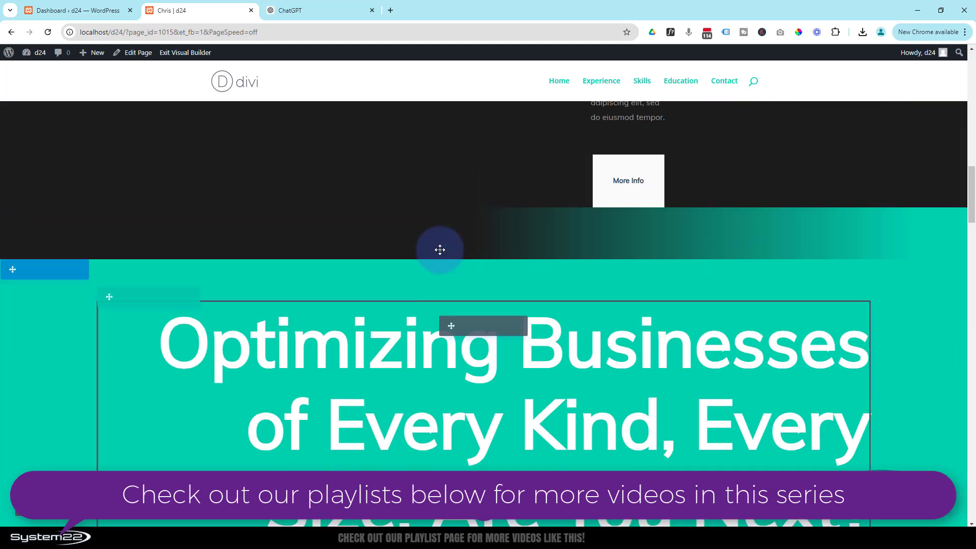
scroll(439, 250, up, 10)
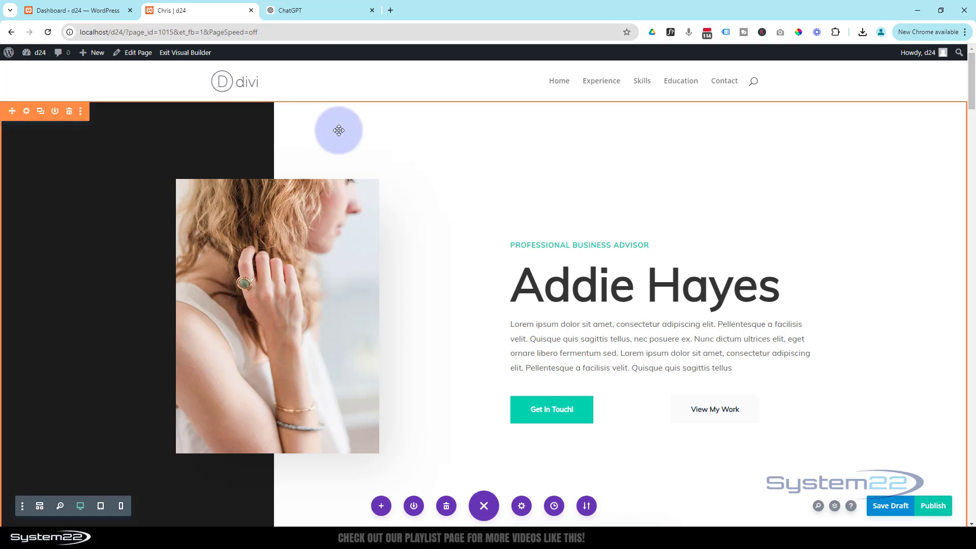
scroll(271, 235, down, 2)
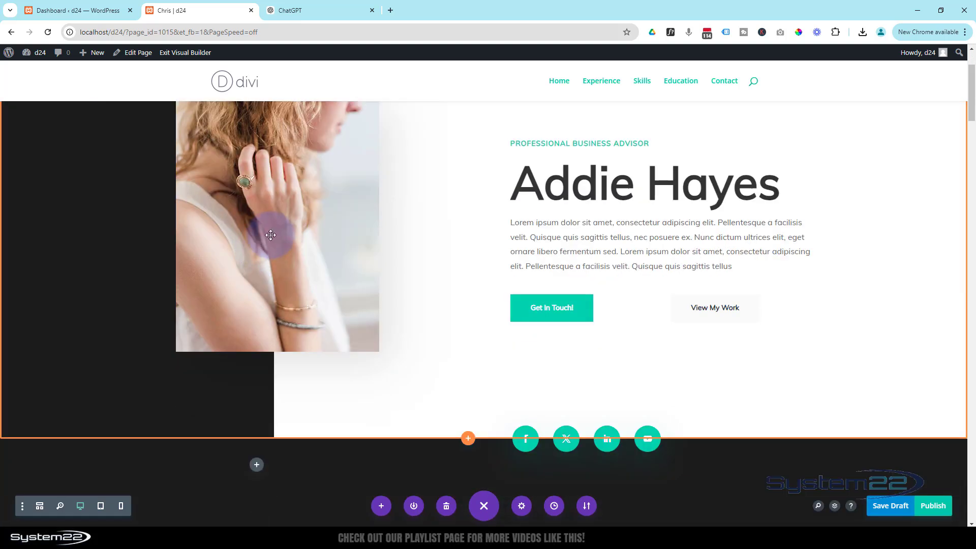
scroll(270, 235, up, 2)
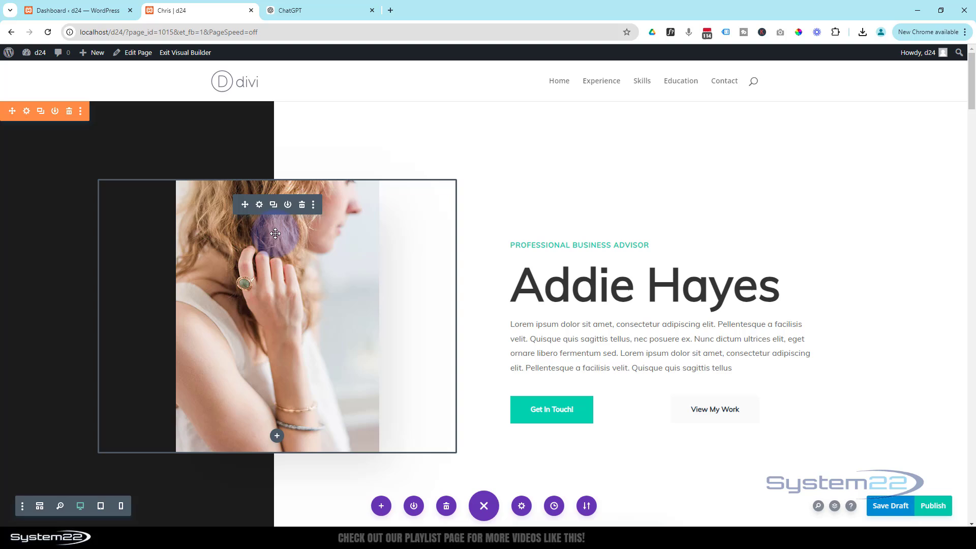
Step: Replace the hero portrait with the man-at-monitors photo from the media library
click(260, 205)
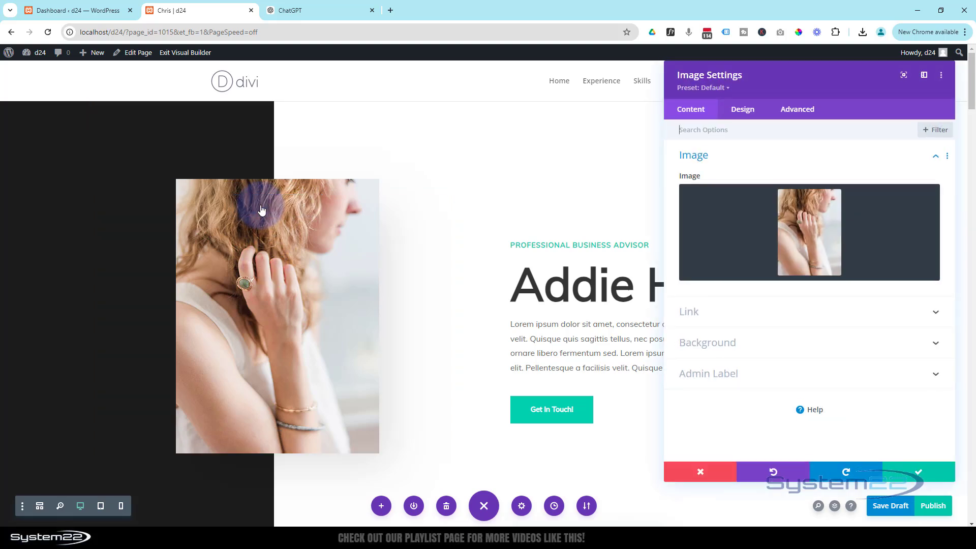
click(803, 244)
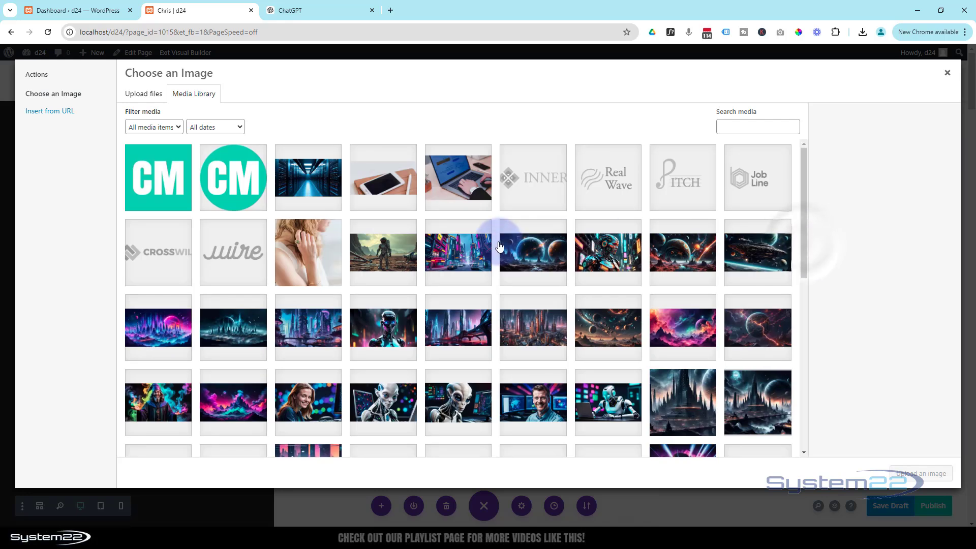
click(528, 413)
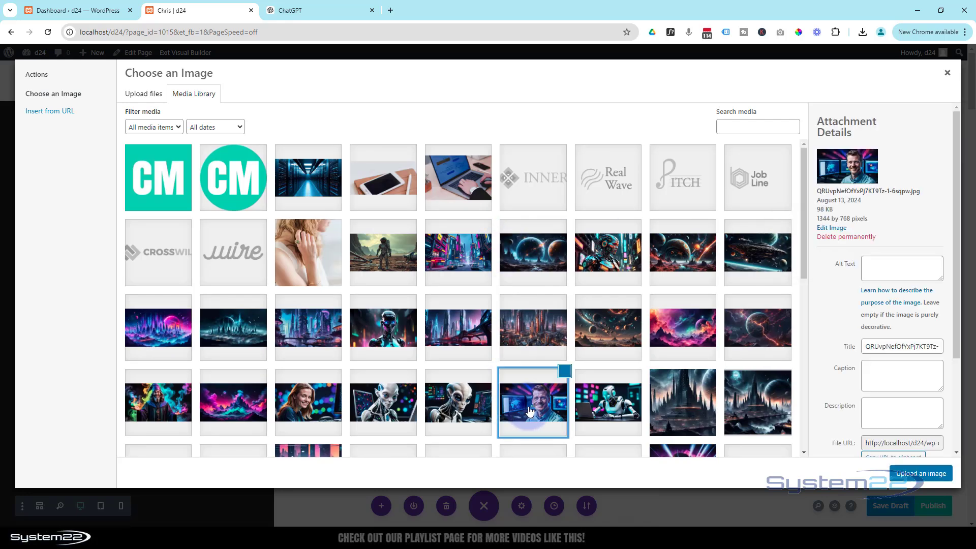
click(921, 474)
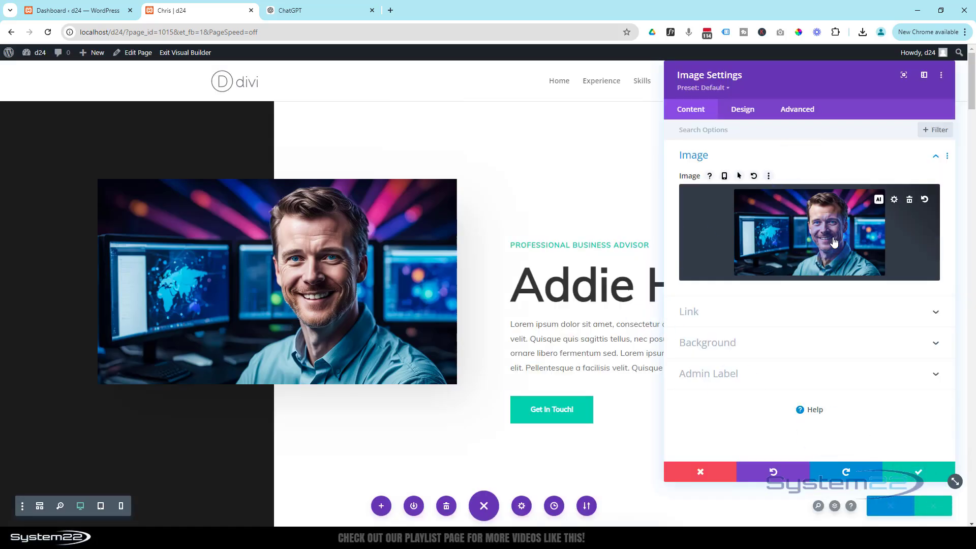
click(681, 242)
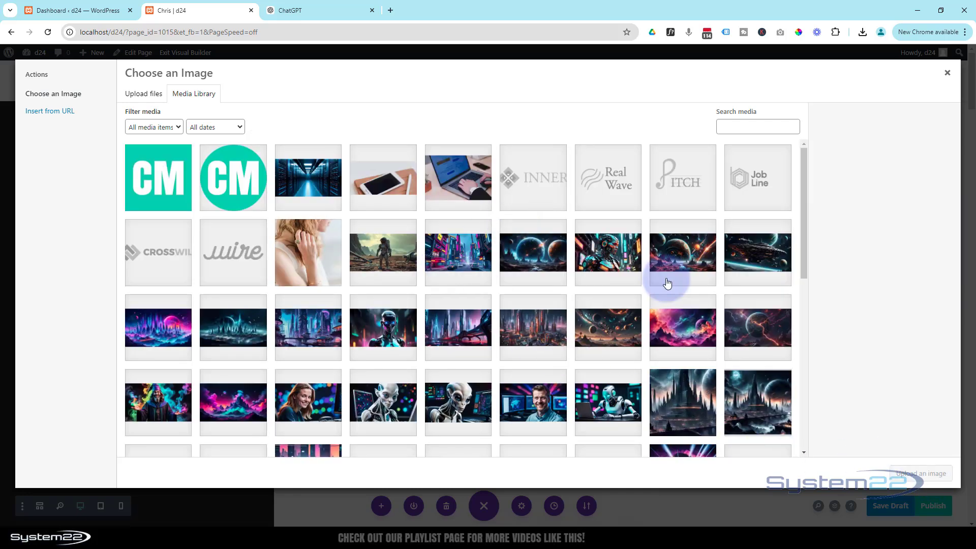
click(947, 72)
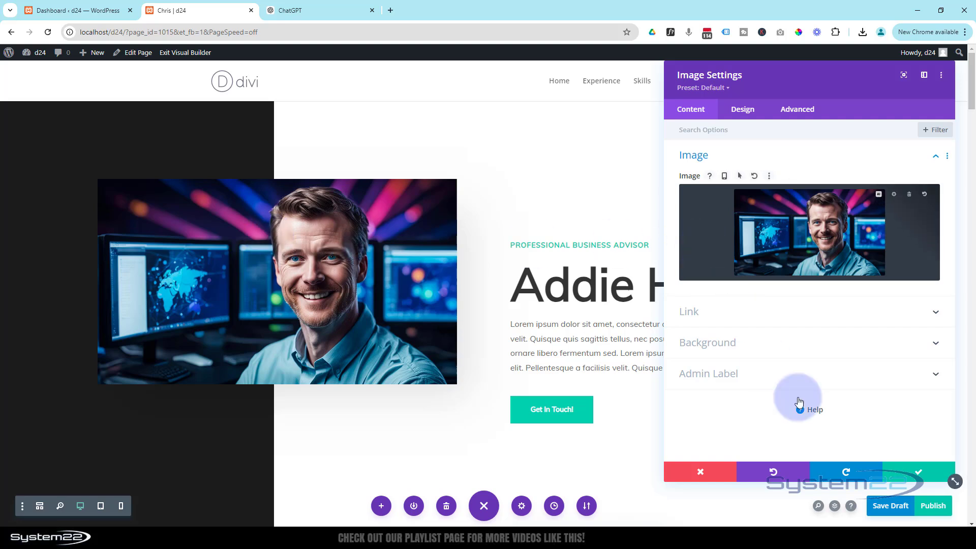
Step: Save the hero image and copy the About Me paragraph from ChatGPT
click(916, 476)
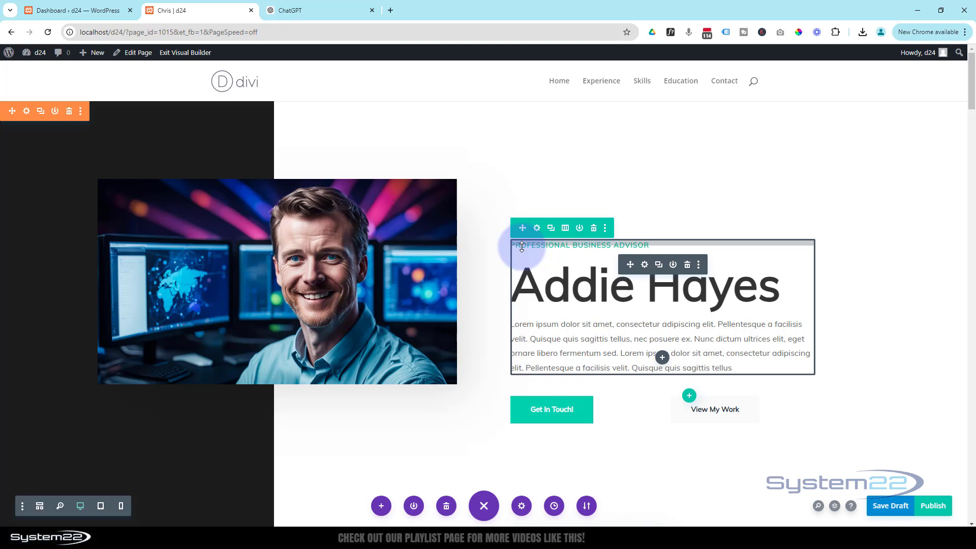
click(529, 346)
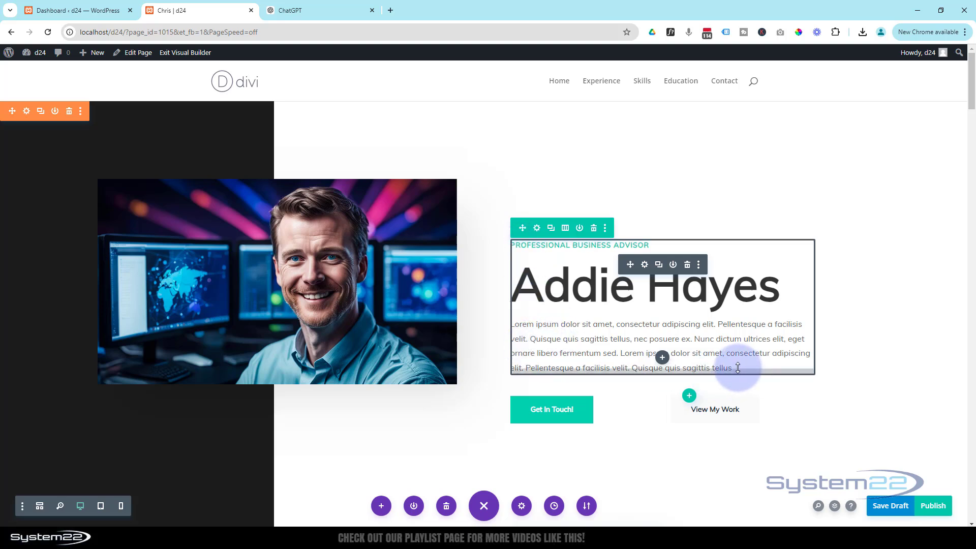
click(303, 11)
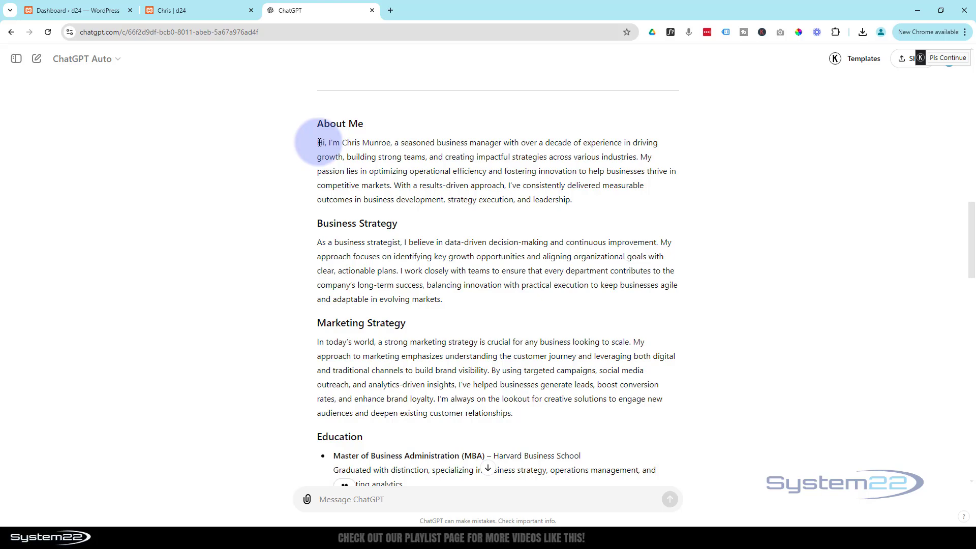
drag(319, 142, 581, 208)
key(ctrl+c)
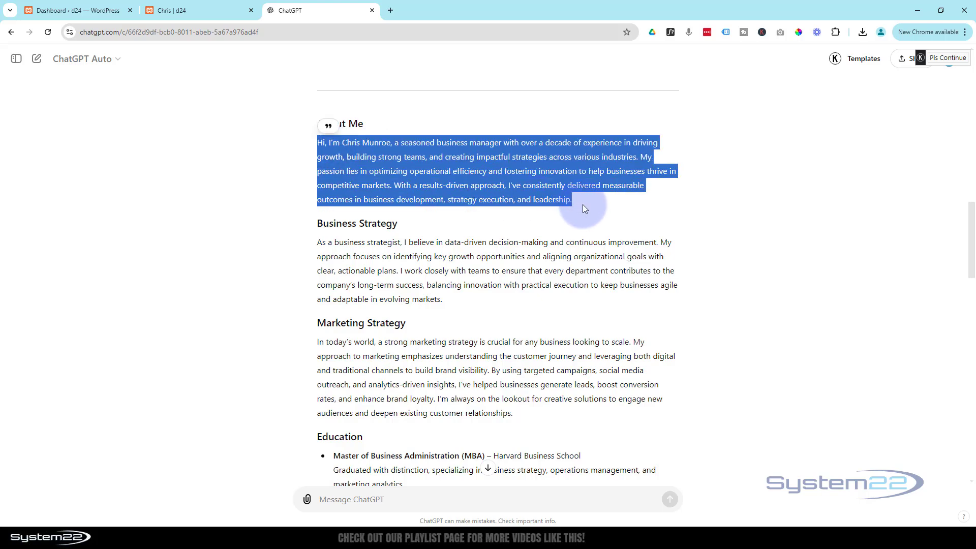
click(206, 11)
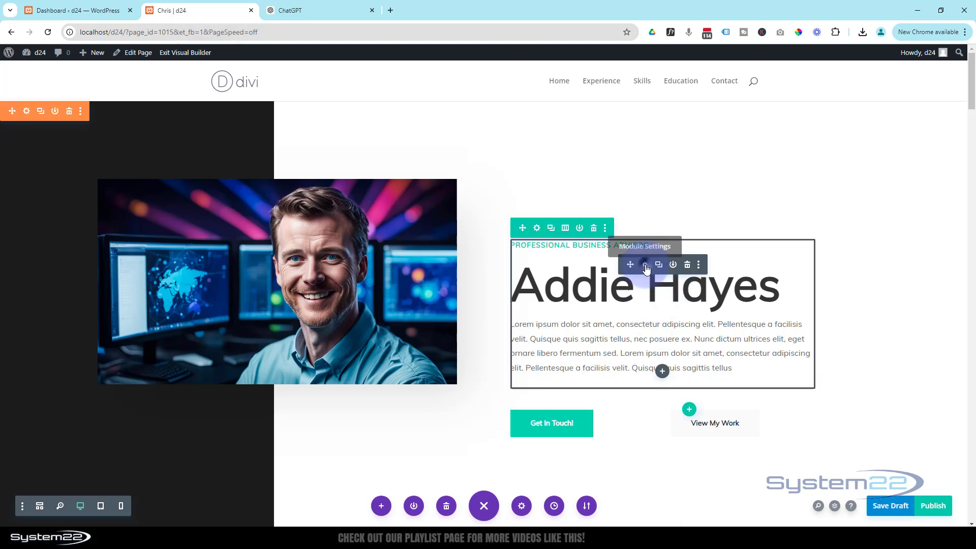
Step: Paste the About Me introduction over the hero's lorem text and put the owner's name in the heading
click(646, 268)
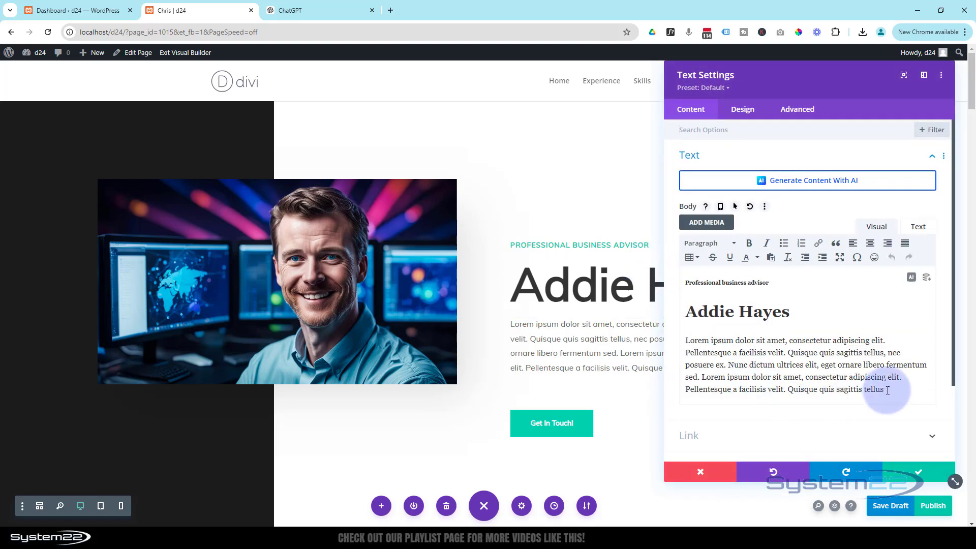
drag(887, 390, 688, 347)
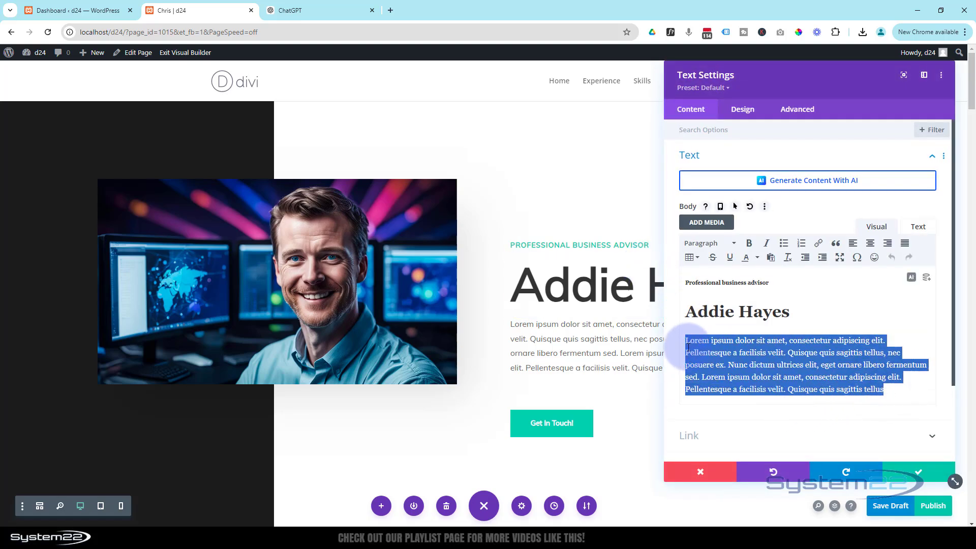
key(ctrl+v)
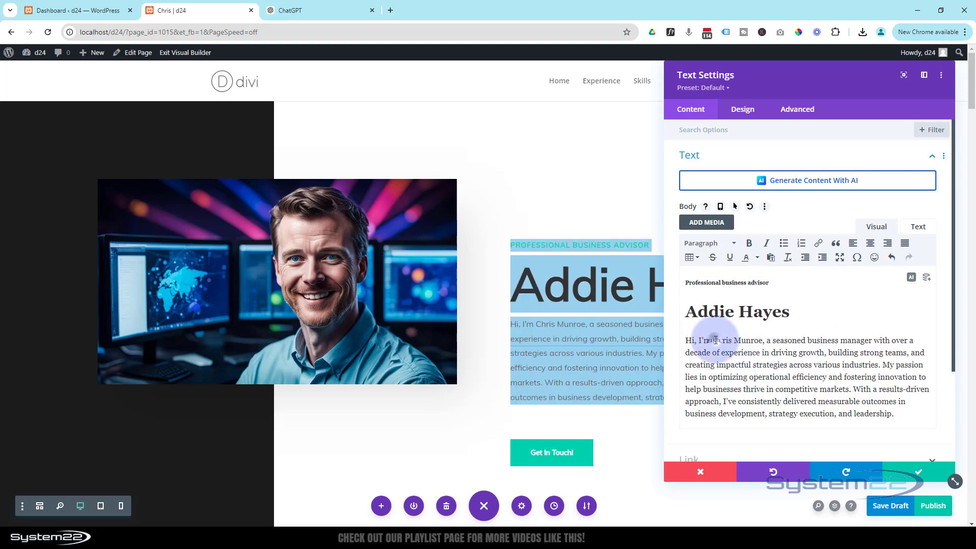
drag(714, 340, 761, 340)
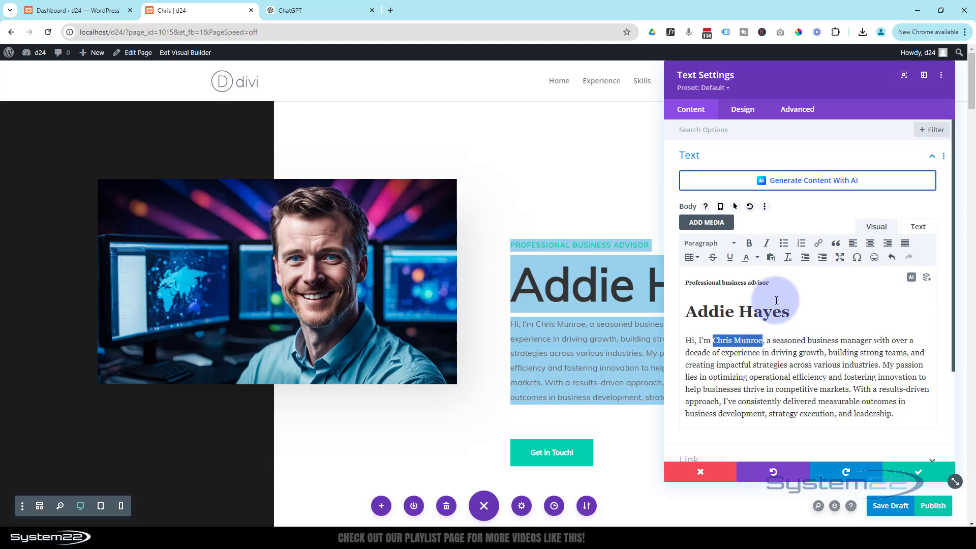
drag(790, 312, 685, 313)
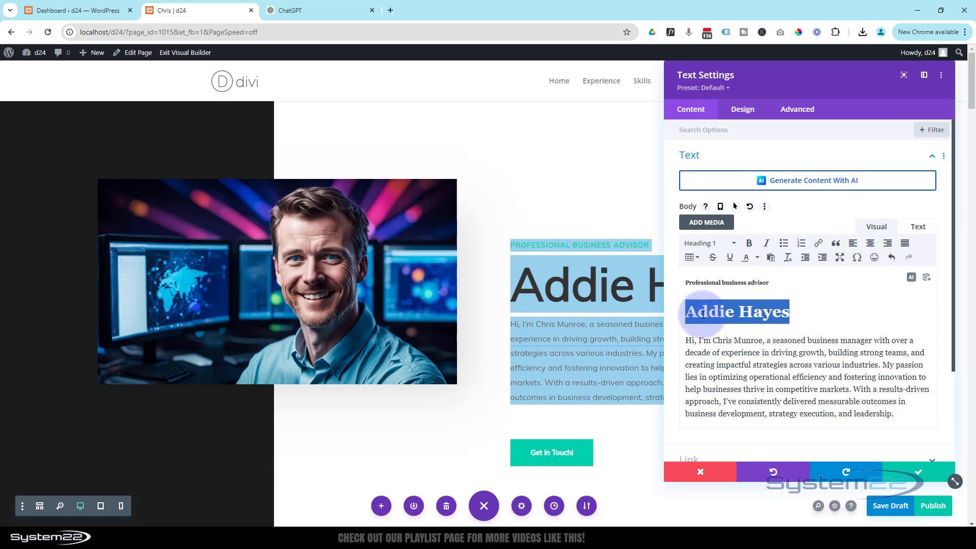
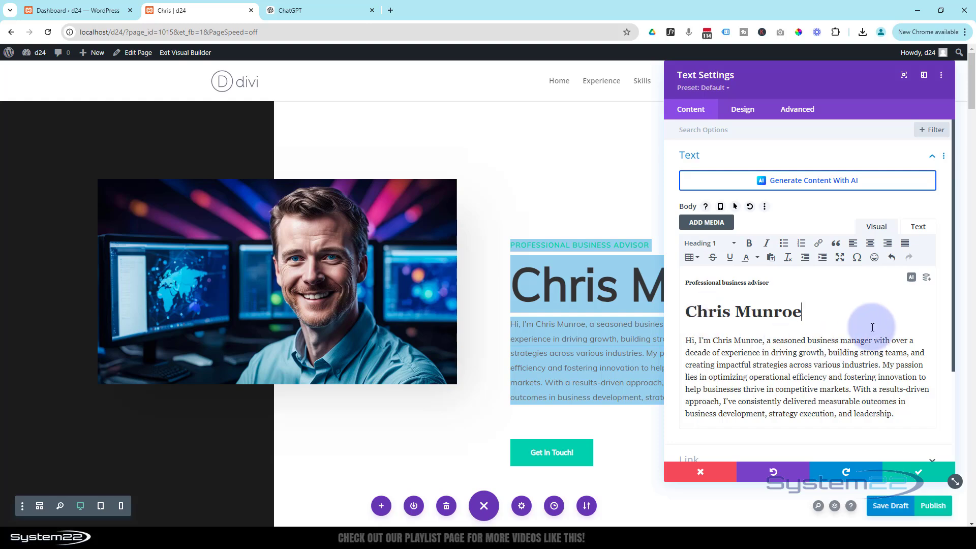
click(910, 473)
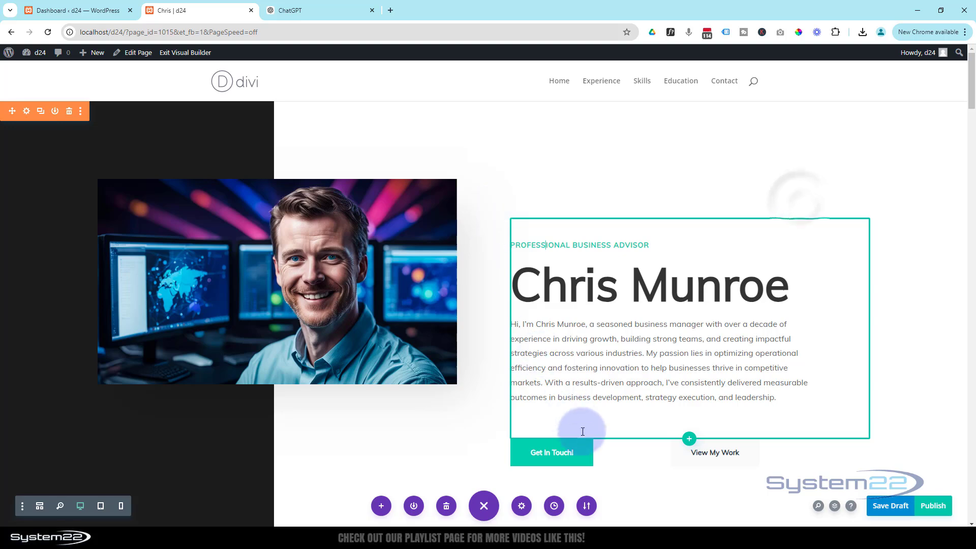
Step: Use ChatGPT's brand-loyalty sentence as the My Experience heading
scroll(499, 356, down, 6)
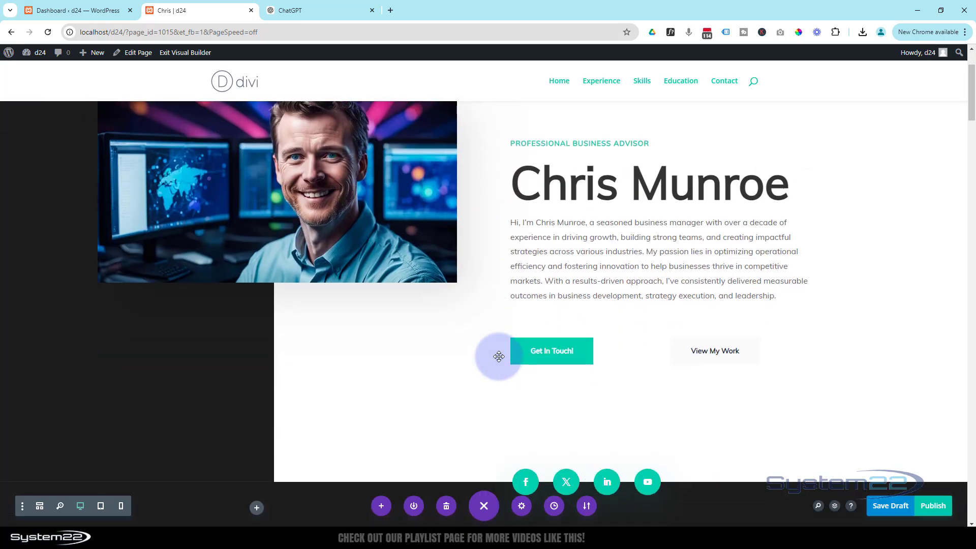
scroll(499, 356, down, 4)
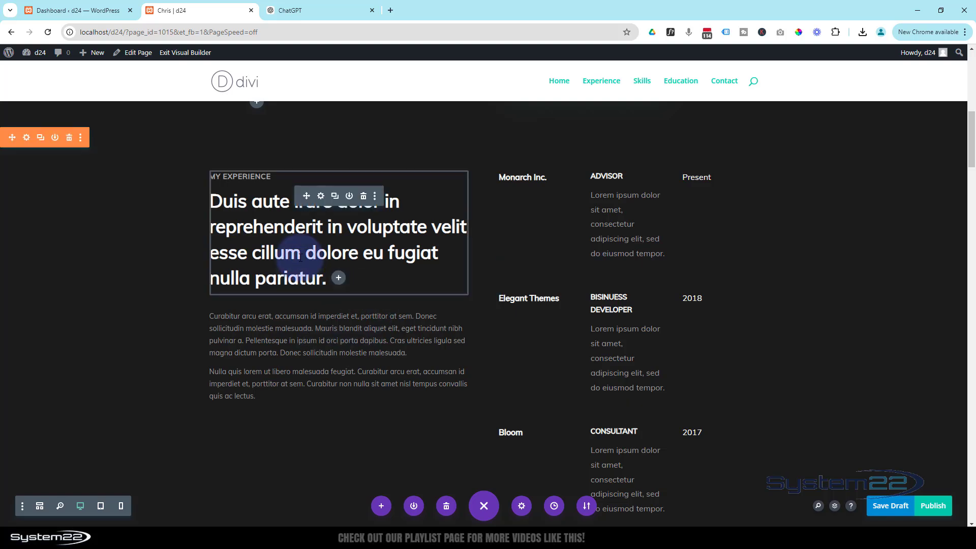
click(305, 9)
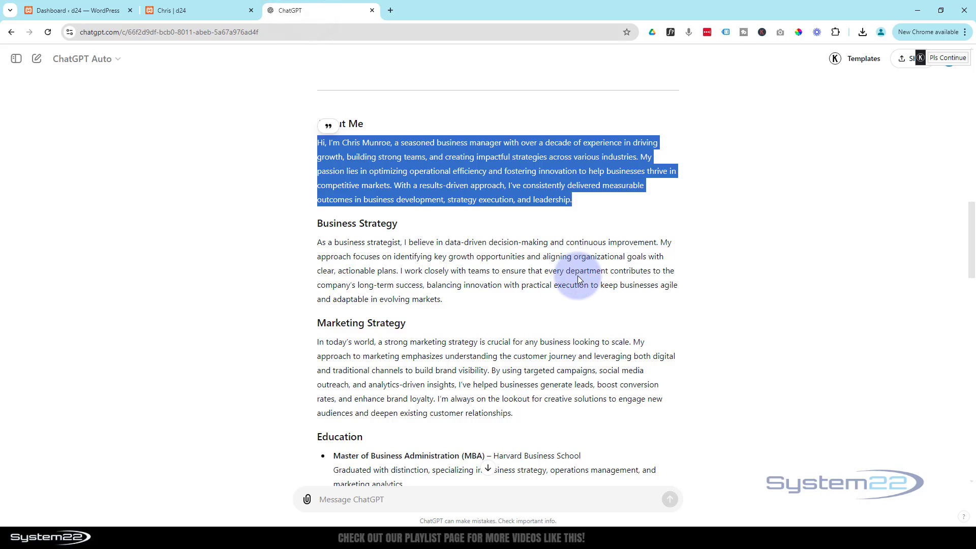
click(459, 385)
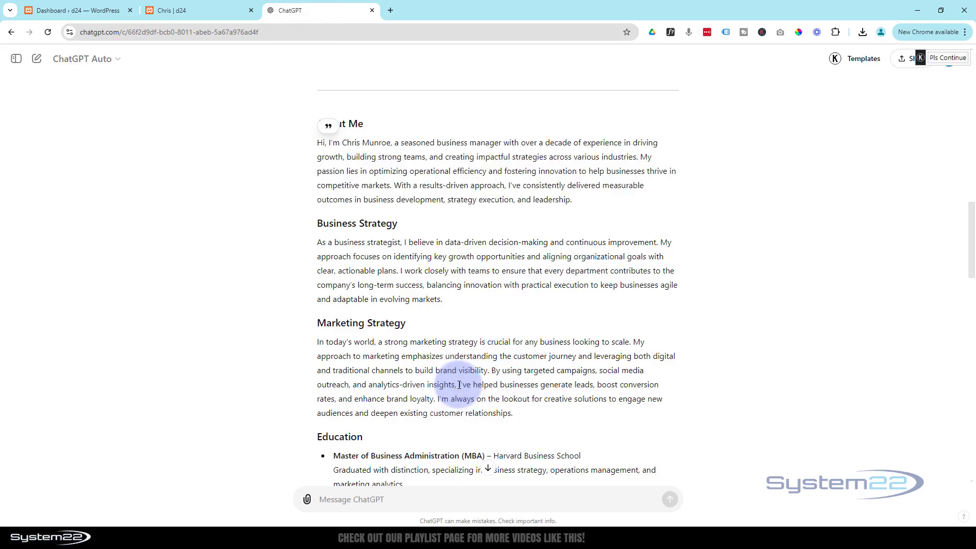
drag(459, 385, 435, 401)
key(ctrl+c)
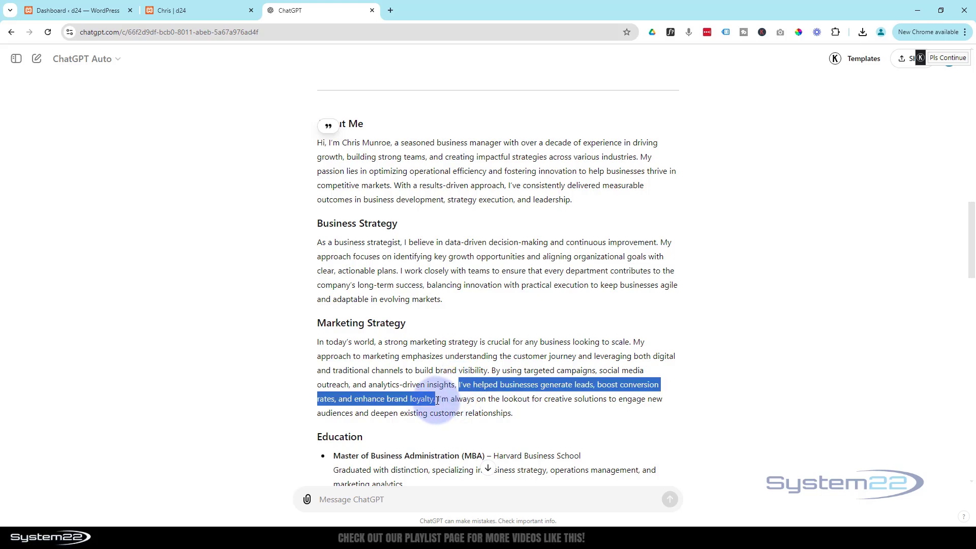
click(195, 10)
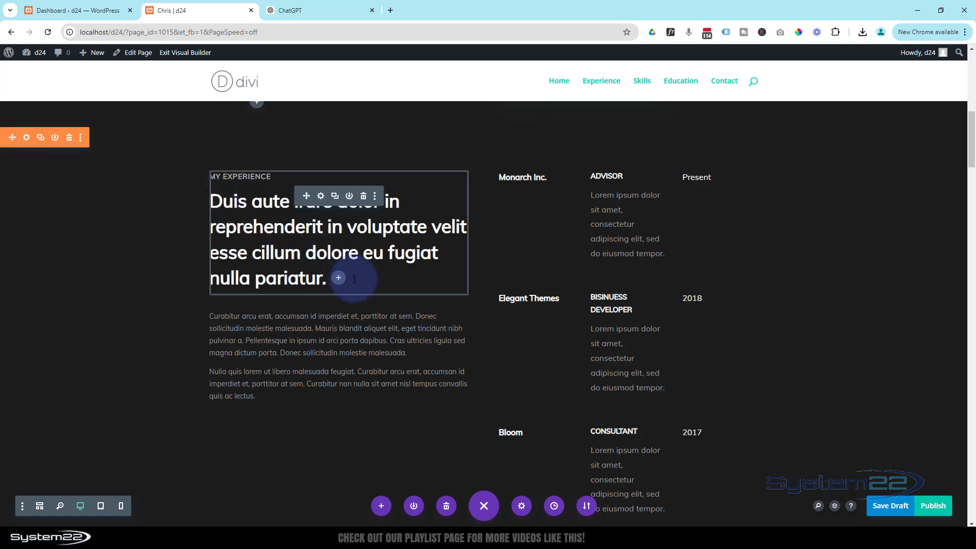
drag(327, 278, 52, 207)
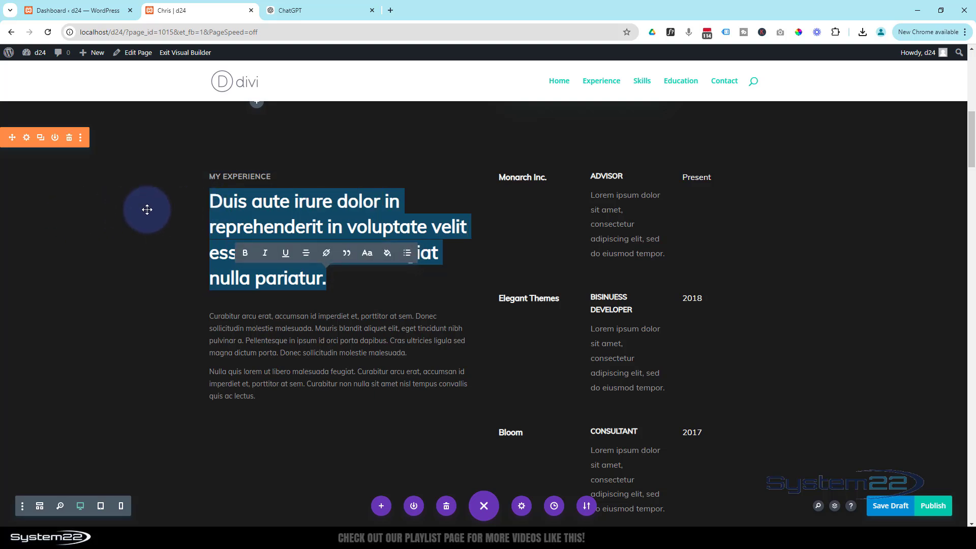
key(ctrl+v)
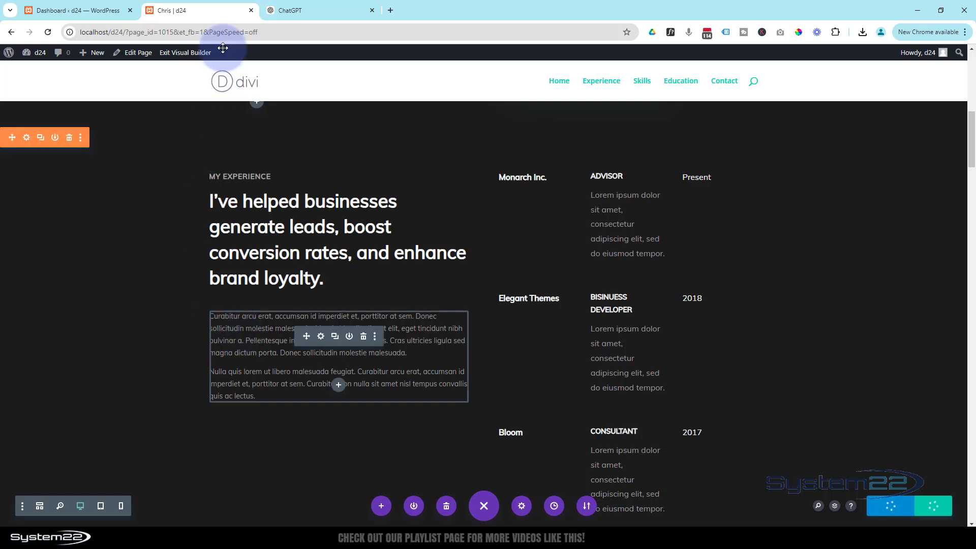
Step: Replace the lorem paragraphs below it with ChatGPT's Business Strategy paragraph
click(311, 11)
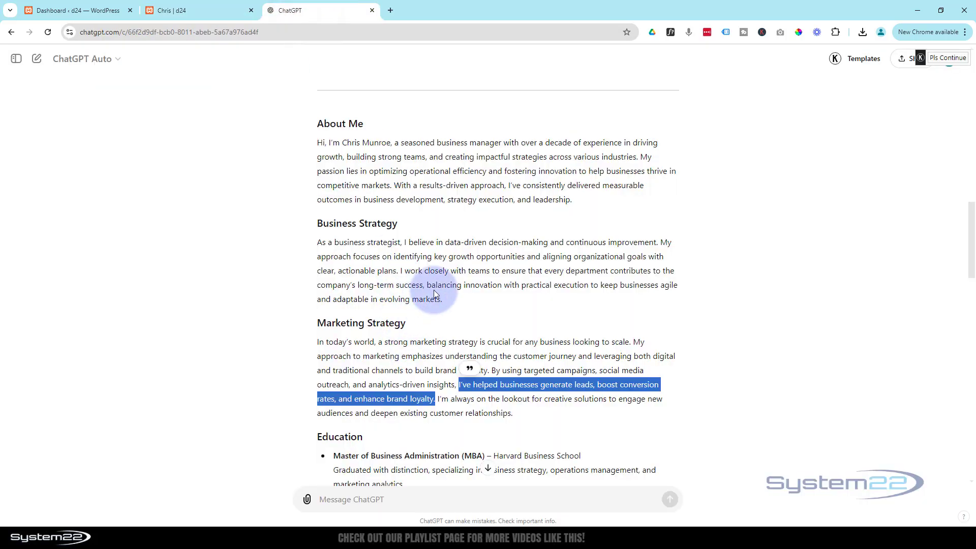
drag(442, 299, 313, 245)
key(ctrl+c)
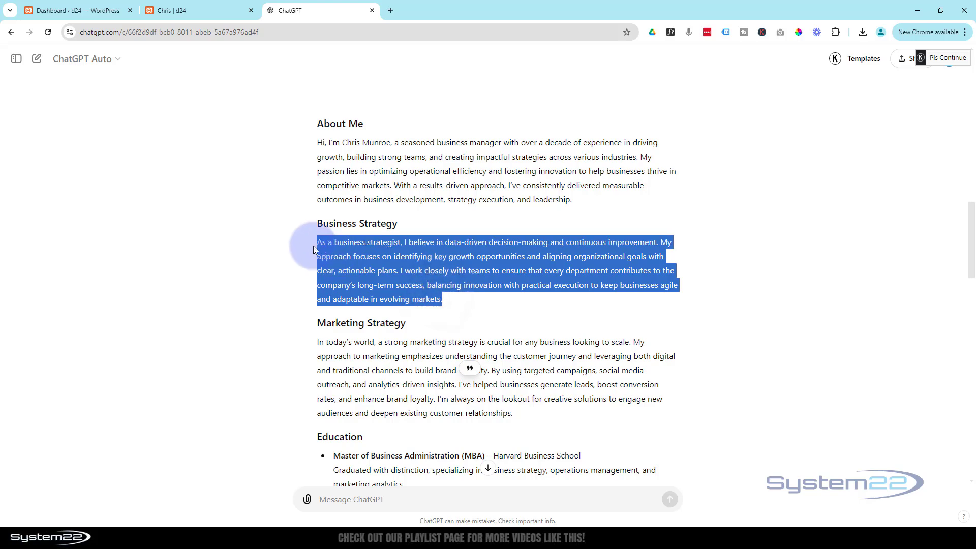
click(217, 8)
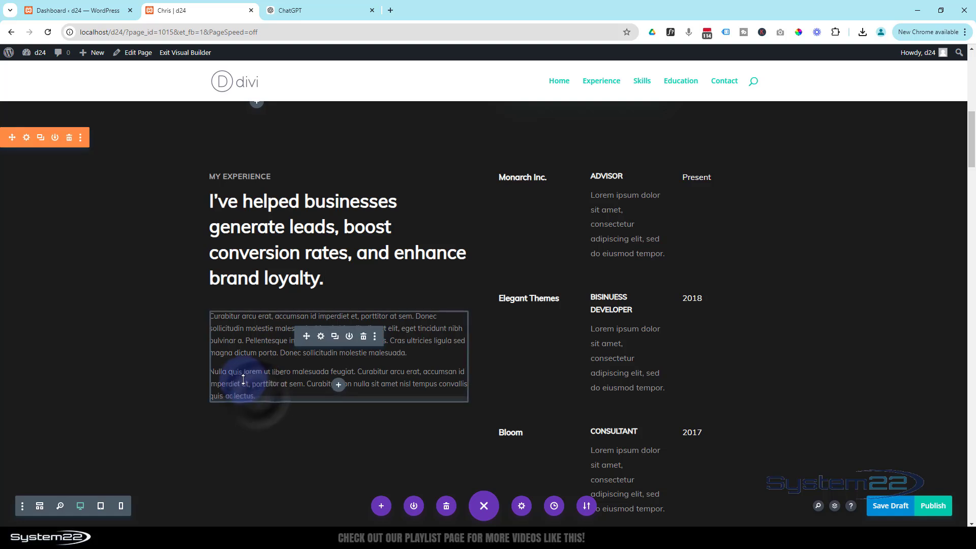
drag(256, 395, 216, 320)
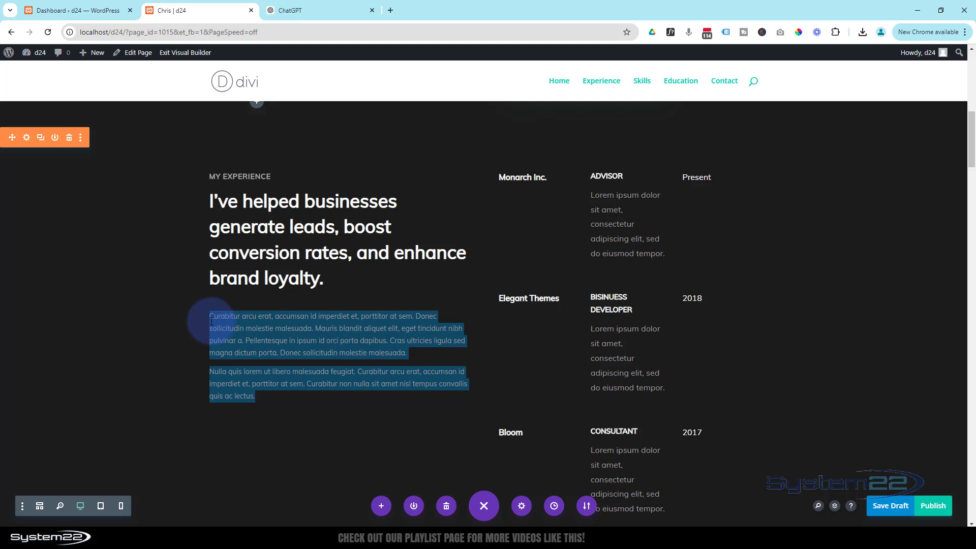
key(ctrl+v)
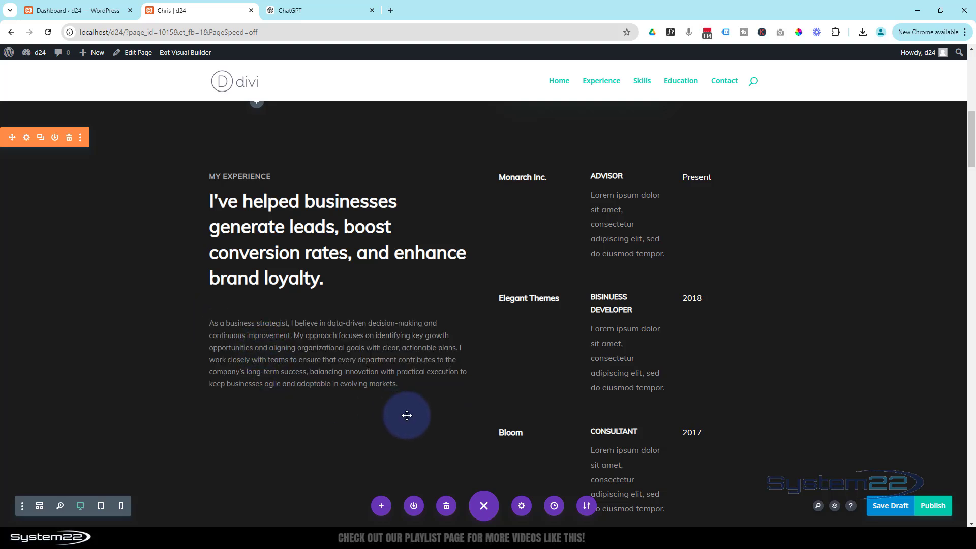
scroll(410, 458, up, 2)
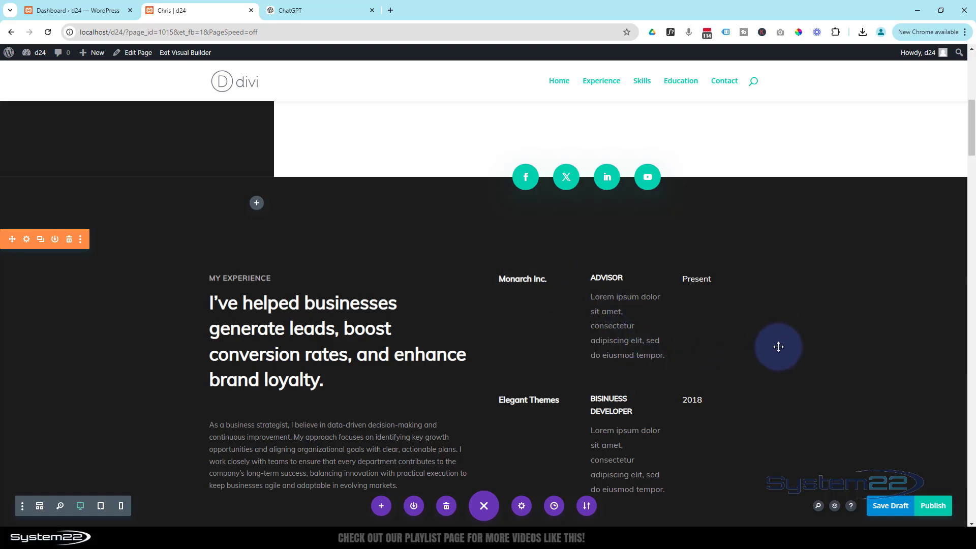
Step: Paste ChatGPT's Edgewood Solutions entry over the Advisor entry's Lorem ipsum text
click(312, 7)
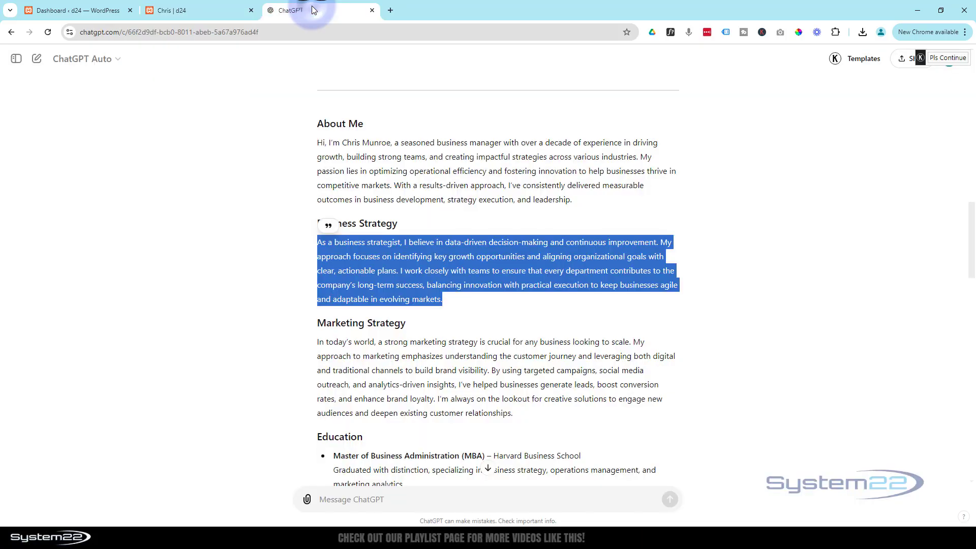
scroll(452, 254, down, 7)
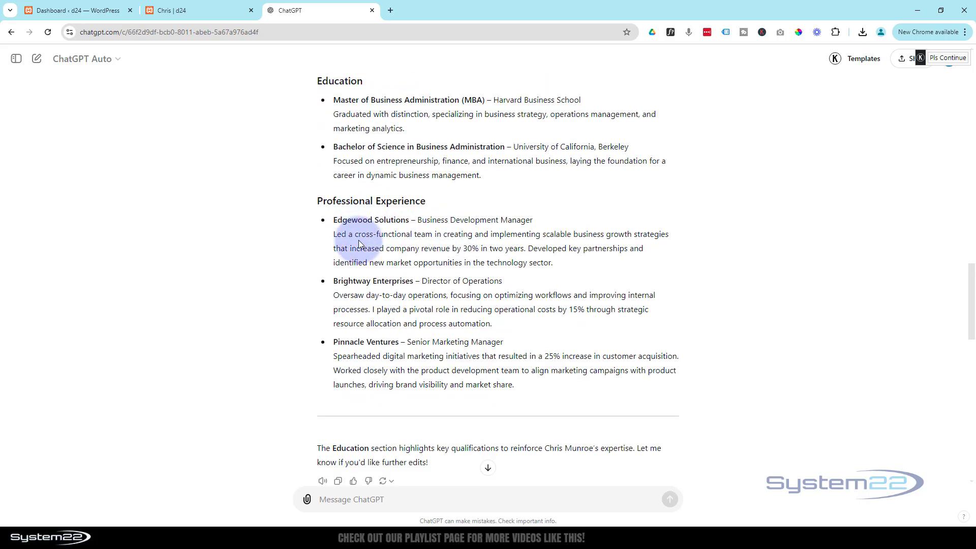
drag(335, 219, 532, 273)
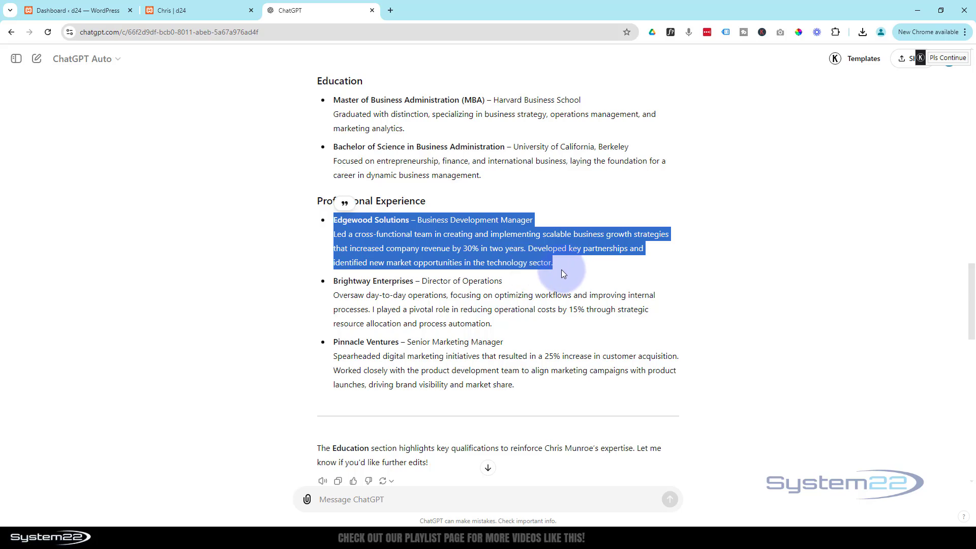
click(180, 10)
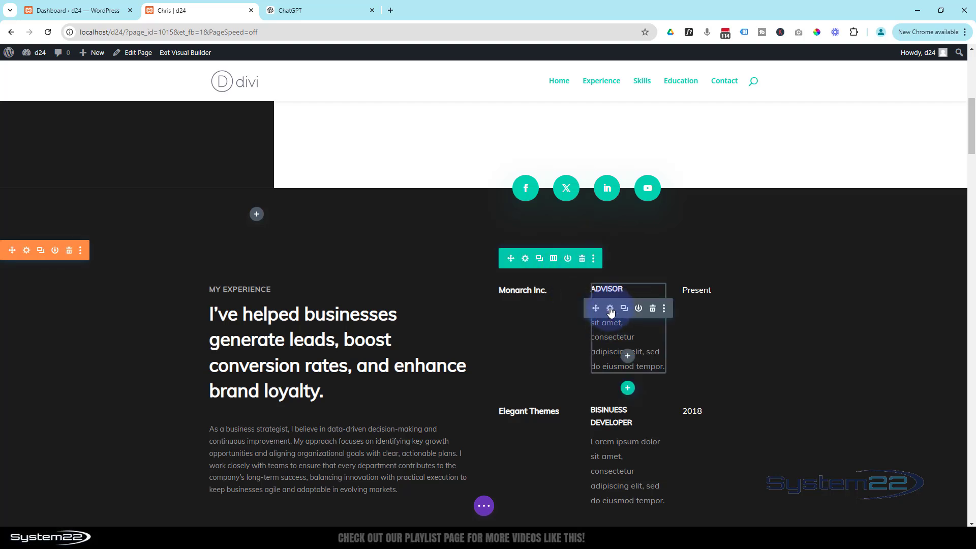
click(611, 309)
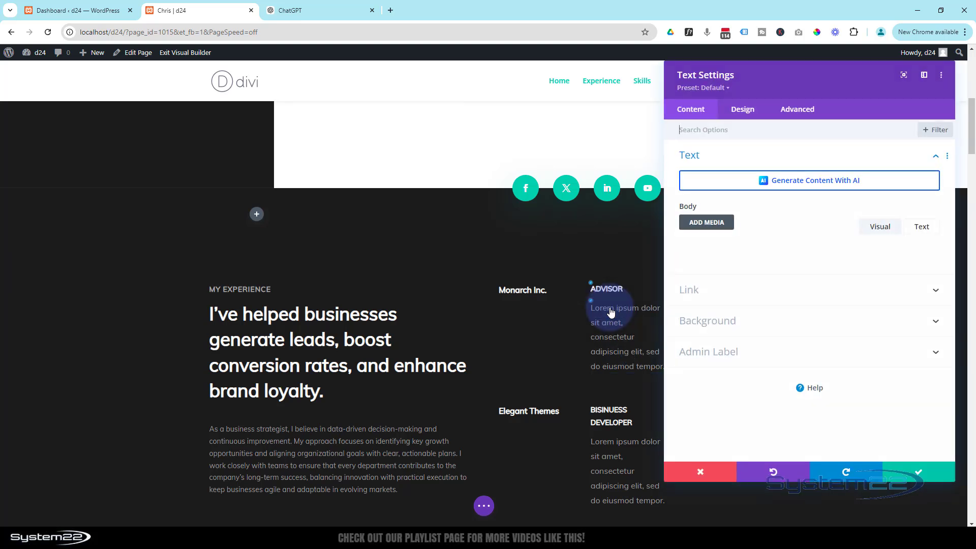
click(719, 298)
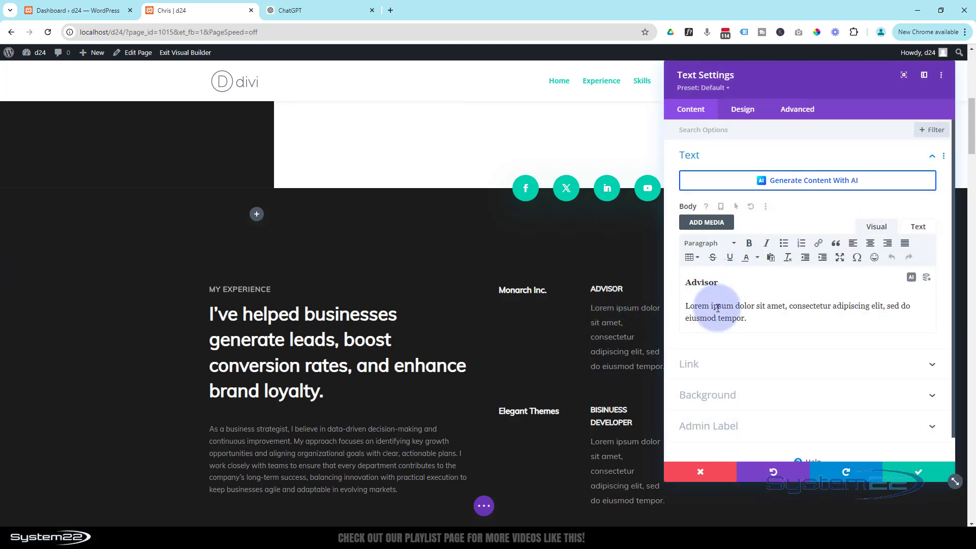
click(750, 319)
drag(751, 318, 688, 308)
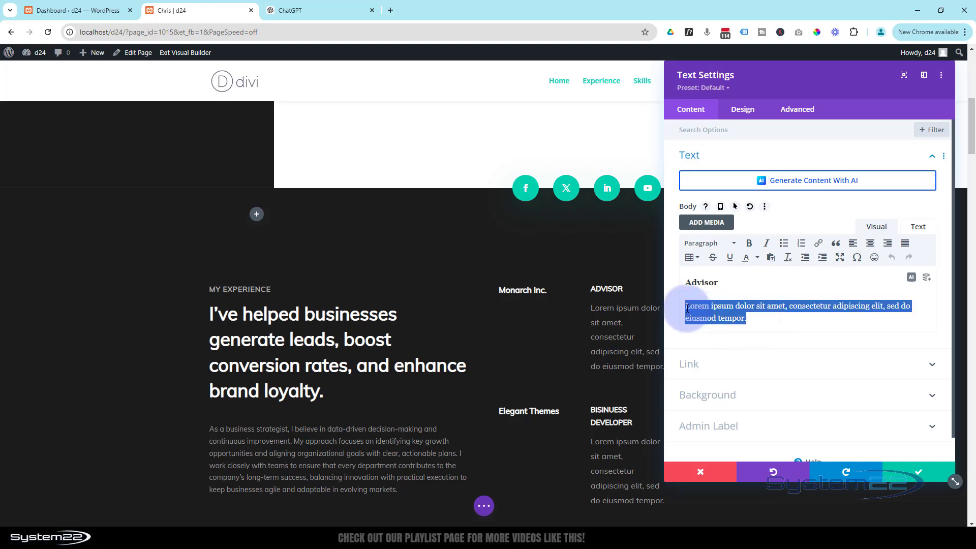
text(Edgewood Solutions – Business Development Manager Led a cross-functional team in creating and implementing scalable business growth strategies that increased company revenue by 30% in two years.)
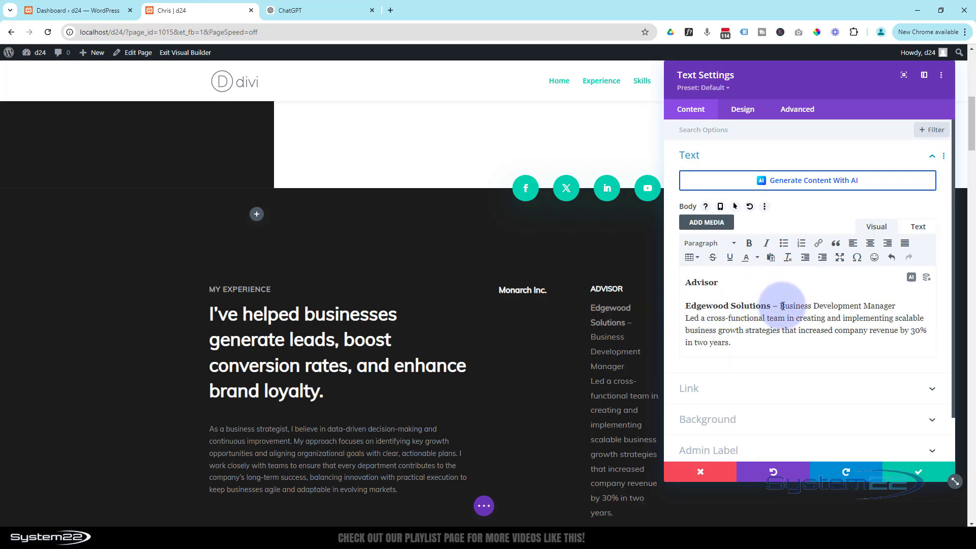
Step: Make Business Development Manager the heading, drop the revenue clause and company line, and save
drag(782, 306, 920, 308)
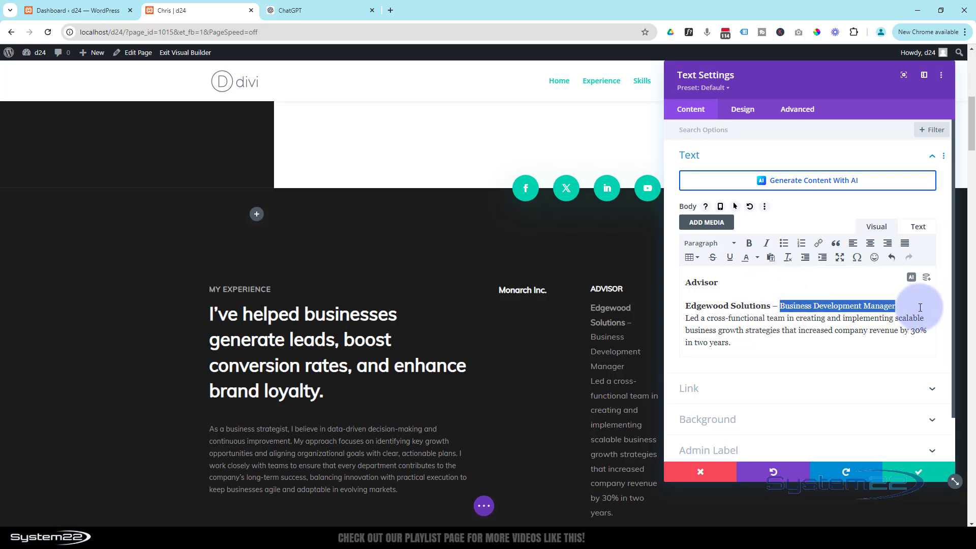
key(ctrl+x)
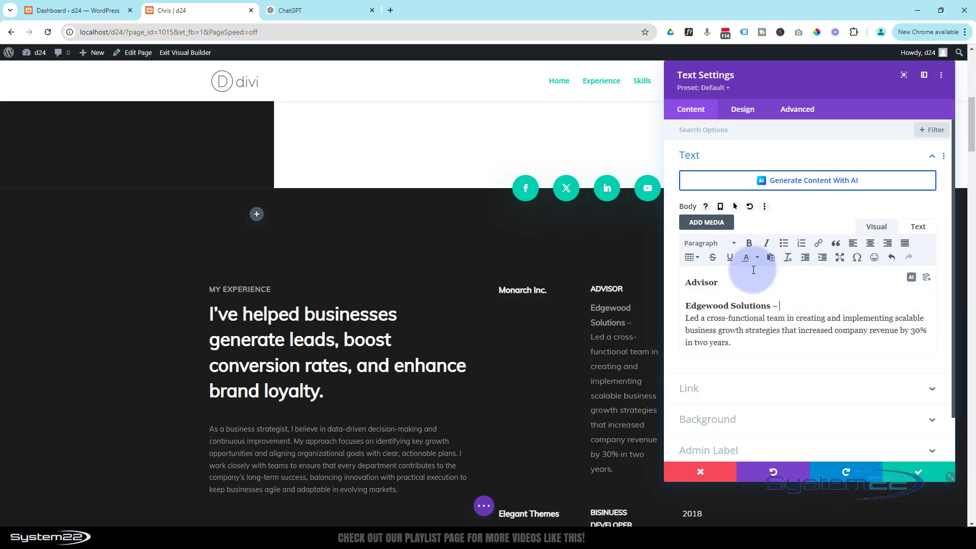
drag(717, 283, 685, 284)
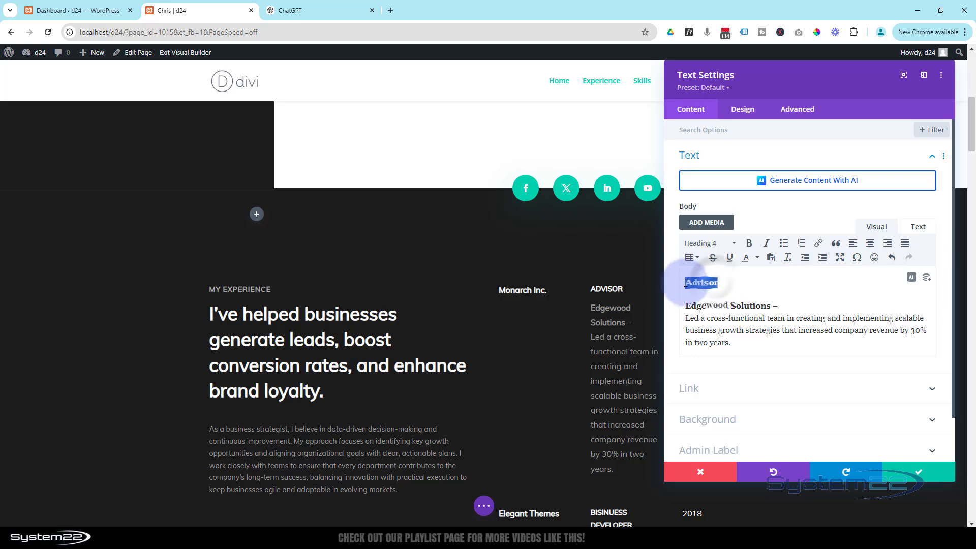
key(ctrl+v)
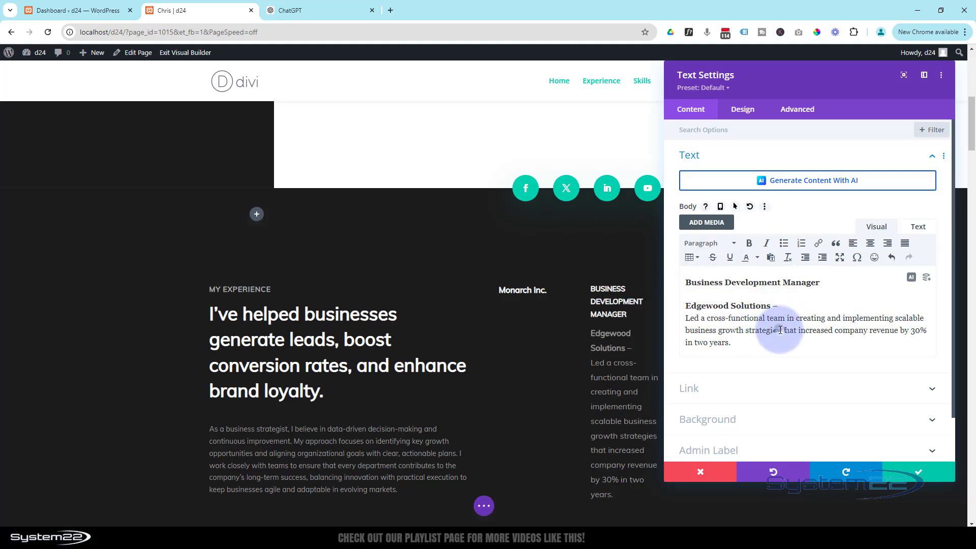
drag(781, 331, 800, 355)
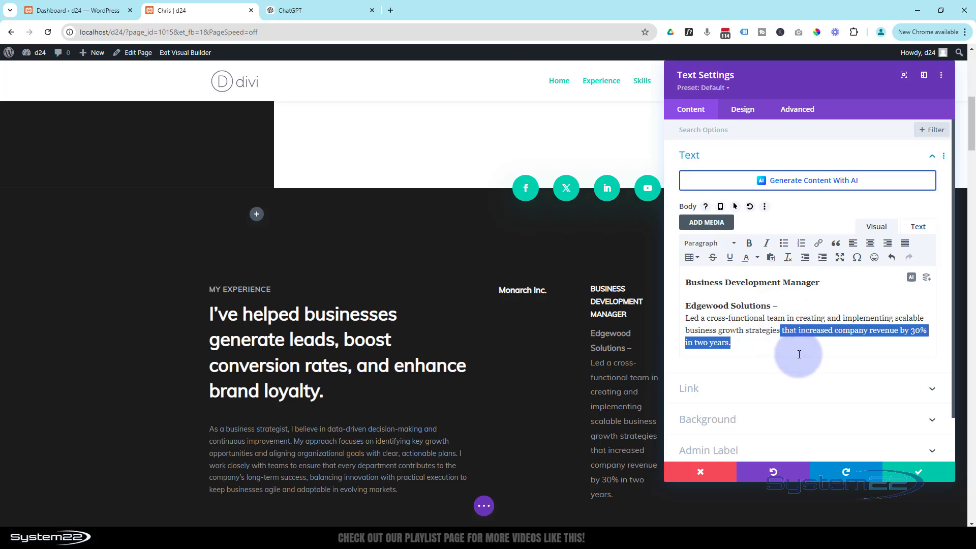
key(ctrl+x)
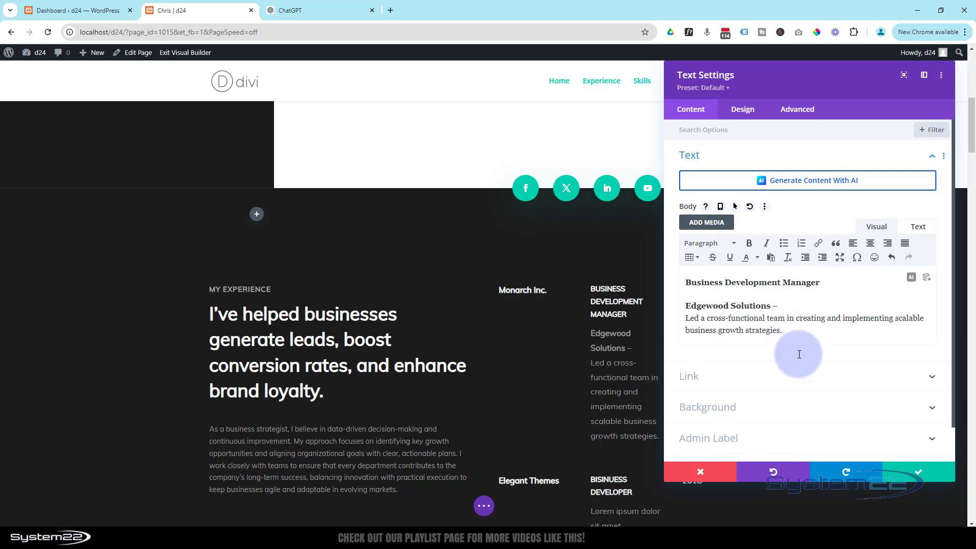
drag(780, 305, 681, 310)
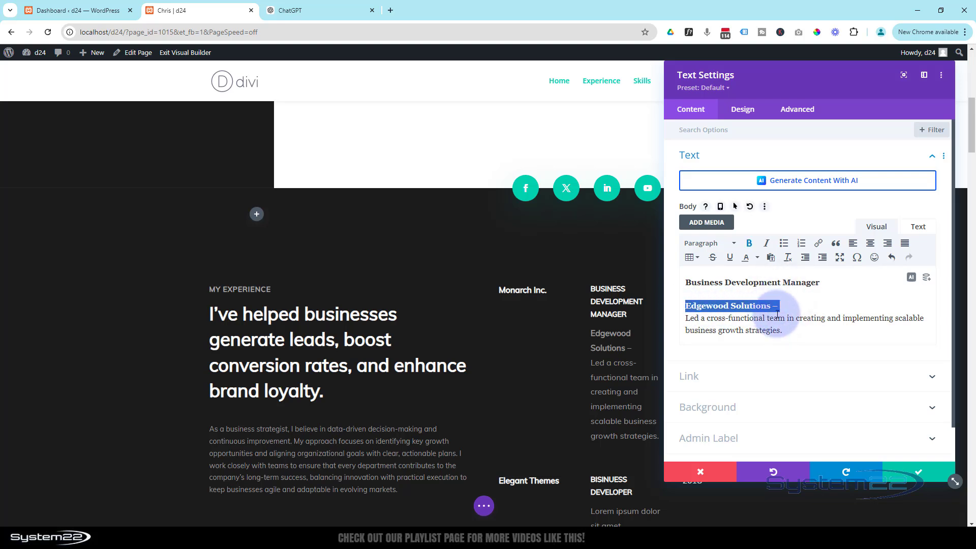
key(BackSpace)
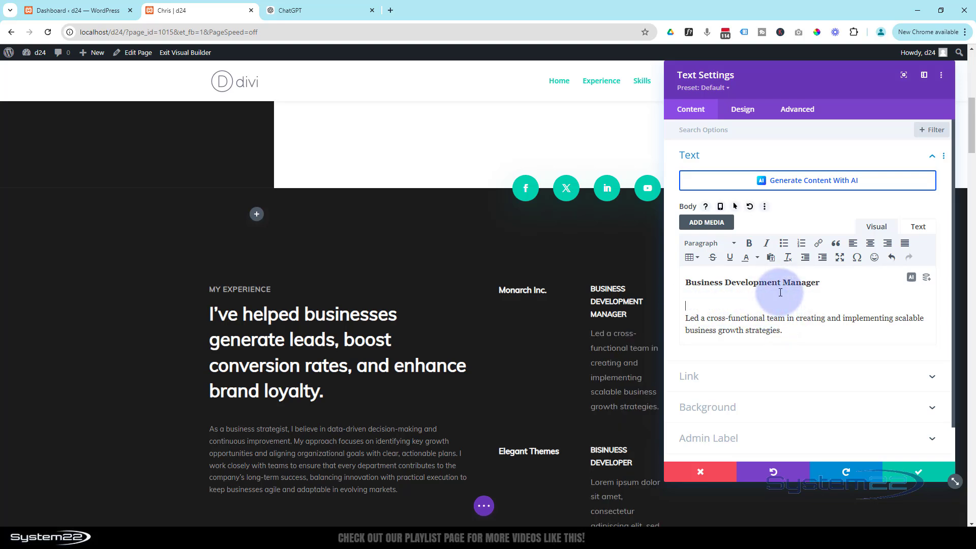
key(Delete)
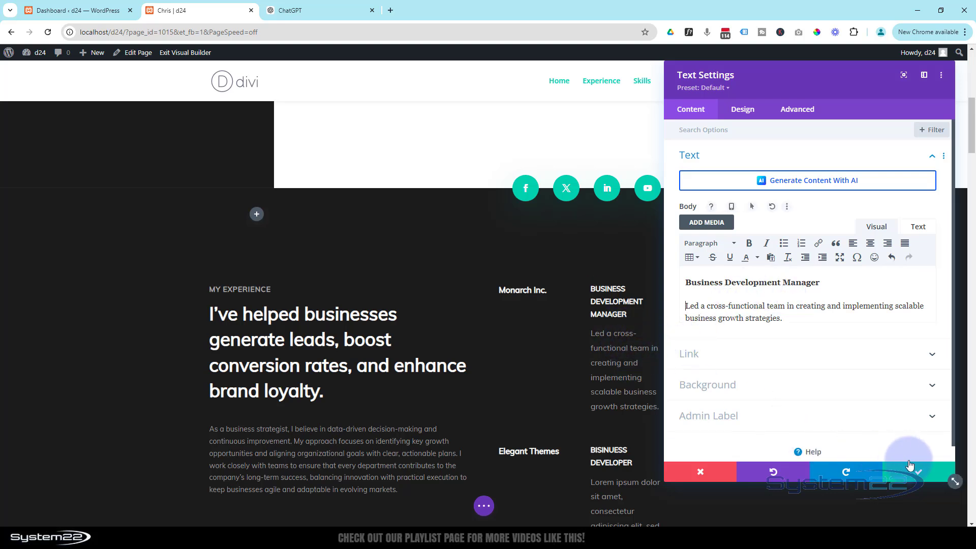
click(921, 478)
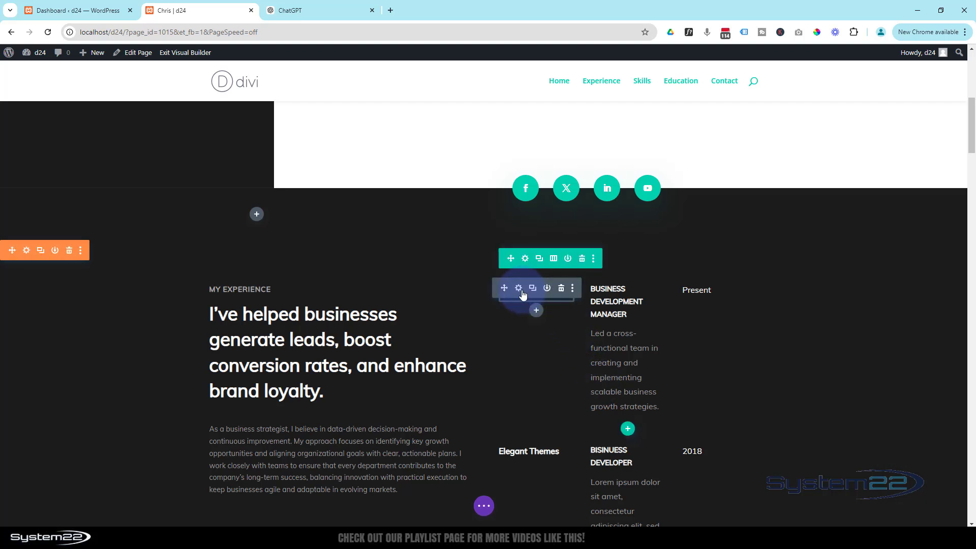
Step: Paste Edgewood Solutions over the Monarch Inc. company name, then check the ChatGPT text
click(520, 289)
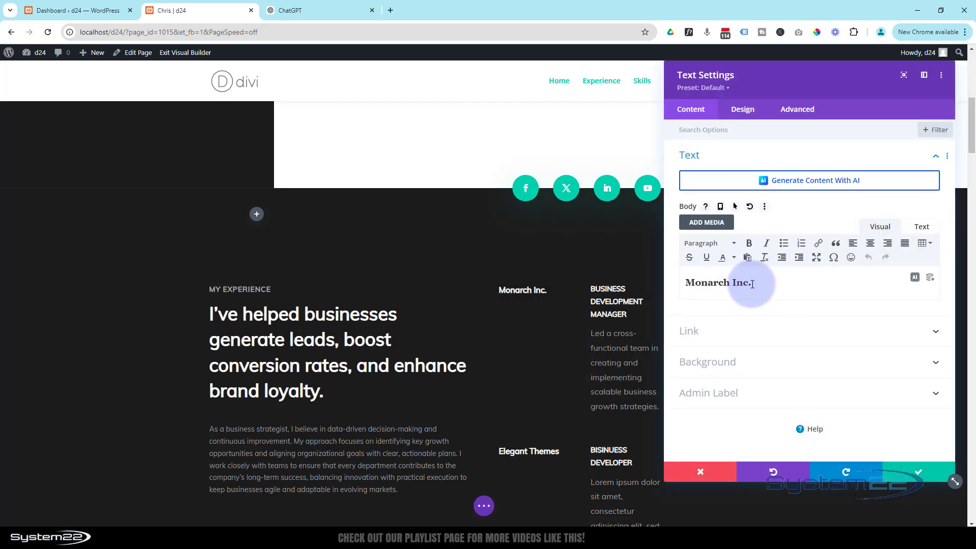
drag(752, 283, 683, 283)
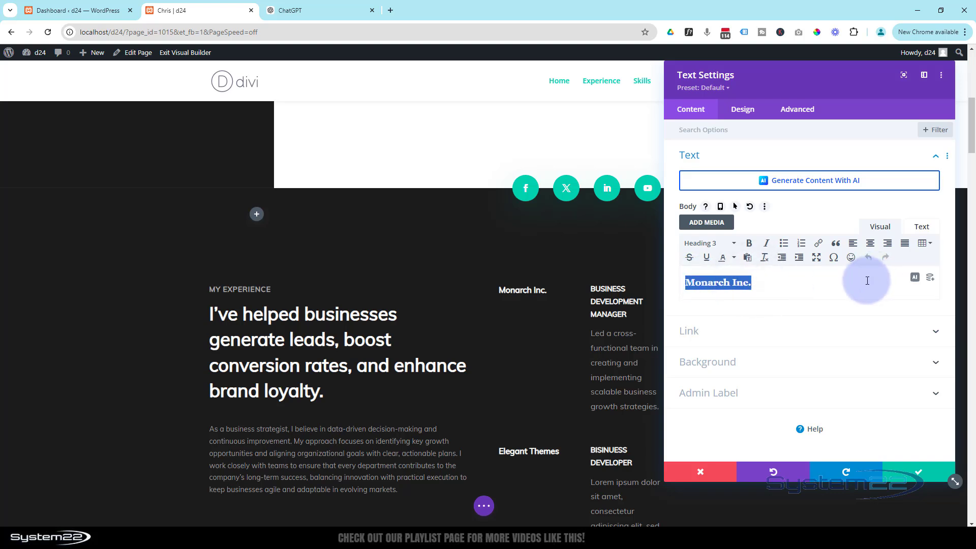
key(ctrl+v)
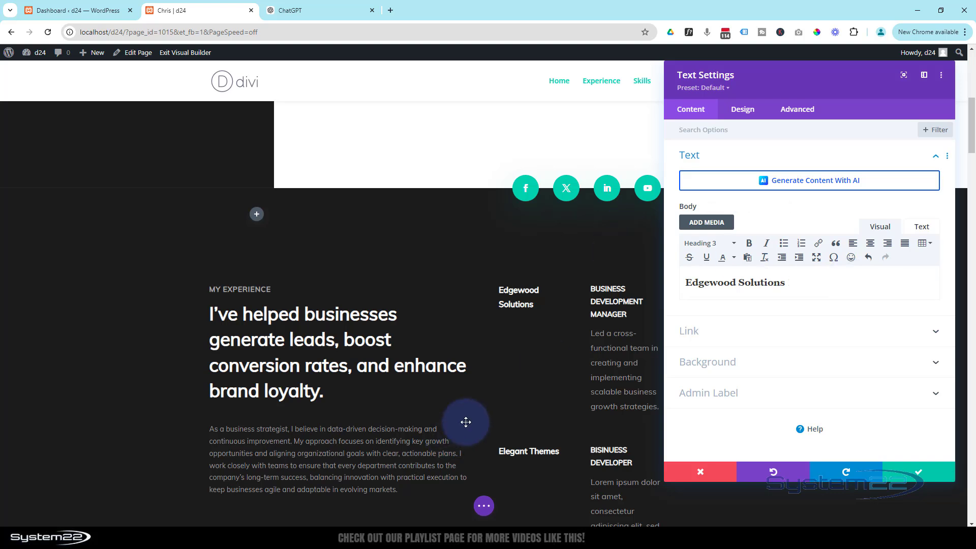
scroll(513, 403, down, 4)
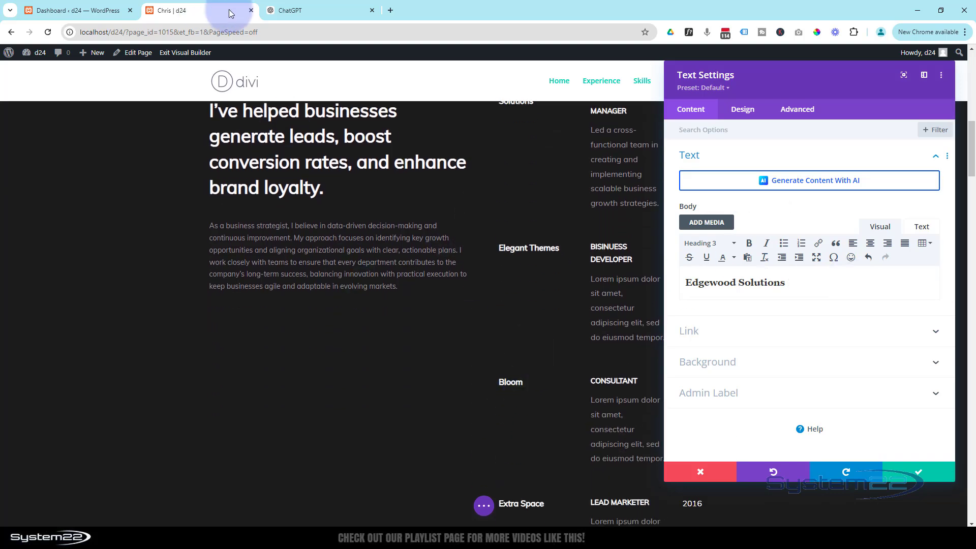
click(295, 12)
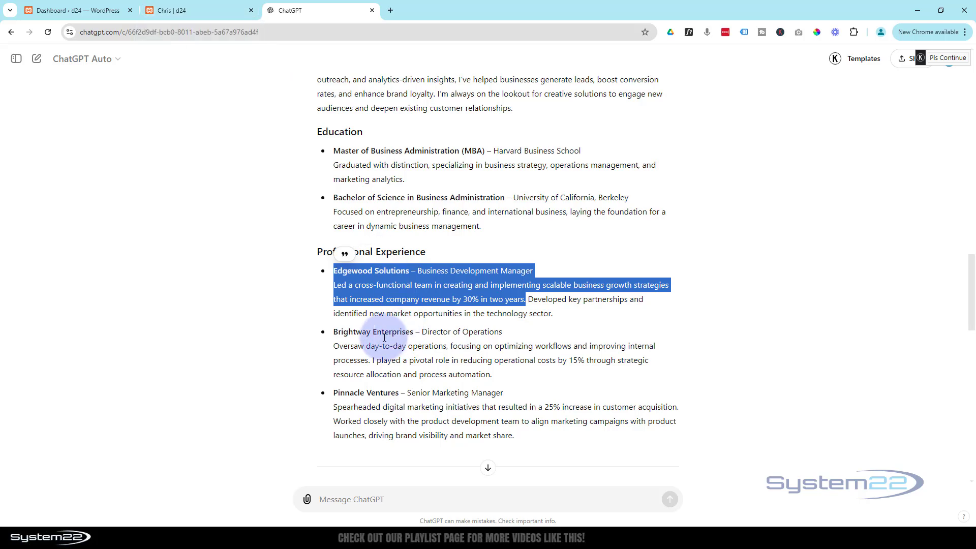
key(ctrl+shift+Tab)
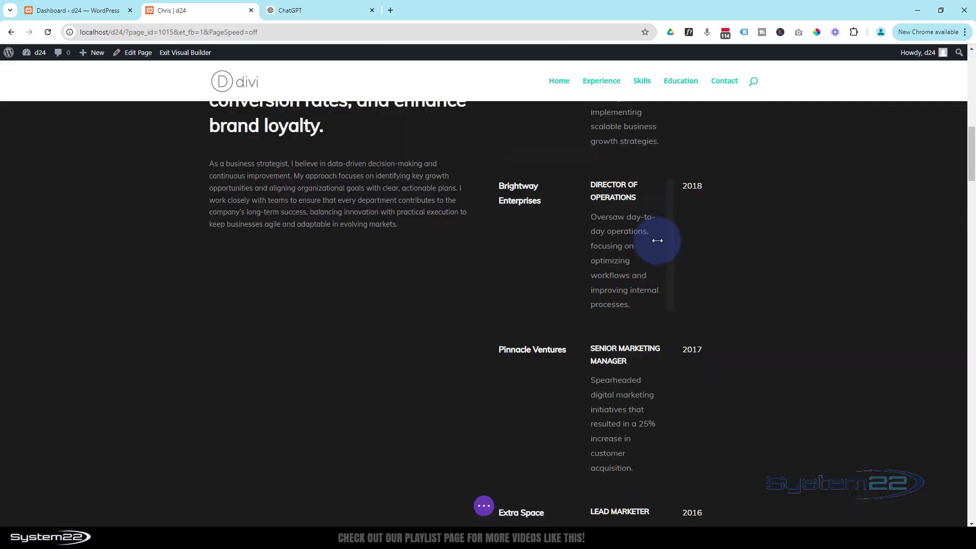
Step: Delete the leftover Extra Space / Lead Marketer experience row and its duplicate
scroll(610, 229, up, 3)
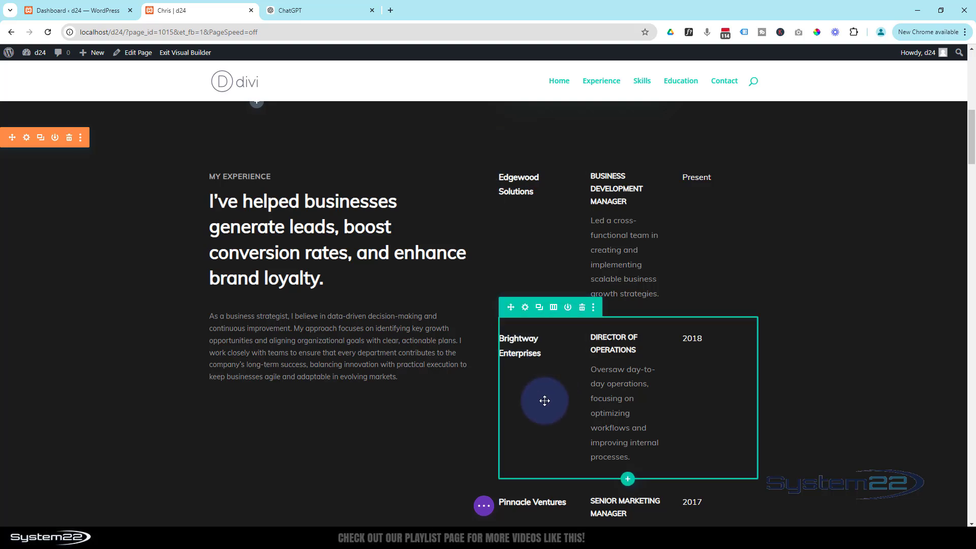
scroll(543, 403, down, 3)
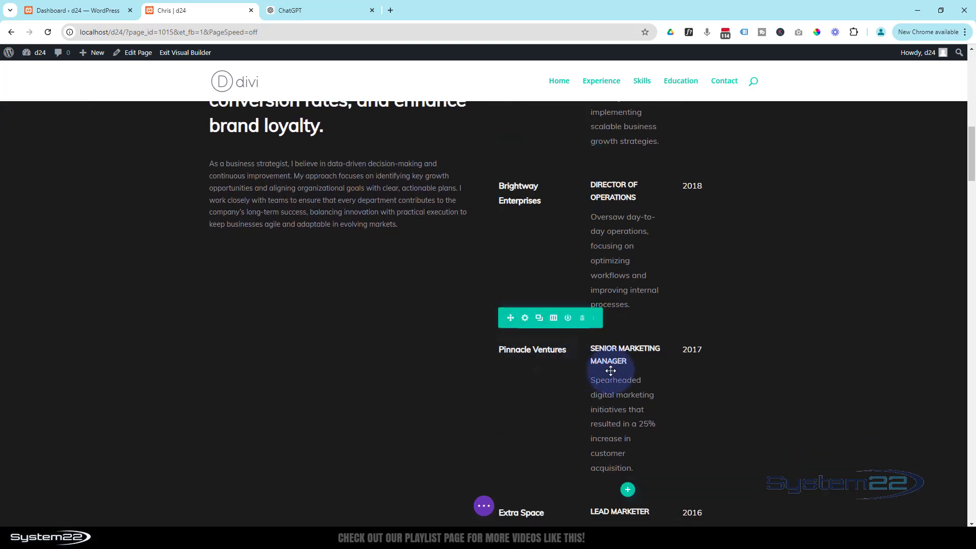
scroll(661, 374, down, 3)
scroll(693, 376, down, 2)
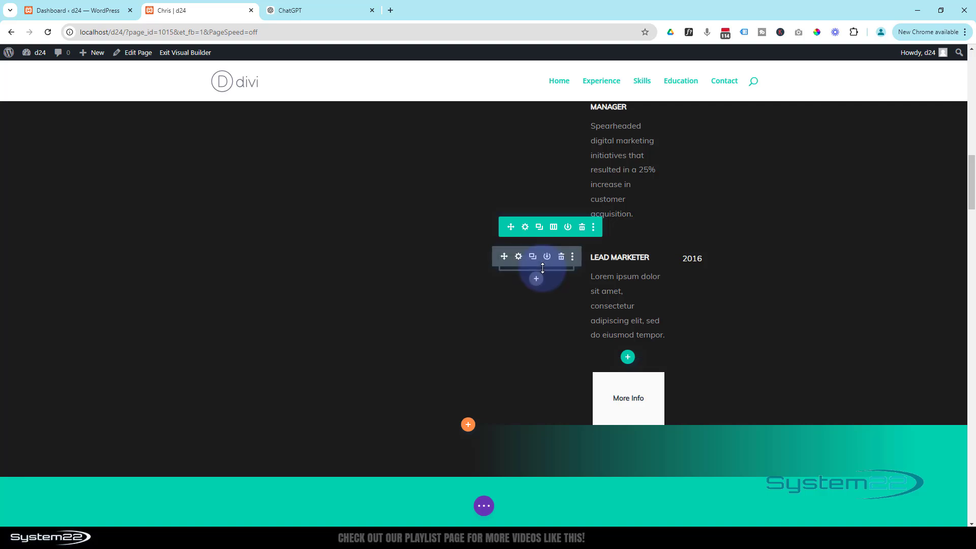
click(541, 229)
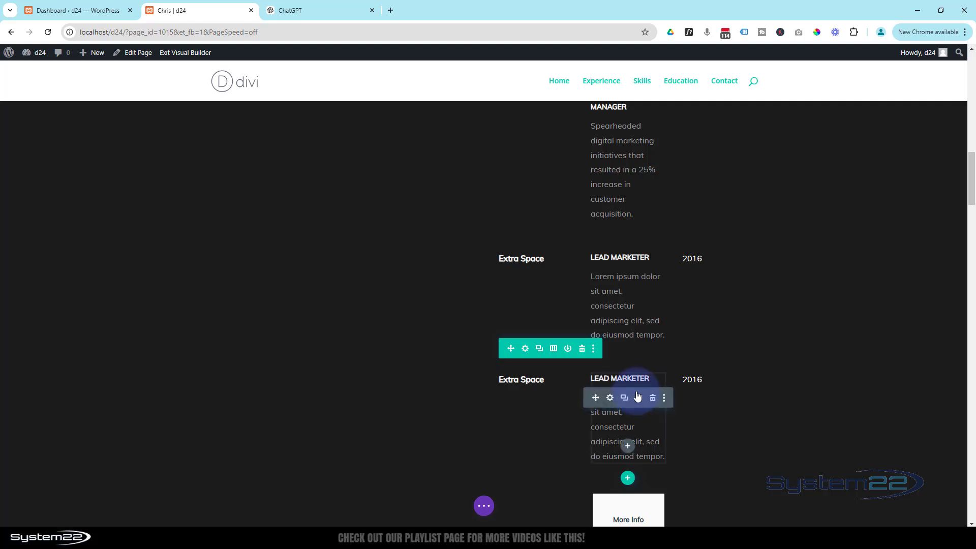
click(582, 350)
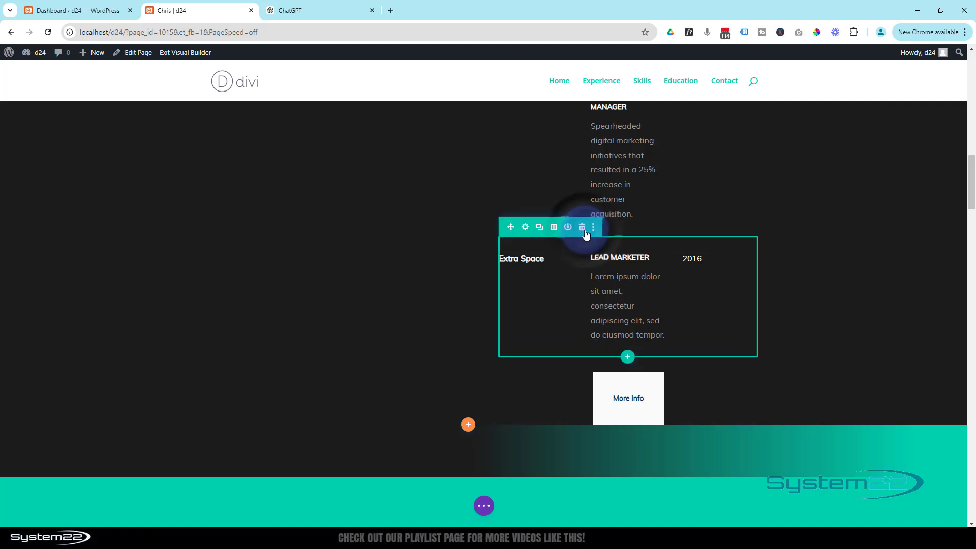
click(583, 229)
scroll(477, 415, up, 9)
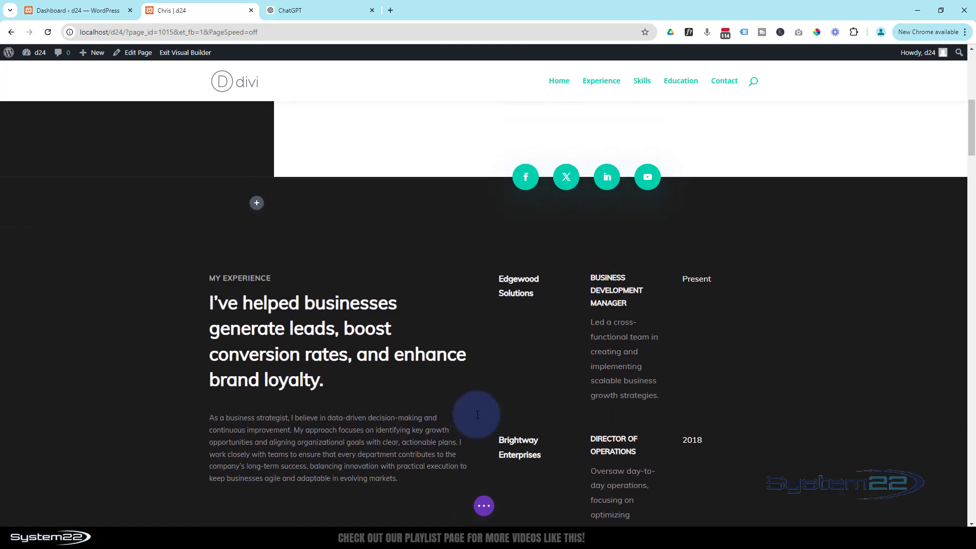
scroll(93, 250, down, 1)
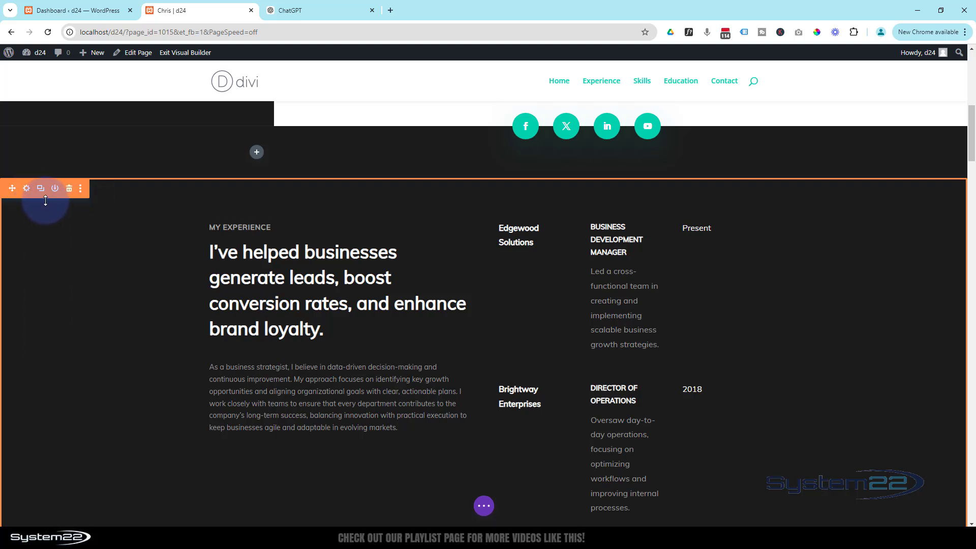
scroll(67, 385, down, 4)
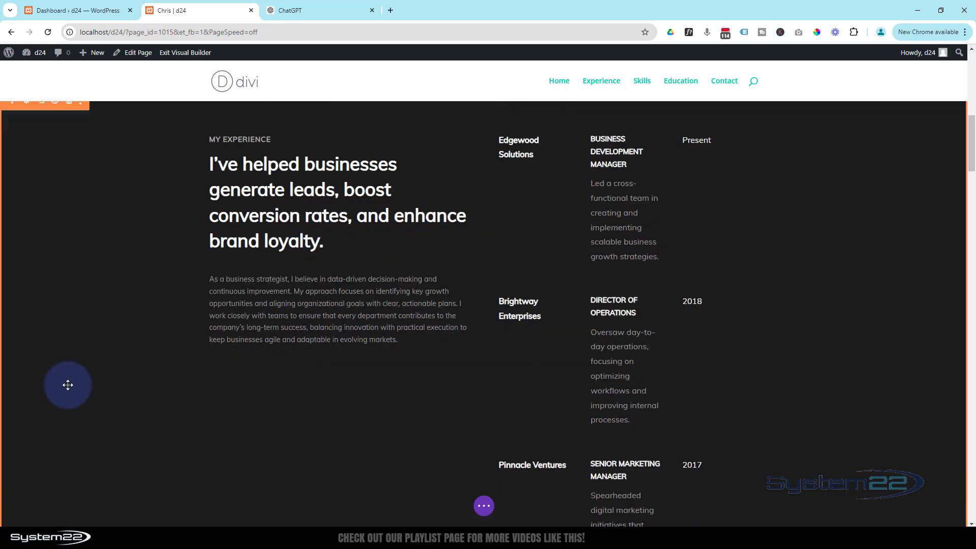
scroll(68, 385, down, 3)
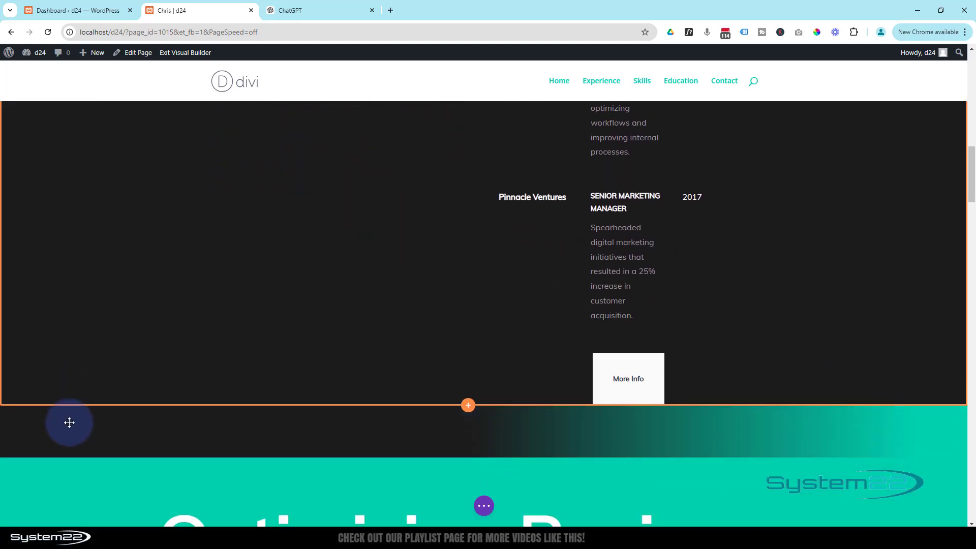
scroll(86, 375, up, 4)
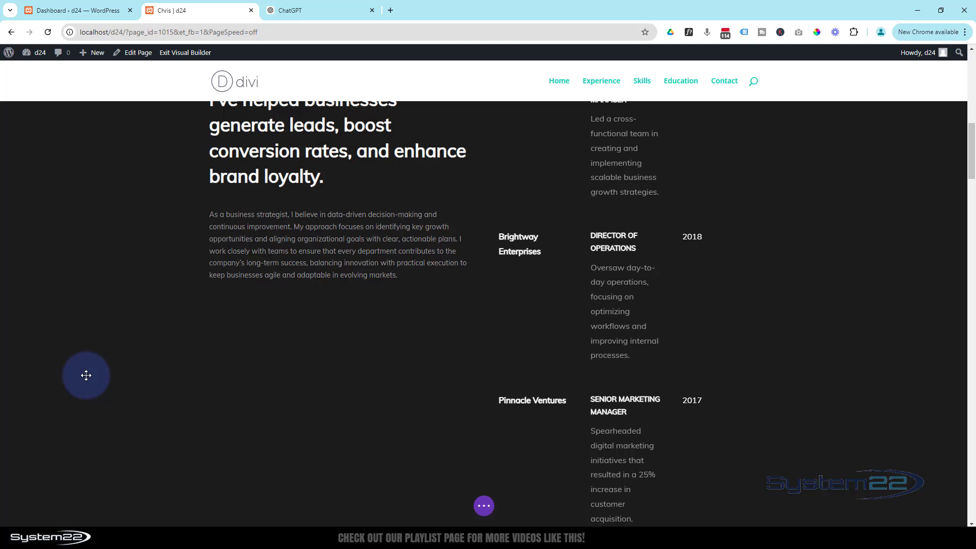
scroll(86, 375, up, 3)
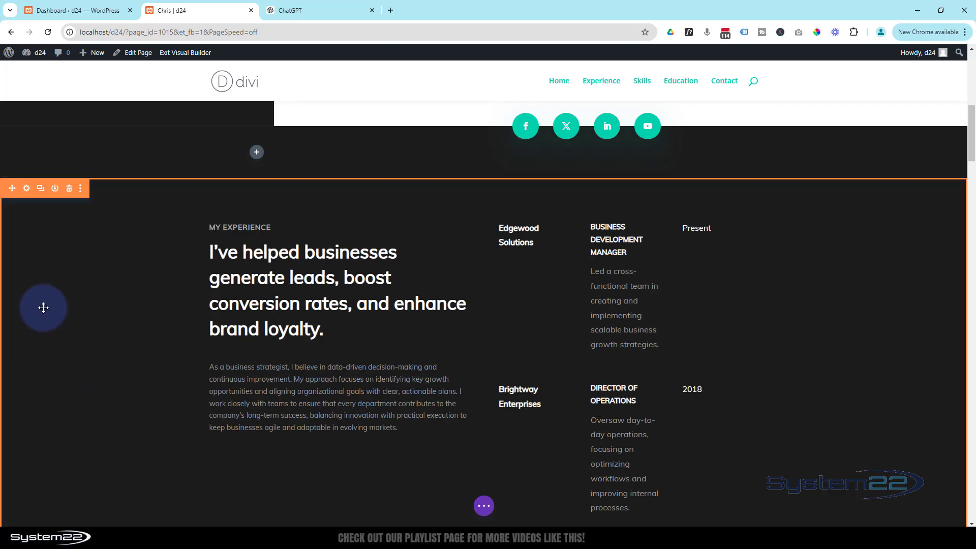
Step: In the My Experience section's Background settings, start adding a background image from the media library
click(27, 192)
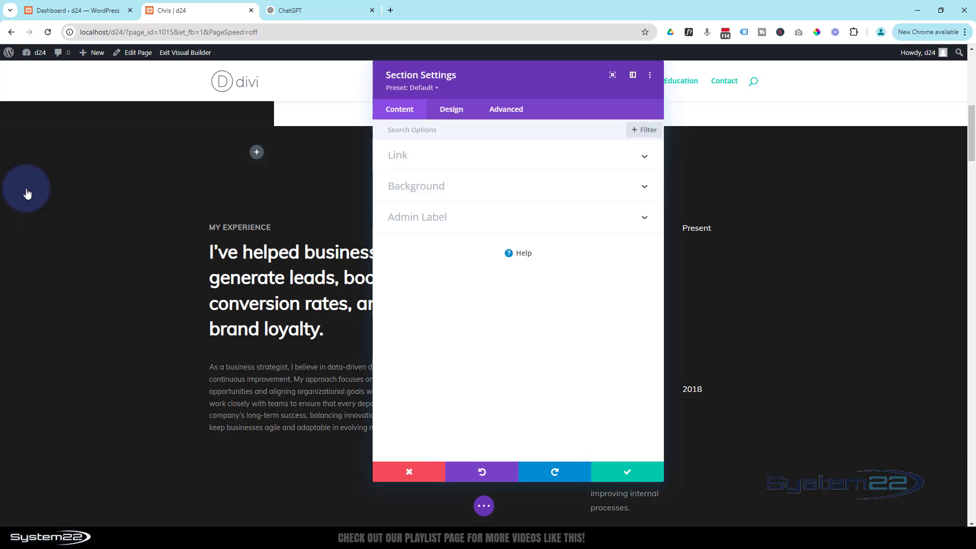
click(418, 123)
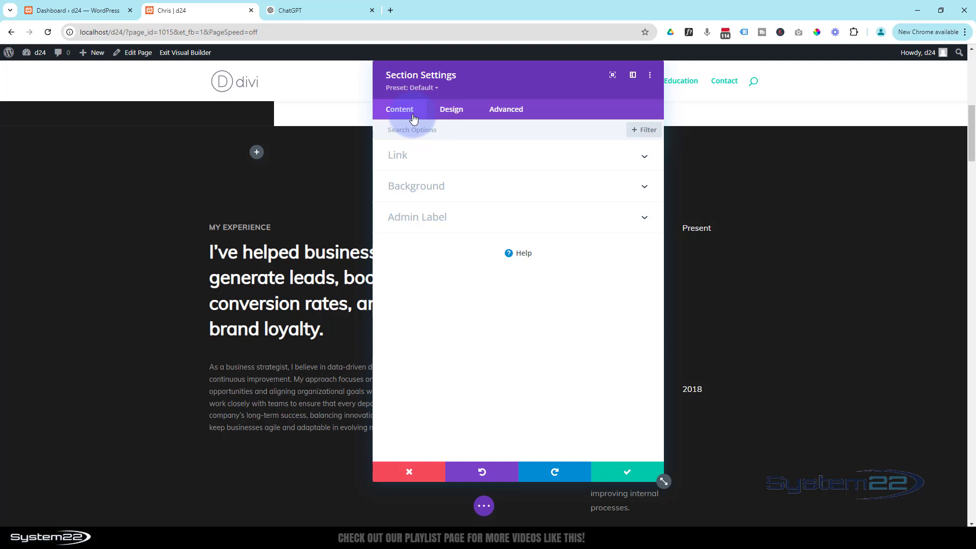
click(456, 187)
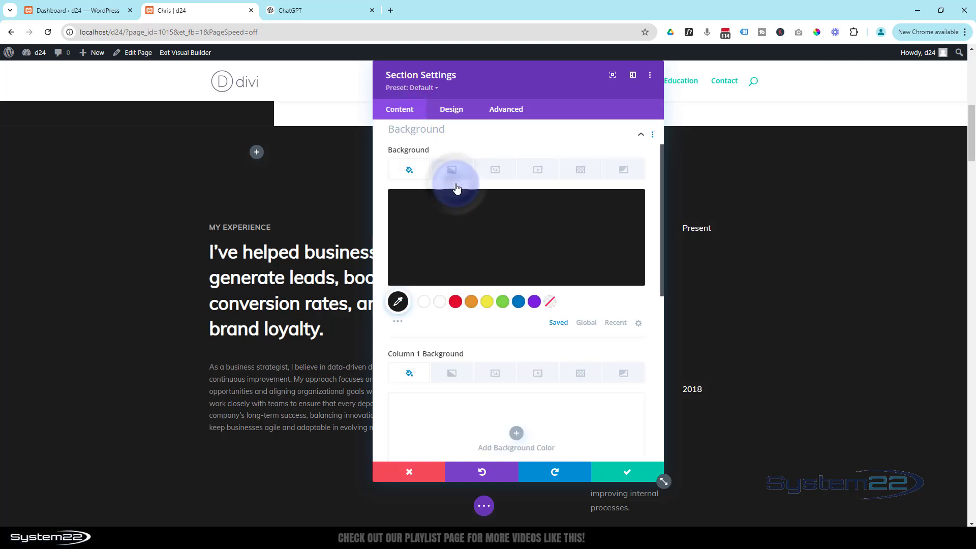
click(441, 234)
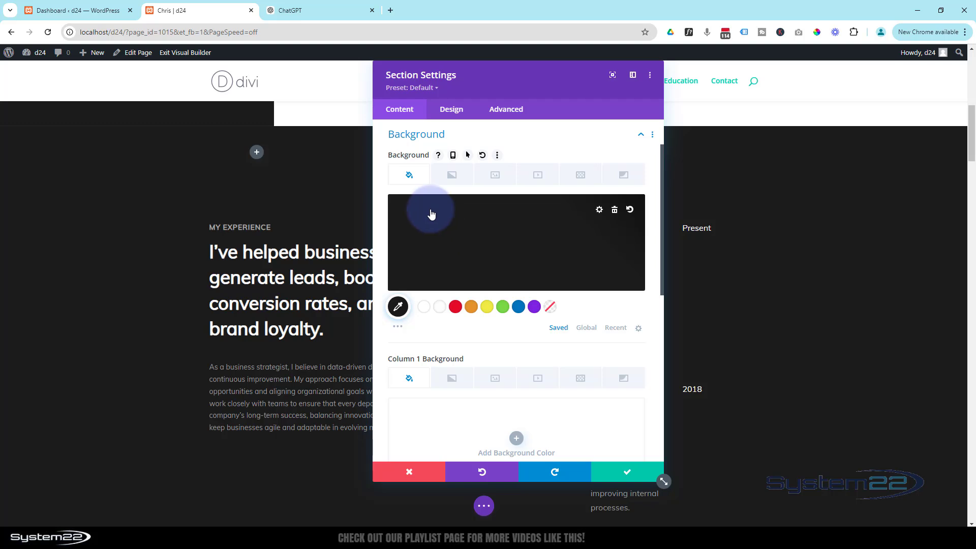
click(499, 177)
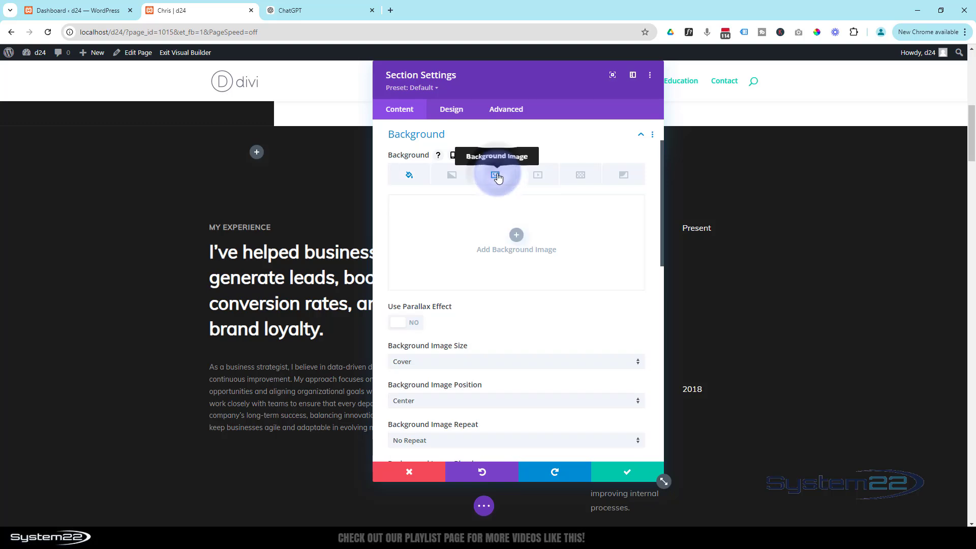
click(516, 236)
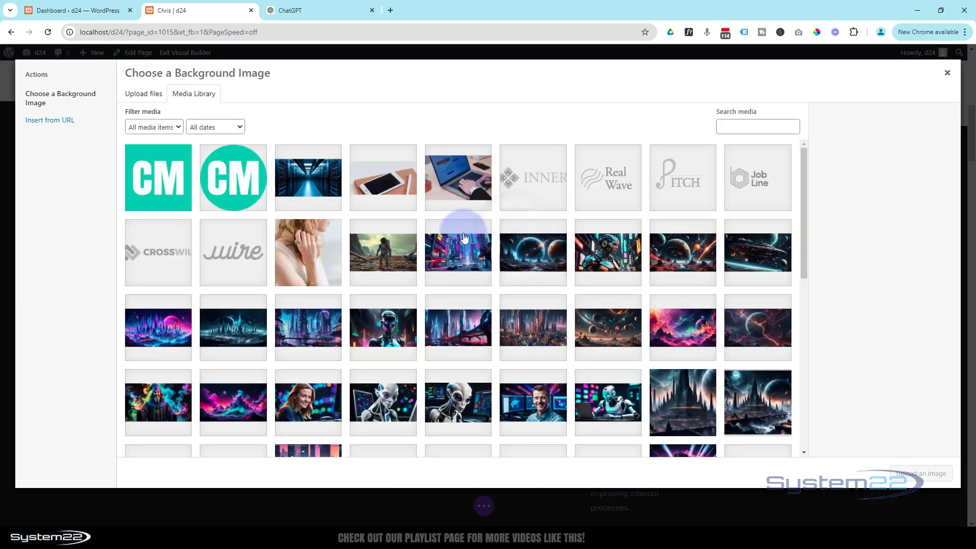
Step: Pick the blue server-room photo and insert it as the section background
click(307, 186)
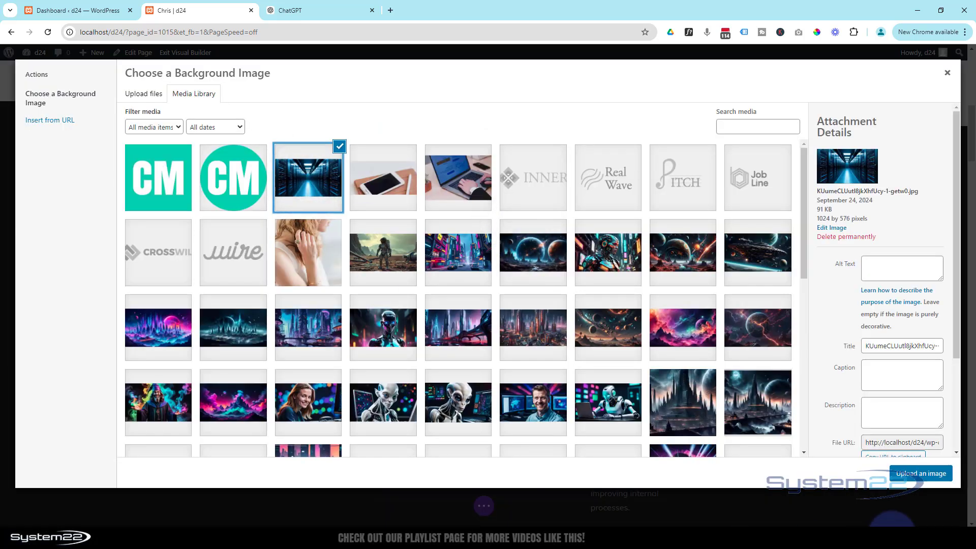
click(913, 478)
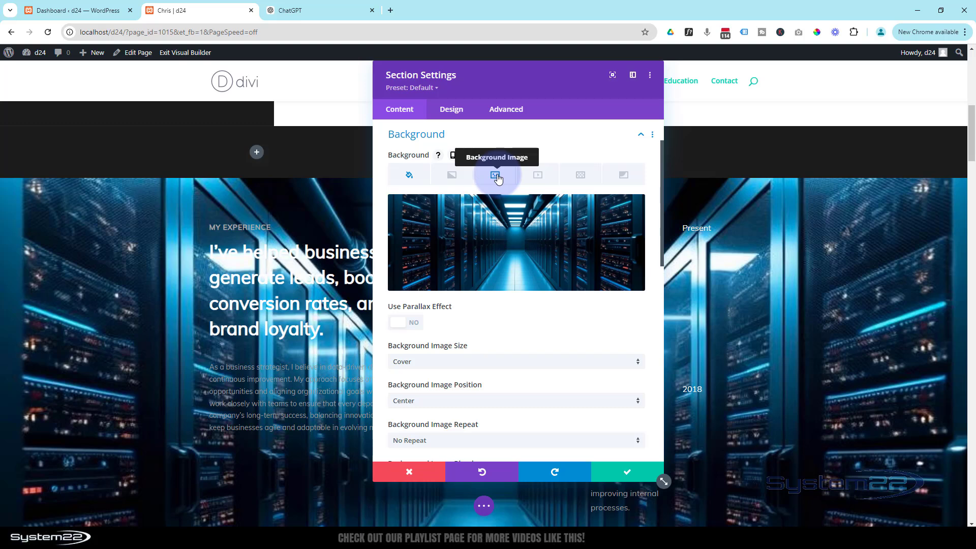
Step: Set the background image blend mode to Multiply
scroll(524, 336, down, 2)
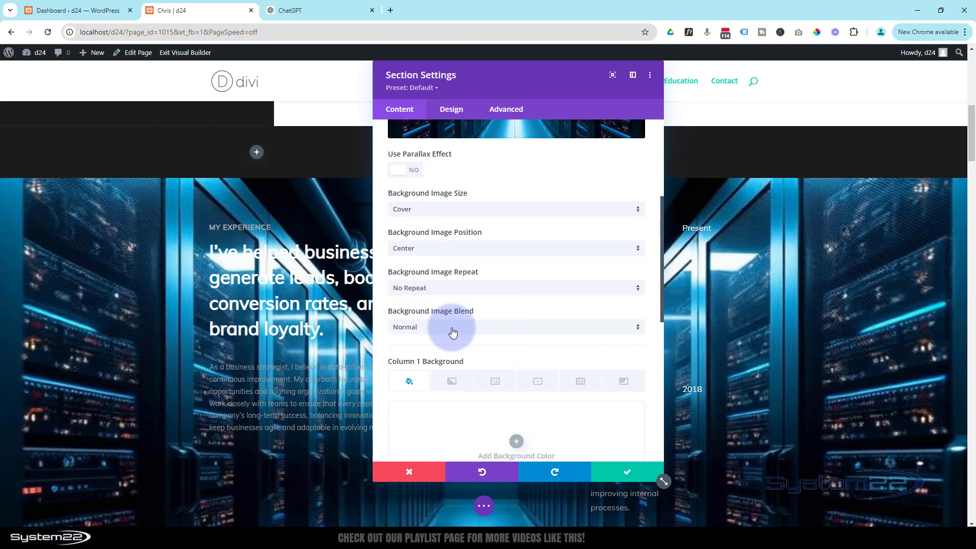
click(452, 329)
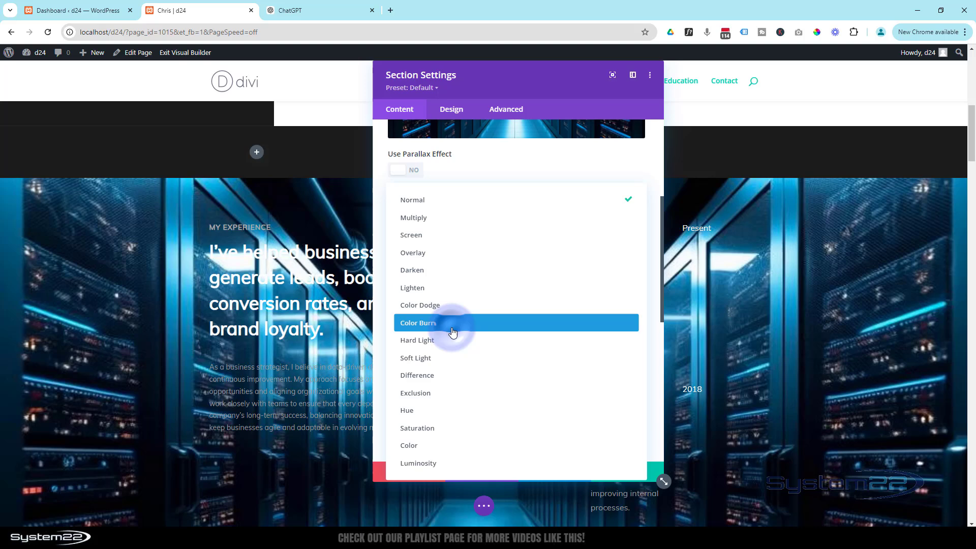
click(417, 220)
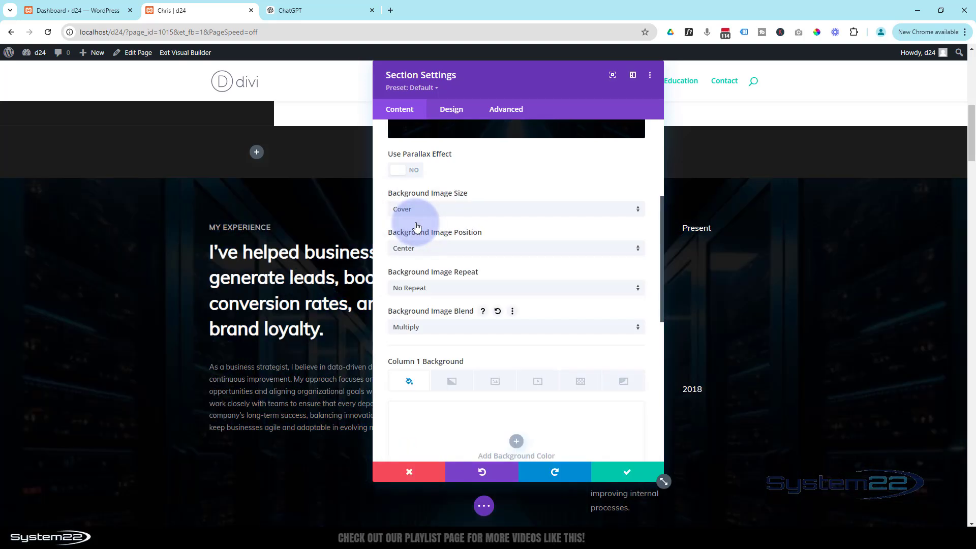
Step: Make the #1c1c1c background colour about 0.69 opacity and save the section
scroll(574, 431, up, 2)
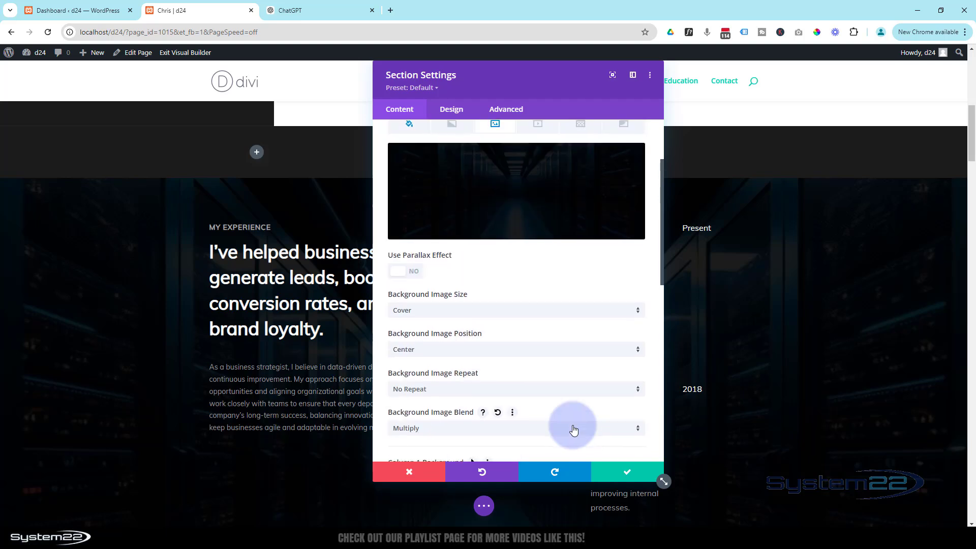
scroll(574, 431, up, 2)
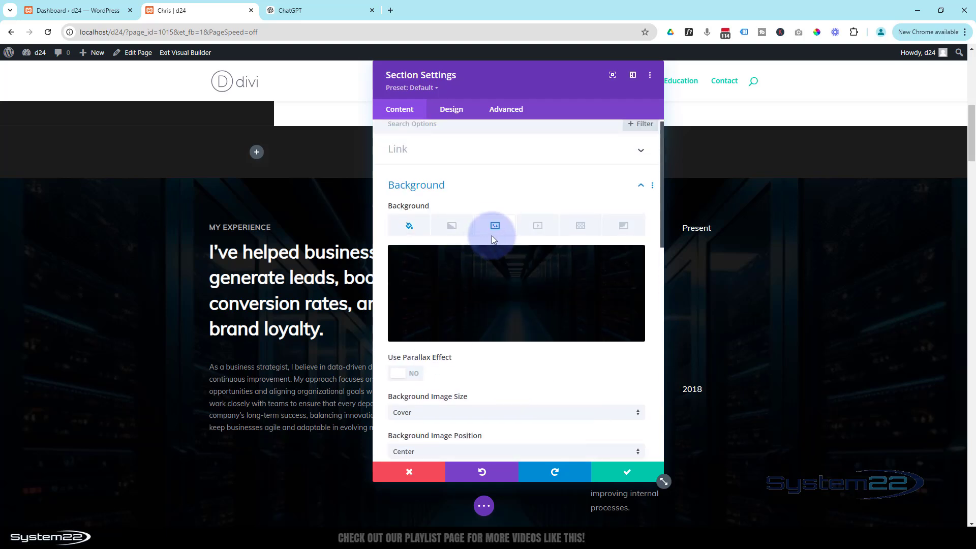
click(407, 228)
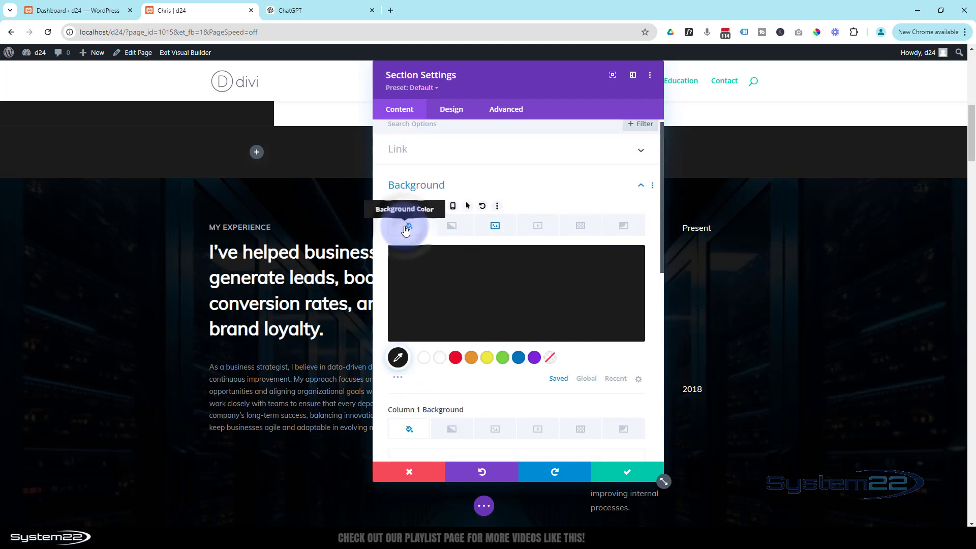
click(498, 285)
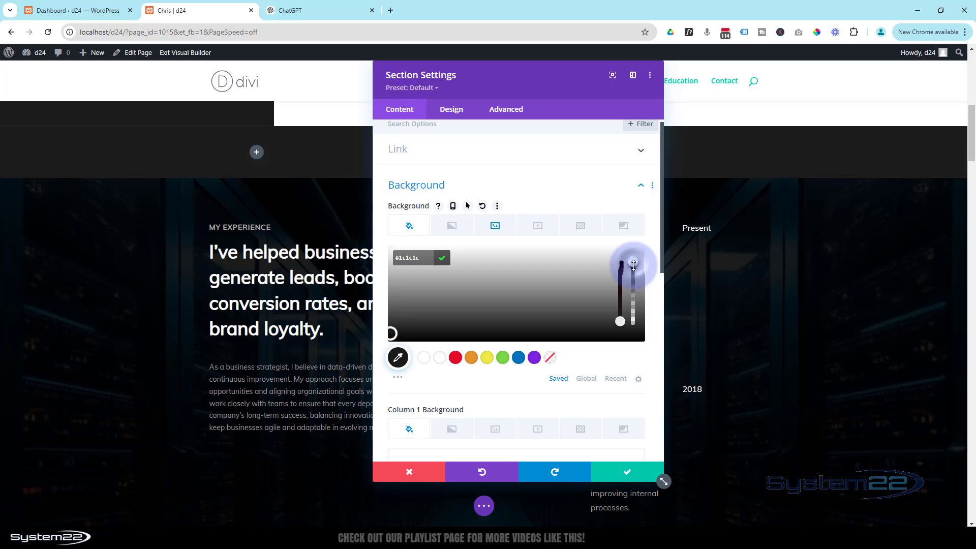
click(635, 277)
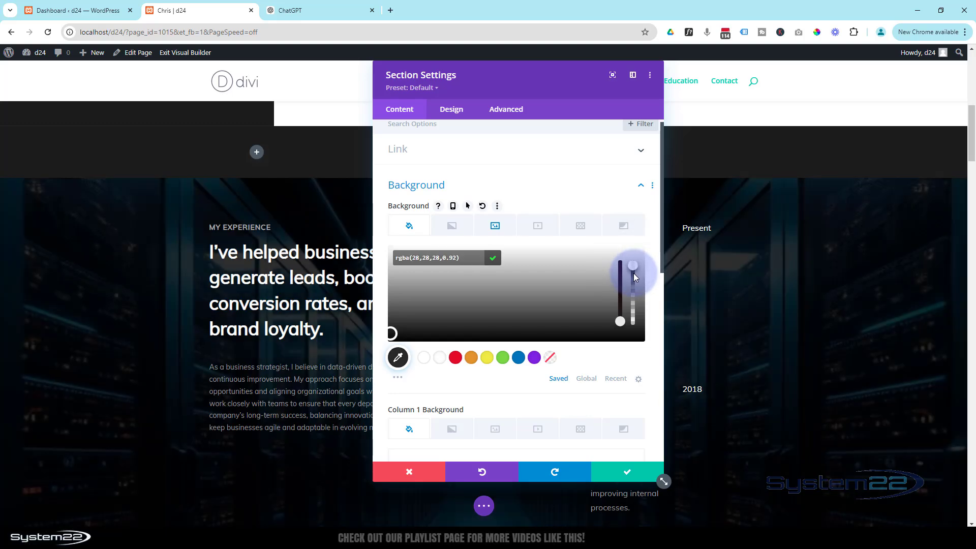
click(633, 283)
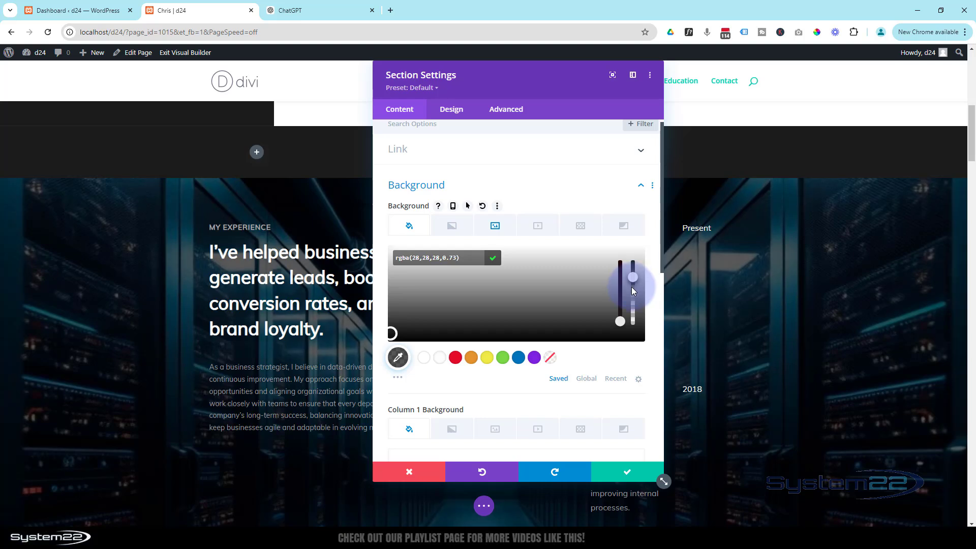
click(634, 472)
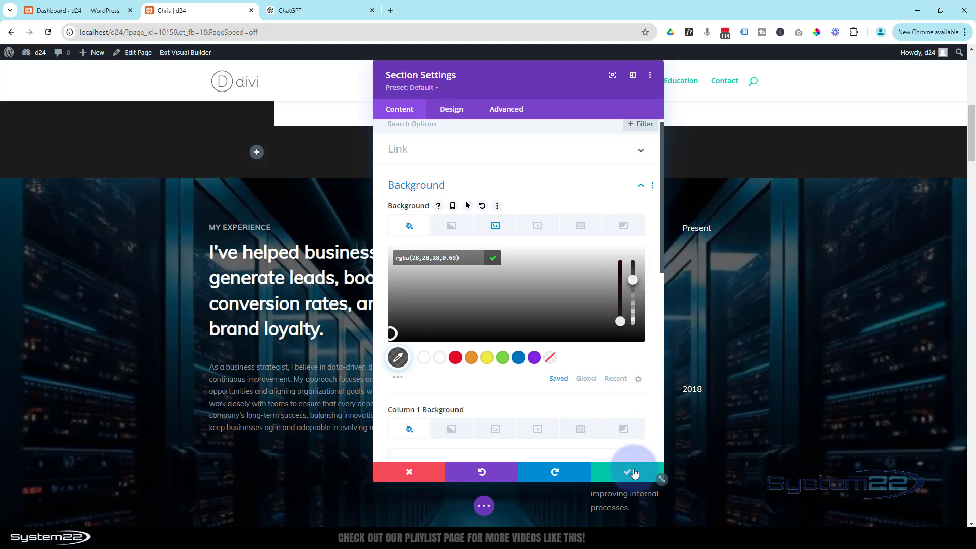
click(628, 472)
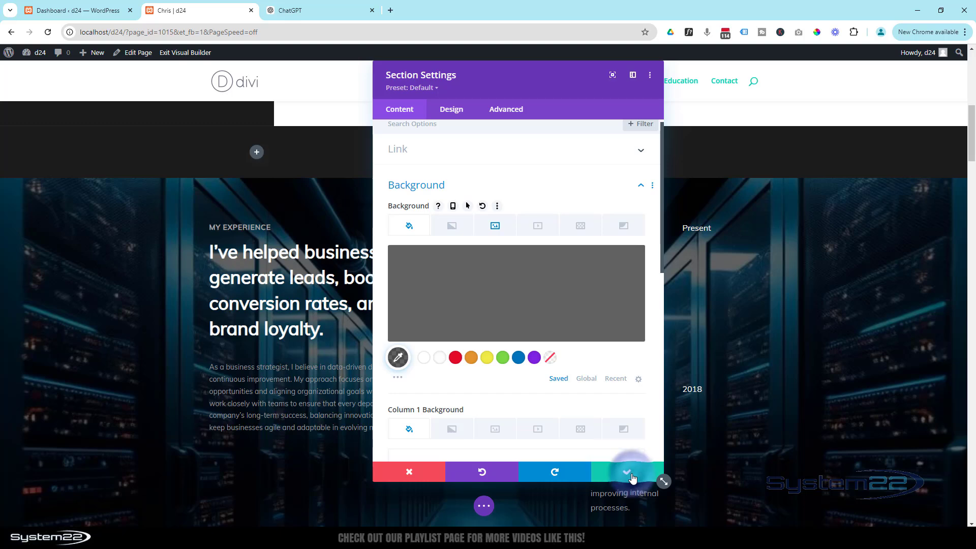
scroll(548, 469, up, 8)
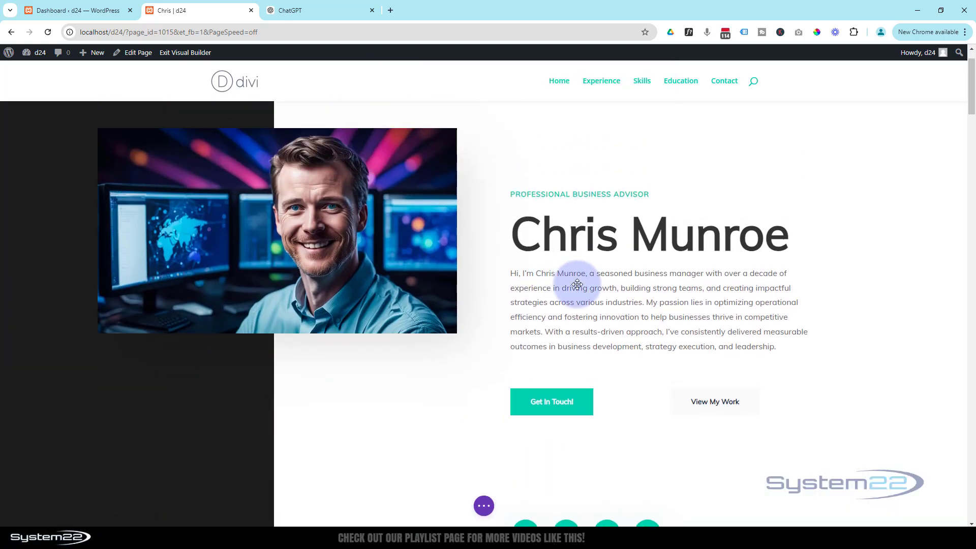
scroll(573, 377, down, 5)
scroll(574, 381, down, 4)
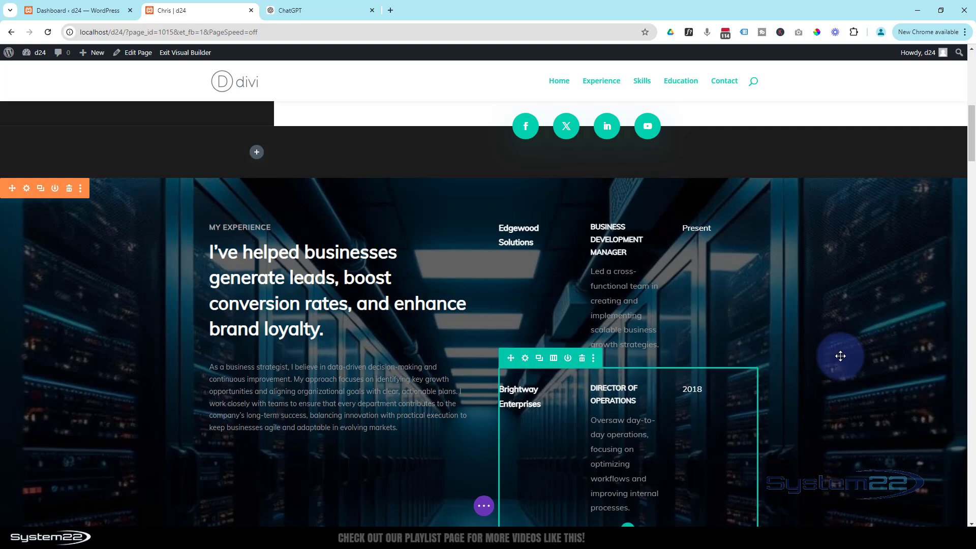
scroll(841, 356, down, 4)
scroll(841, 356, down, 4)
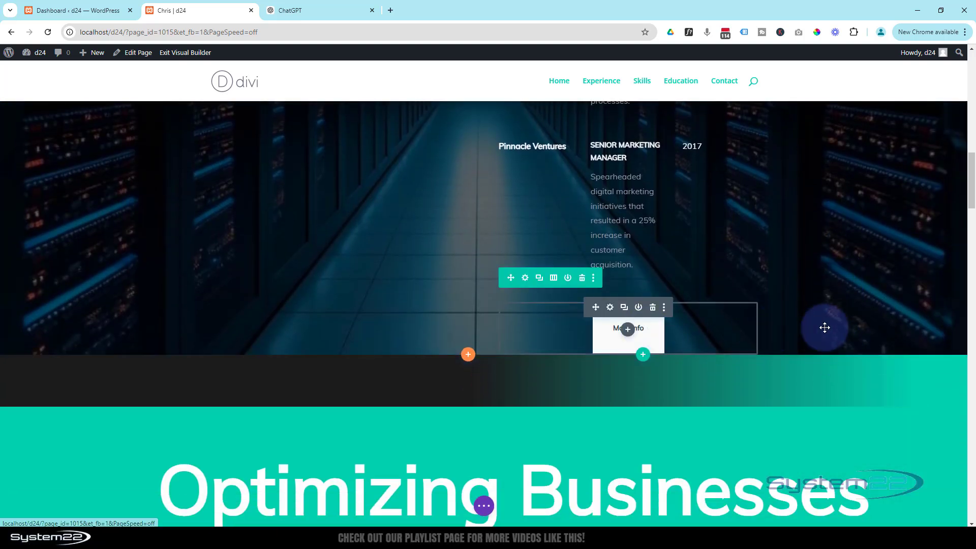
scroll(825, 328, down, 5)
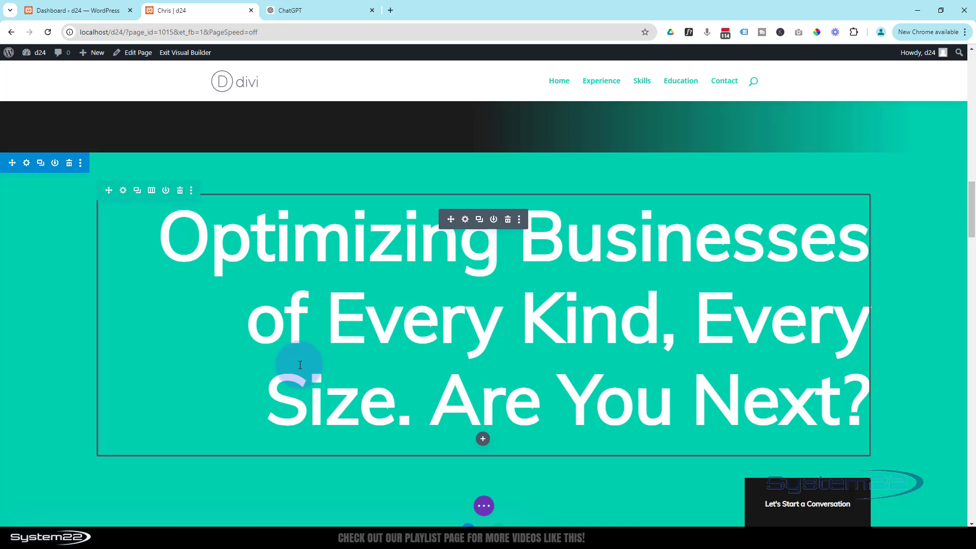
click(170, 244)
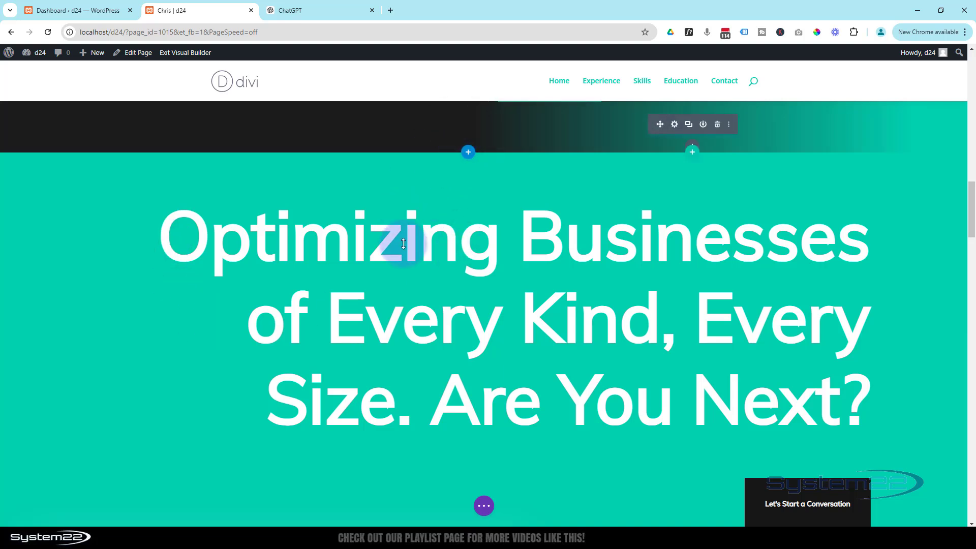
scroll(445, 316, down, 4)
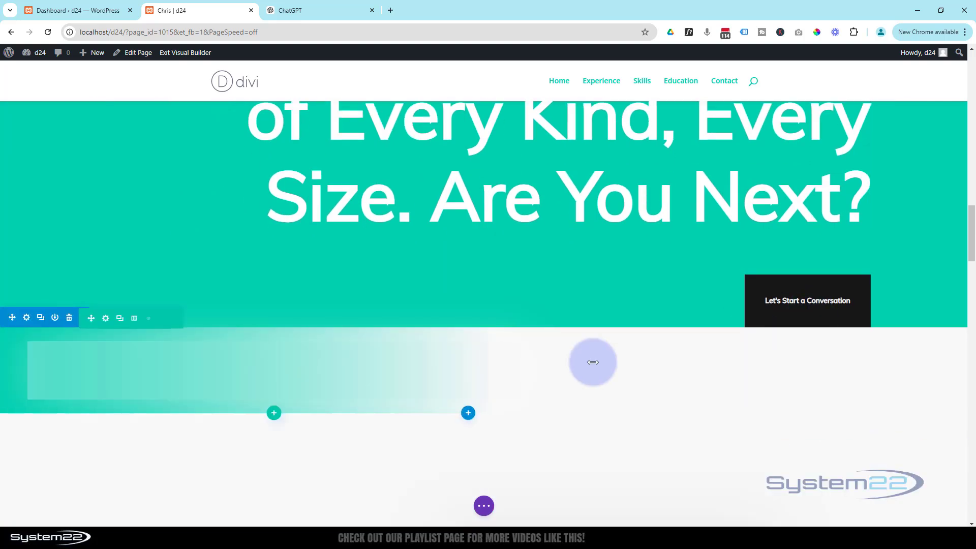
scroll(591, 361, down, 4)
scroll(593, 363, down, 3)
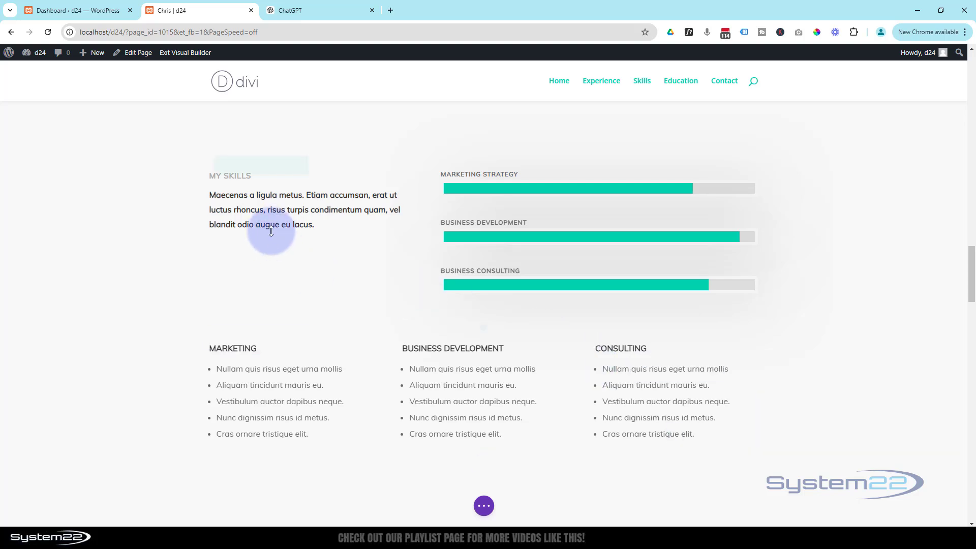
Step: Copy the Marketing Strategy paragraph's closing sentence from ChatGPT, then switch to the Chris | d24 tab
click(299, 11)
scroll(502, 254, up, 4)
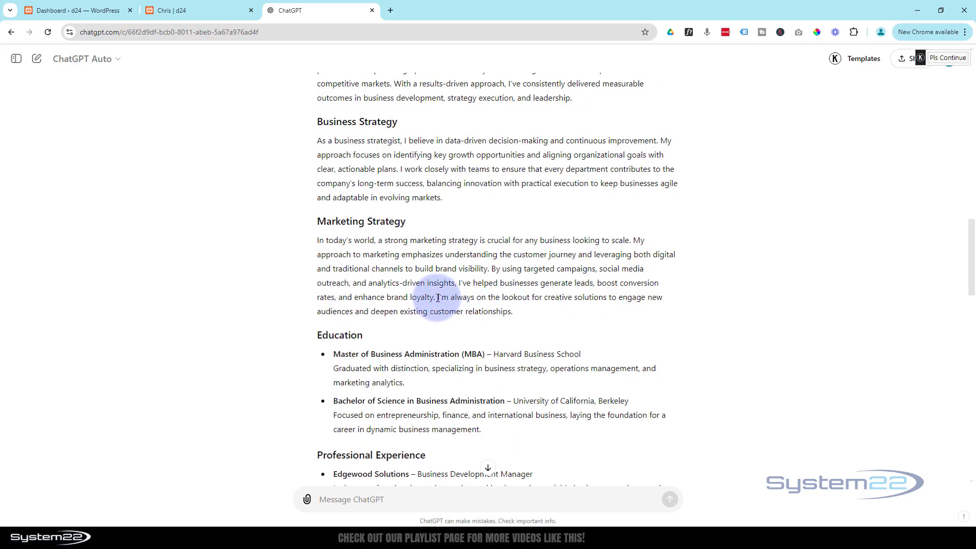
drag(438, 298, 526, 312)
key(ctrl+c)
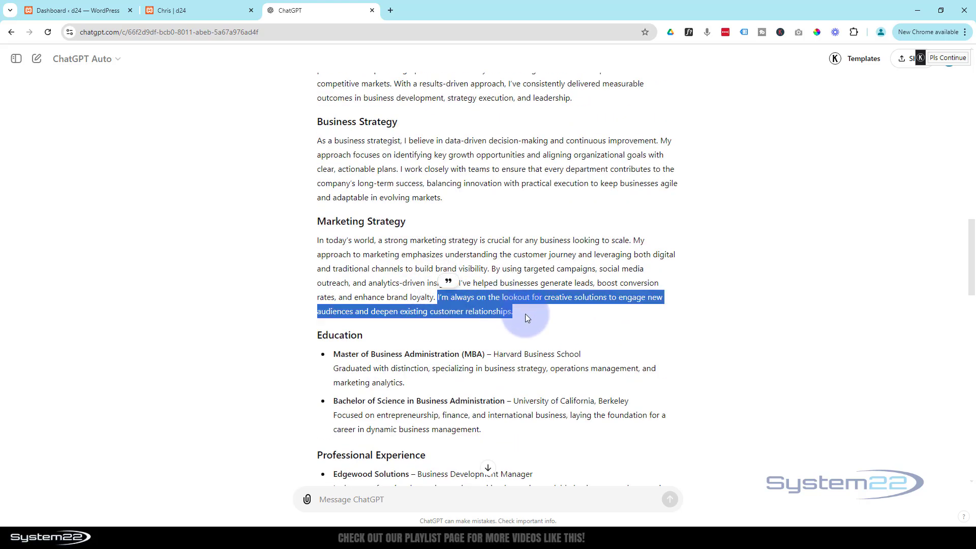
click(199, 15)
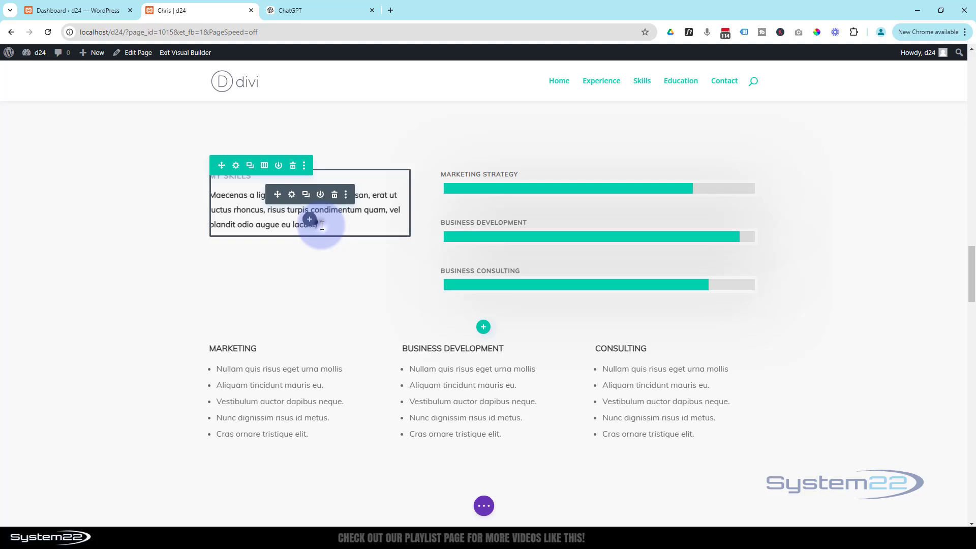
Step: Paste the creative-solutions sentence over the My Skills paragraph and re-save the Bar Counters settings
drag(322, 225, 211, 198)
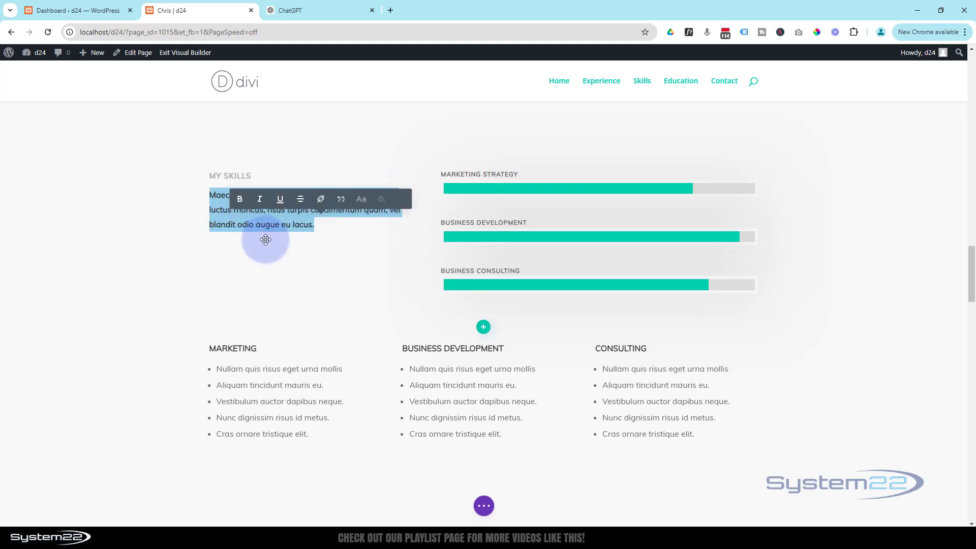
key(ctrl+v)
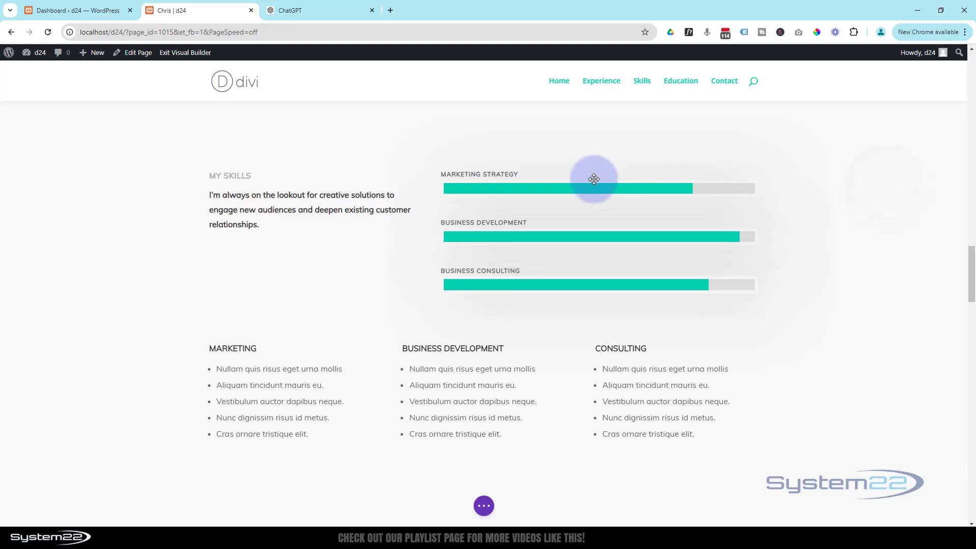
mouse_move(584, 186)
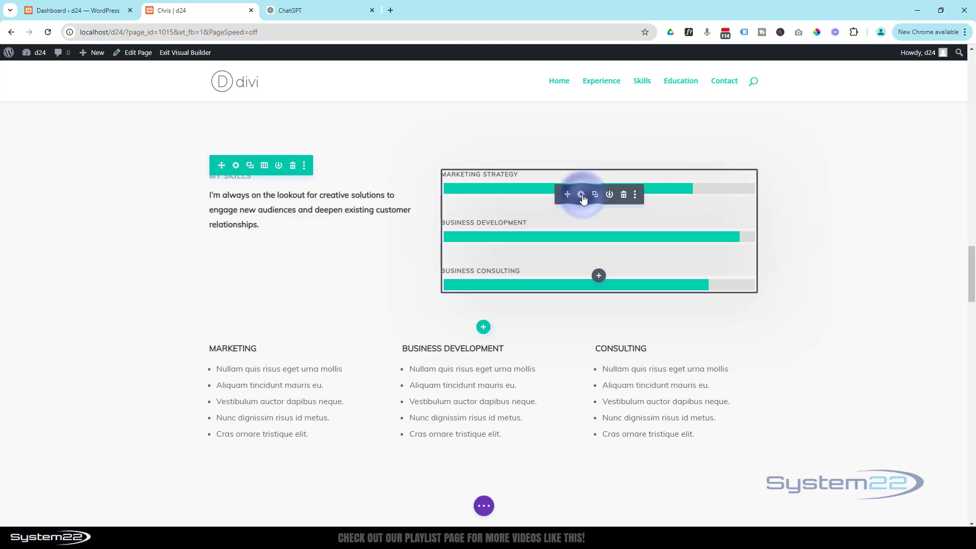
click(581, 194)
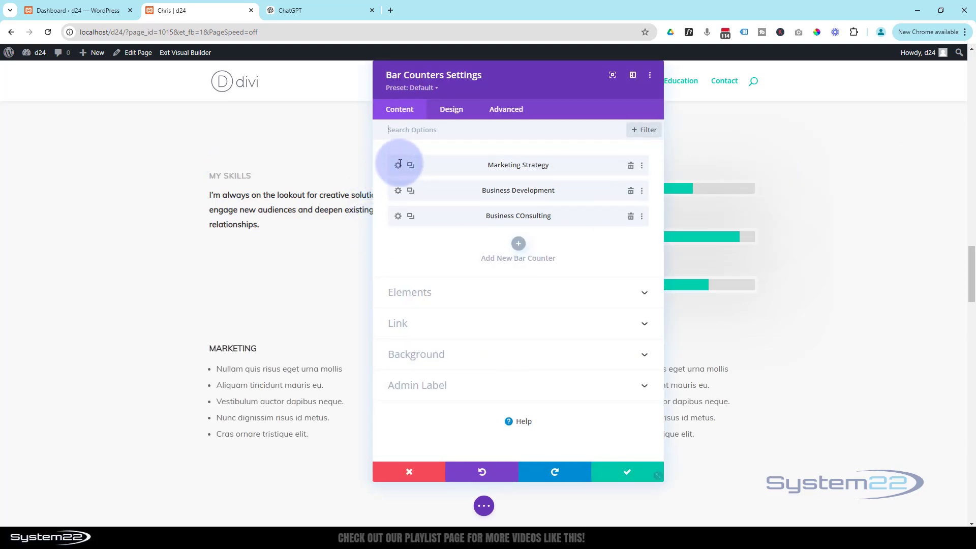
click(618, 471)
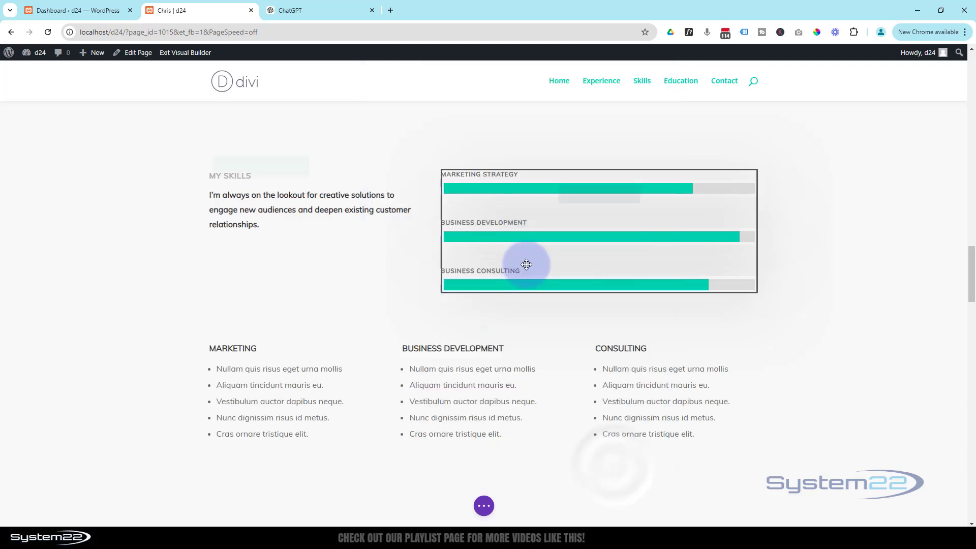
scroll(338, 294, down, 1)
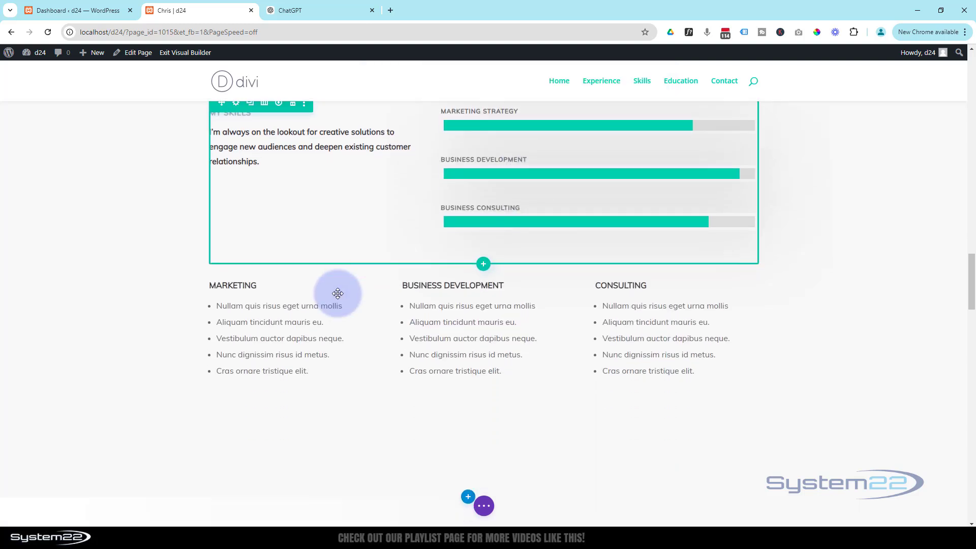
Step: Copy the bullets from Targeted ad campaigns through Lead generation tactics, then return to Divi
click(300, 10)
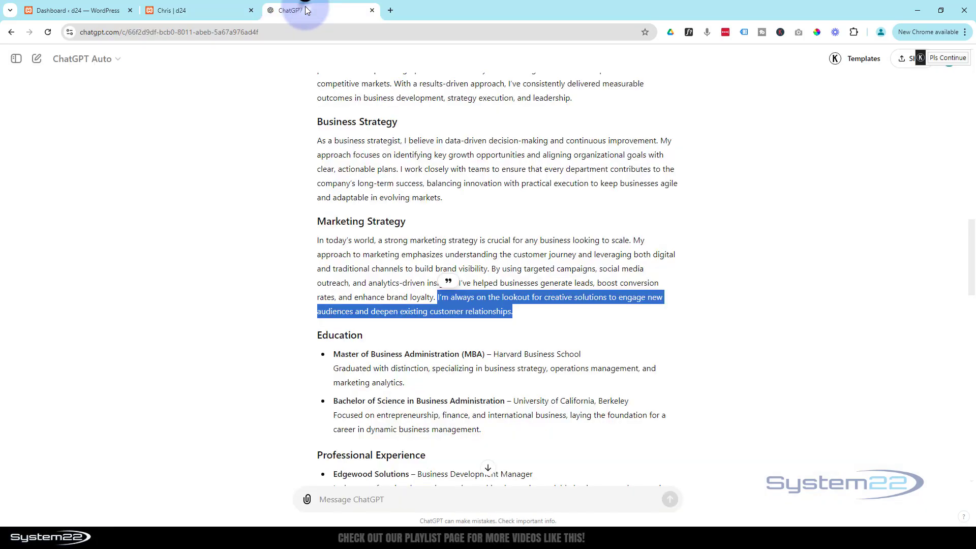
scroll(502, 246, down, 10)
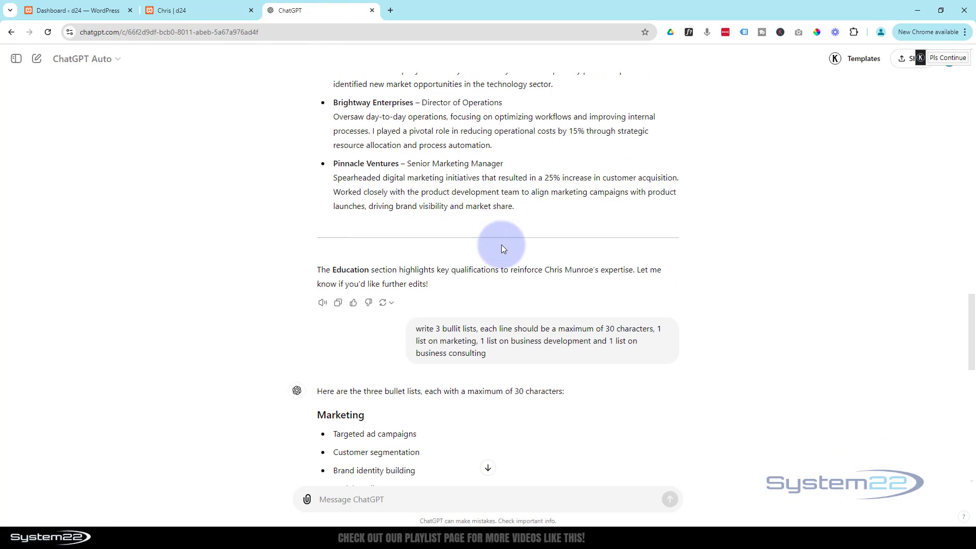
scroll(501, 245, down, 5)
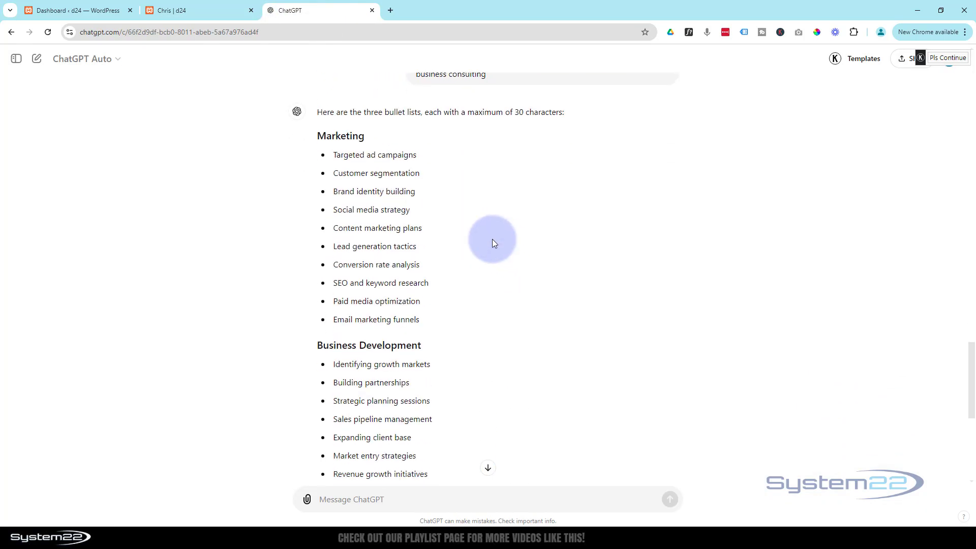
scroll(492, 240, down, 6)
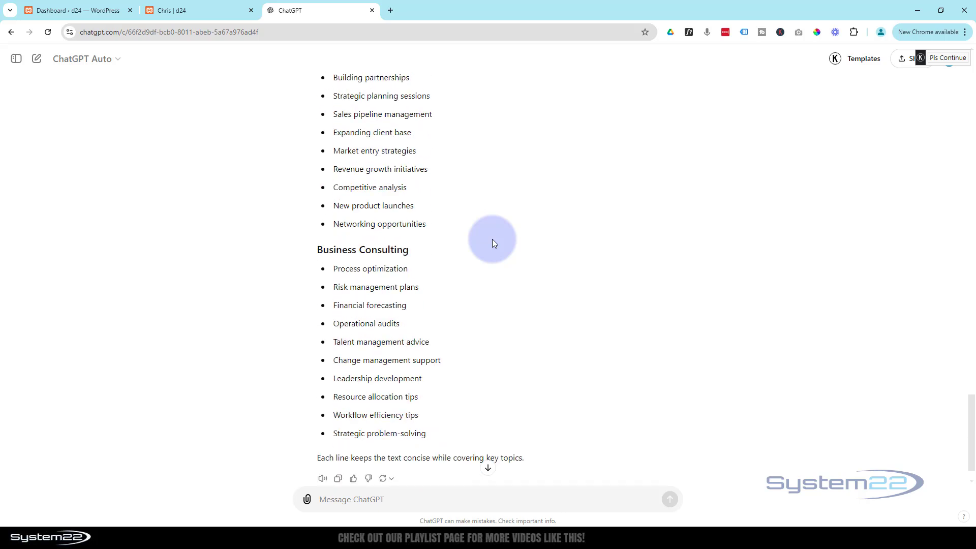
scroll(492, 239, up, 7)
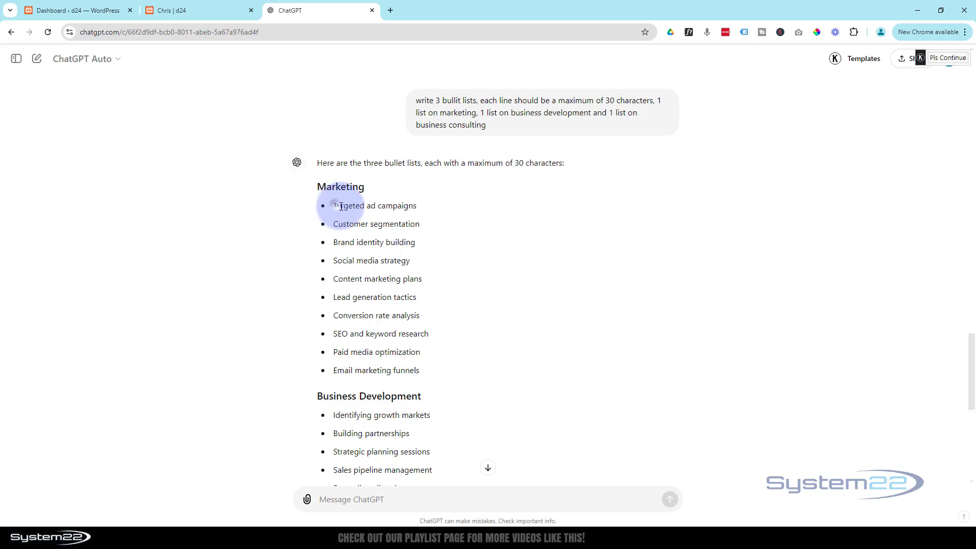
drag(341, 206, 318, 206)
key(ctrl+c)
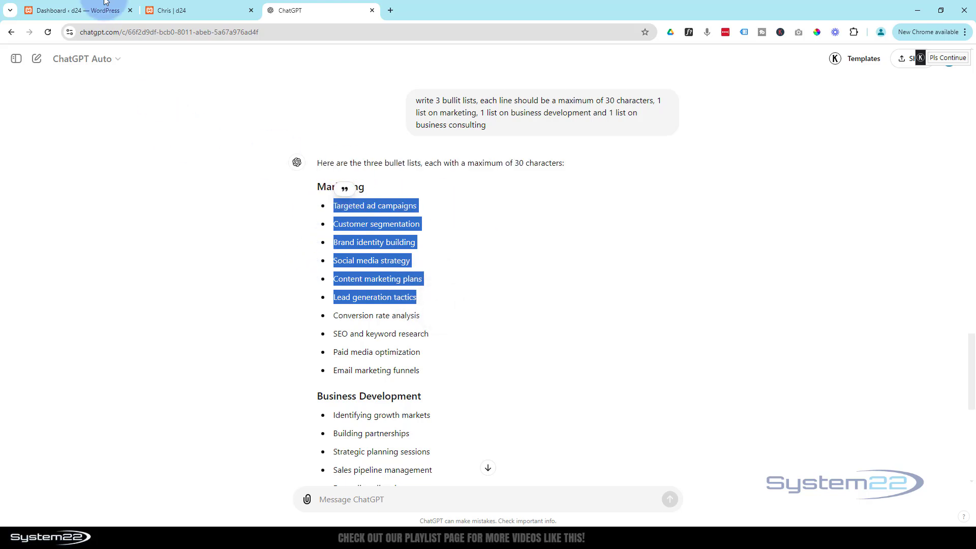
click(183, 12)
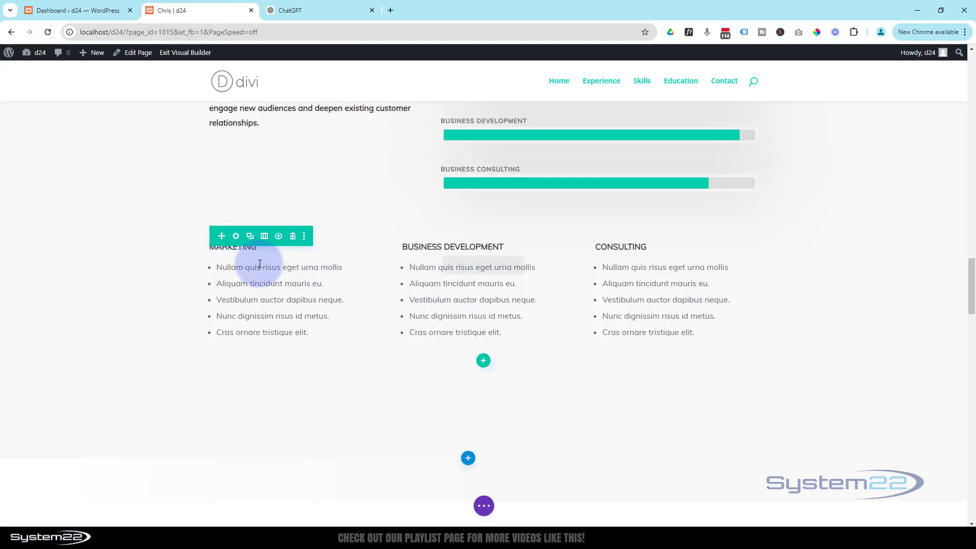
Step: Paste the six new Marketing bullets over the five lorem placeholders and save the Text module
mouse_move(237, 269)
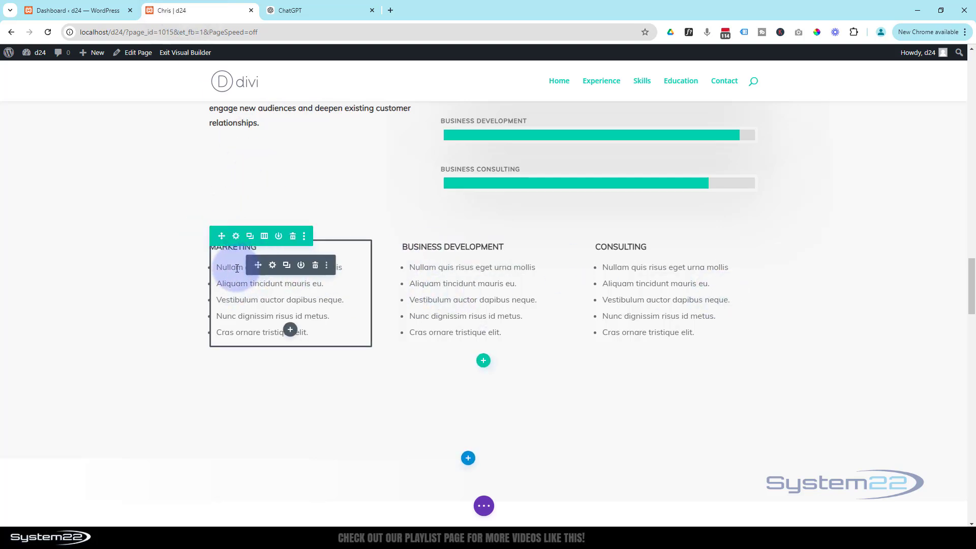
click(273, 265)
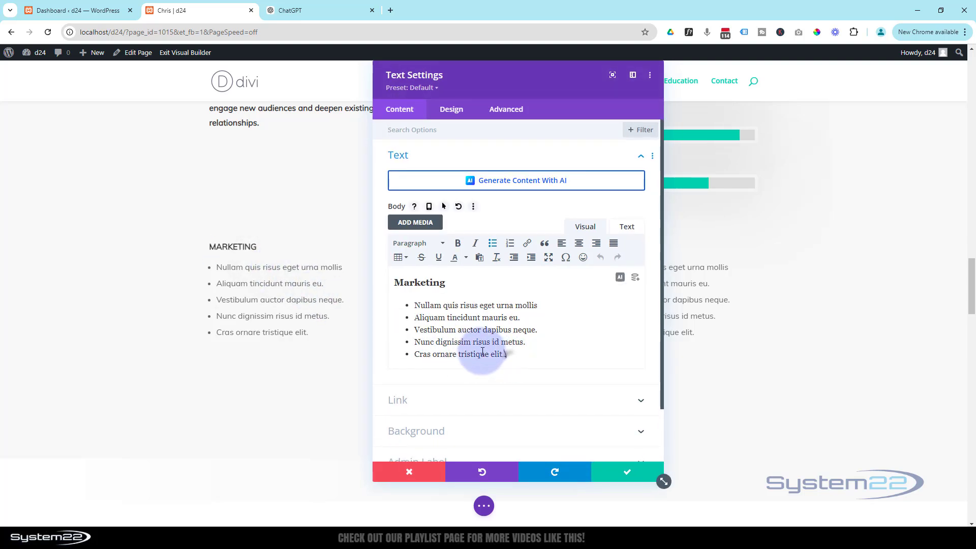
drag(483, 352, 408, 305)
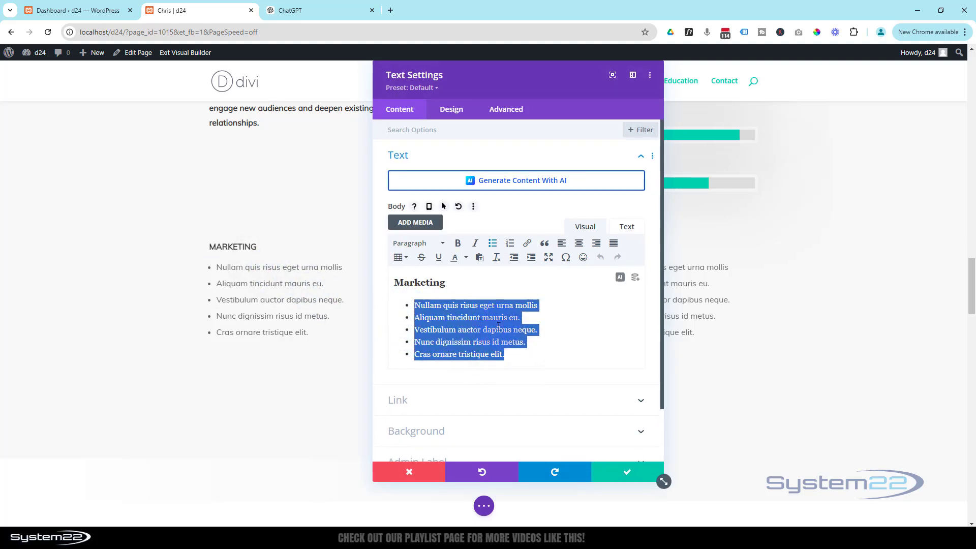
key(ctrl+v)
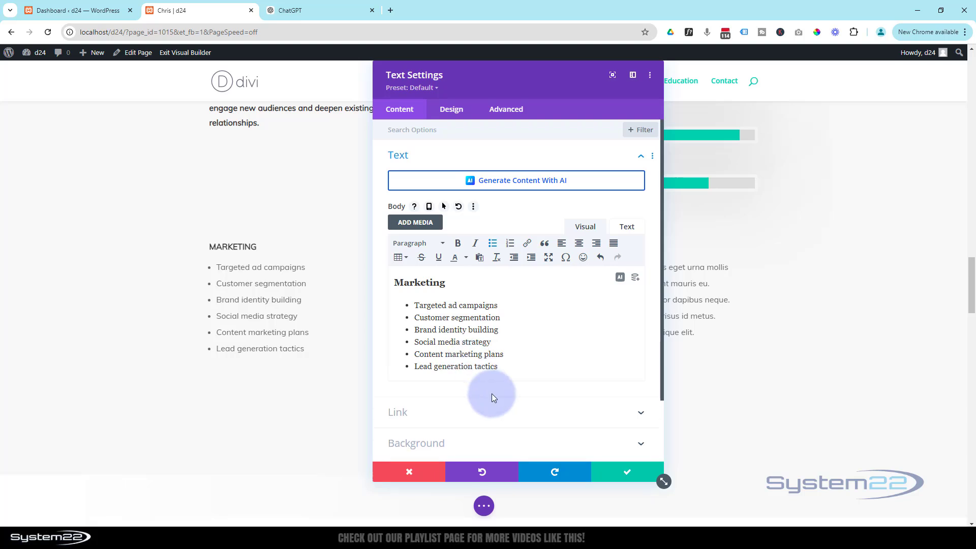
click(620, 472)
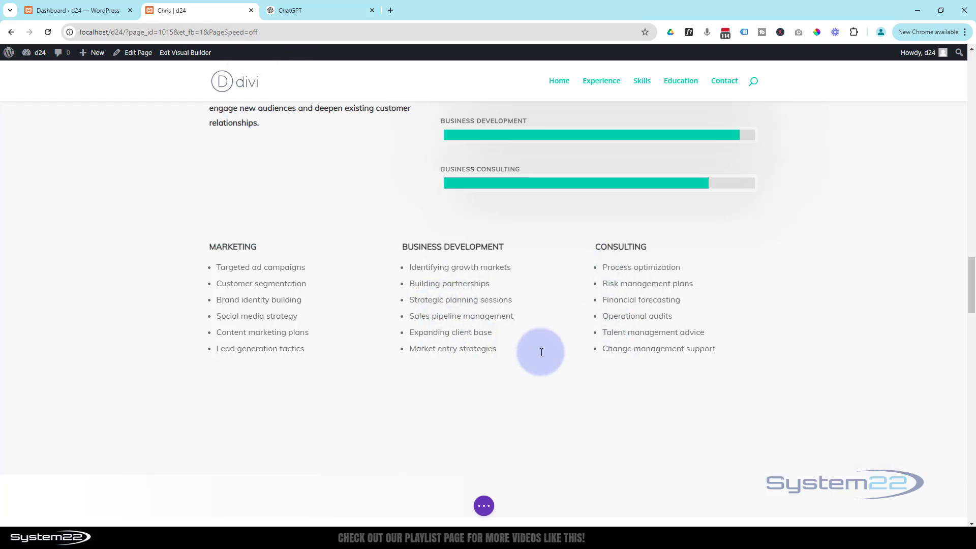
scroll(540, 350, up, 2)
scroll(542, 352, down, 4)
scroll(542, 352, down, 6)
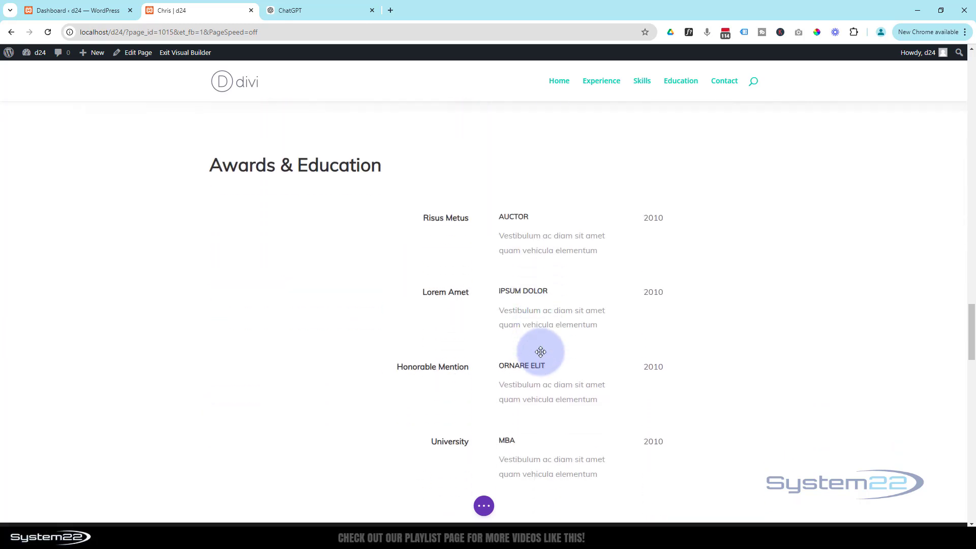
click(312, 11)
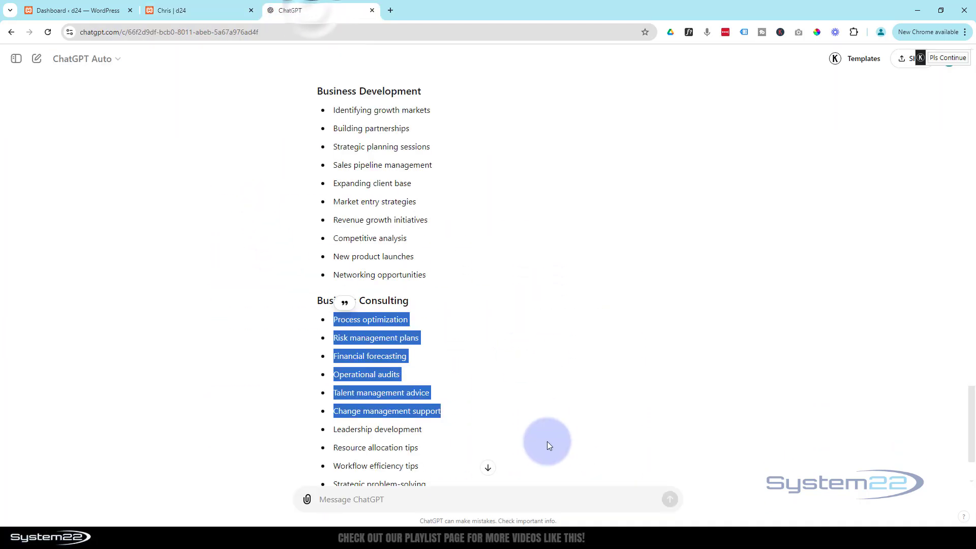
scroll(557, 437, up, 15)
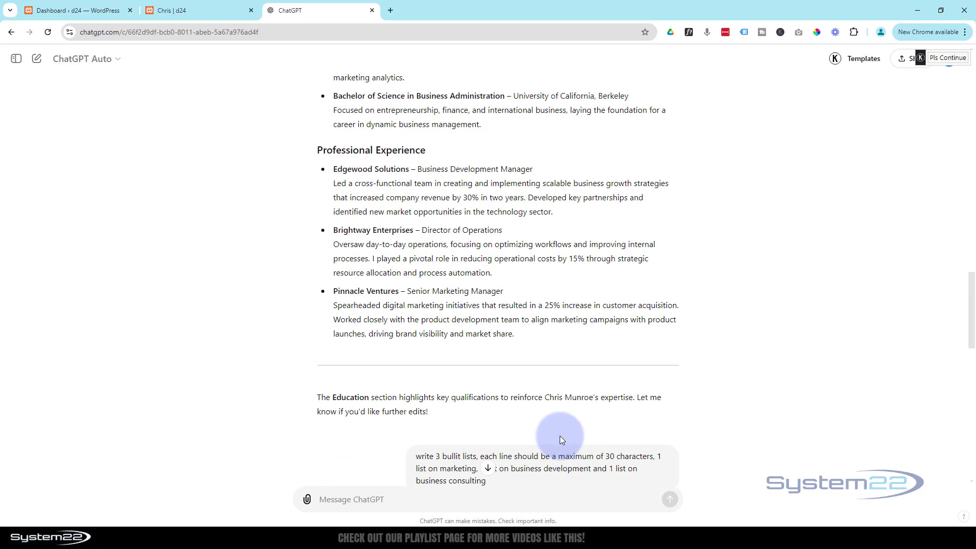
scroll(560, 439, up, 2)
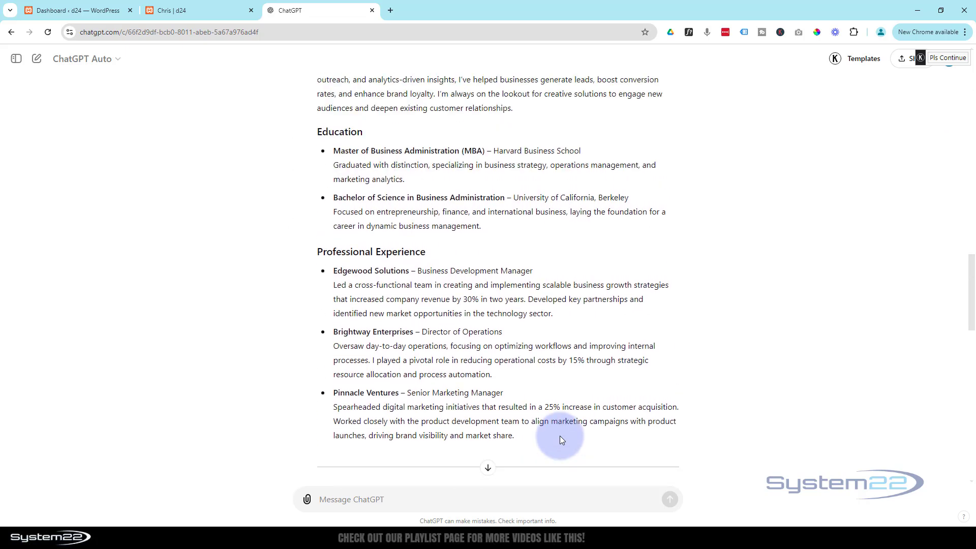
scroll(560, 435, up, 1)
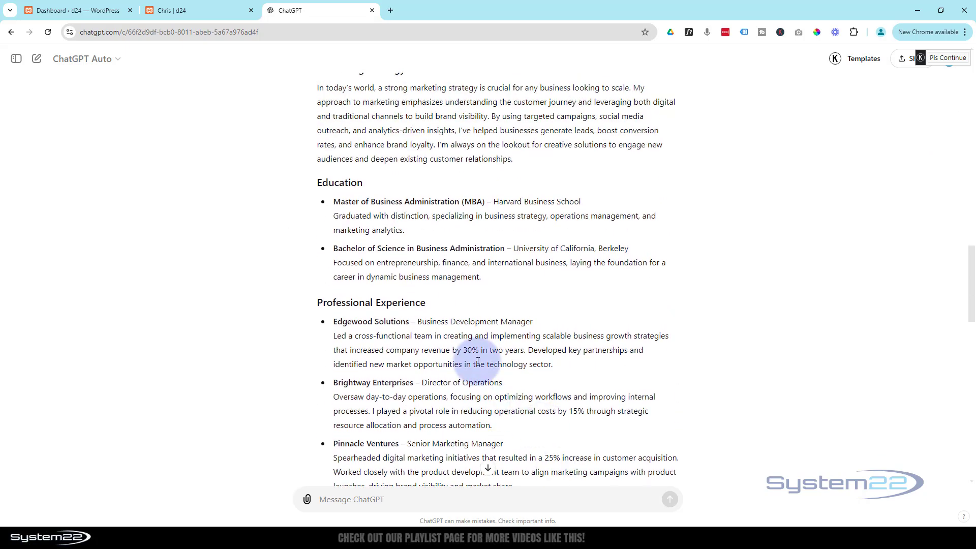
click(198, 11)
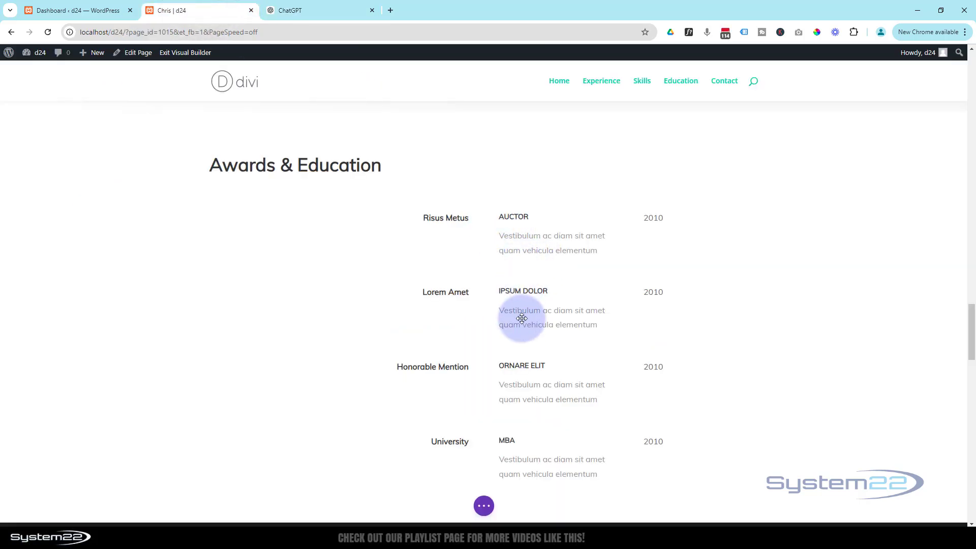
Step: Delete the Honorable Mention and University MBA rows, undoing an accidental MBA text deletion
scroll(585, 370, down, 1)
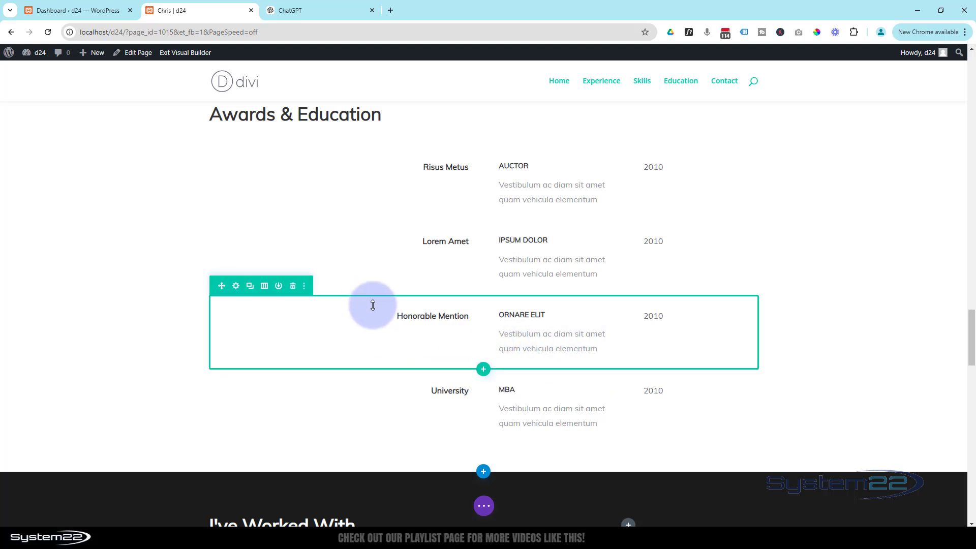
click(293, 287)
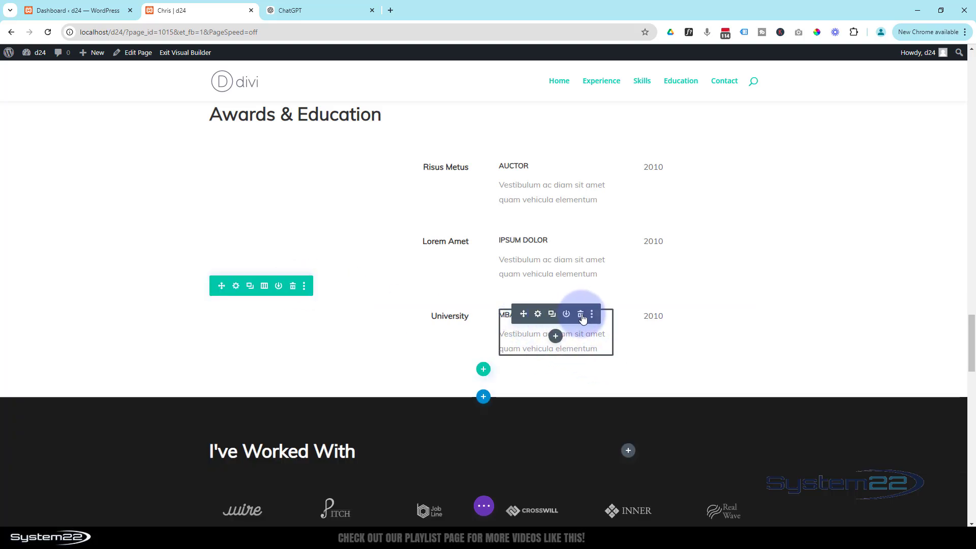
click(583, 317)
key(ctrl+z)
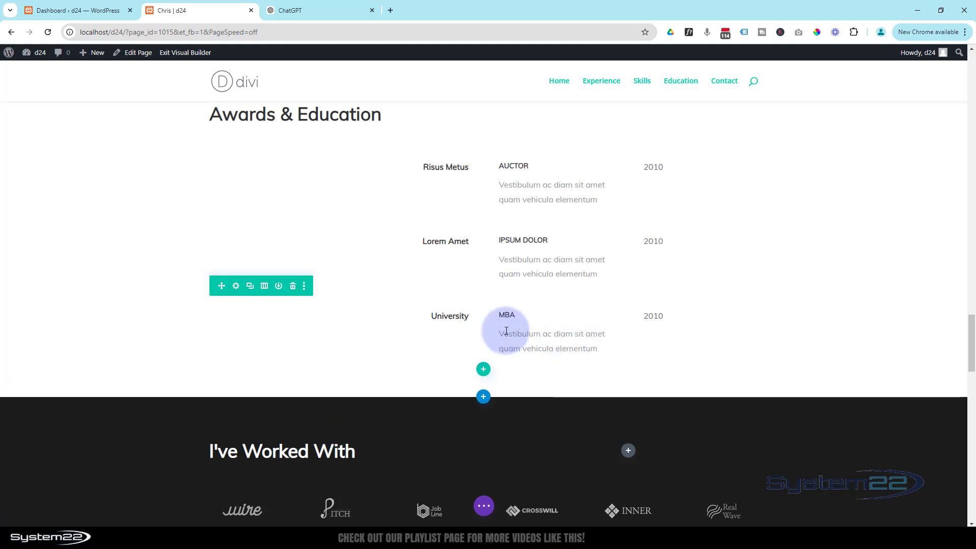
click(293, 287)
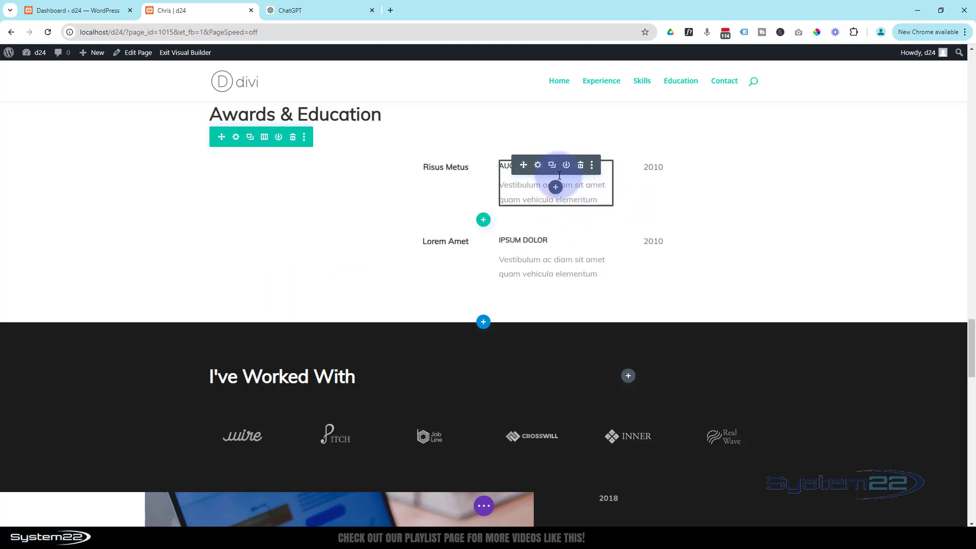
Step: Change the Berkeley entry's year from 2010 to 2016
click(283, 10)
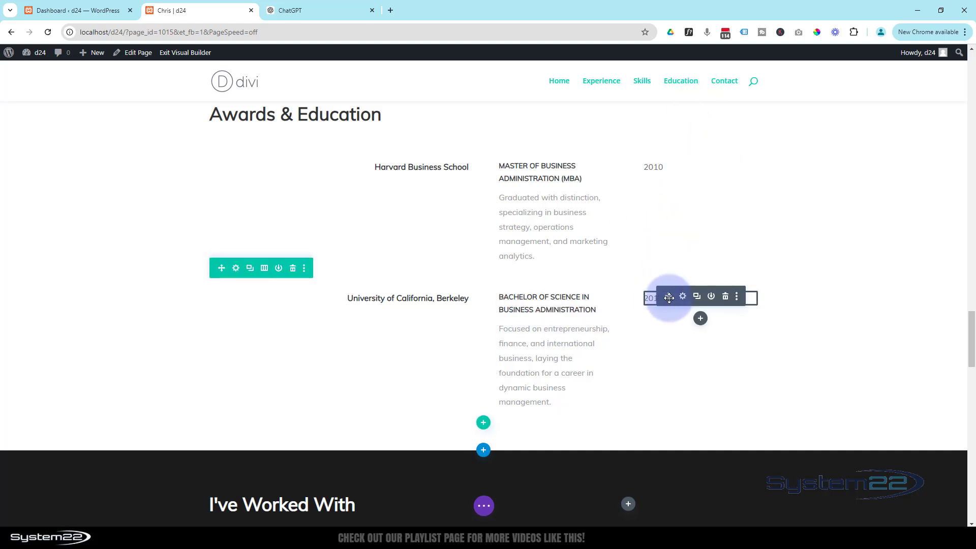
click(684, 298)
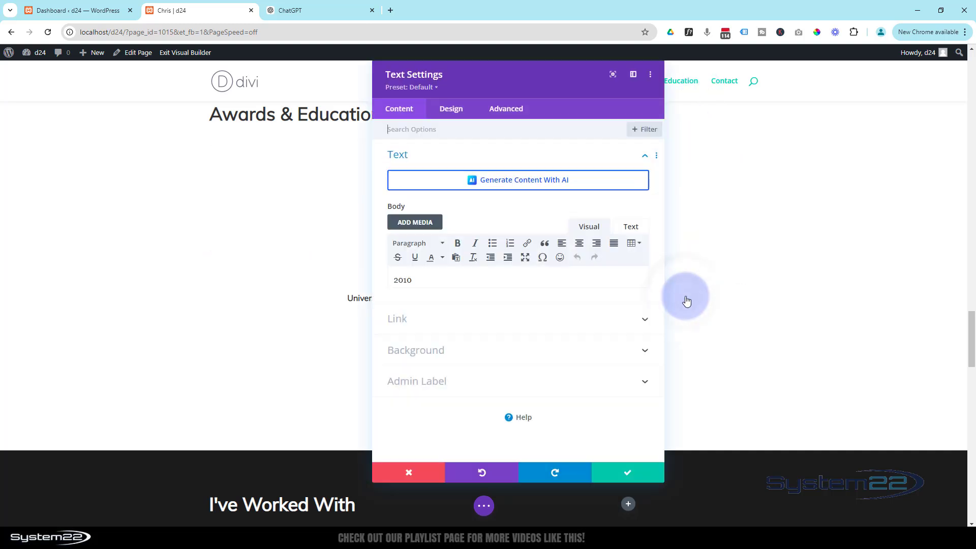
click(443, 275)
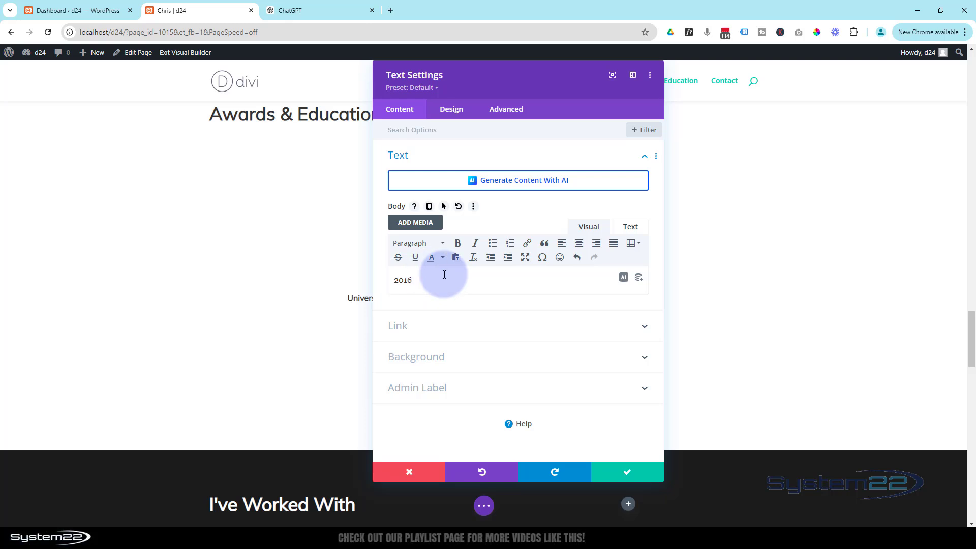
key(BackSpace)
text(6)
click(617, 471)
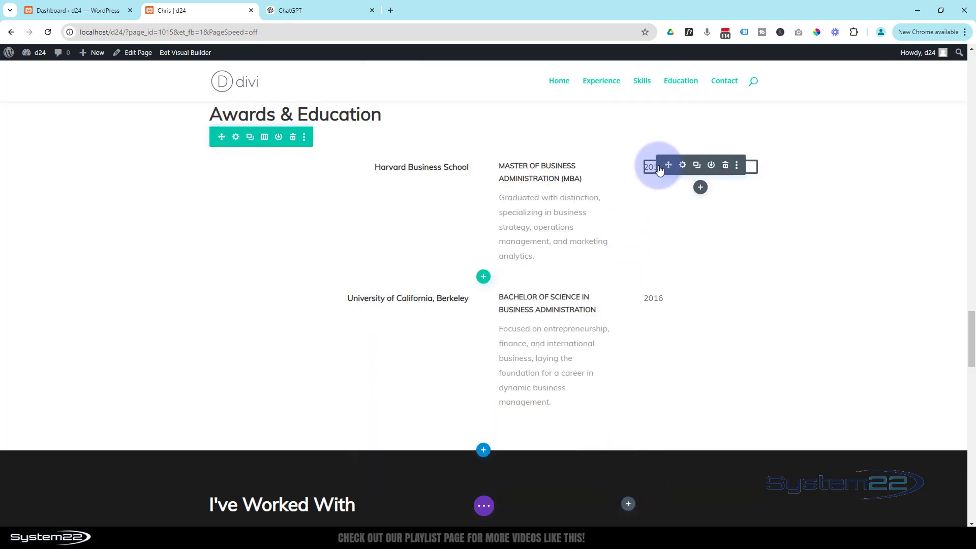
Step: Set the Harvard MBA entry's year to 2020 and save it
click(683, 166)
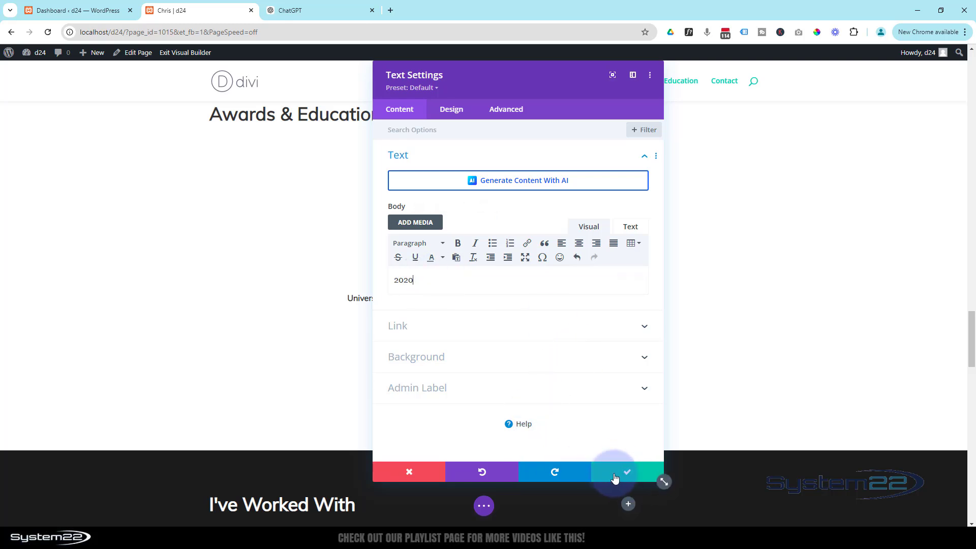
click(619, 472)
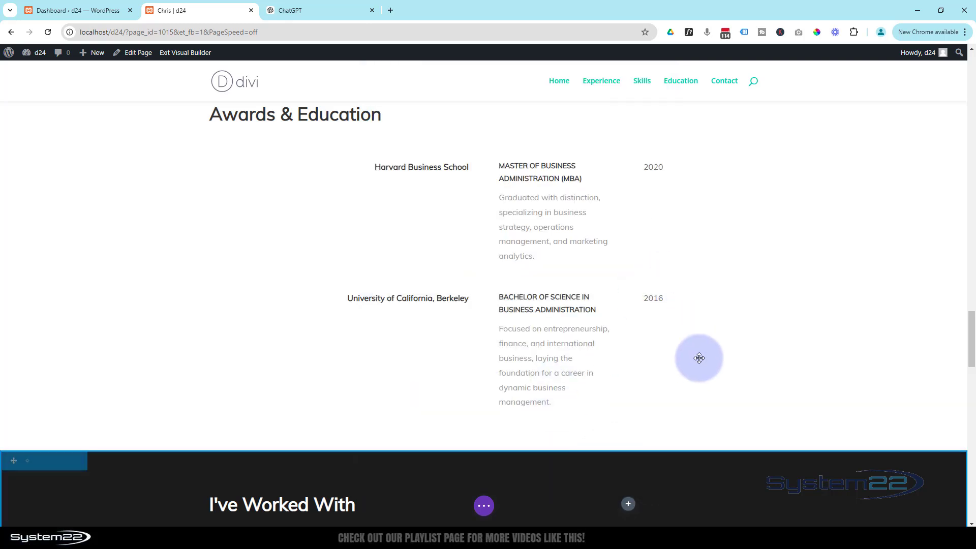
scroll(699, 358, down, 3)
scroll(700, 358, down, 3)
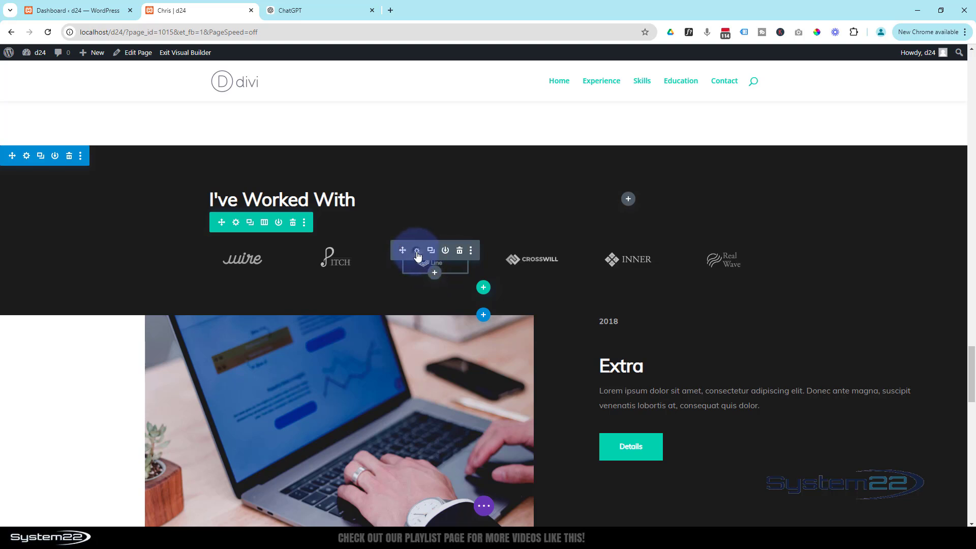
click(417, 251)
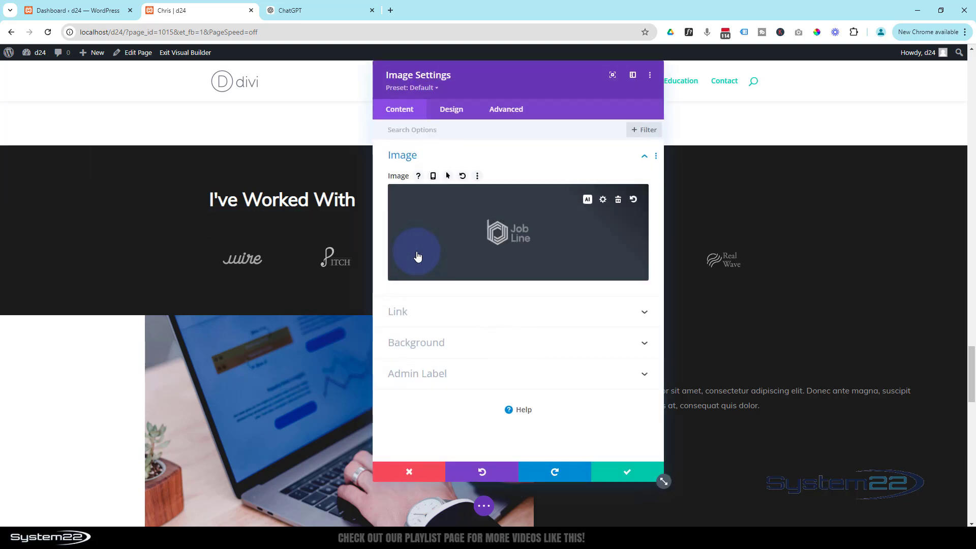
click(510, 241)
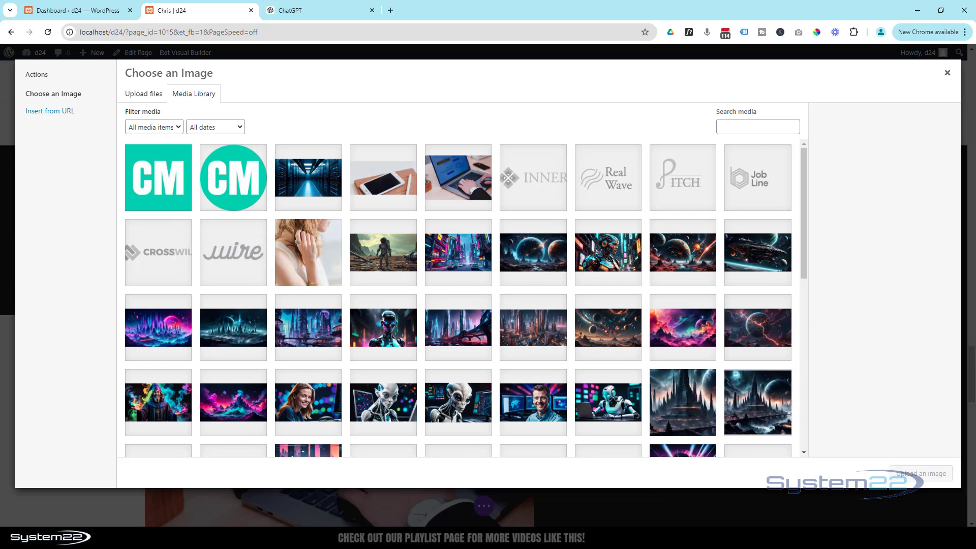
click(947, 76)
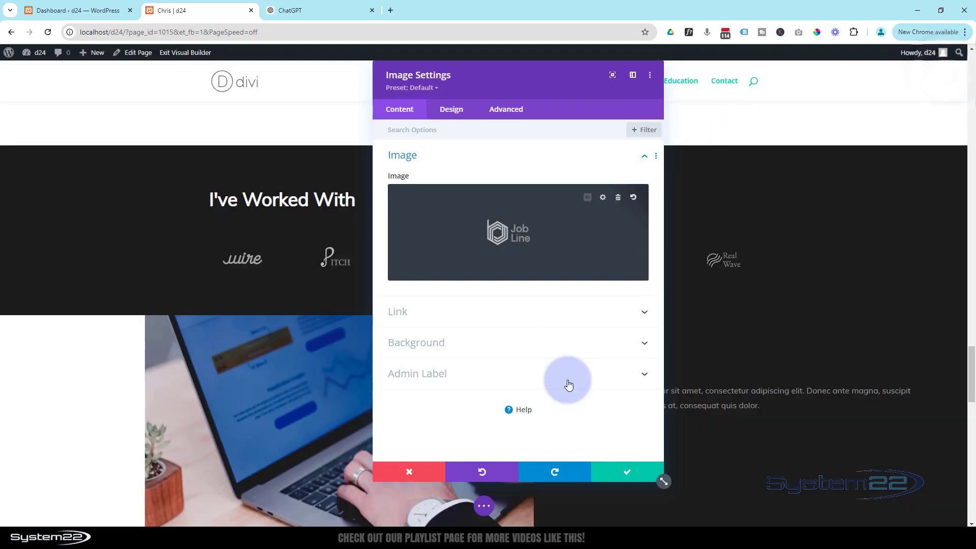
click(628, 467)
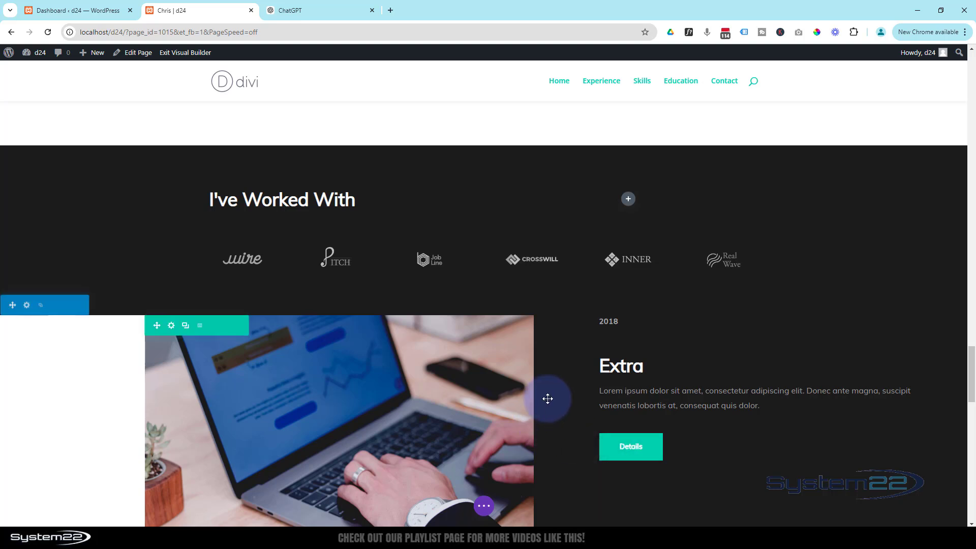
Step: Delete the portfolio section with the Extra and Bloom projects, leaving only the More Work button
scroll(548, 399, down, 3)
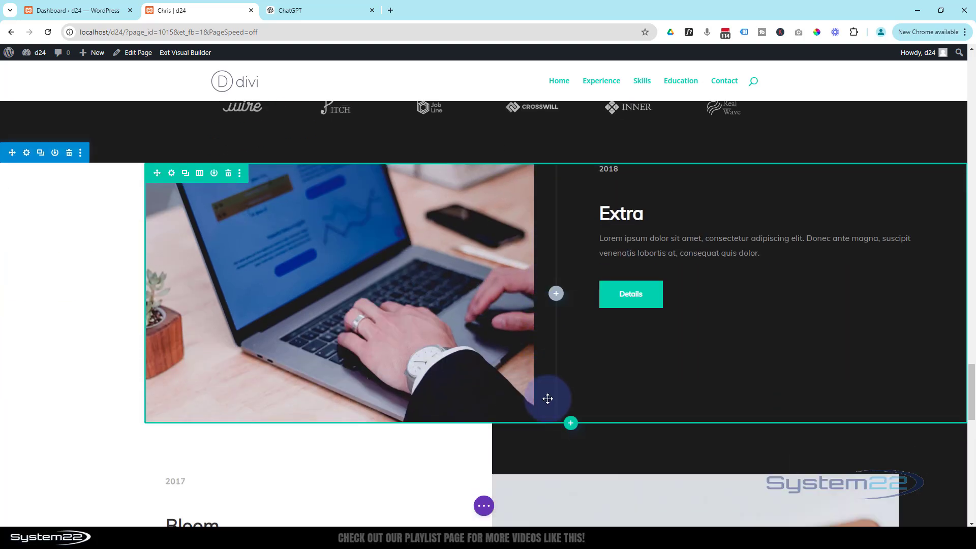
scroll(548, 398, down, 5)
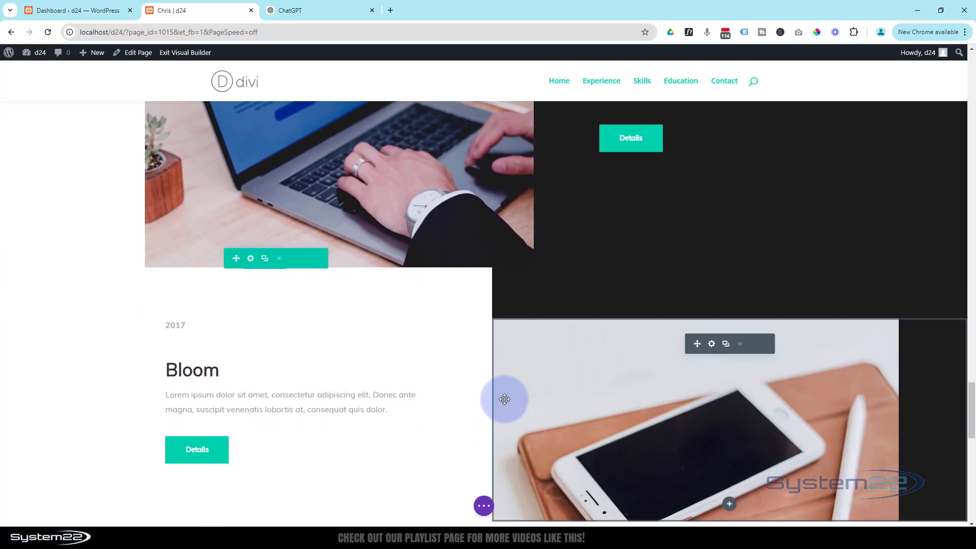
scroll(504, 399, up, 7)
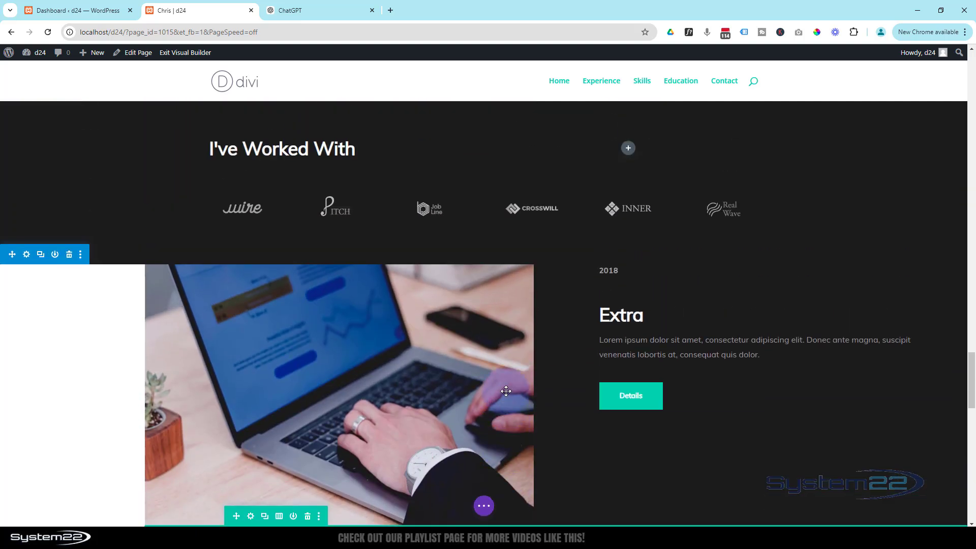
scroll(506, 390, down, 1)
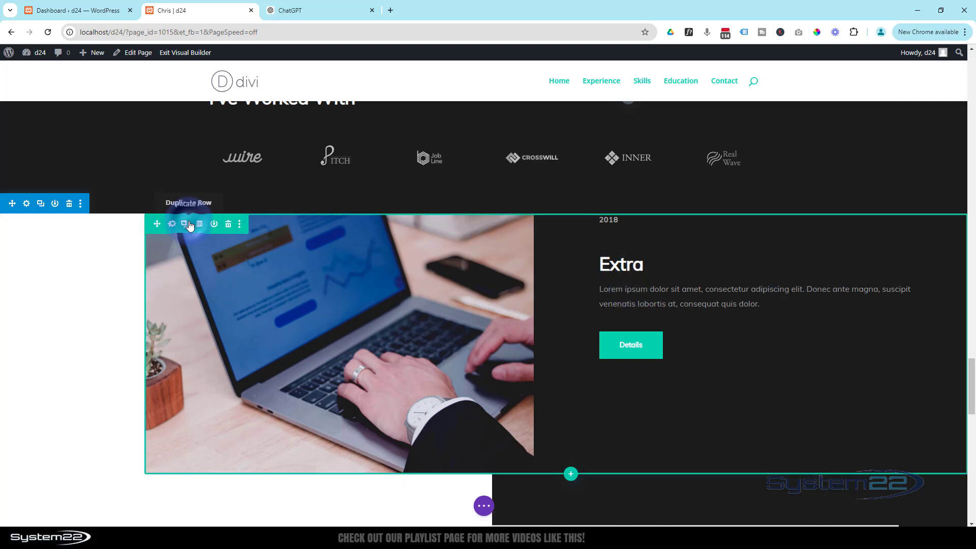
scroll(224, 249, down, 2)
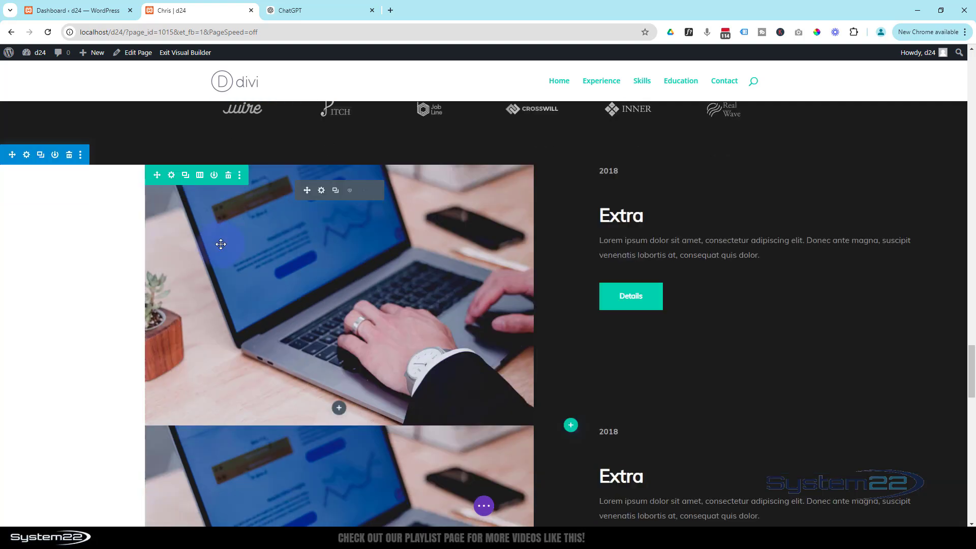
scroll(308, 458, up, 5)
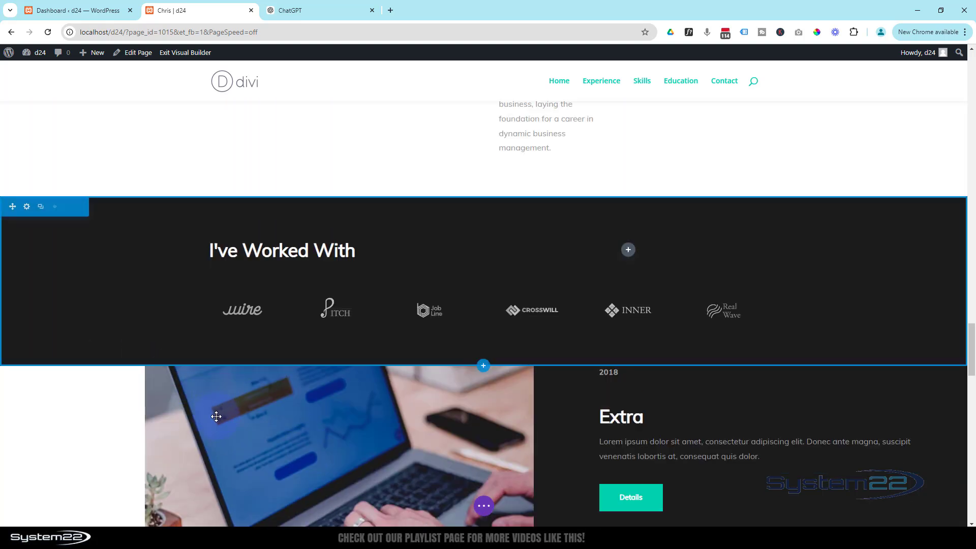
scroll(137, 407, down, 2)
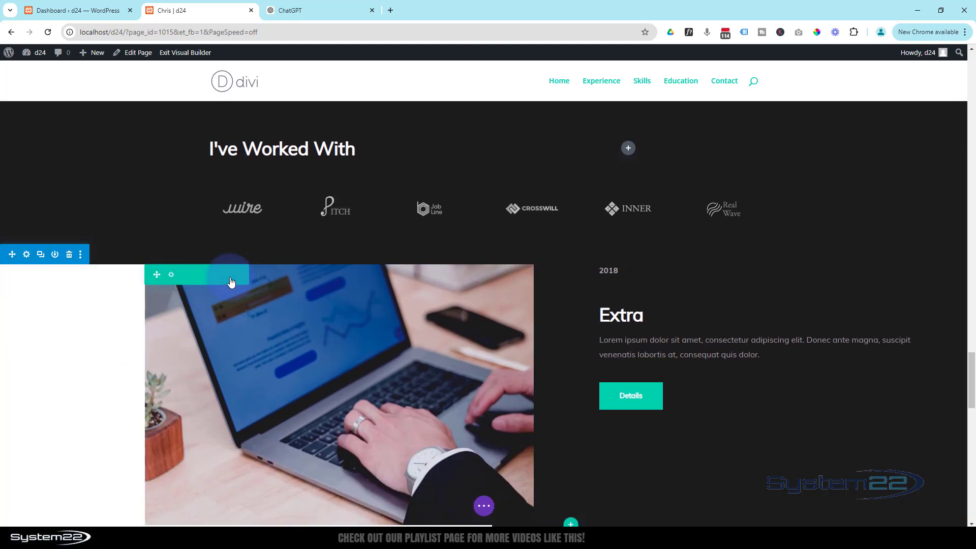
scroll(86, 344, down, 2)
scroll(84, 343, up, 2)
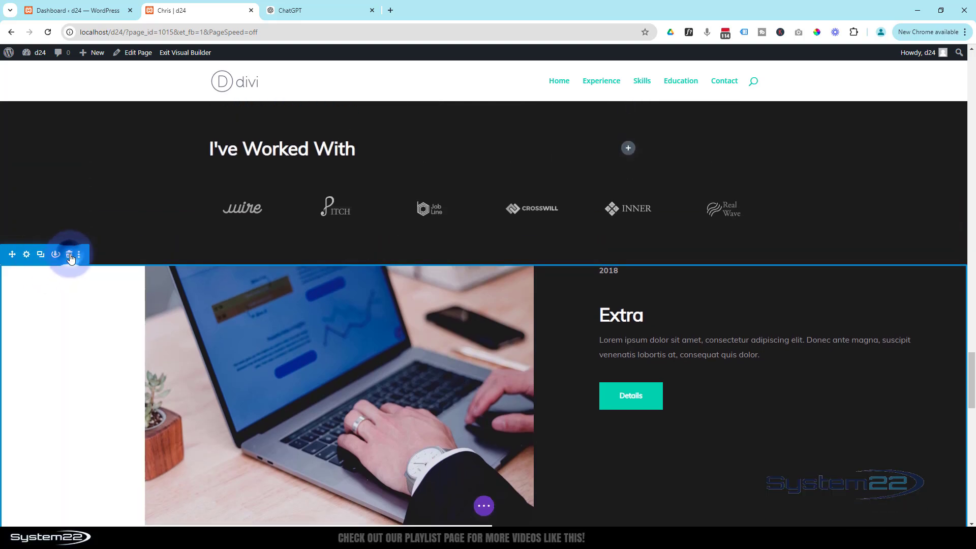
click(70, 255)
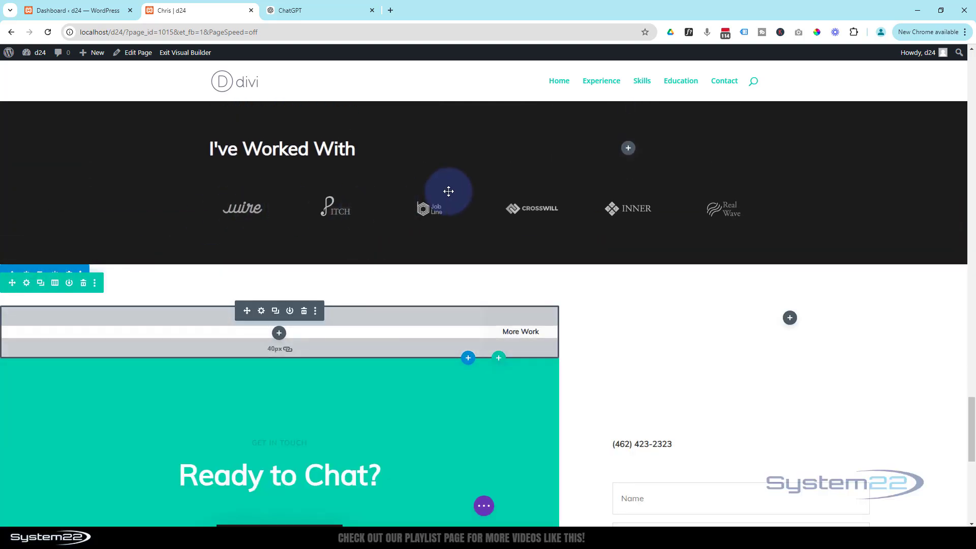
scroll(448, 191, down, 4)
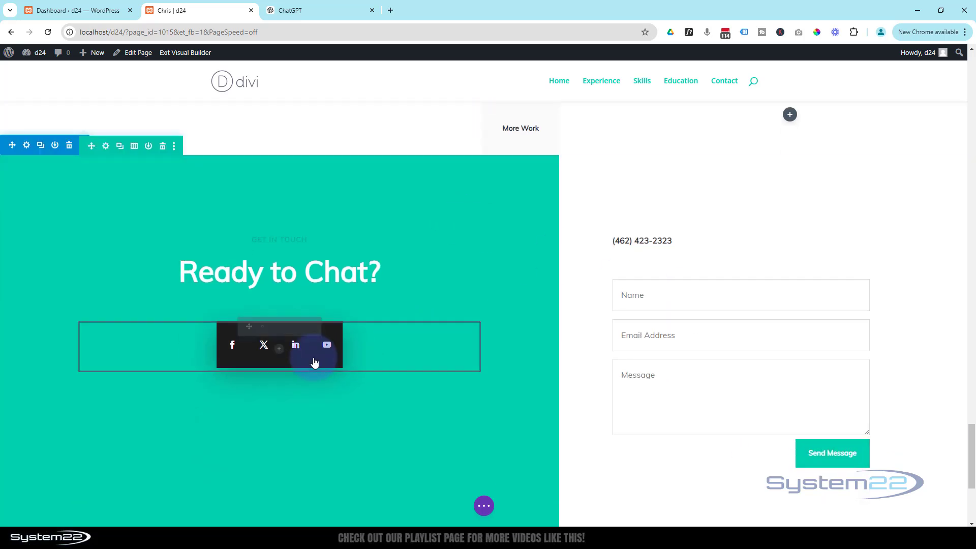
scroll(353, 345, up, 3)
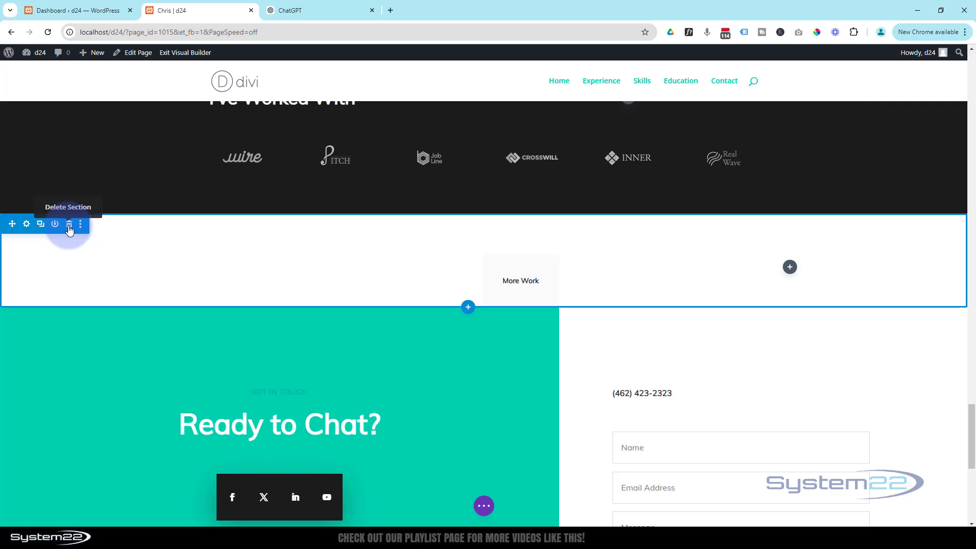
Step: Delete the More Work section, restore it with Ctrl+Z, and review the Editing History
click(69, 225)
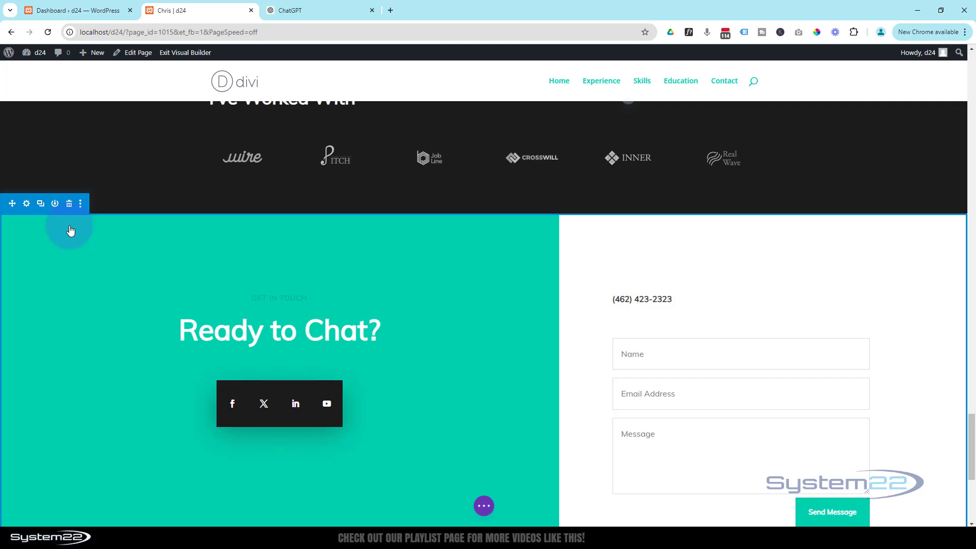
key(ctrl+z)
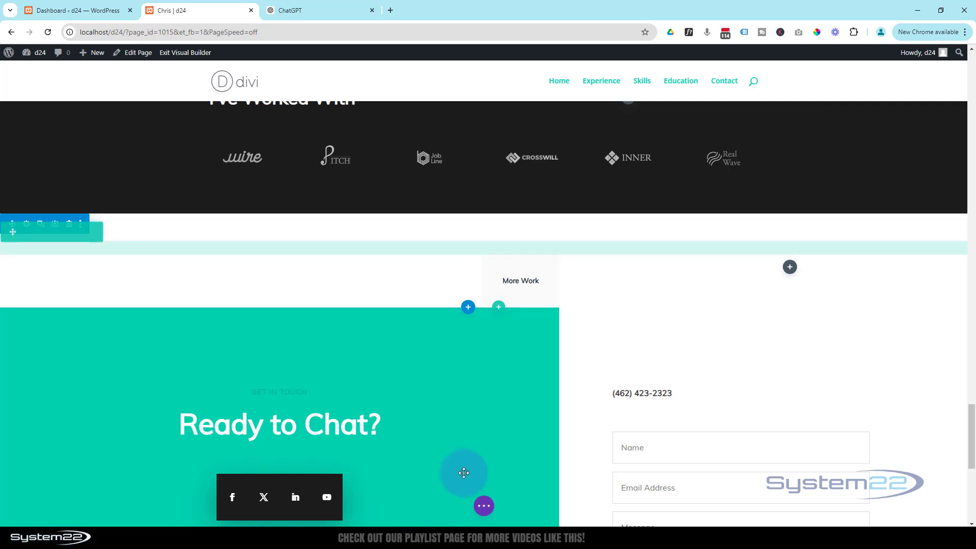
click(487, 507)
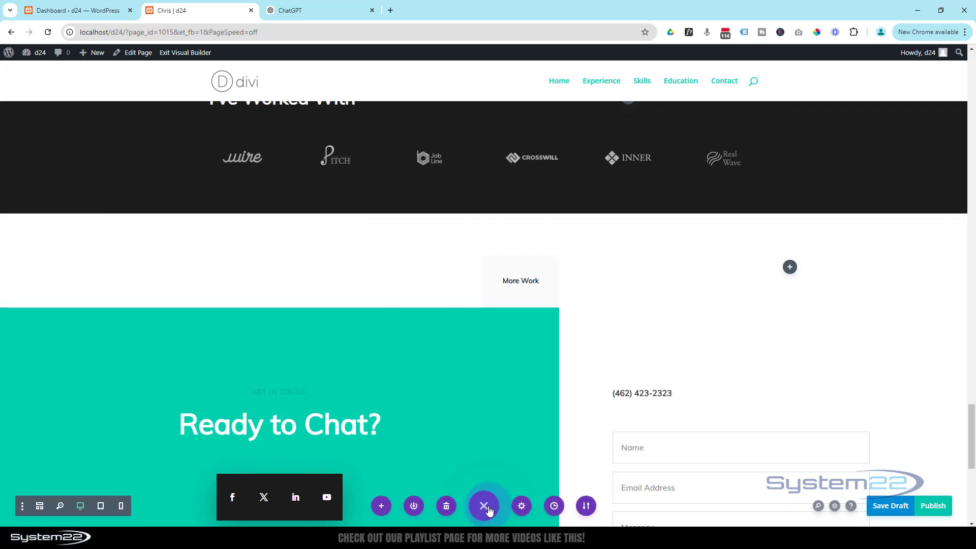
click(555, 506)
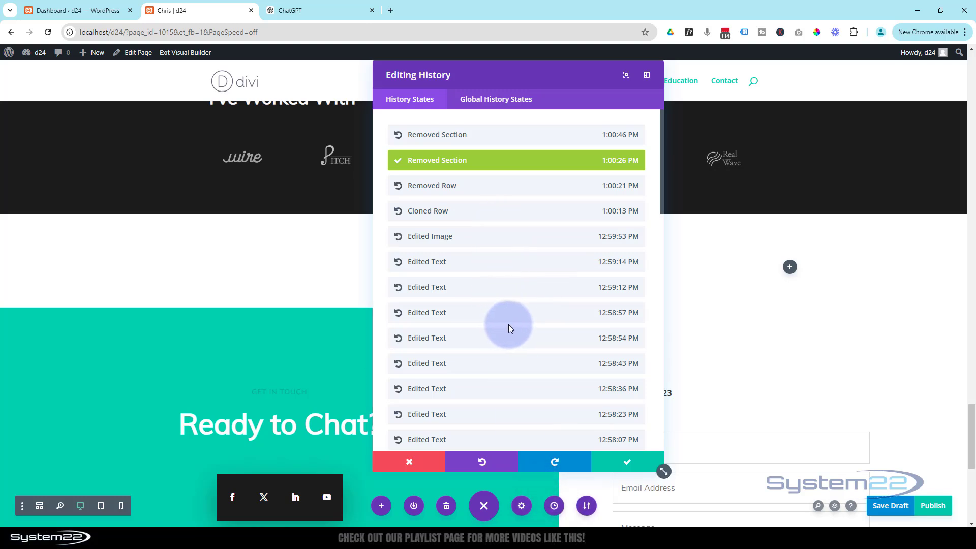
scroll(509, 326, down, 8)
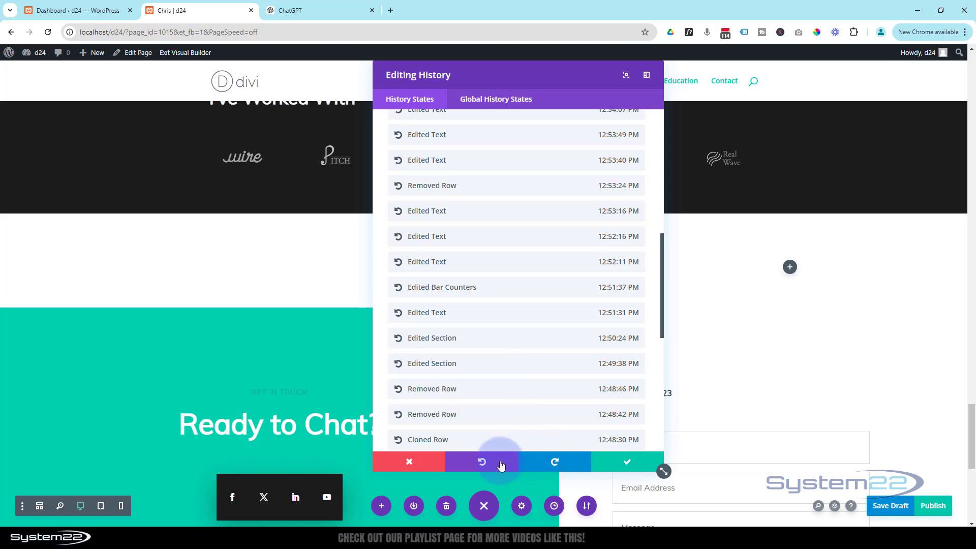
click(631, 461)
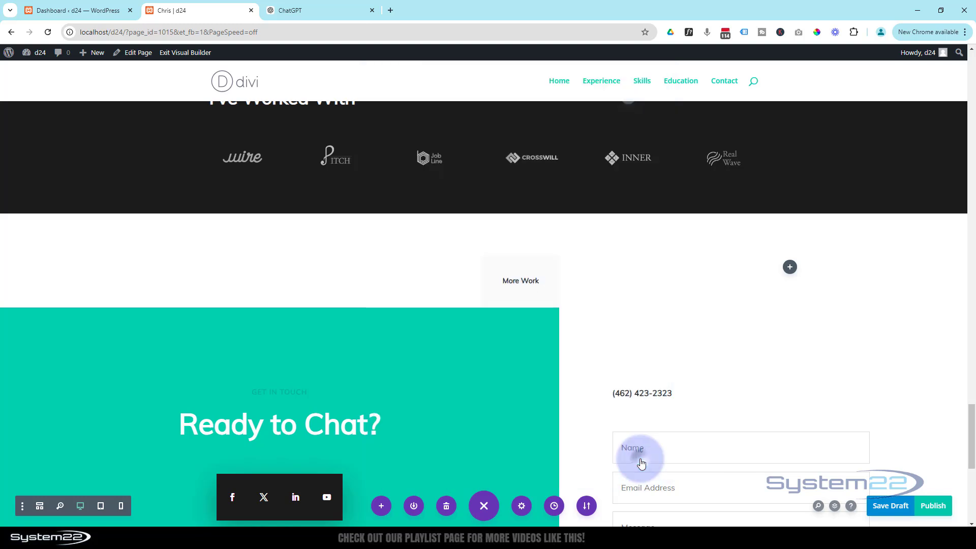
click(488, 510)
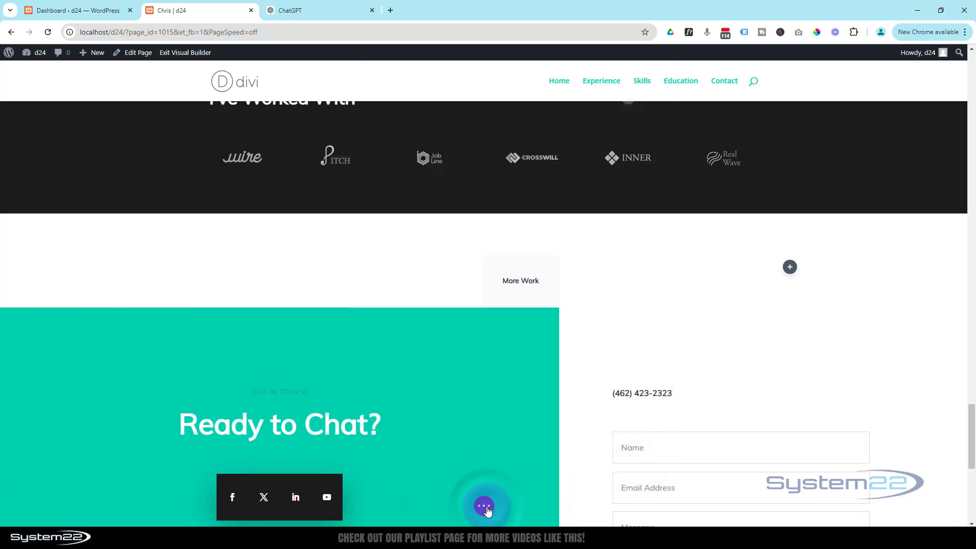
Step: Remove the More Work section for good so Ready to Chat follows the client logos
mouse_move(56, 232)
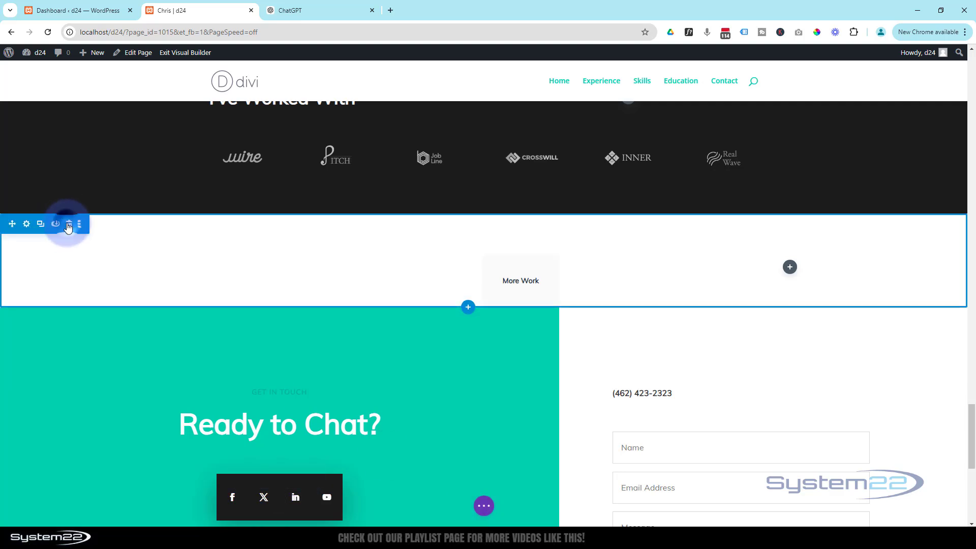
click(69, 225)
scroll(401, 303, down, 1)
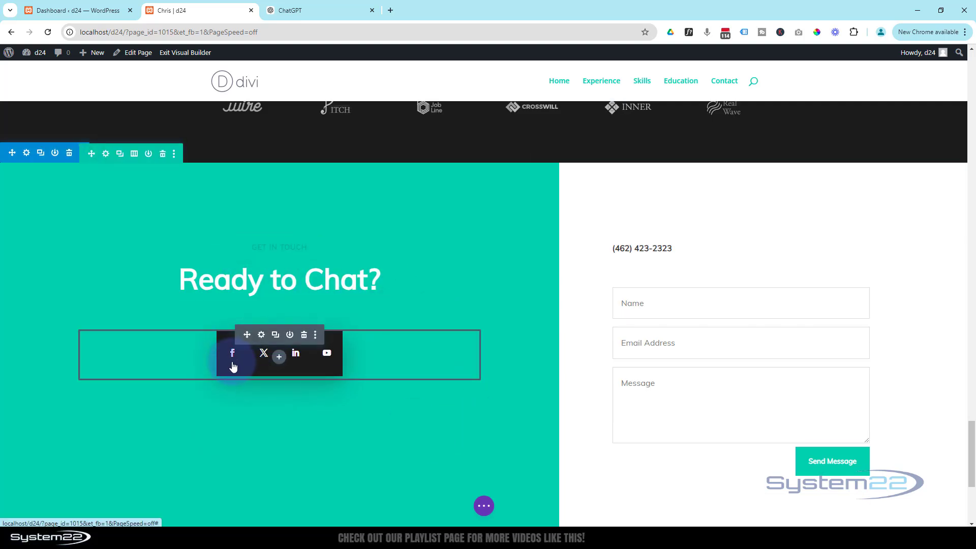
click(262, 335)
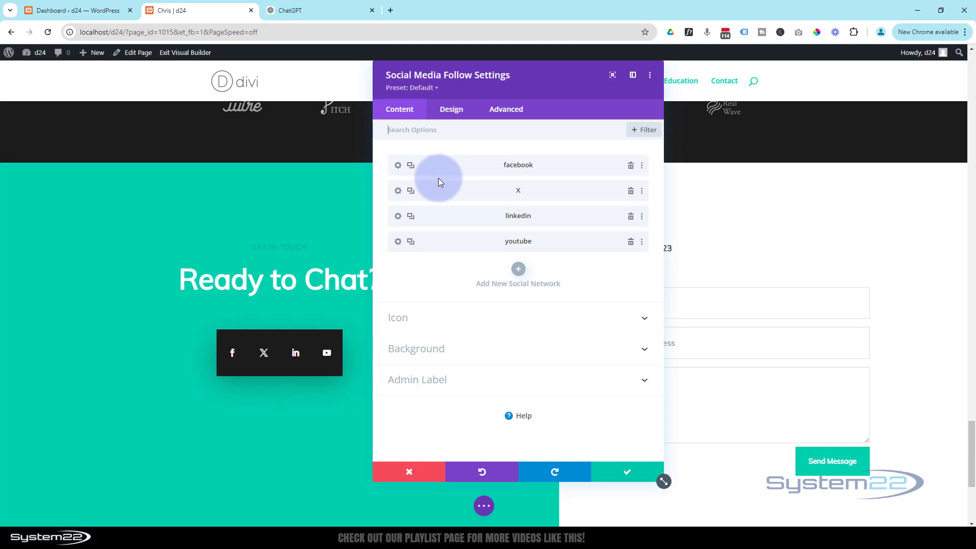
click(520, 273)
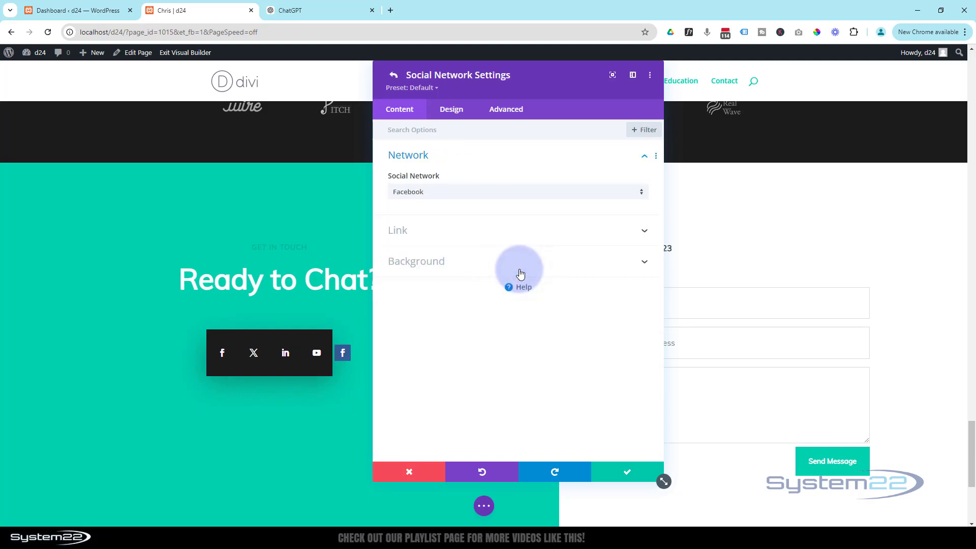
click(497, 193)
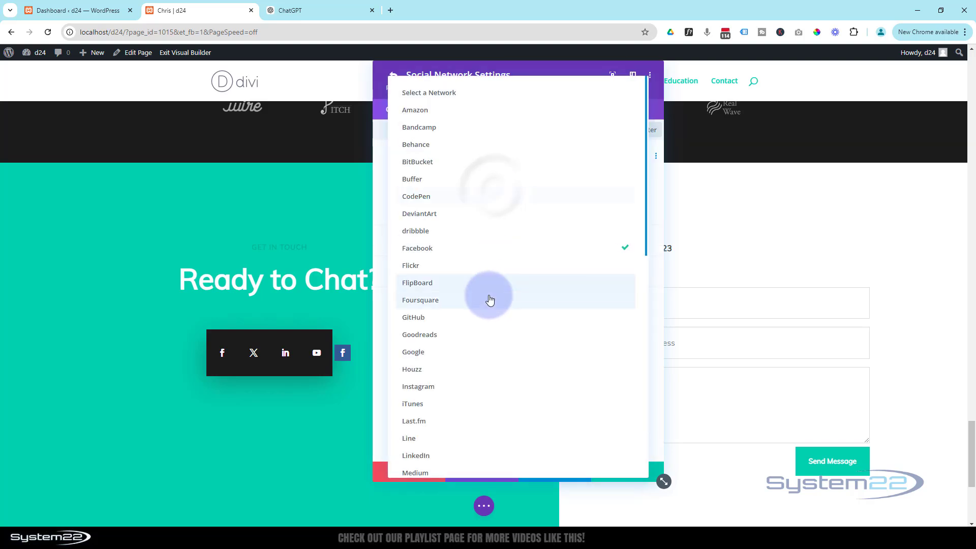
scroll(491, 300, down, 10)
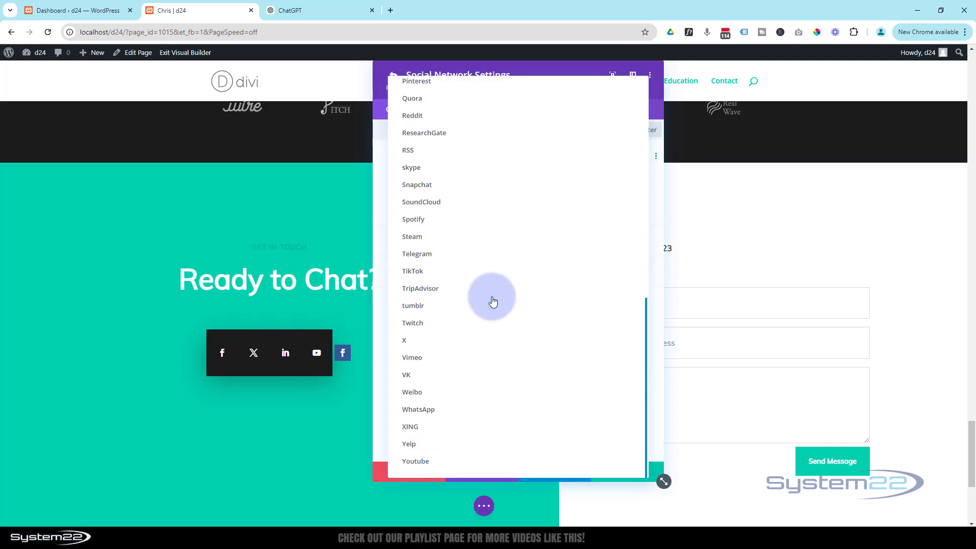
click(457, 468)
click(580, 474)
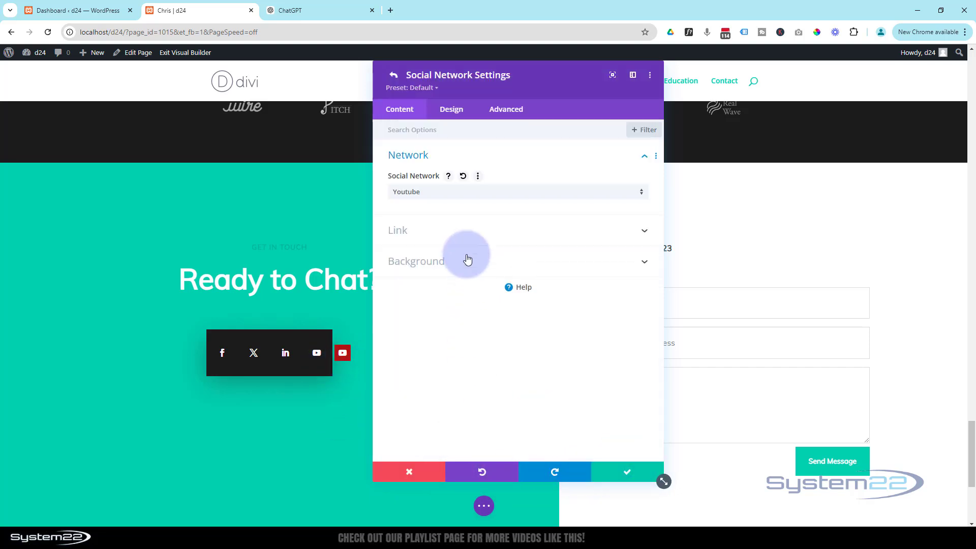
click(447, 230)
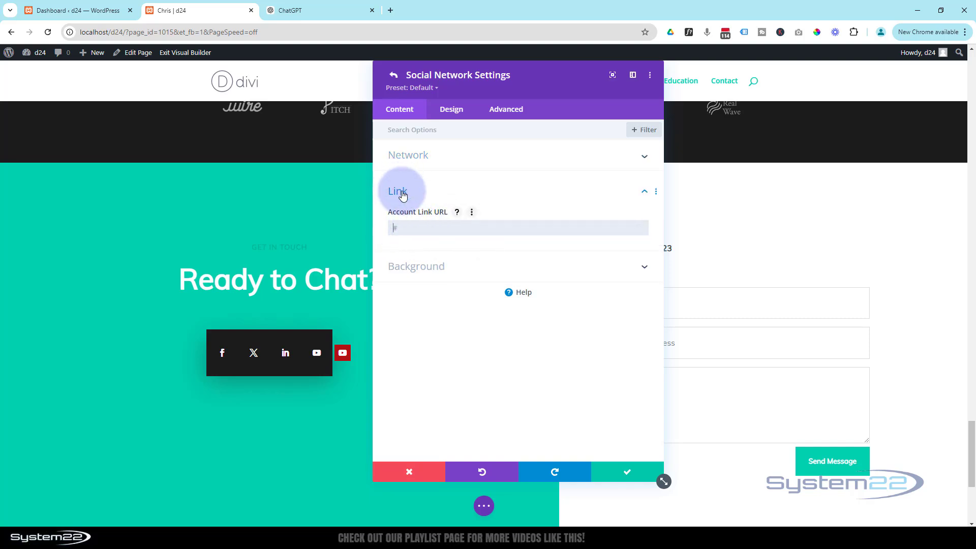
click(627, 472)
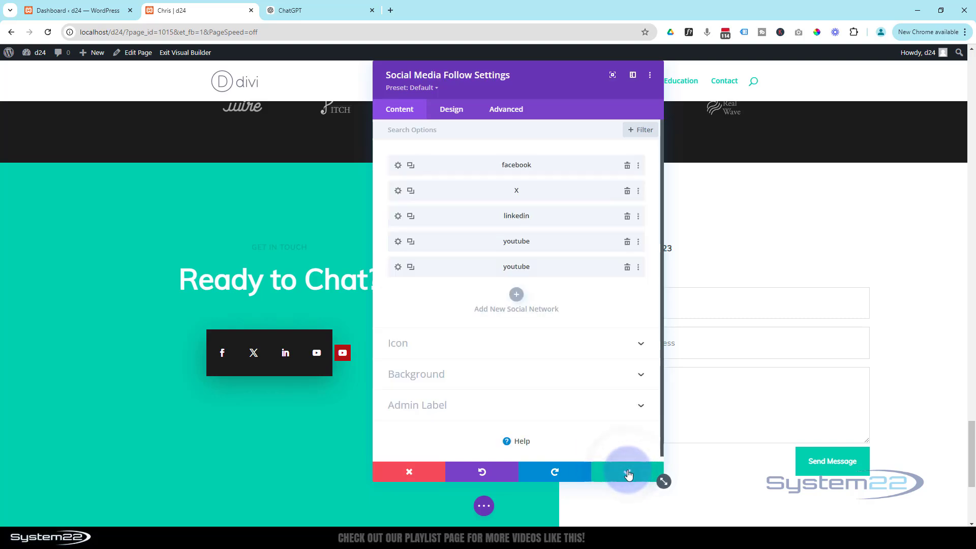
click(627, 268)
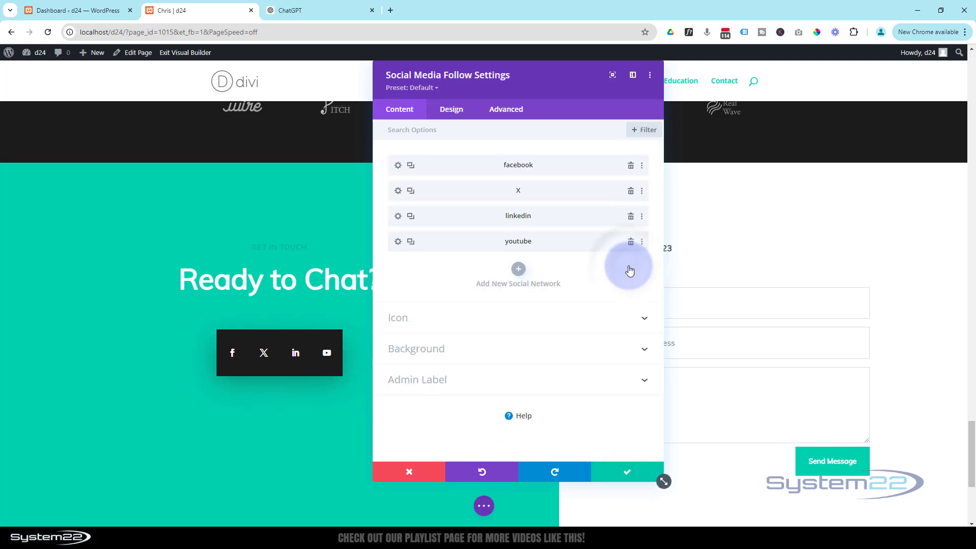
click(398, 166)
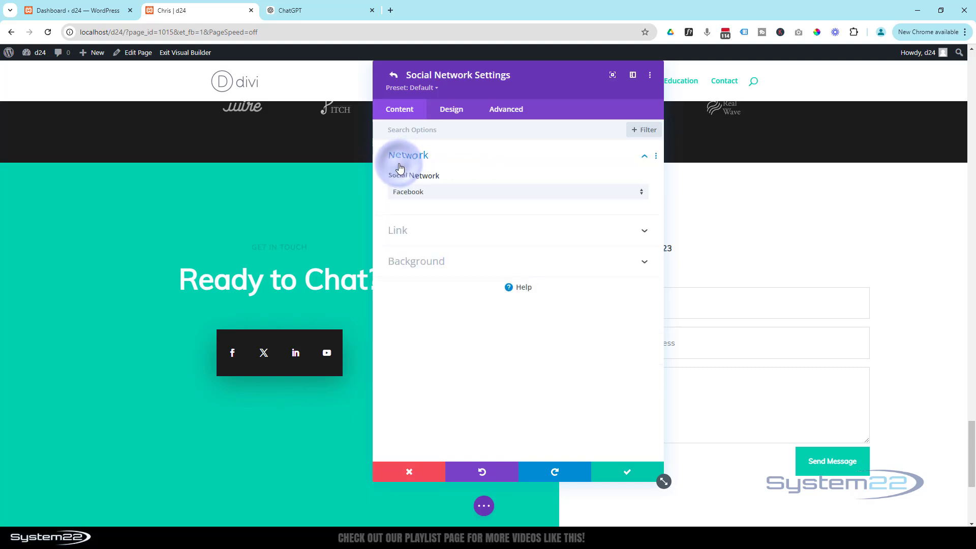
click(454, 231)
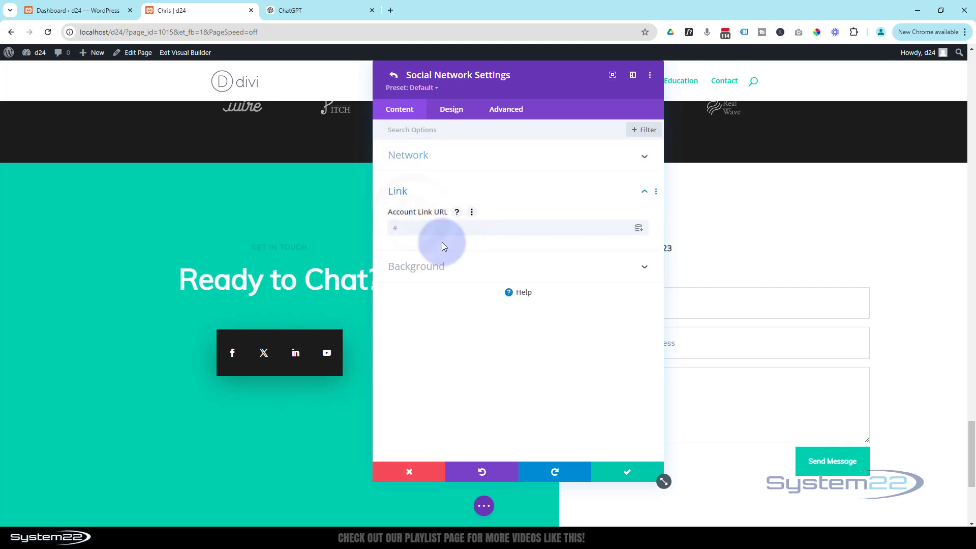
click(473, 270)
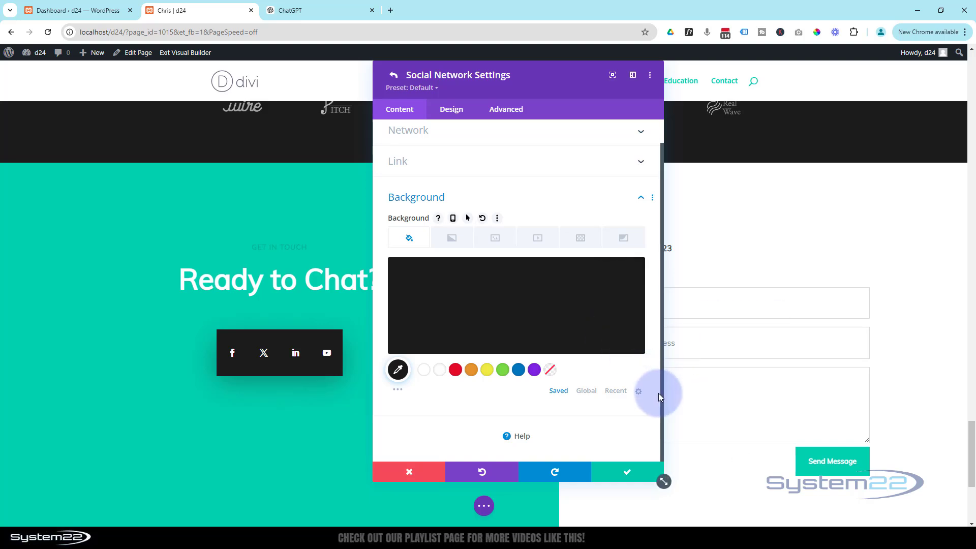
click(630, 474)
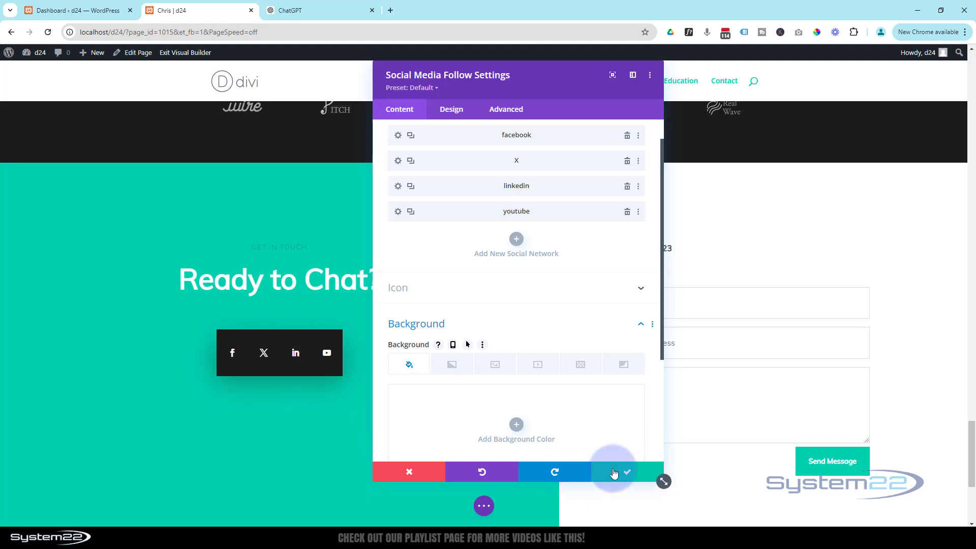
click(613, 473)
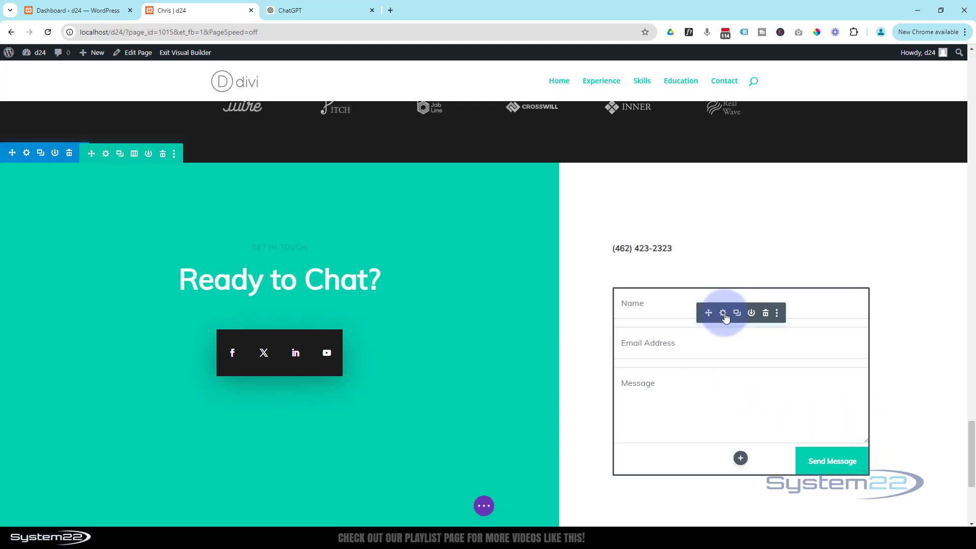
Step: Set the contact form's Success Message to 'Message Sent!'
click(723, 313)
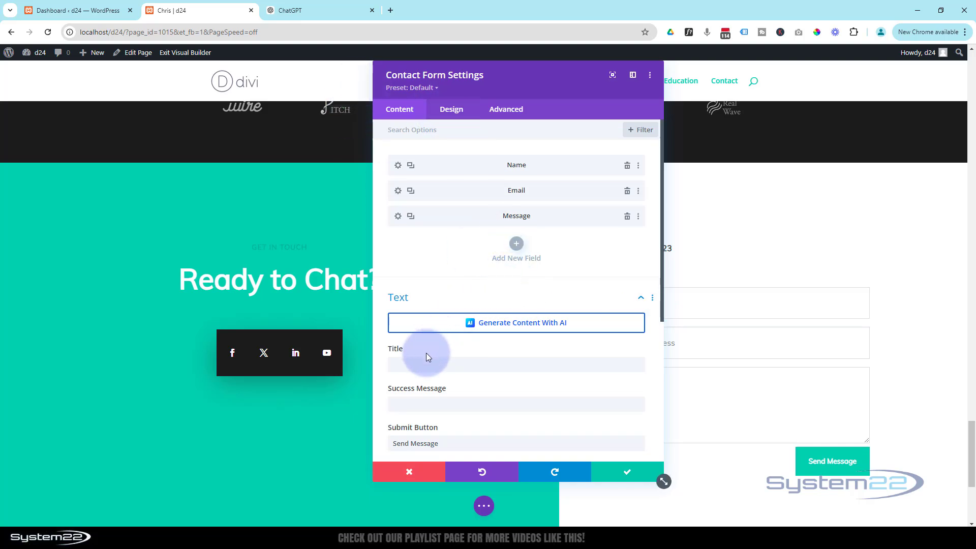
scroll(427, 353, down, 1)
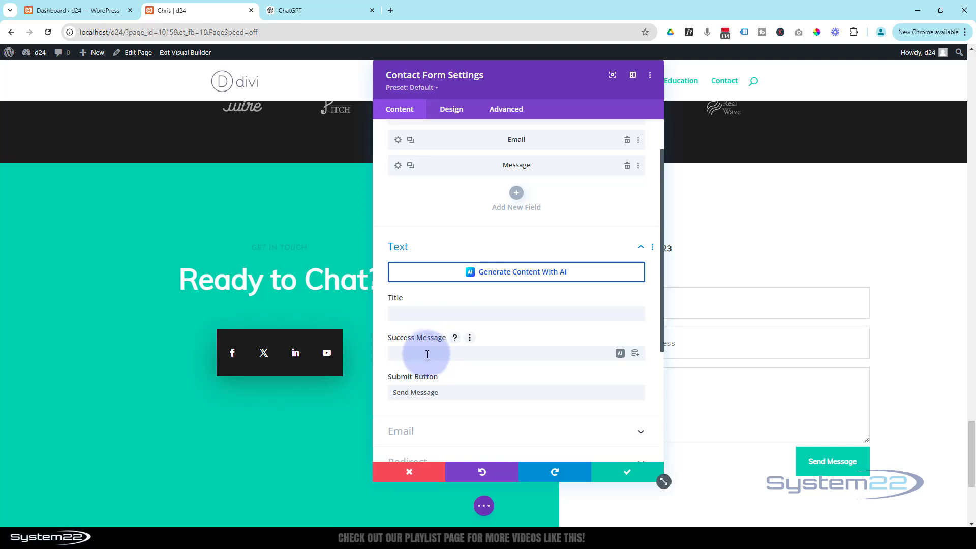
click(427, 354)
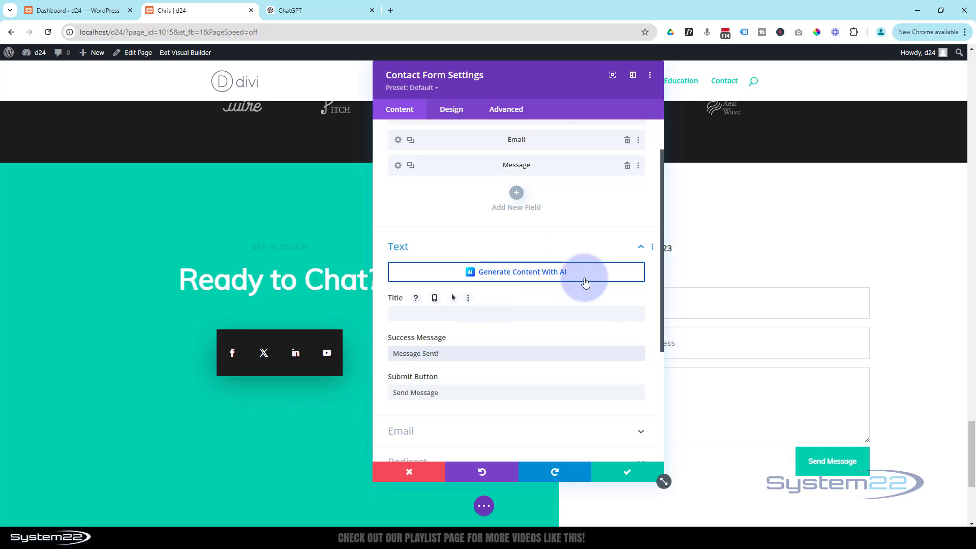
click(581, 347)
scroll(581, 347, down, 2)
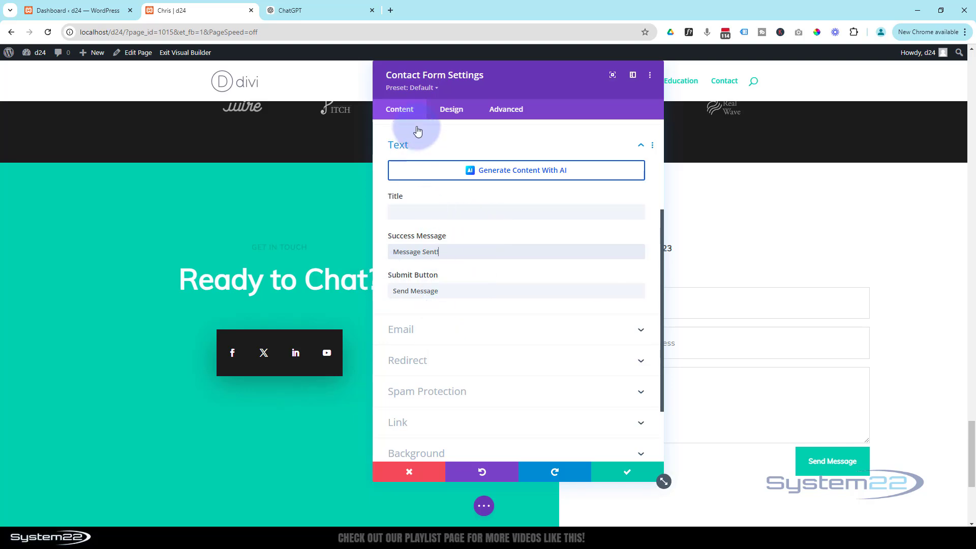
Step: Enter the recipient email address for form submissions and save the contact form settings
click(449, 333)
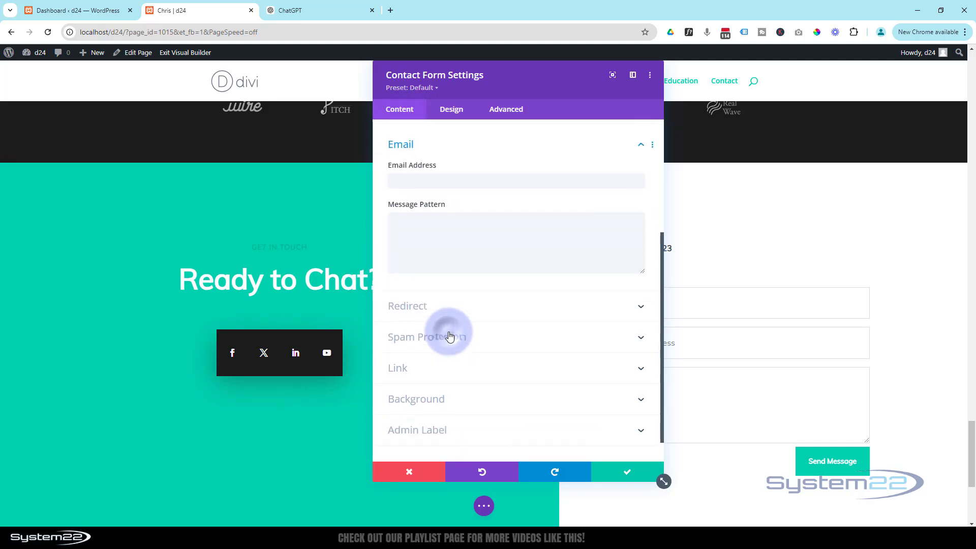
click(401, 174)
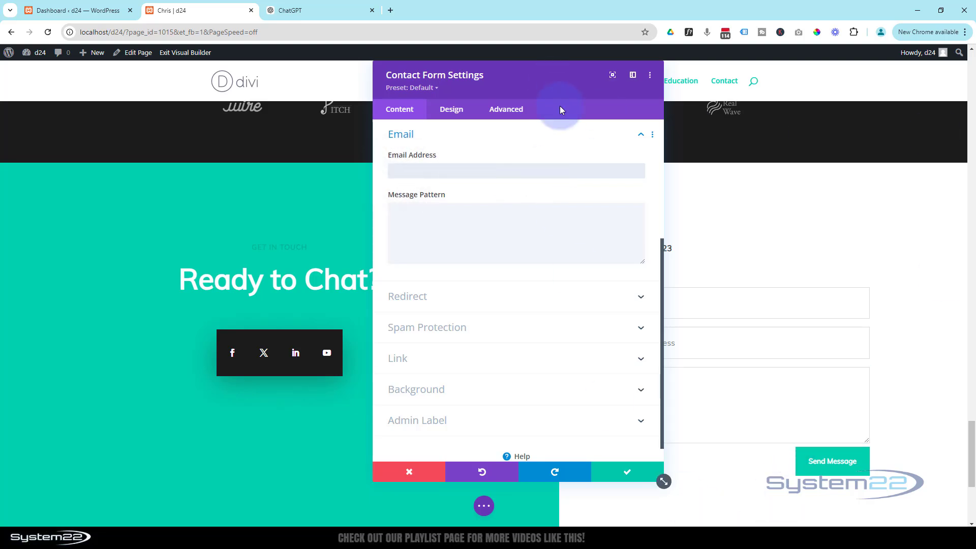
text(me@myemail.com)
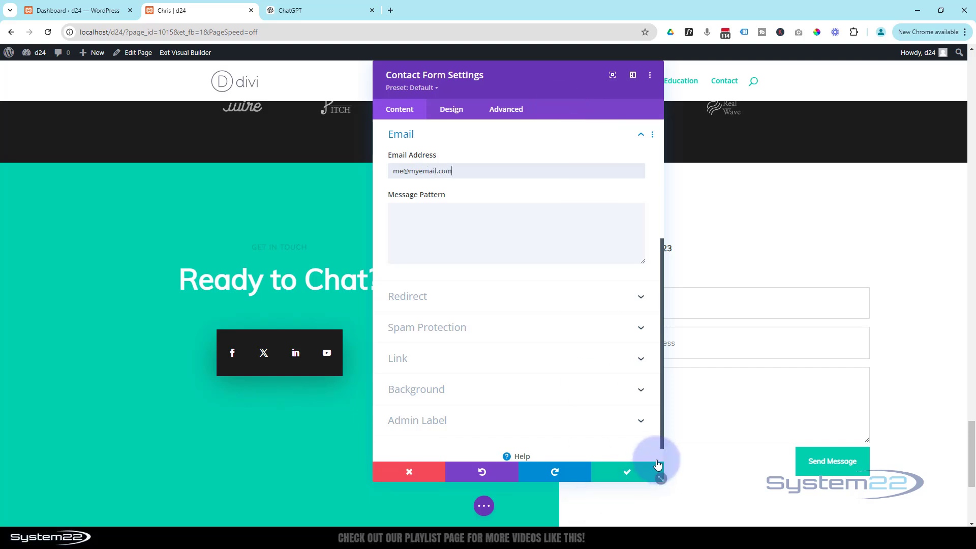
click(629, 471)
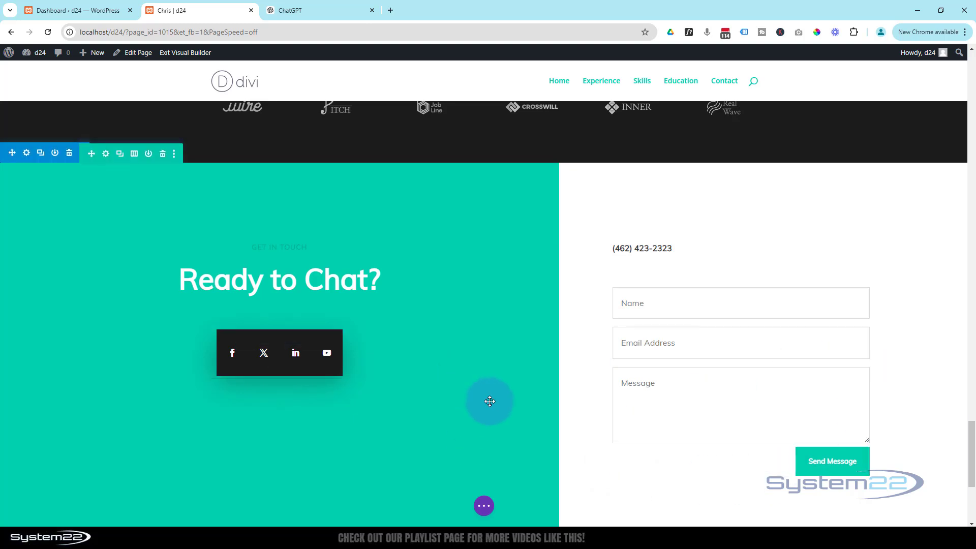
scroll(489, 401, down, 5)
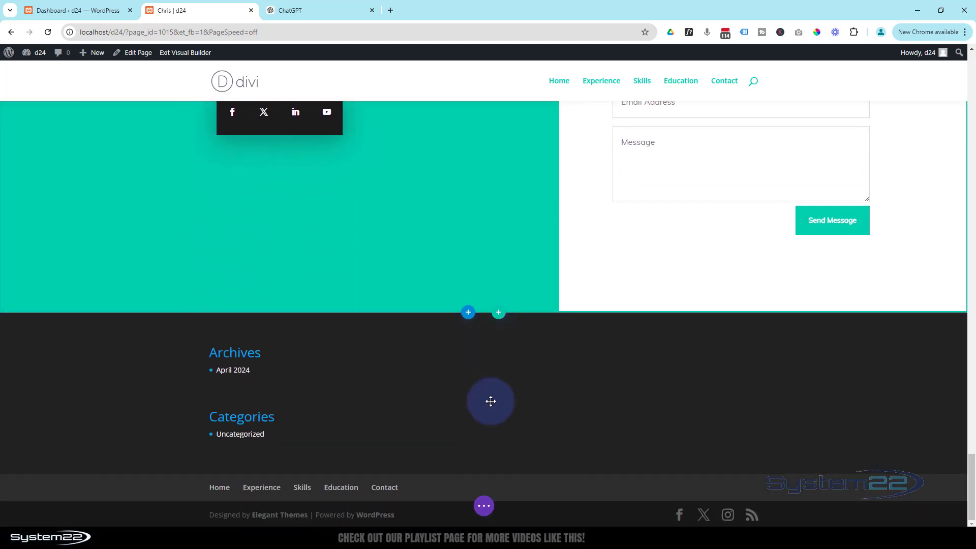
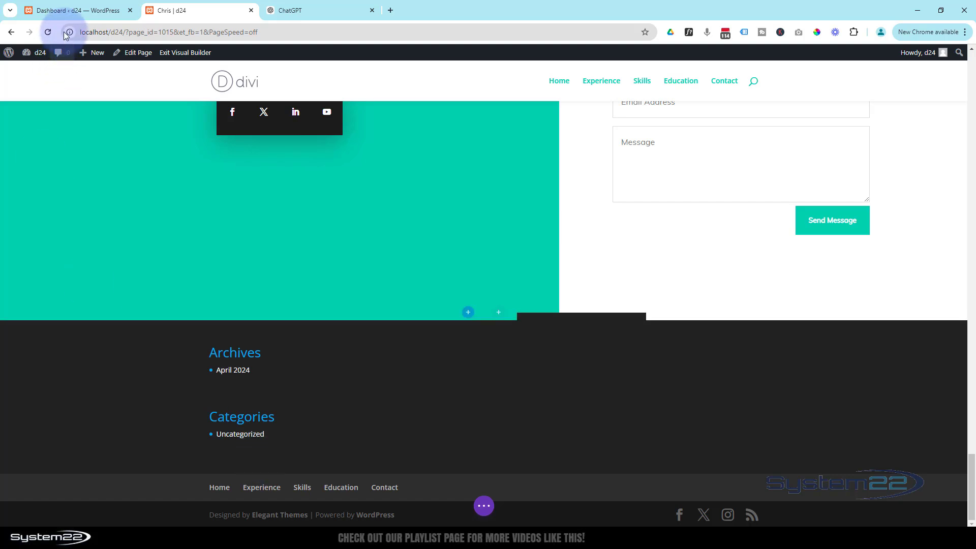
Step: In Widgets, delete the Archives list, Archives heading and their empty group from Footer Area #1
click(72, 12)
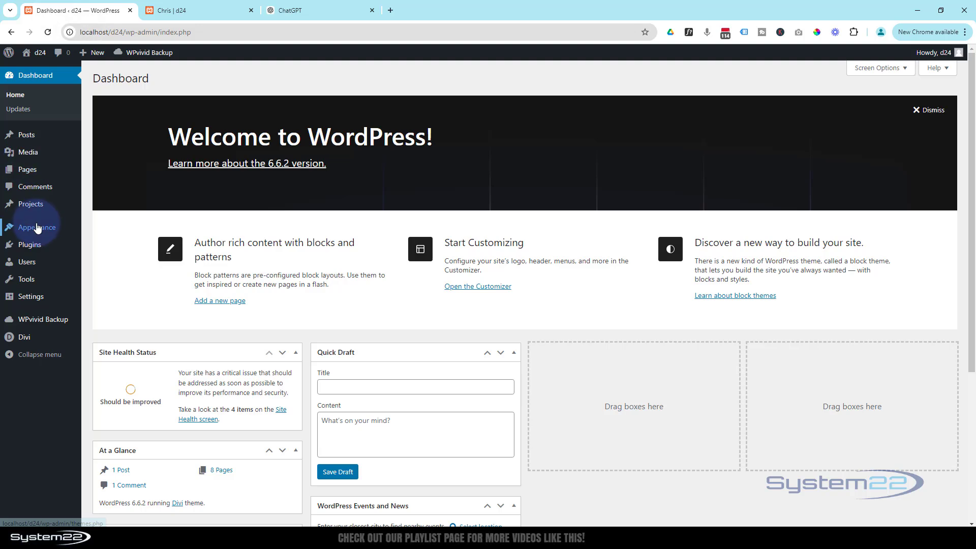
mouse_move(37, 228)
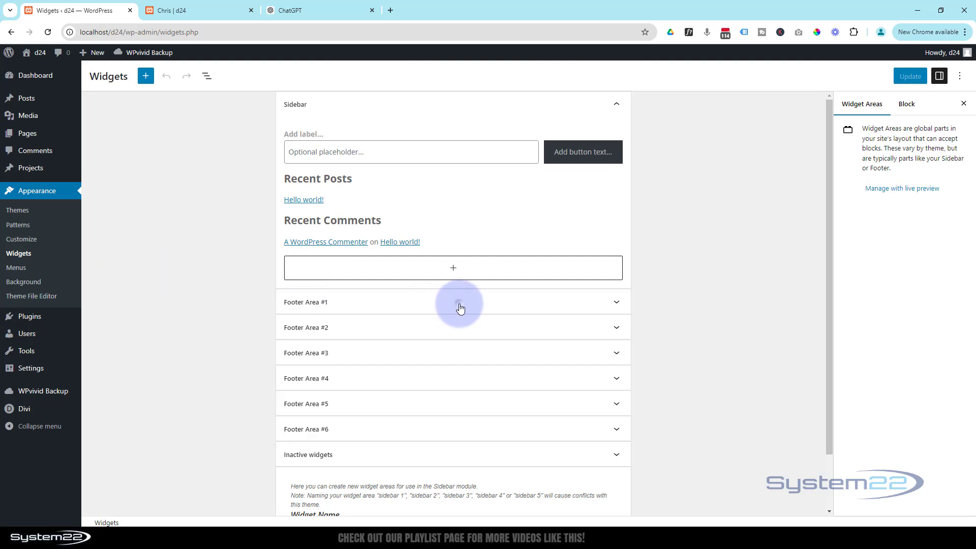
click(461, 305)
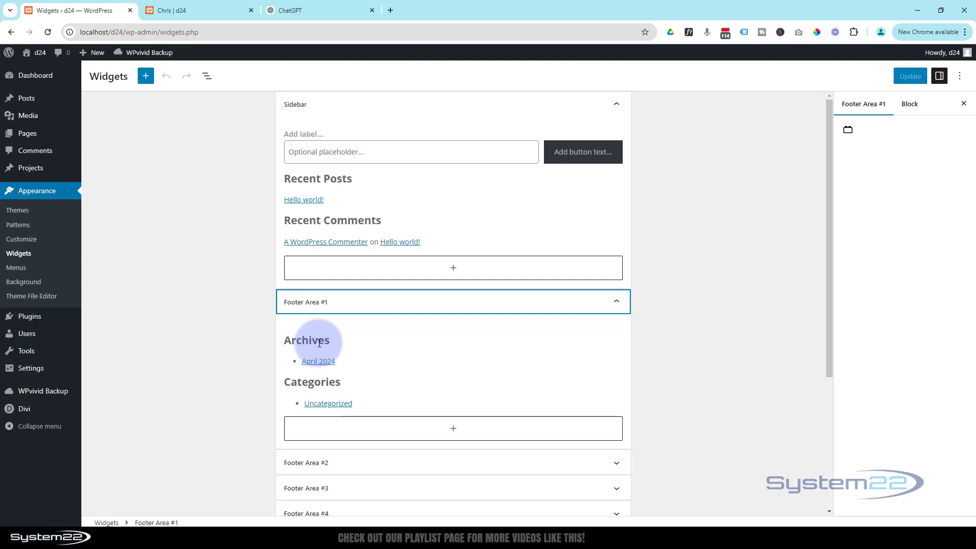
click(397, 350)
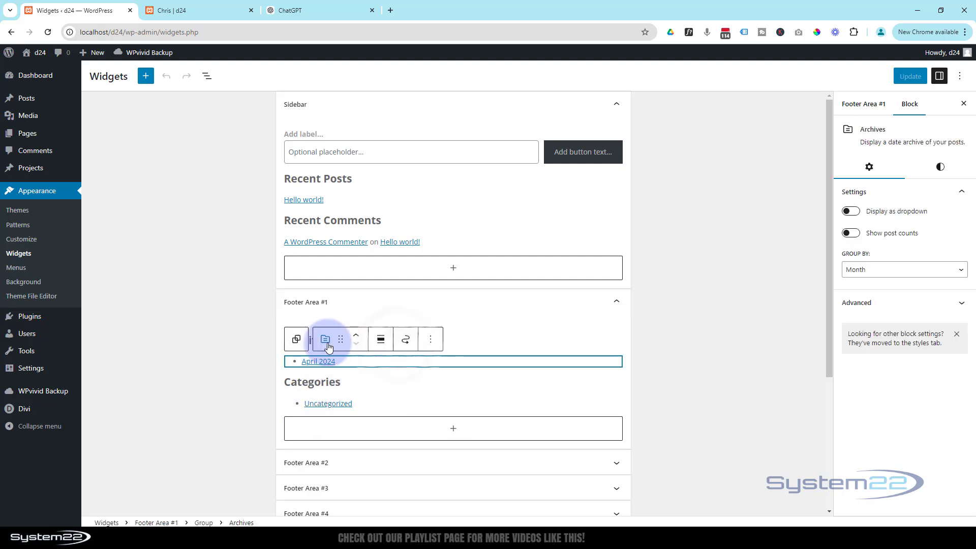
click(431, 339)
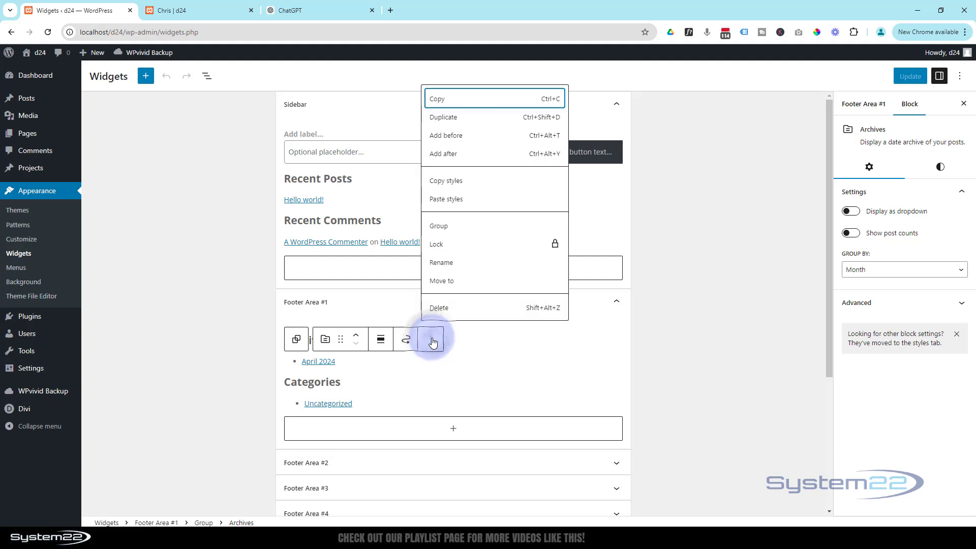
click(433, 308)
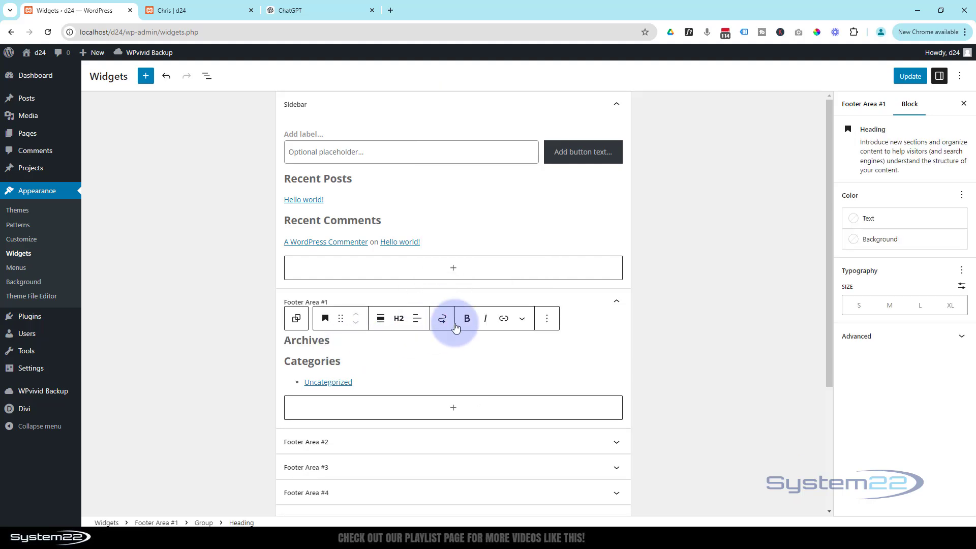
click(547, 321)
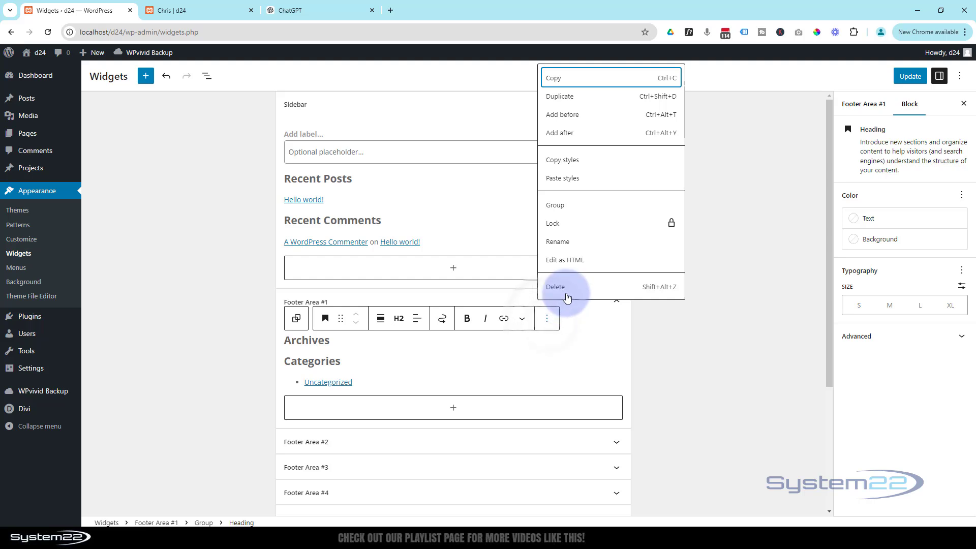
click(557, 286)
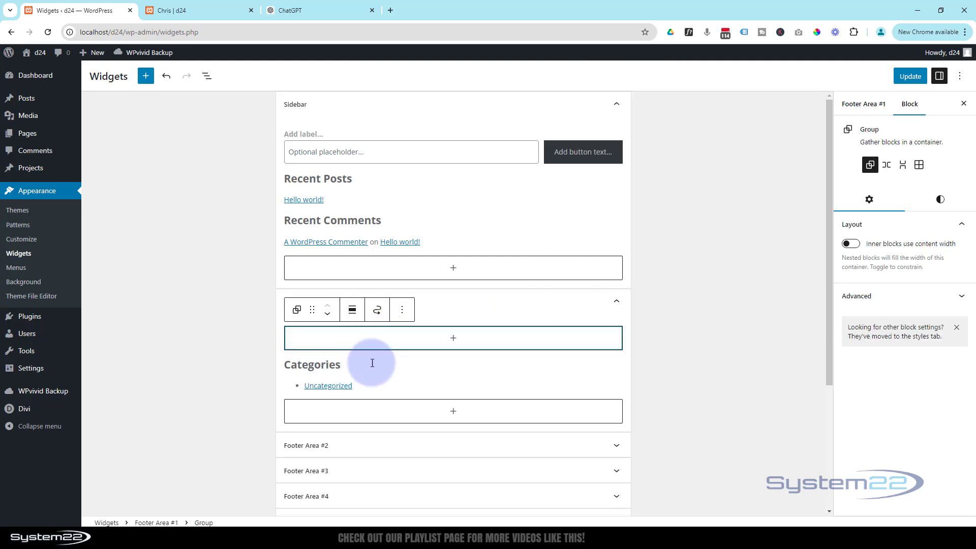
click(403, 311)
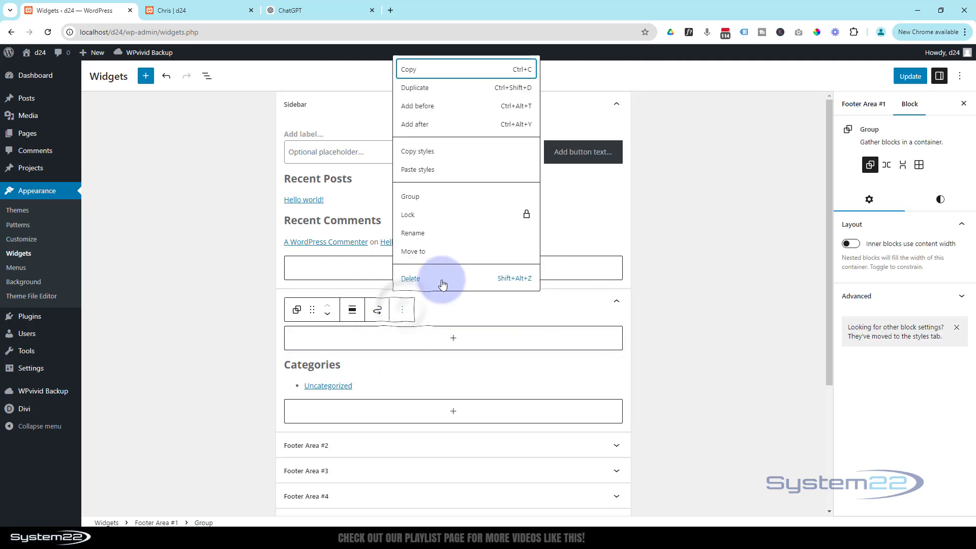
click(433, 283)
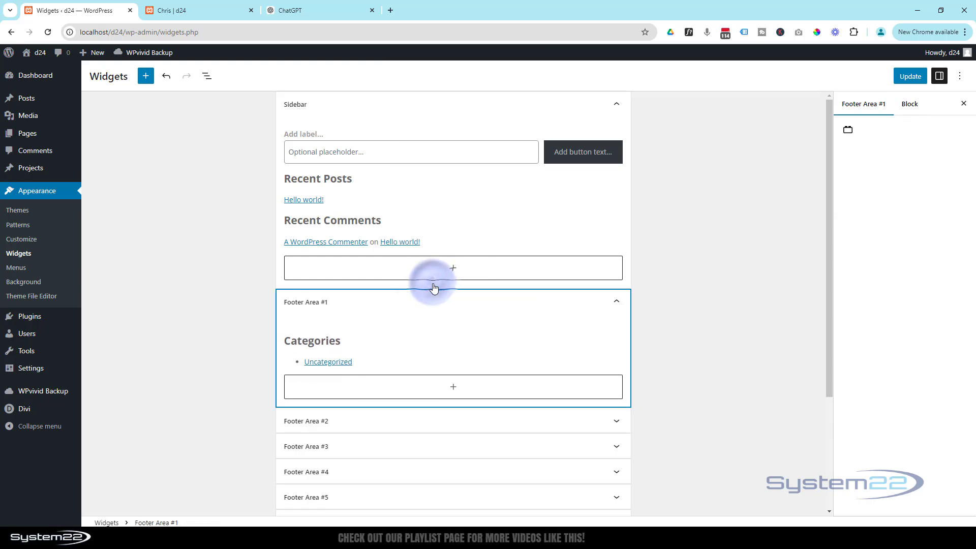
Step: Delete the Categories heading and its group, leaving Footer Area #1 empty, then save the widgets
click(336, 340)
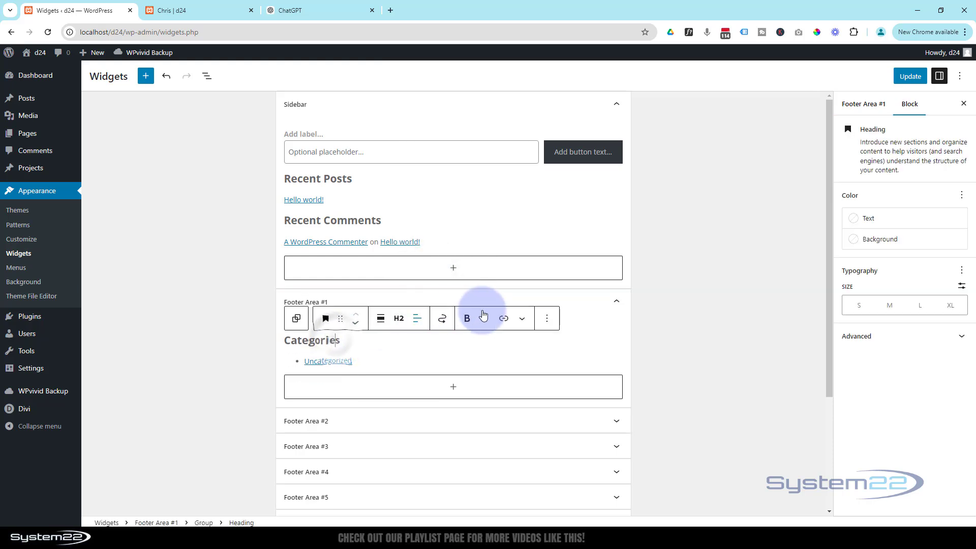
click(547, 318)
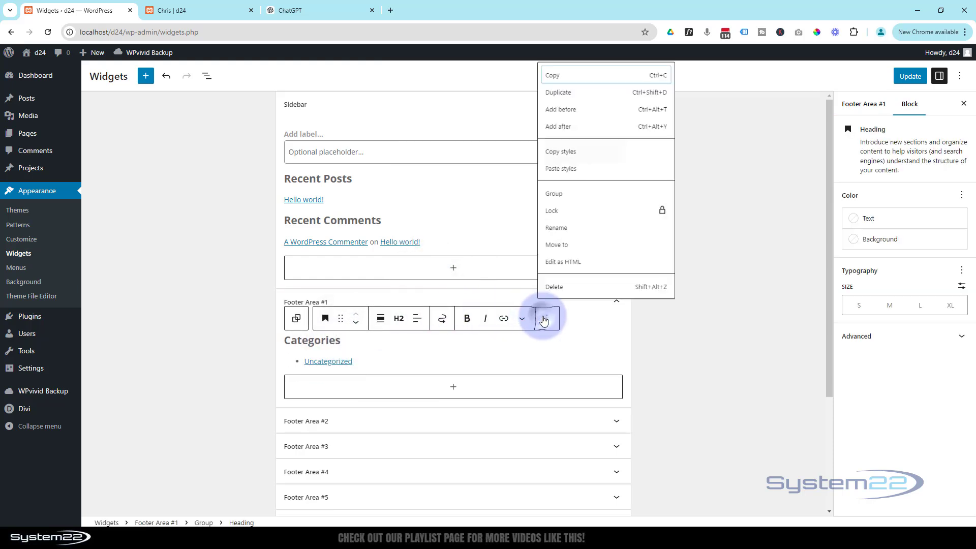
click(556, 289)
click(410, 324)
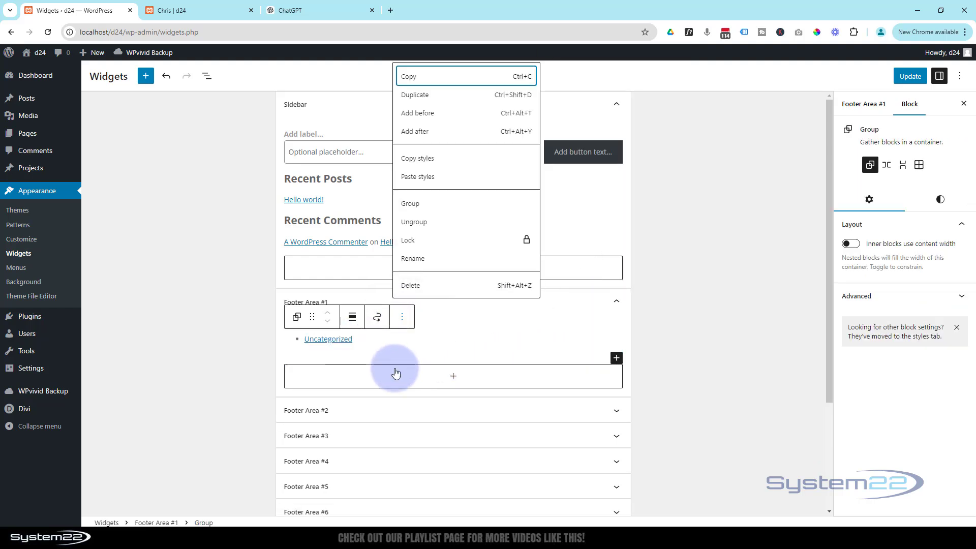
click(411, 286)
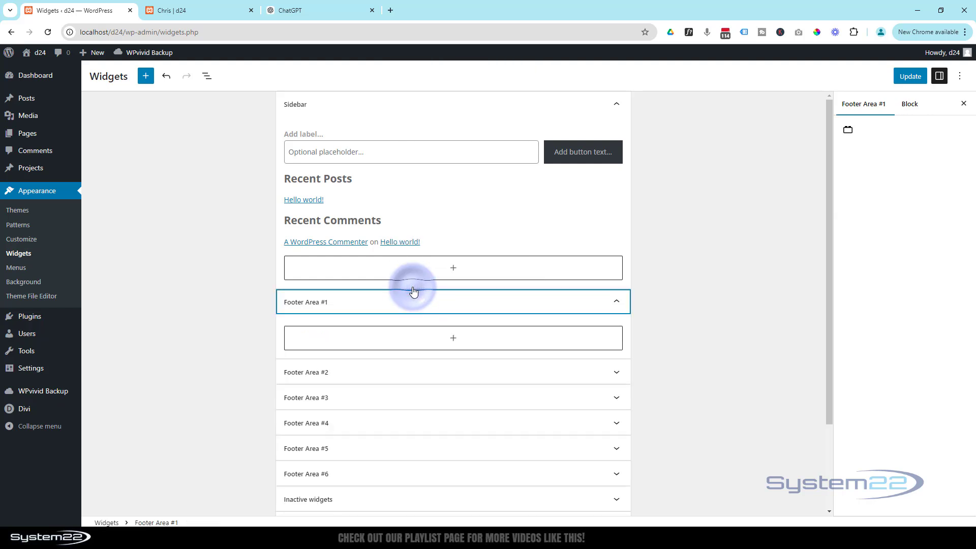
click(617, 302)
click(619, 331)
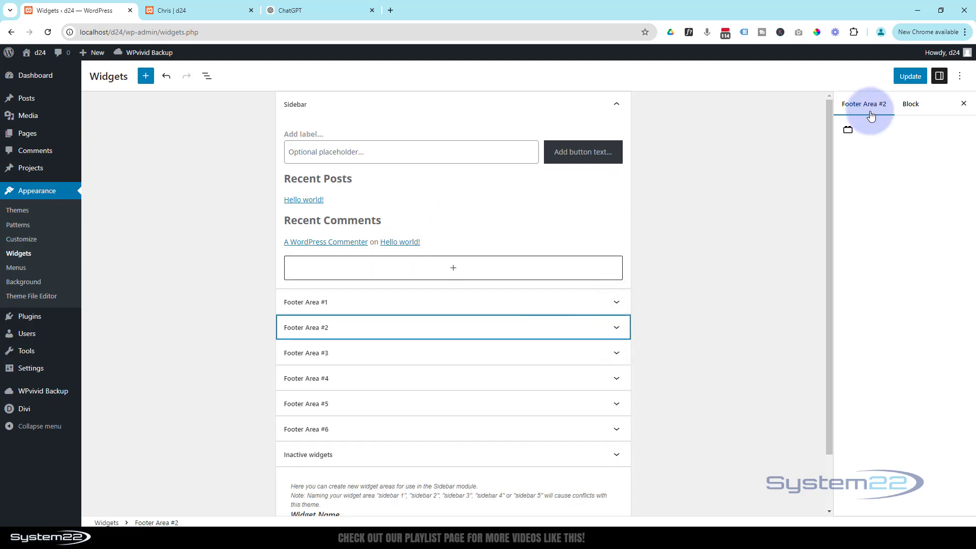
click(916, 80)
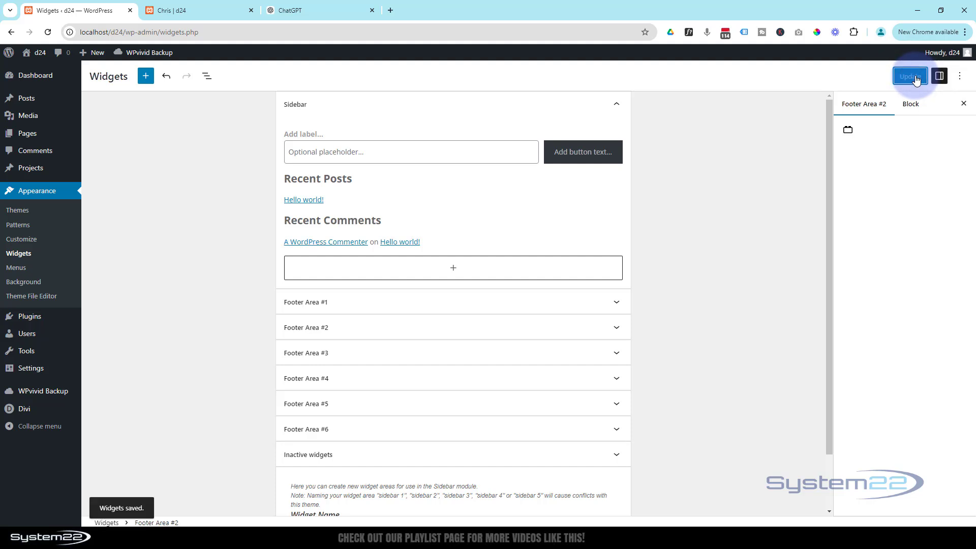
Step: Back in the Divi builder, save the CV page as a draft
click(187, 12)
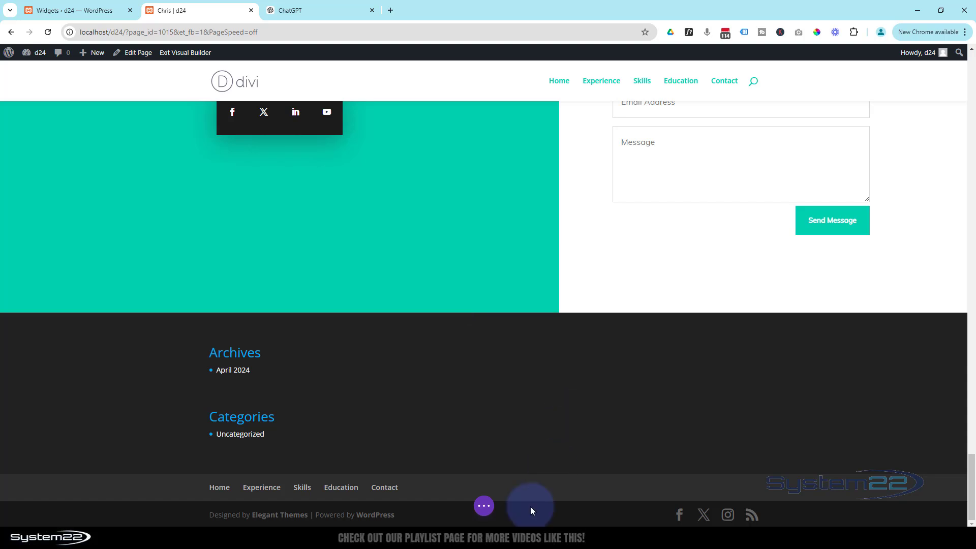
click(485, 509)
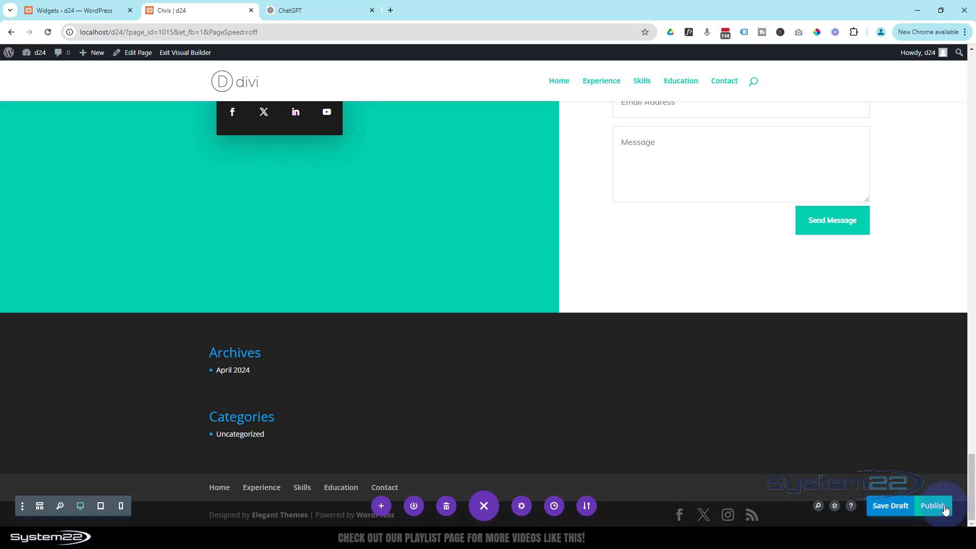
click(891, 506)
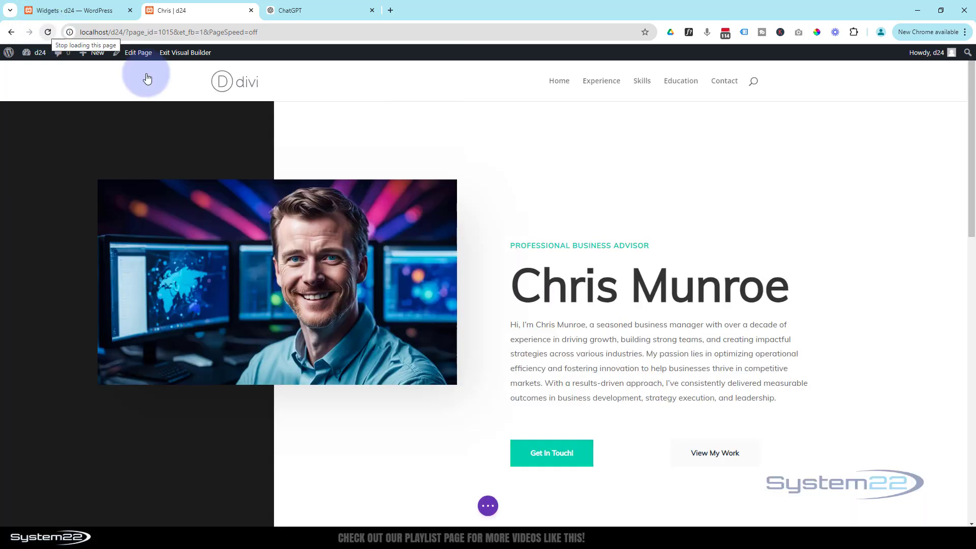
Step: Scroll through the page to confirm the footer no longer shows Archives or Categories
drag(973, 131, 962, 450)
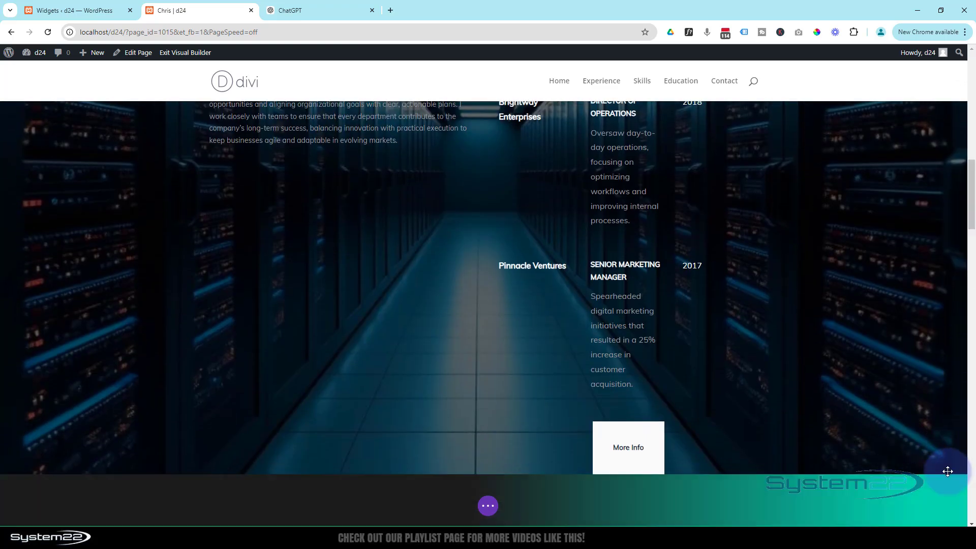
scroll(945, 473, down, 8)
scroll(931, 462, down, 10)
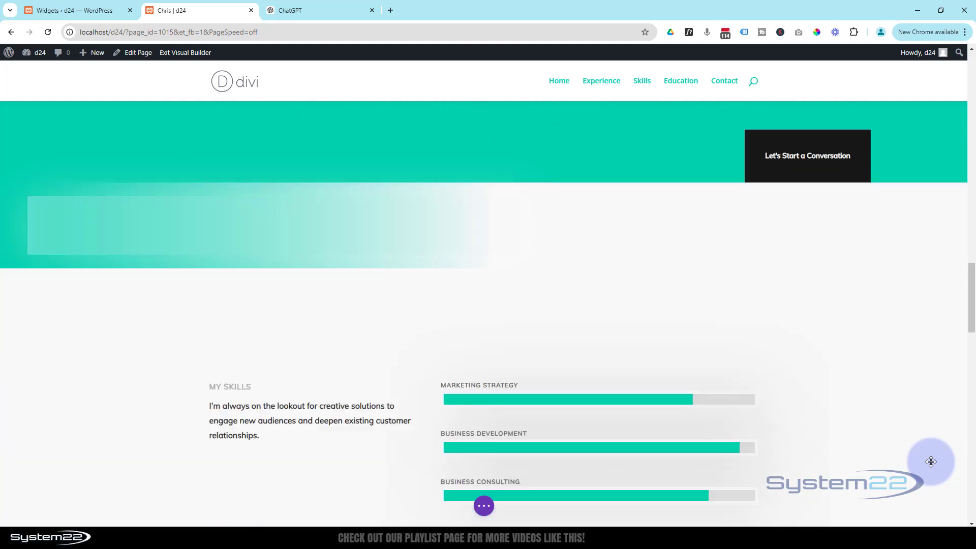
scroll(931, 462, down, 10)
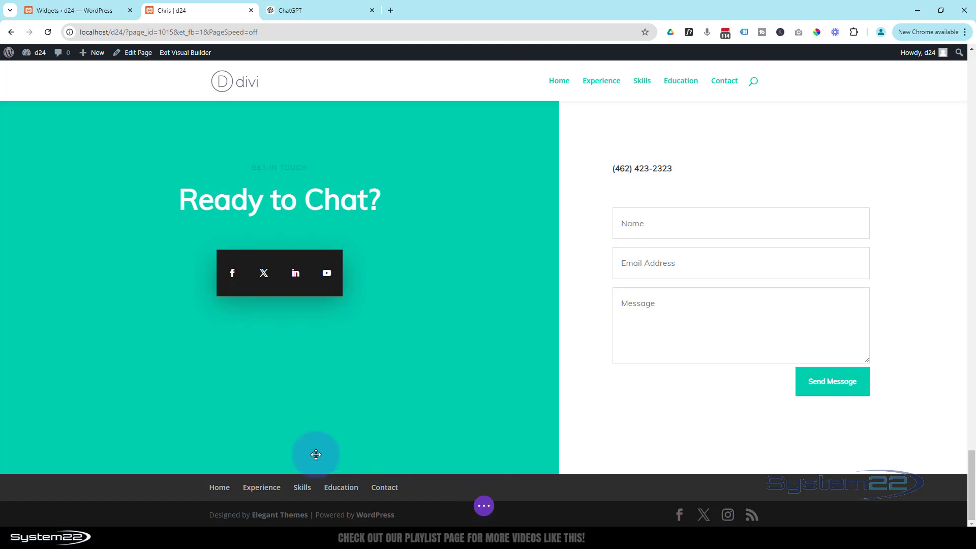
scroll(444, 487, up, 4)
scroll(444, 488, up, 2)
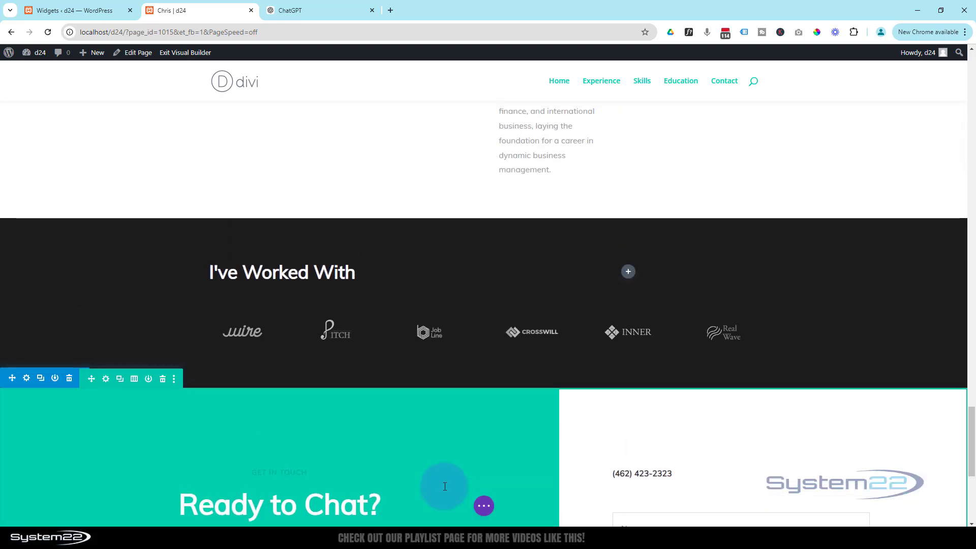
scroll(444, 486, down, 2)
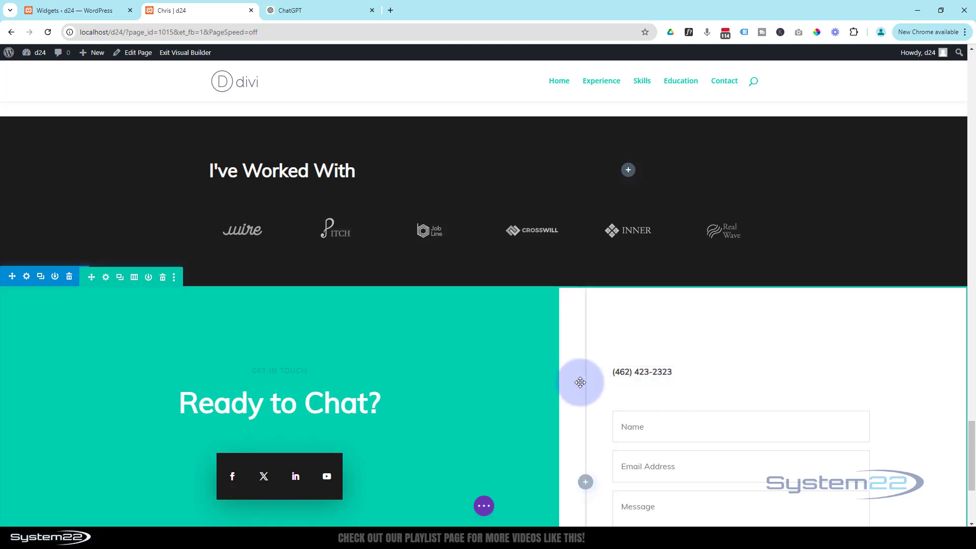
scroll(441, 428, up, 6)
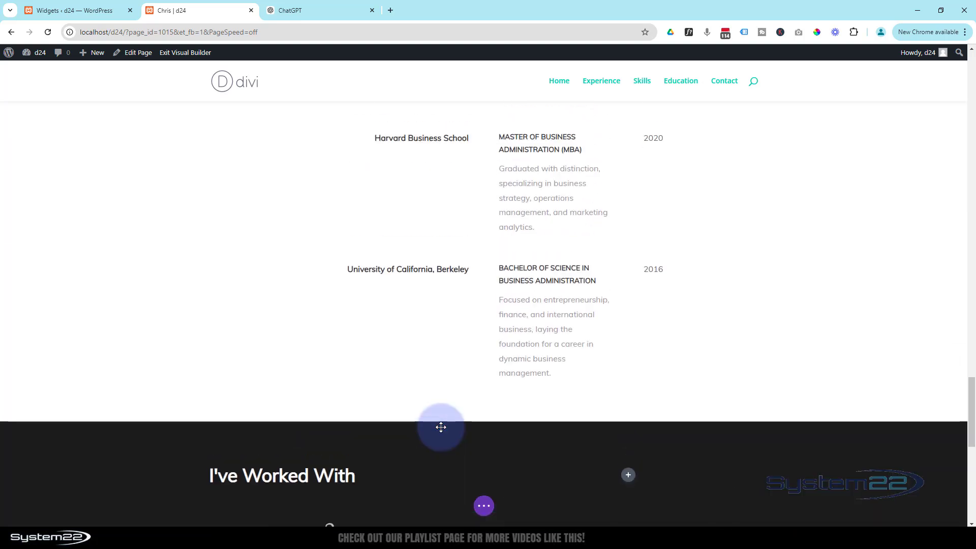
scroll(440, 427, down, 10)
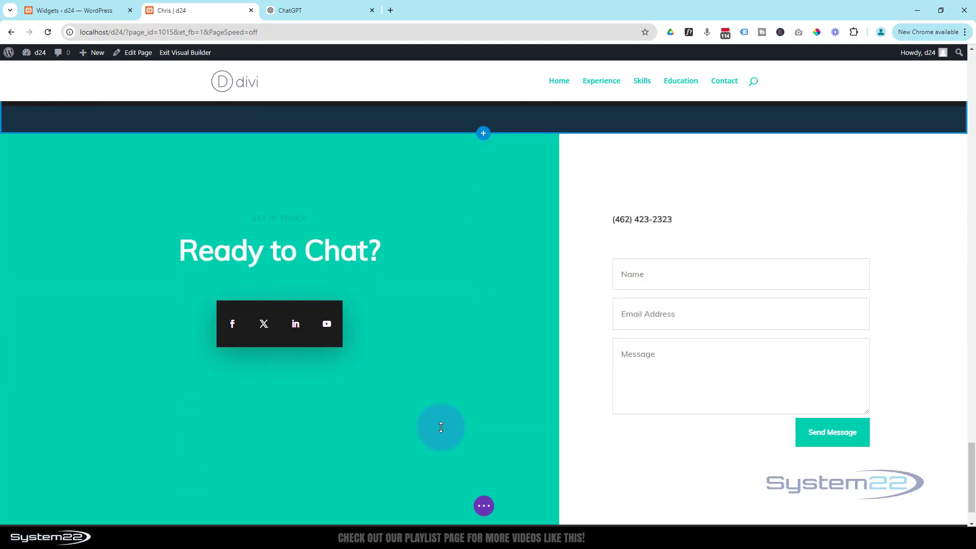
scroll(555, 392, up, 2)
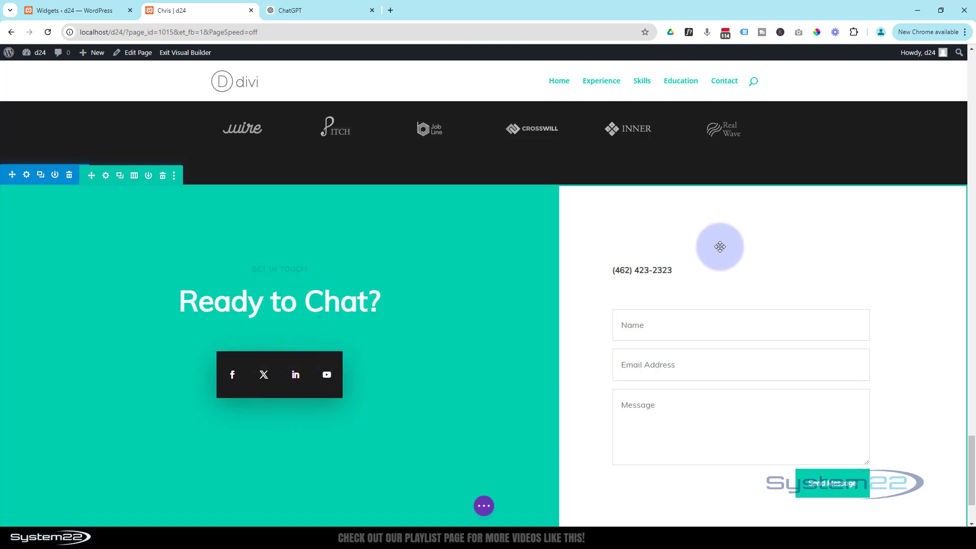
Step: Set the Ready to Chat contact form column's CSS ID to 'contact' and save the column and row
click(105, 175)
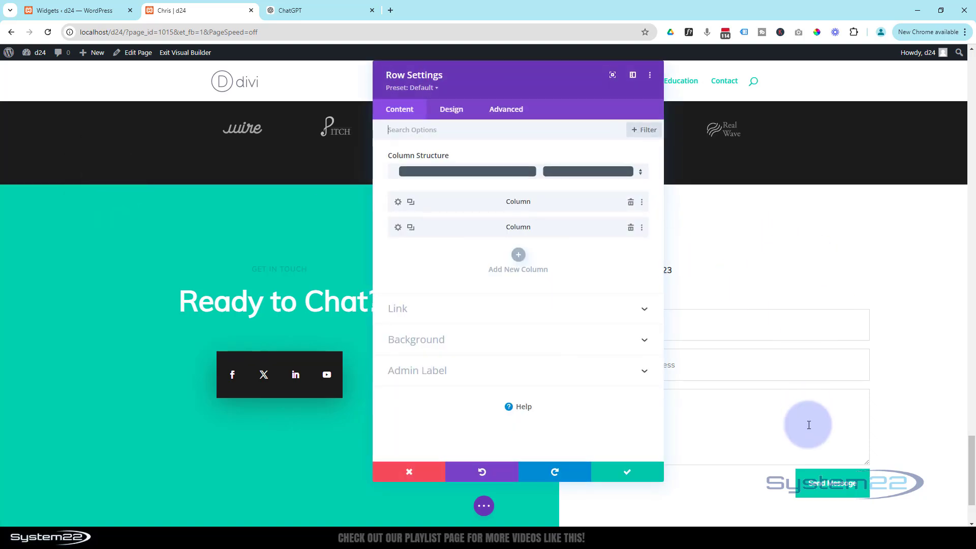
click(398, 227)
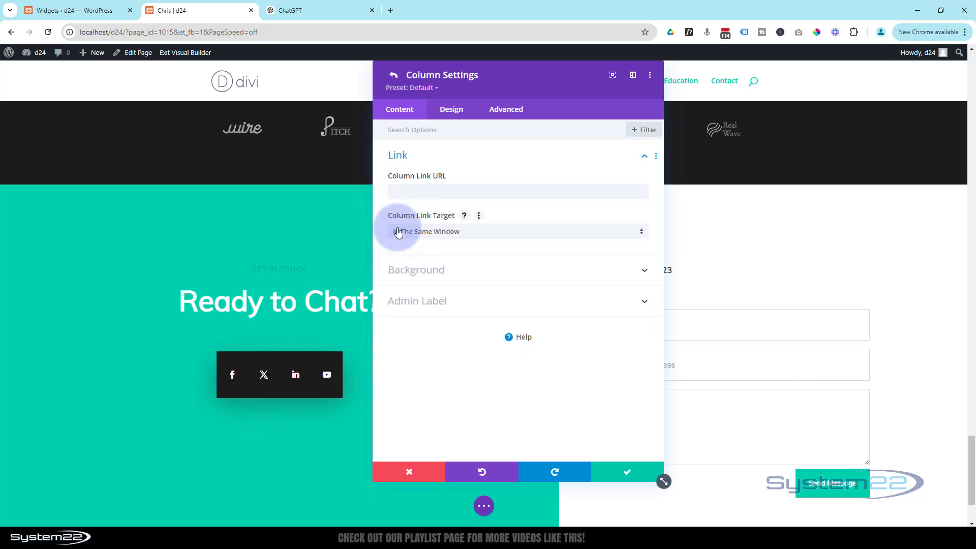
click(509, 113)
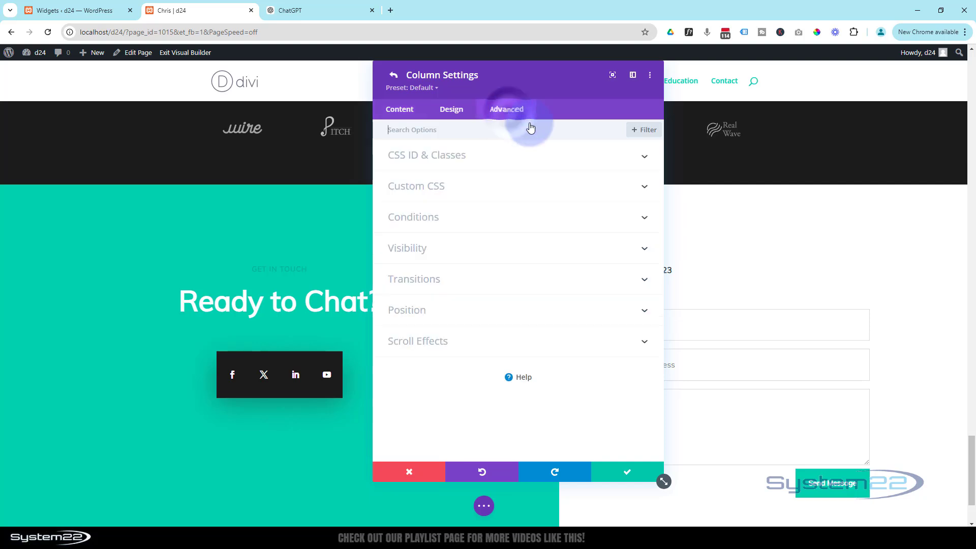
click(527, 156)
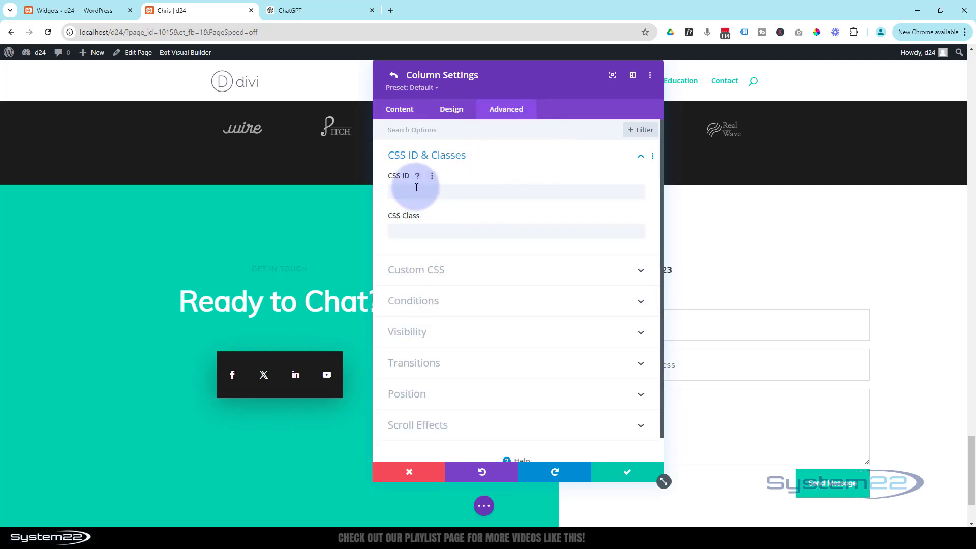
click(408, 234)
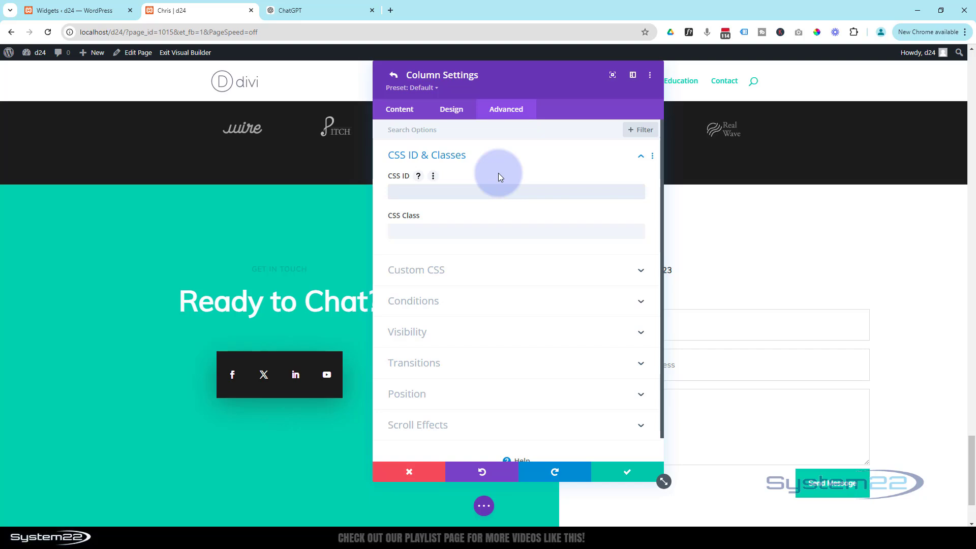
text(contact)
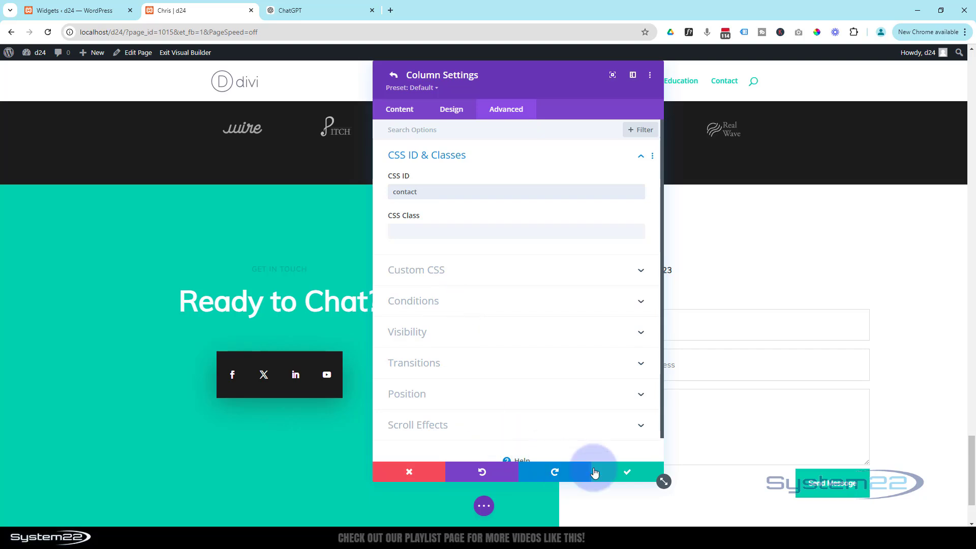
click(629, 477)
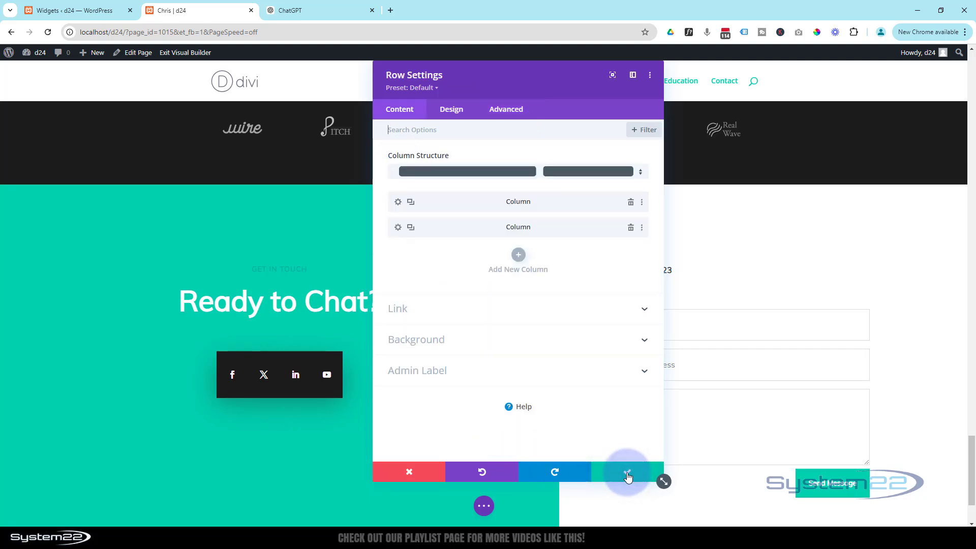
click(628, 477)
Step: Enter 'edu' as the Awards & Education section's CSS ID and save the section
scroll(627, 473, up, 4)
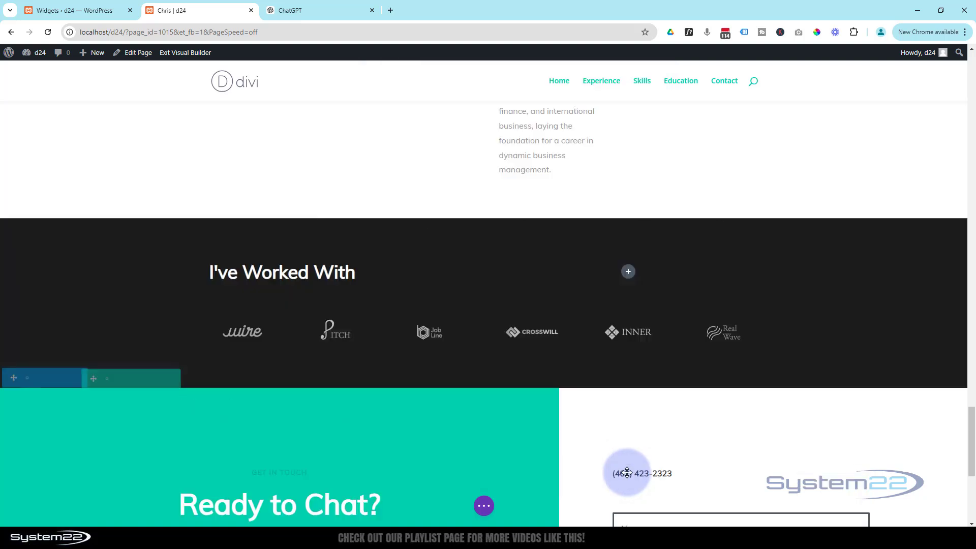
scroll(627, 473, up, 8)
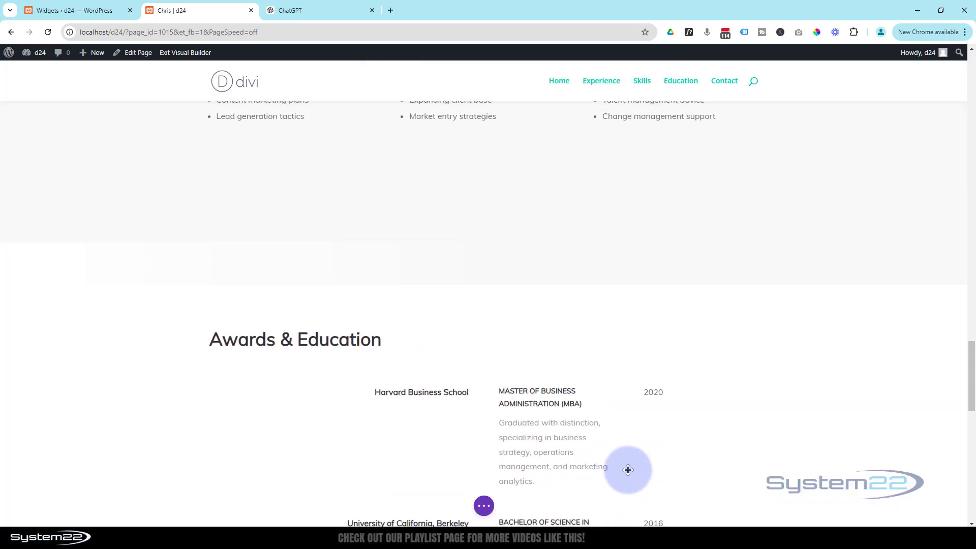
scroll(629, 470, down, 3)
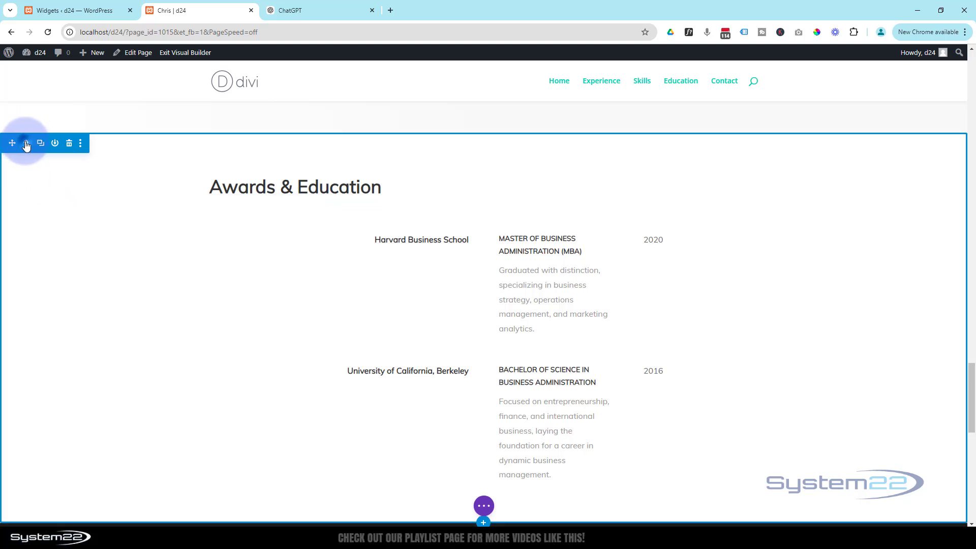
click(27, 143)
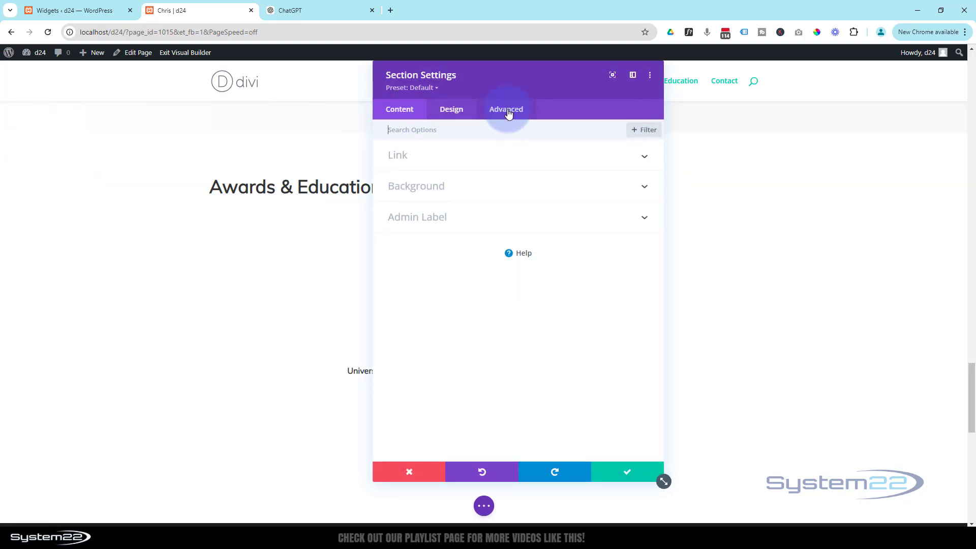
click(508, 113)
click(527, 160)
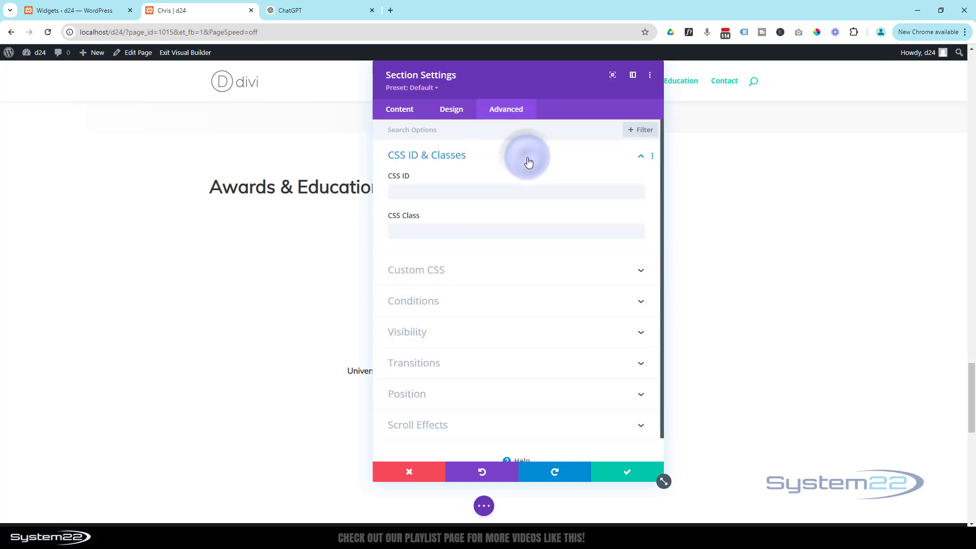
click(414, 189)
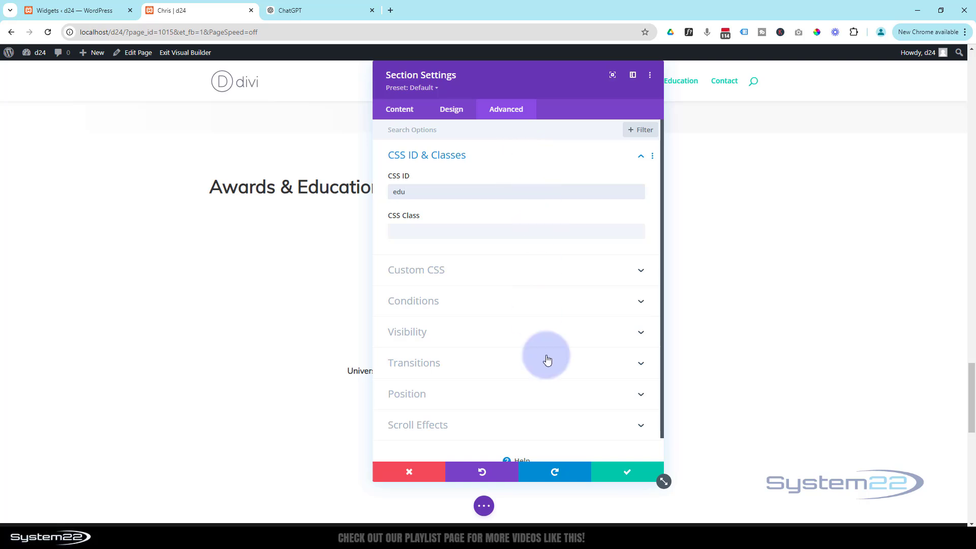
click(620, 477)
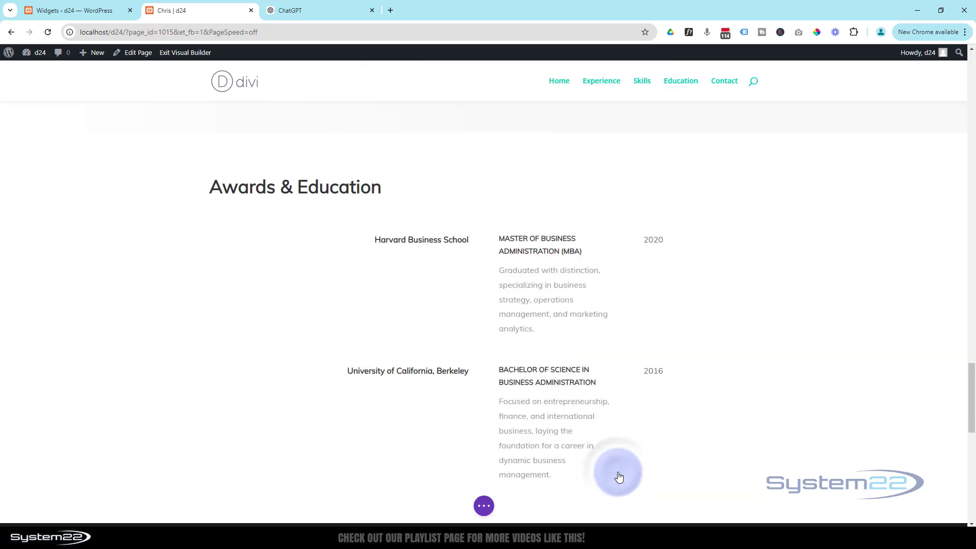
scroll(593, 456, up, 10)
scroll(593, 456, up, 4)
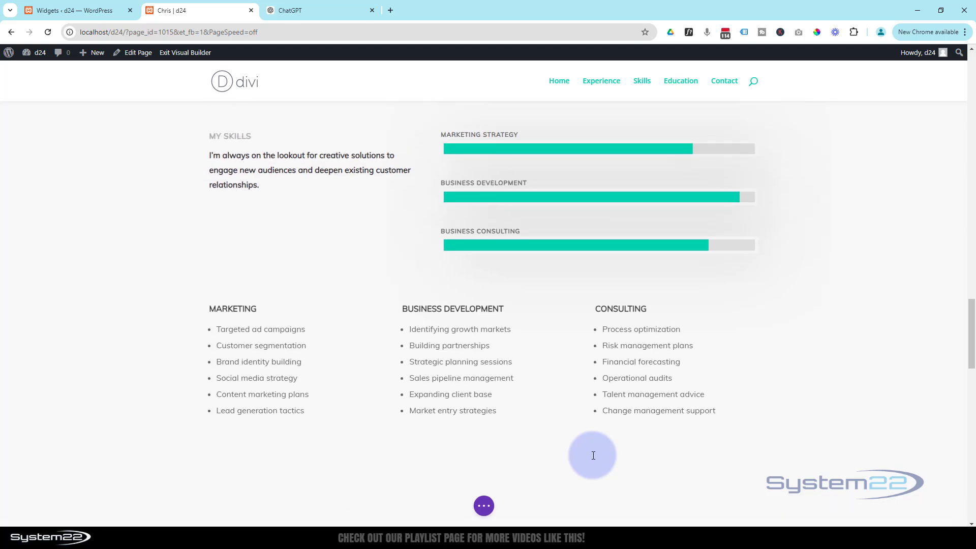
Step: Enter 'skills' as the My Skills section's CSS ID and save the section
scroll(594, 455, up, 2)
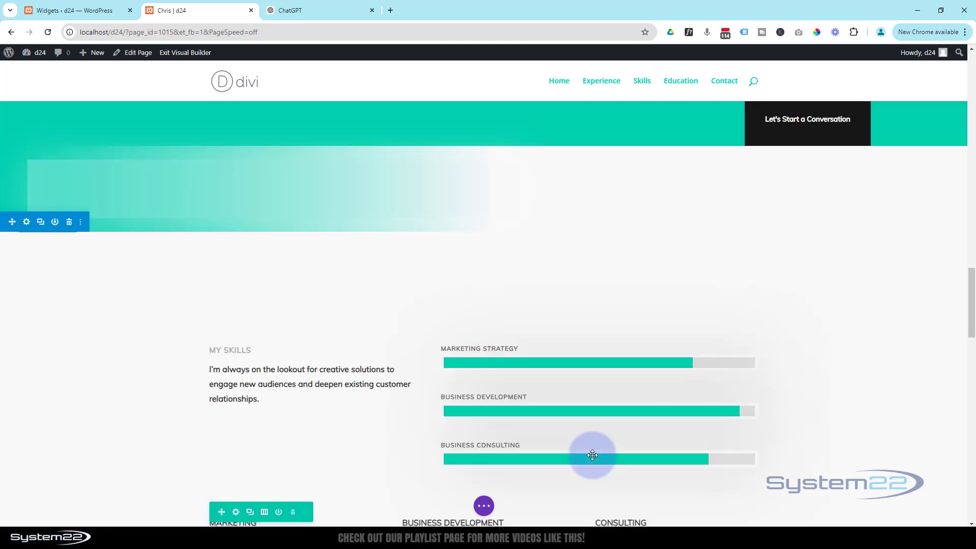
click(27, 222)
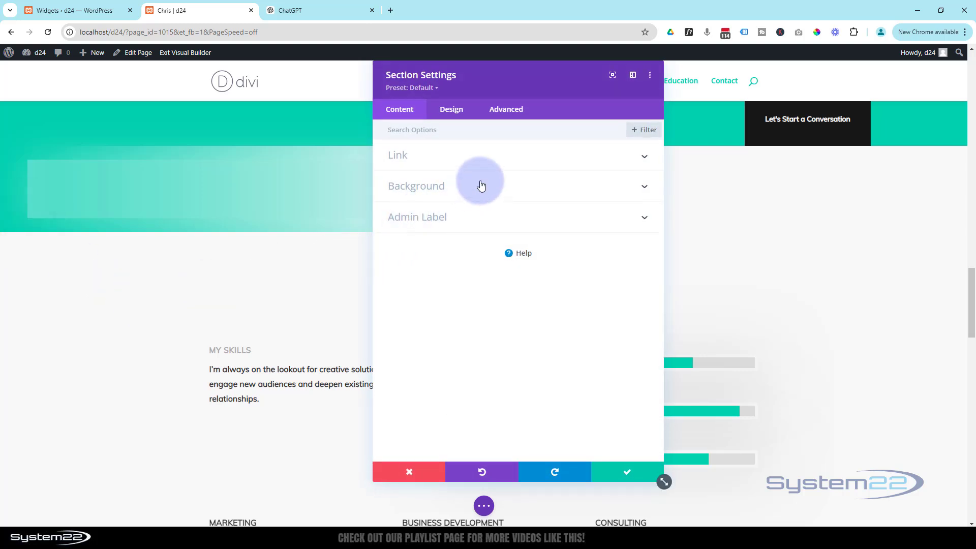
click(506, 110)
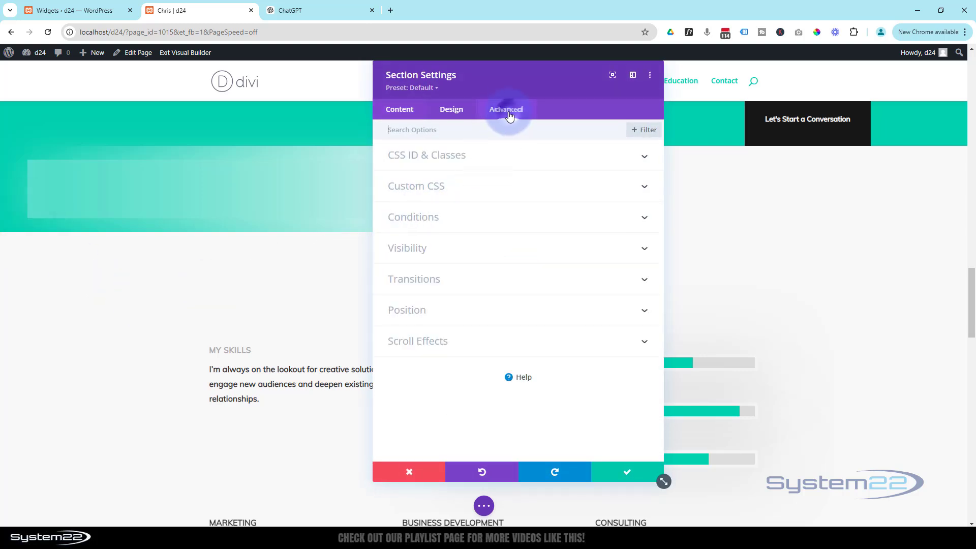
click(521, 157)
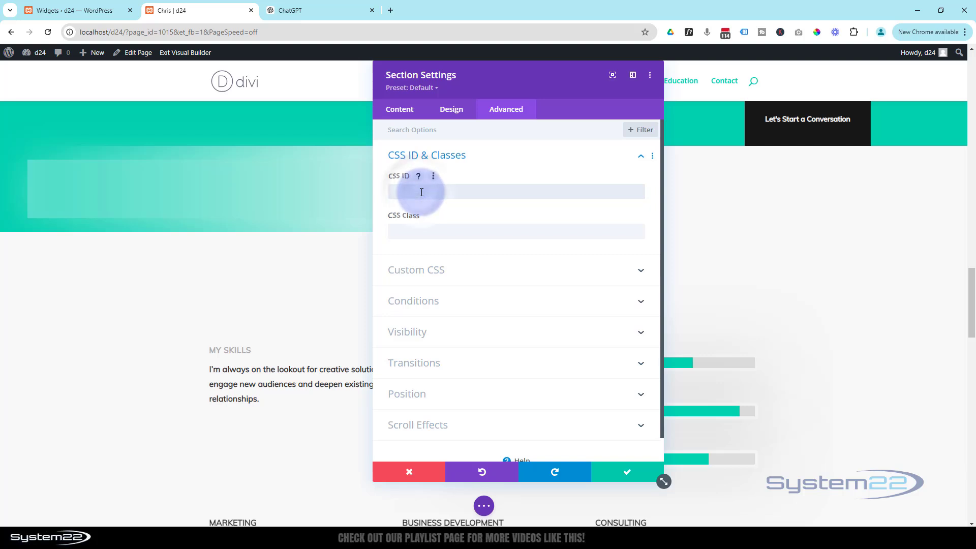
click(422, 192)
text(skills)
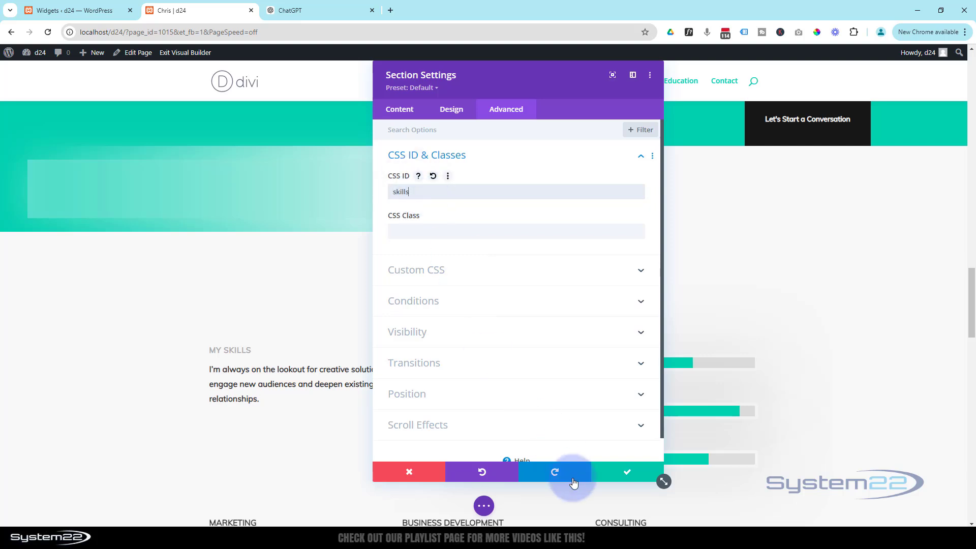
click(627, 472)
Step: Enter 'exp' as the My Experience section's CSS ID and save the section
scroll(506, 467, up, 10)
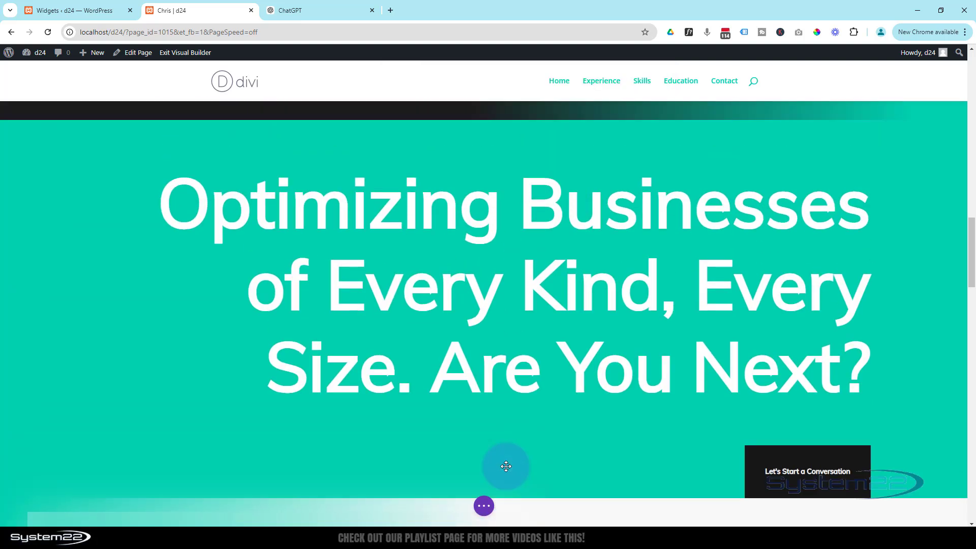
scroll(506, 467, up, 8)
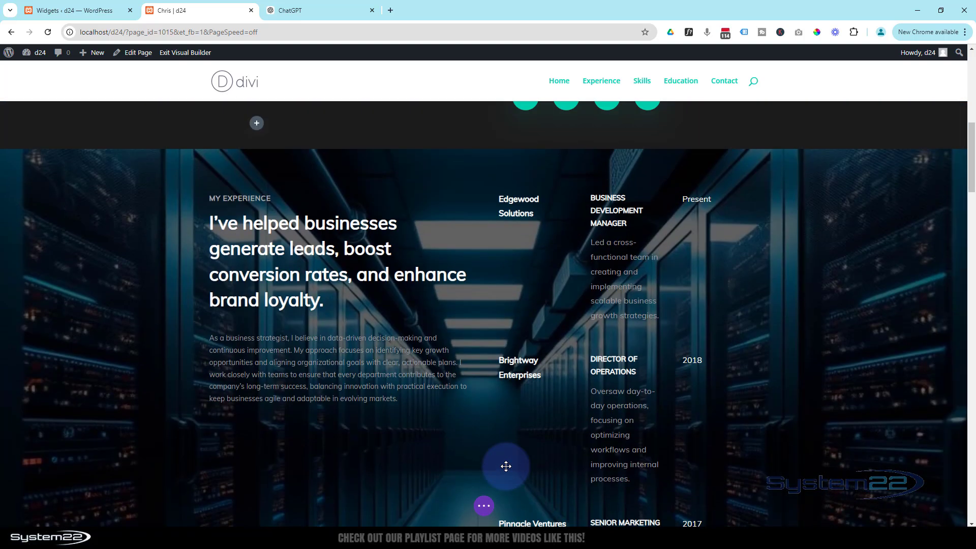
scroll(507, 467, down, 1)
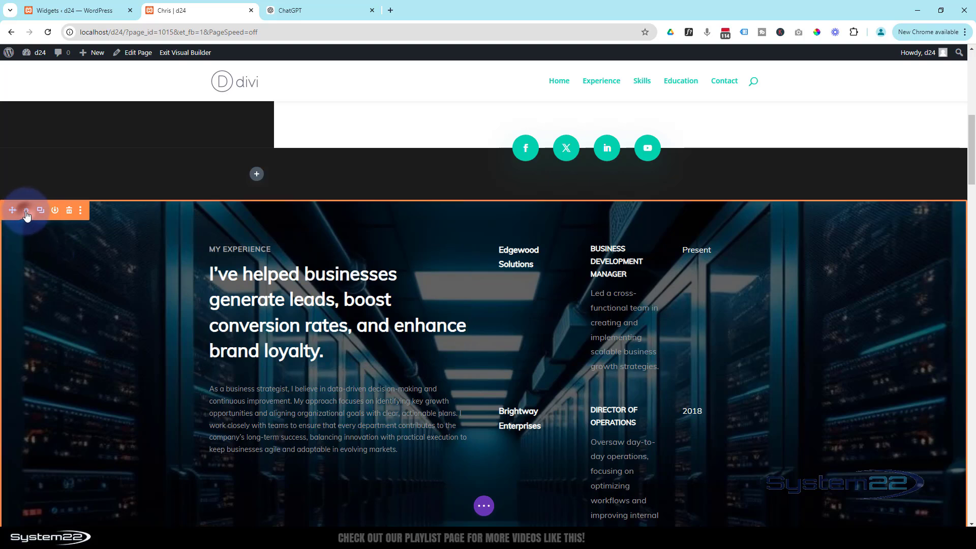
click(26, 212)
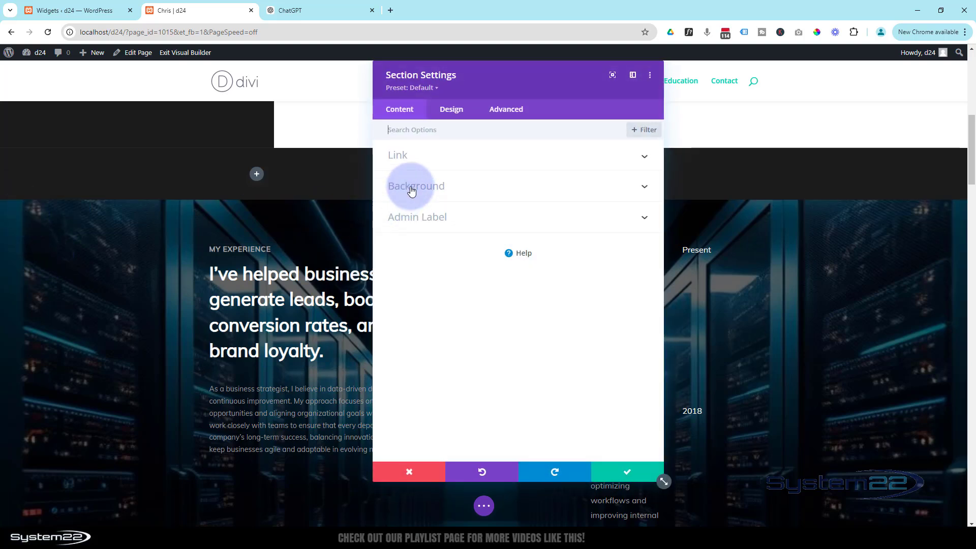
click(506, 110)
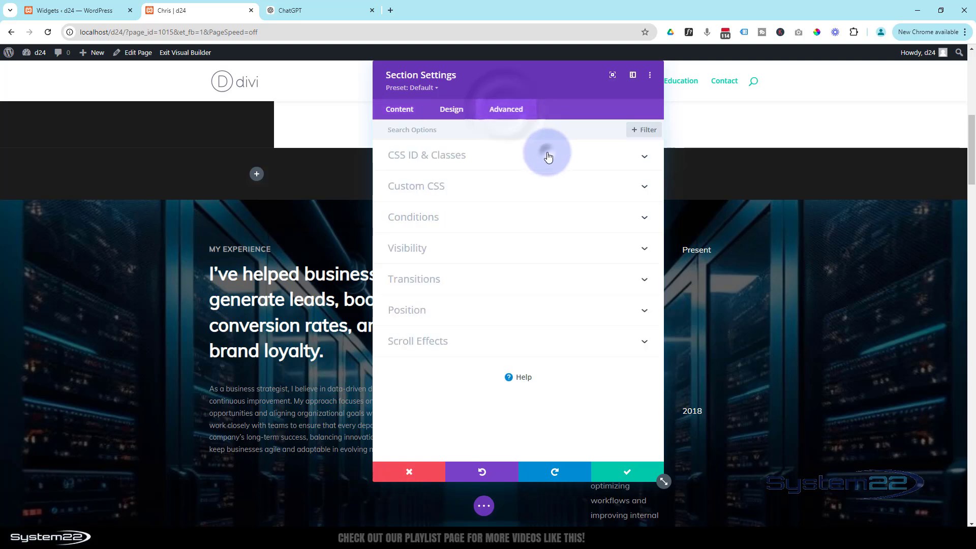
click(545, 154)
click(446, 193)
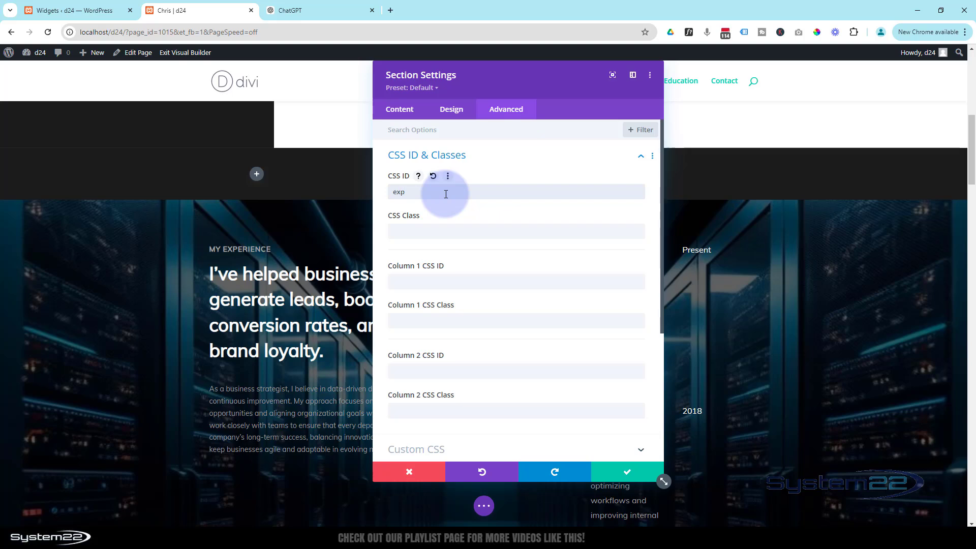
click(623, 474)
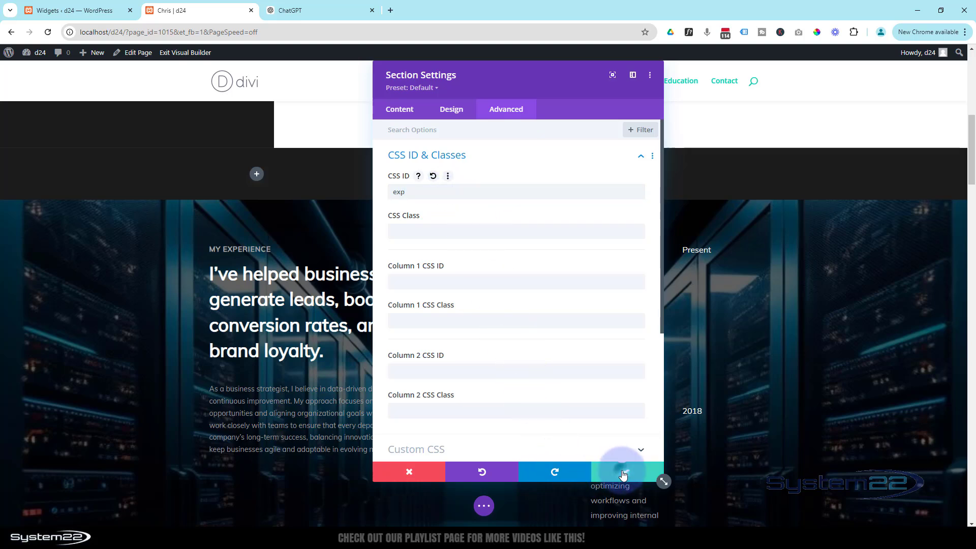
scroll(381, 299, up, 2)
scroll(381, 299, up, 6)
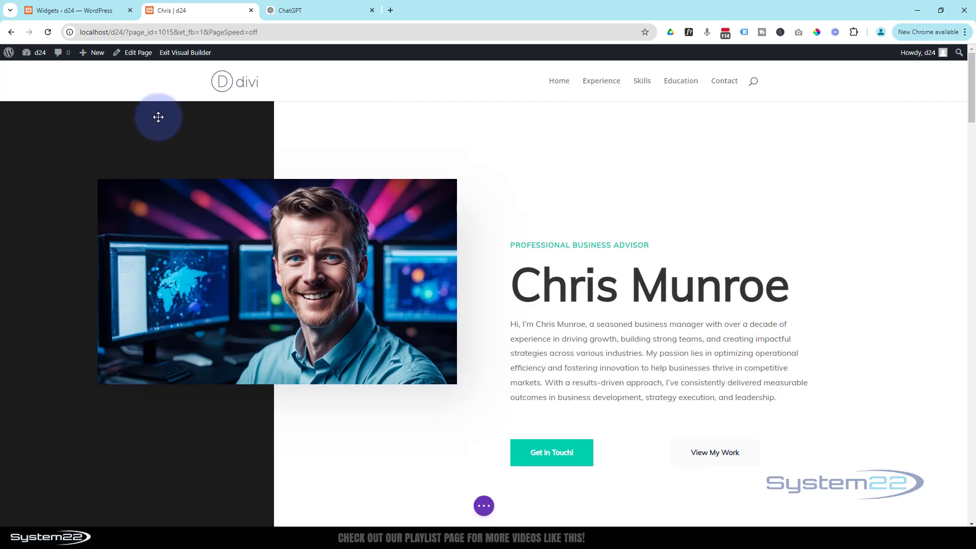
mouse_move(160, 107)
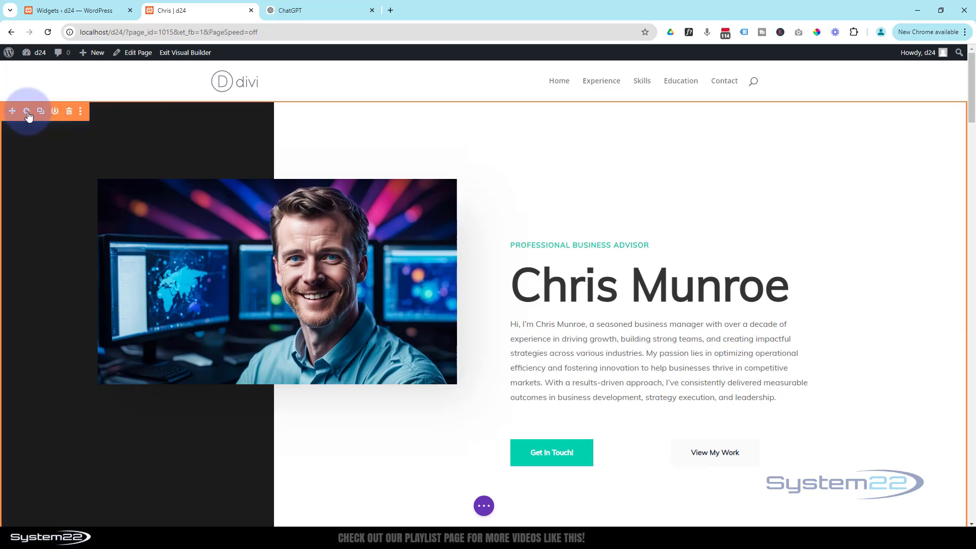
mouse_move(24, 117)
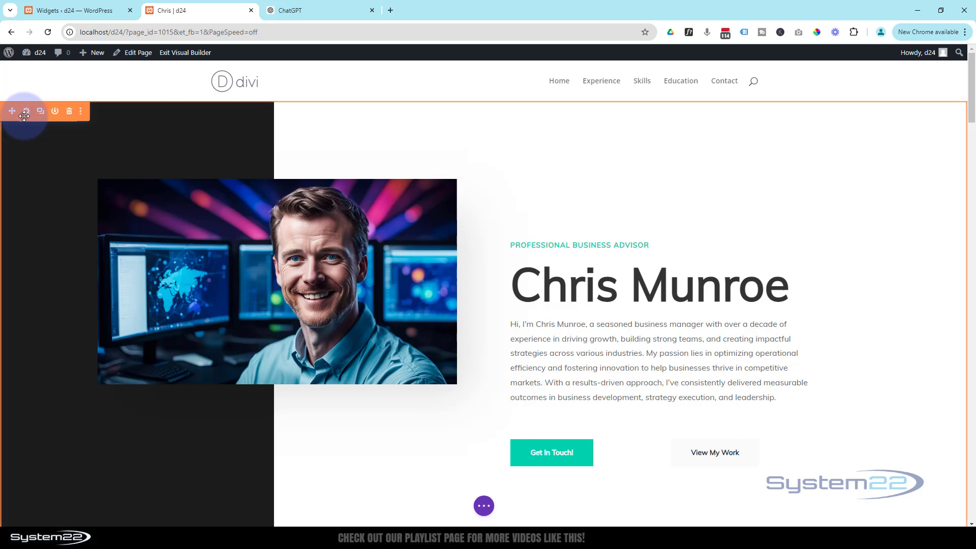
click(28, 112)
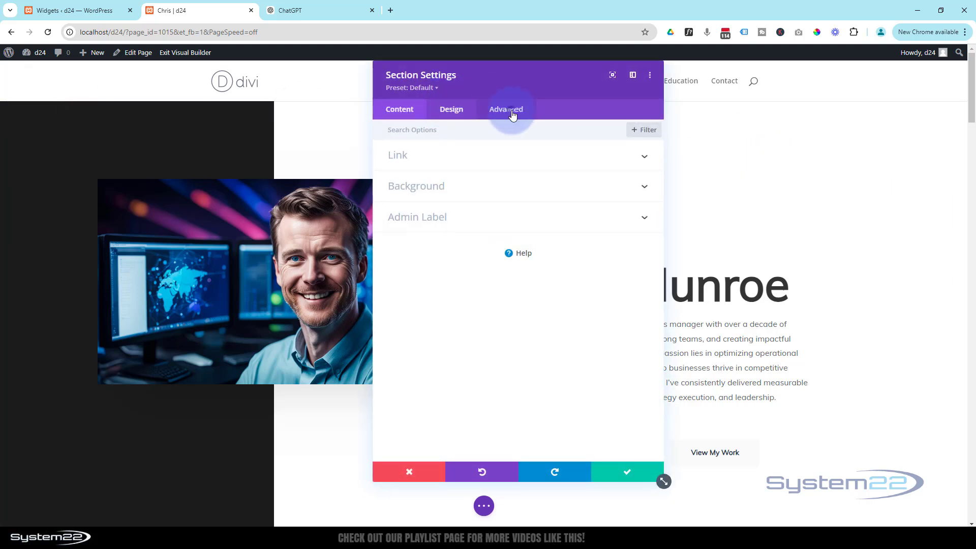
click(513, 109)
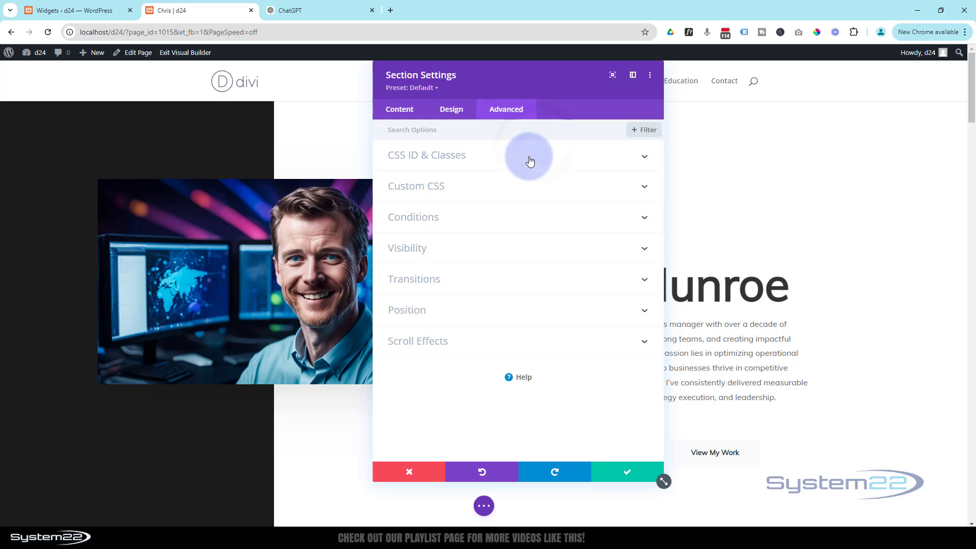
click(575, 159)
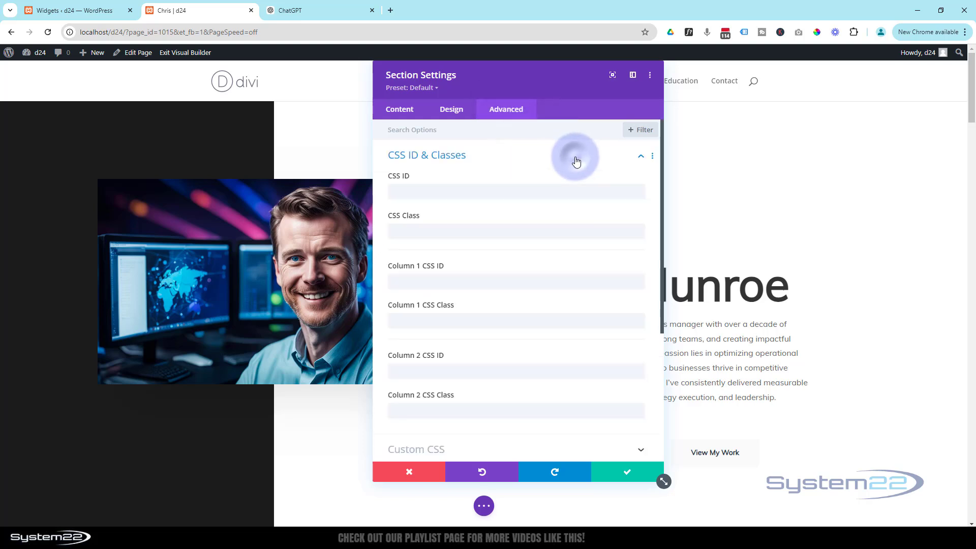
click(434, 190)
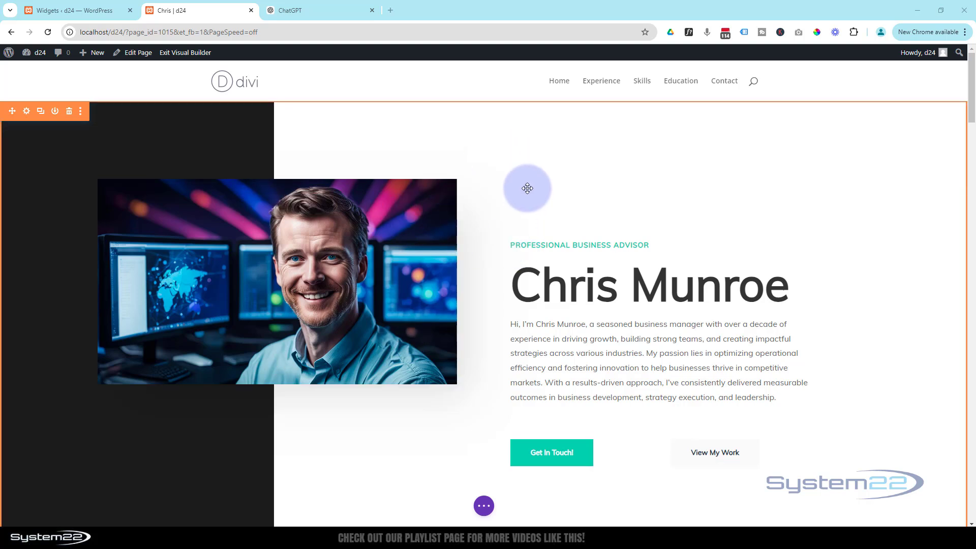
Step: Set the hero's Get In Touch! button link URL to '#contact' and save
scroll(519, 186, down, 2)
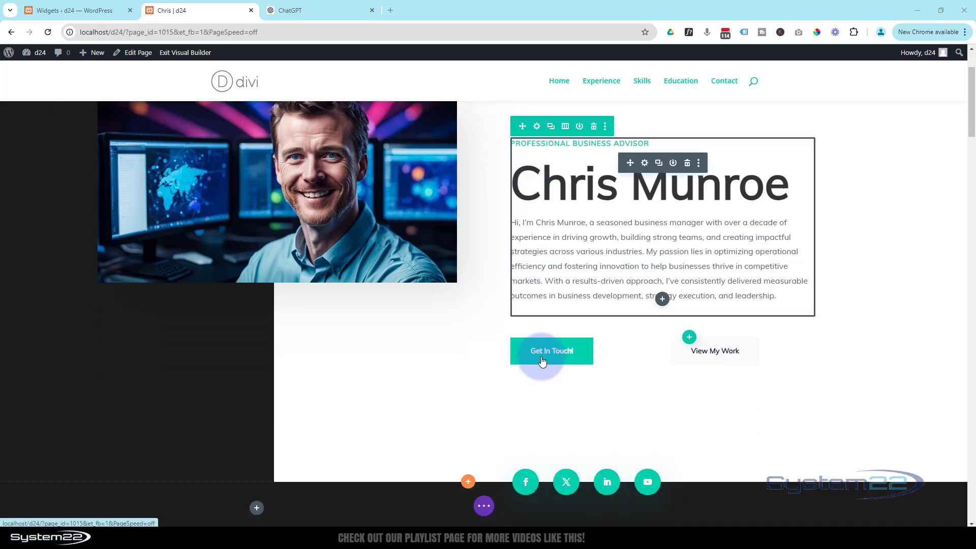
mouse_move(542, 362)
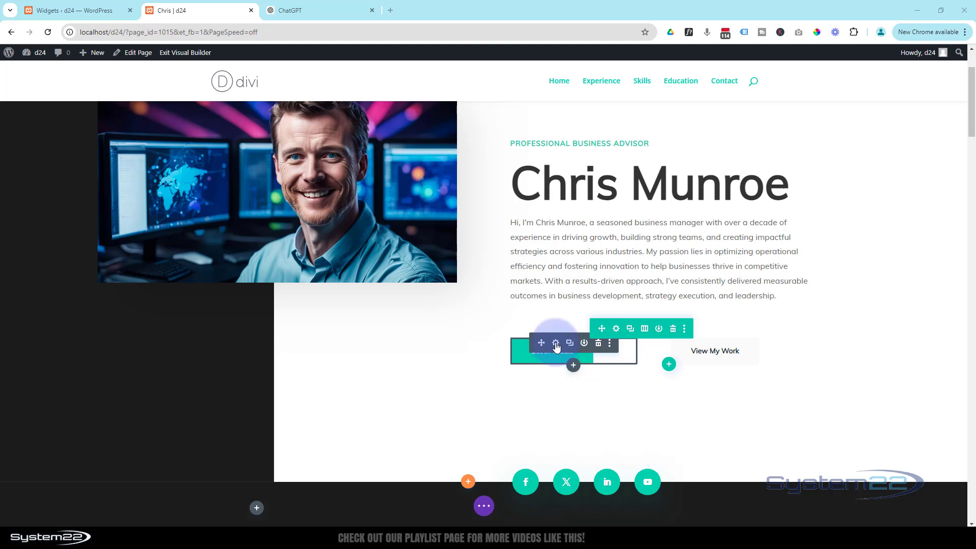
click(556, 346)
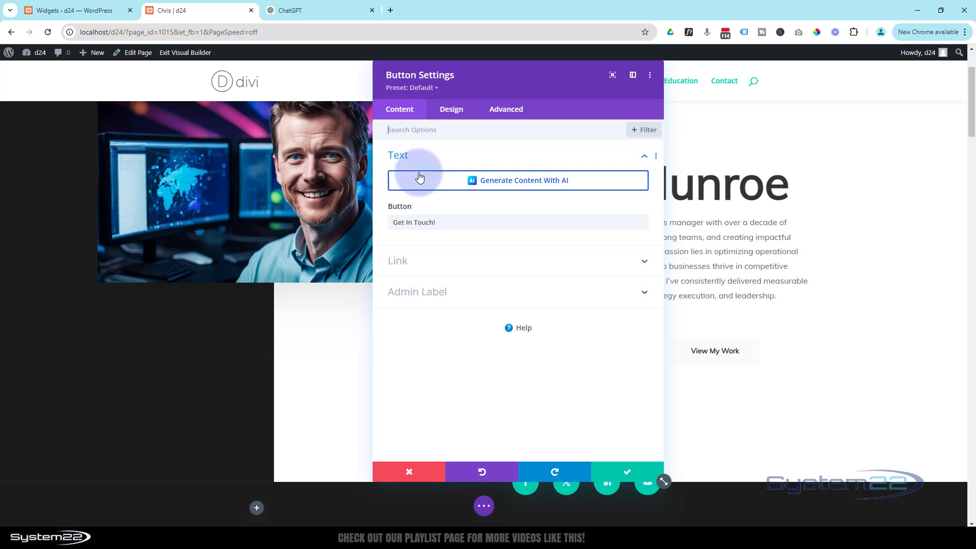
click(438, 261)
click(402, 227)
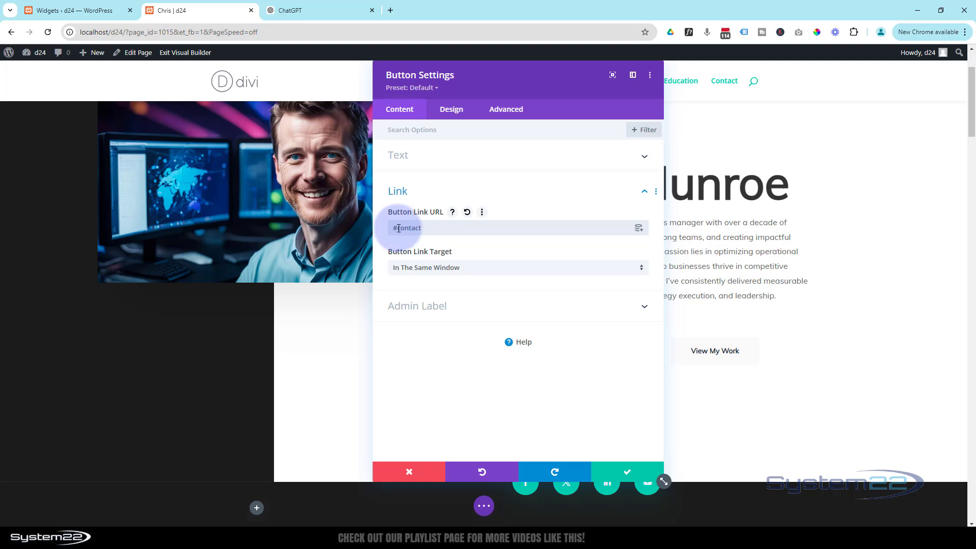
click(629, 472)
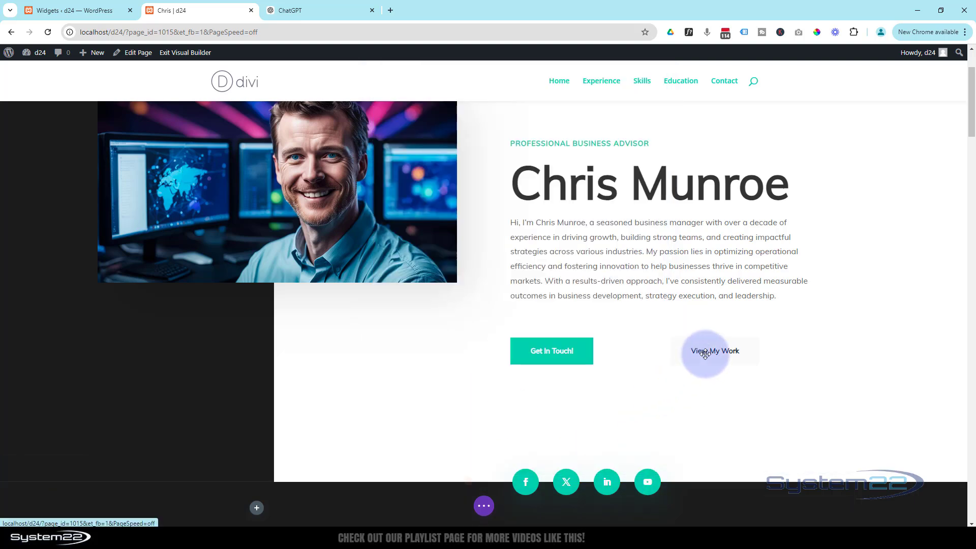
Step: Set the View My Work button link URL to '#skills' and save
click(716, 345)
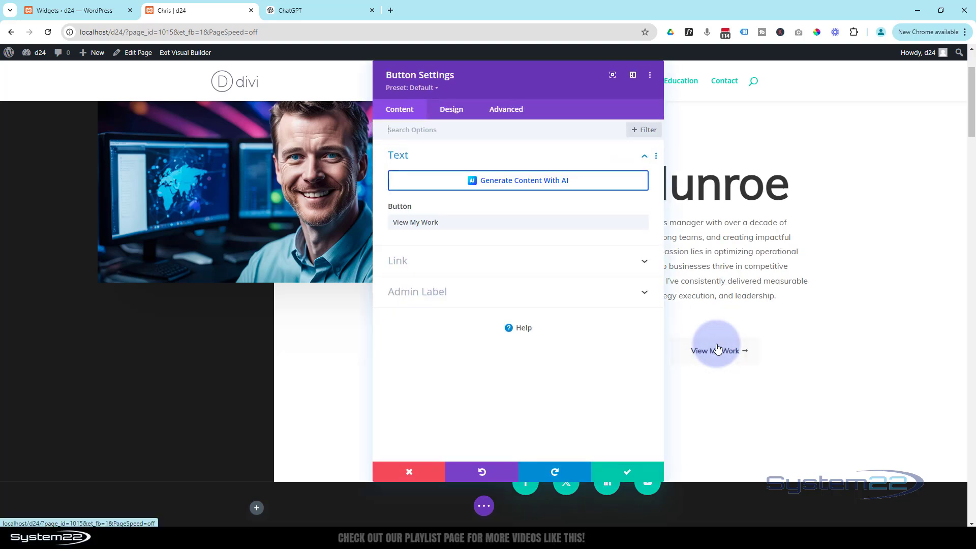
click(428, 268)
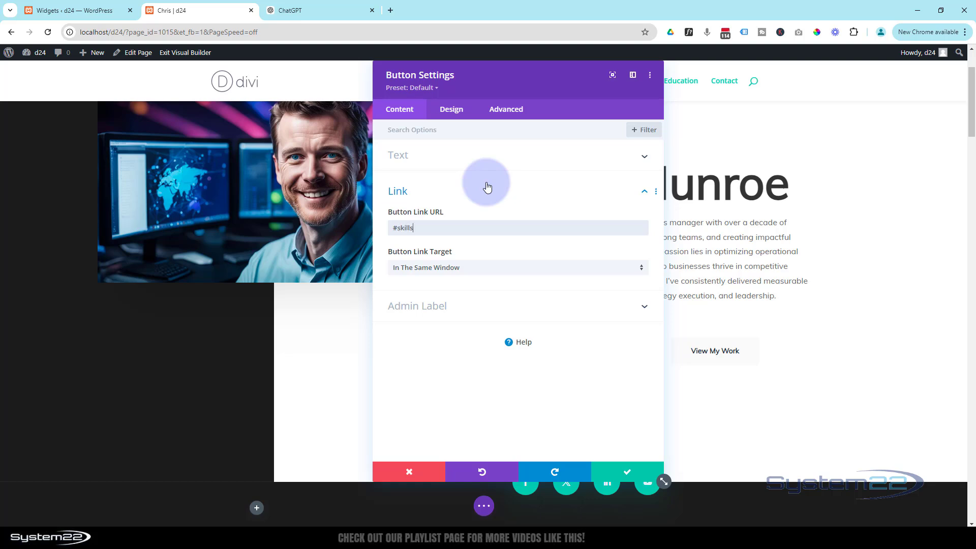
click(631, 474)
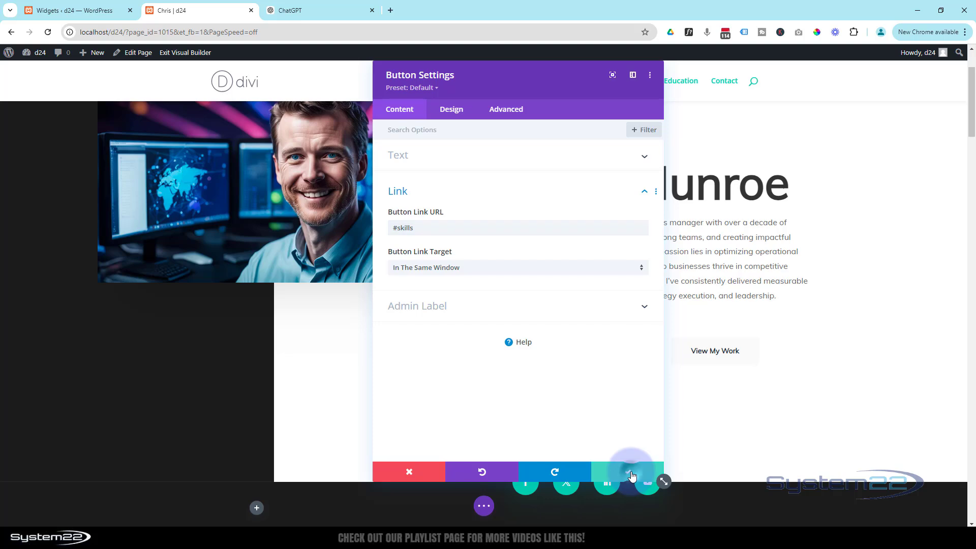
scroll(687, 402, down, 2)
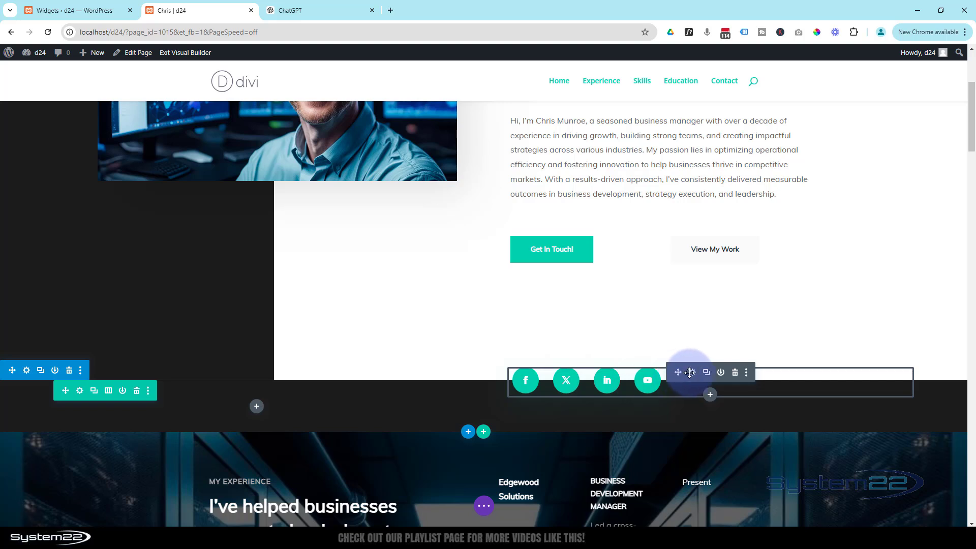
click(693, 374)
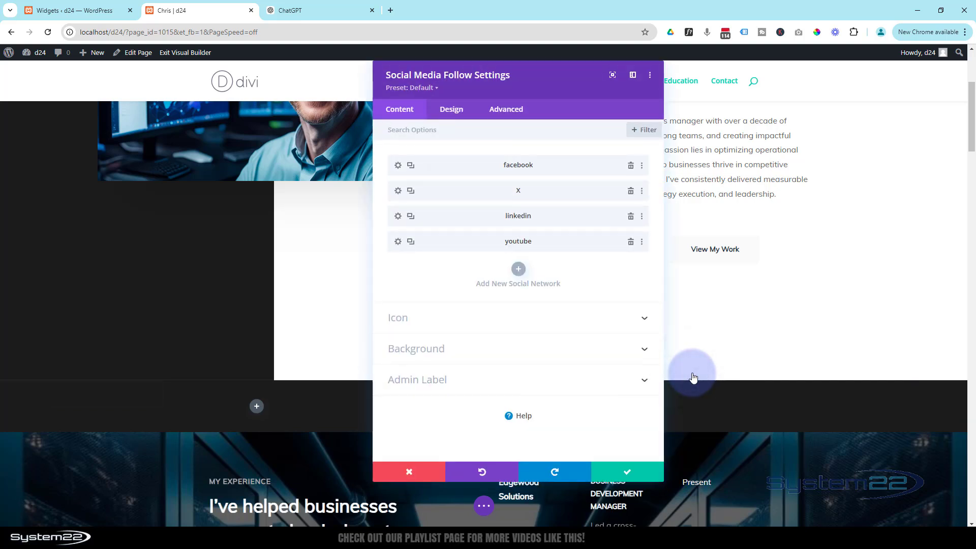
click(399, 165)
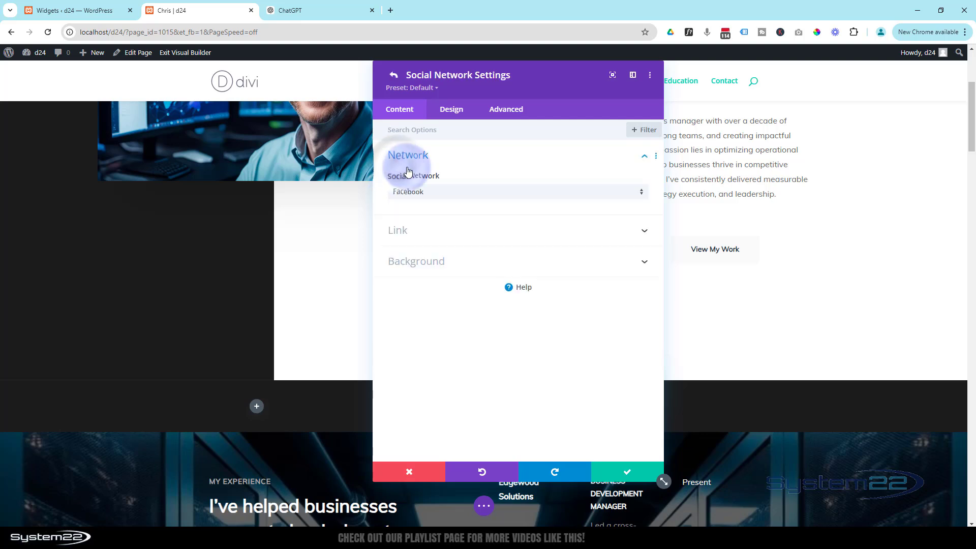
click(426, 232)
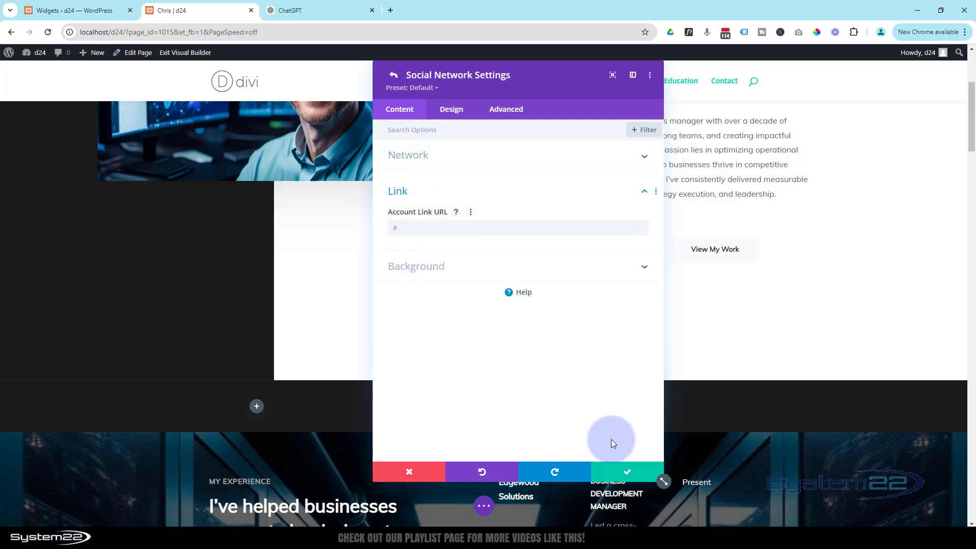
click(627, 472)
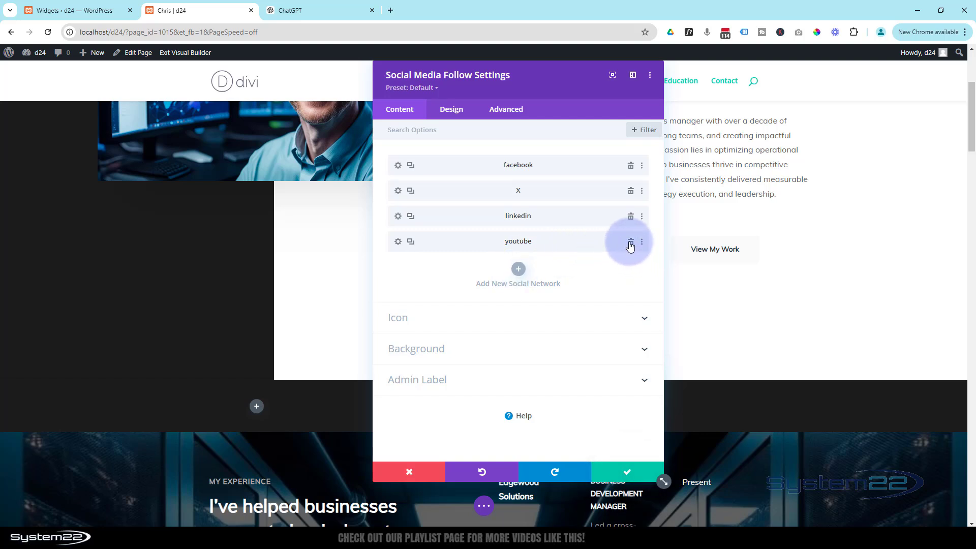
click(613, 472)
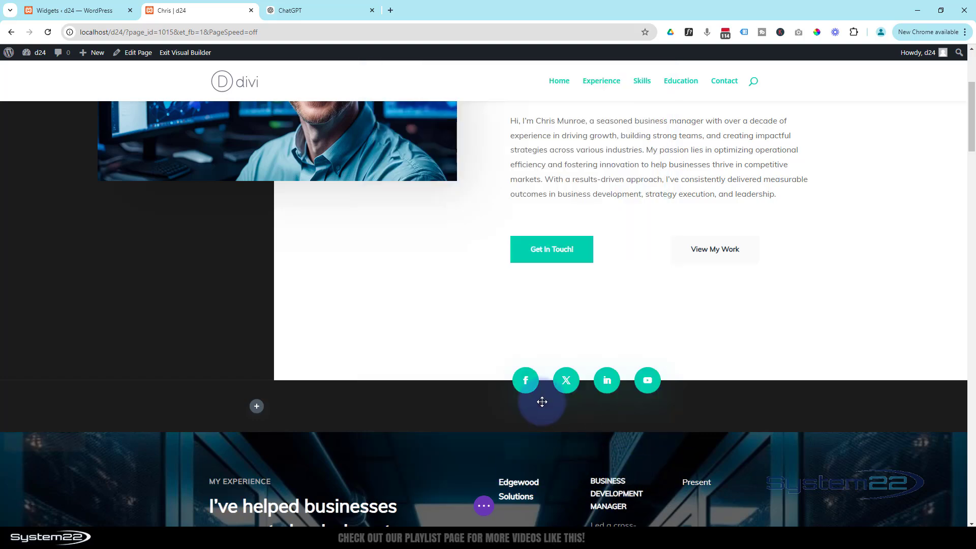
Step: Set the Experience section's More Info button link URL to '#contact' and save
scroll(339, 414, down, 3)
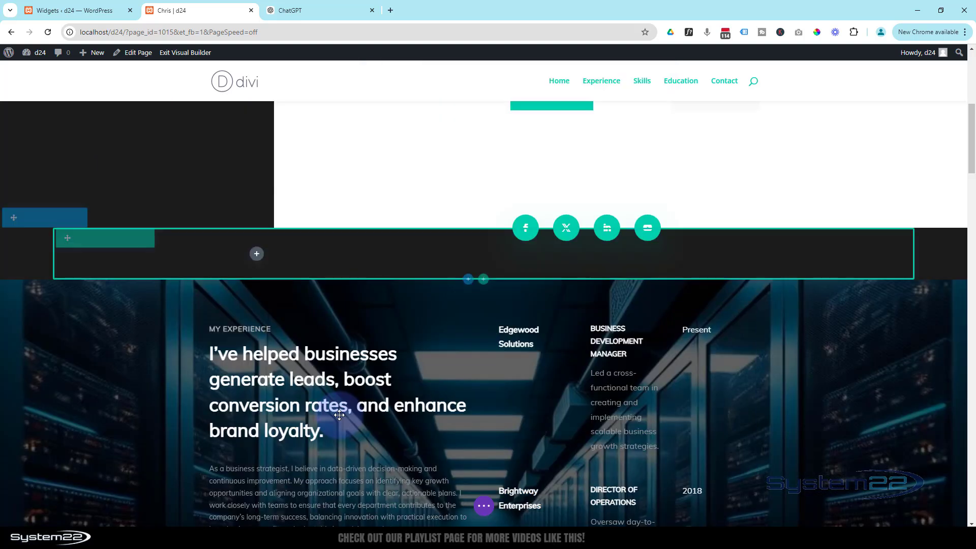
scroll(339, 415, down, 6)
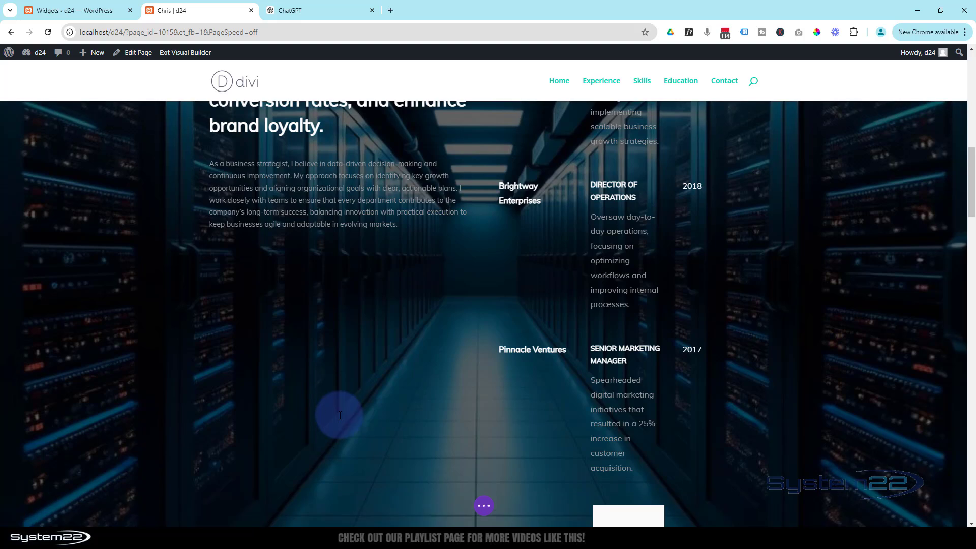
scroll(340, 415, down, 4)
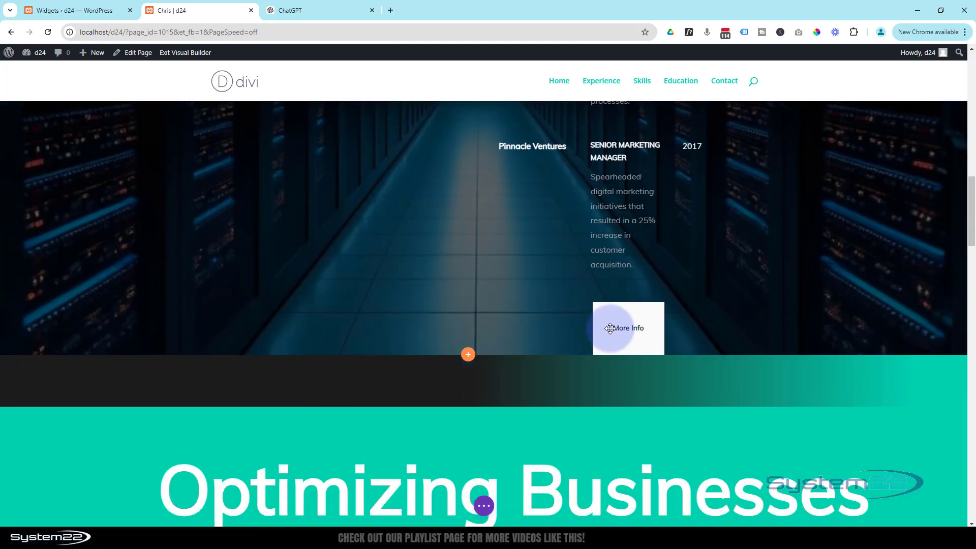
mouse_move(627, 344)
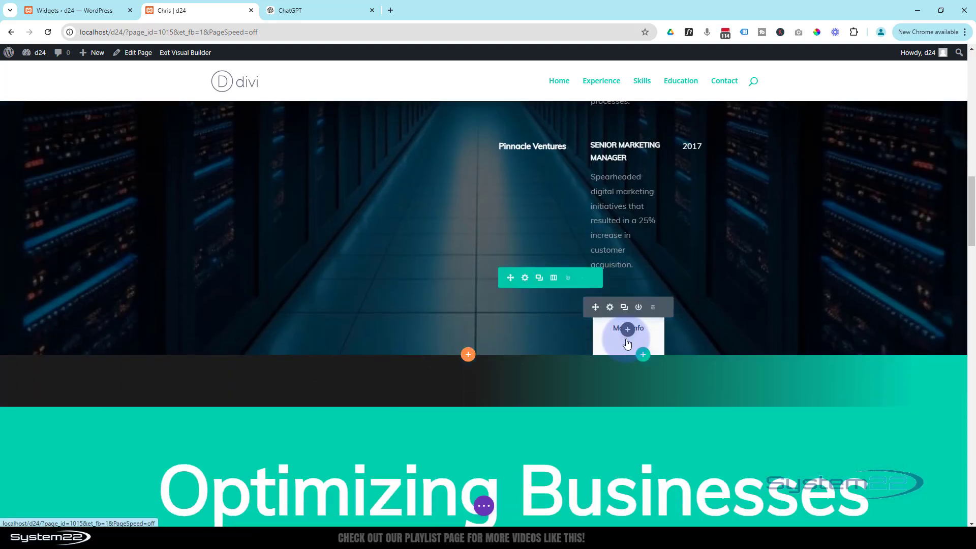
click(611, 307)
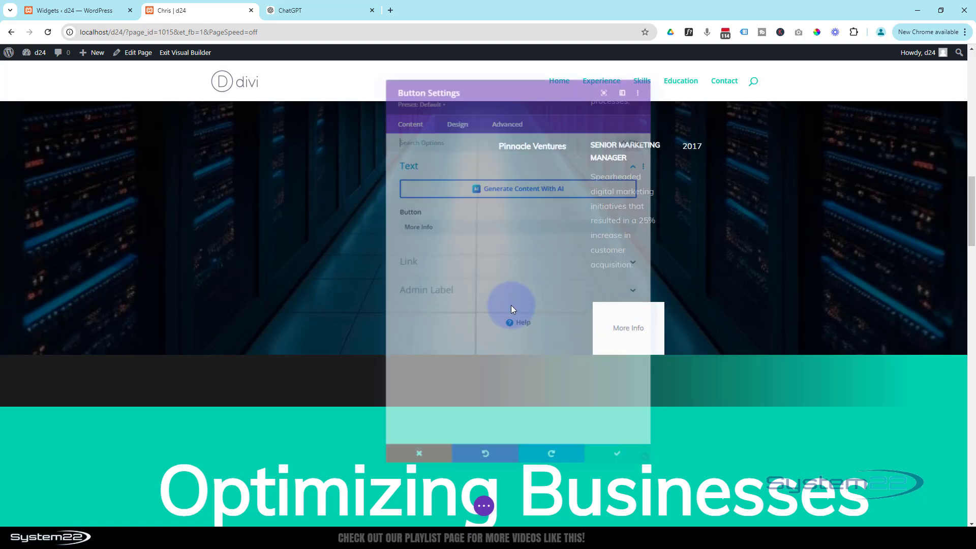
click(423, 259)
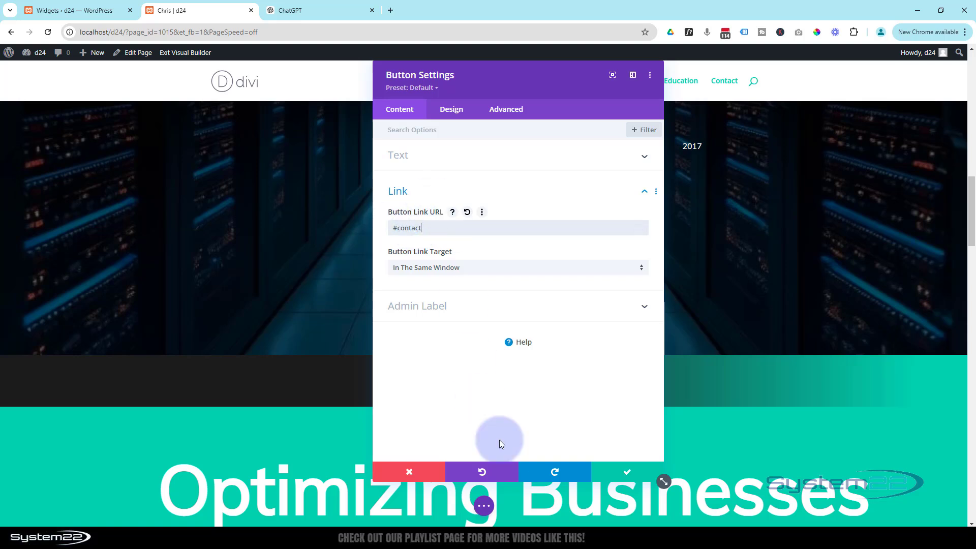
click(618, 474)
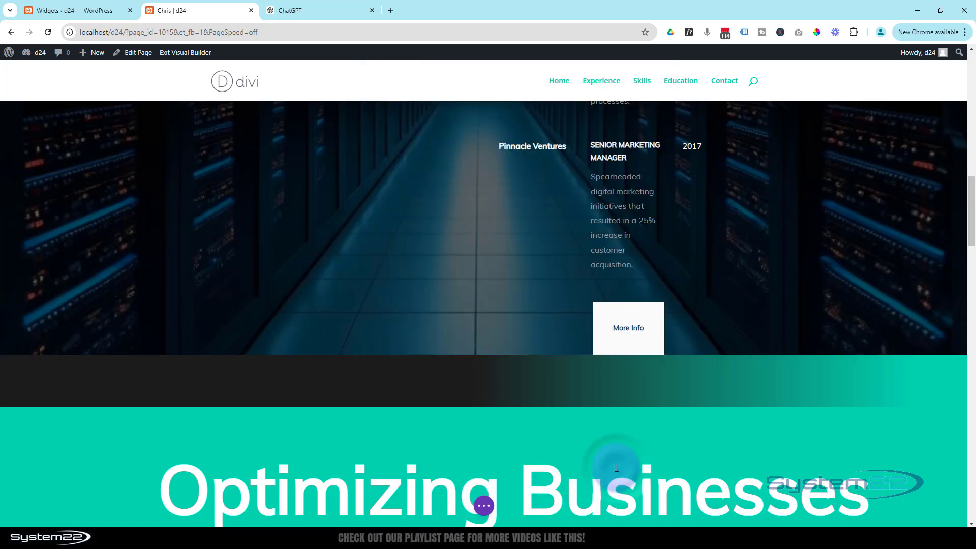
Step: Set the Let's Start a Conversation button link URL to '#contact' and save
scroll(620, 471, down, 4)
scroll(621, 468, down, 5)
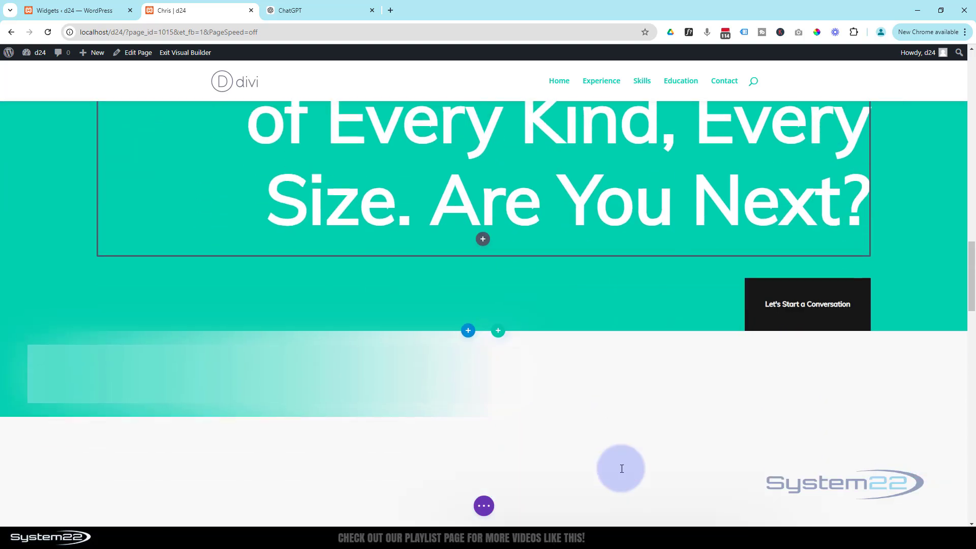
mouse_move(822, 256)
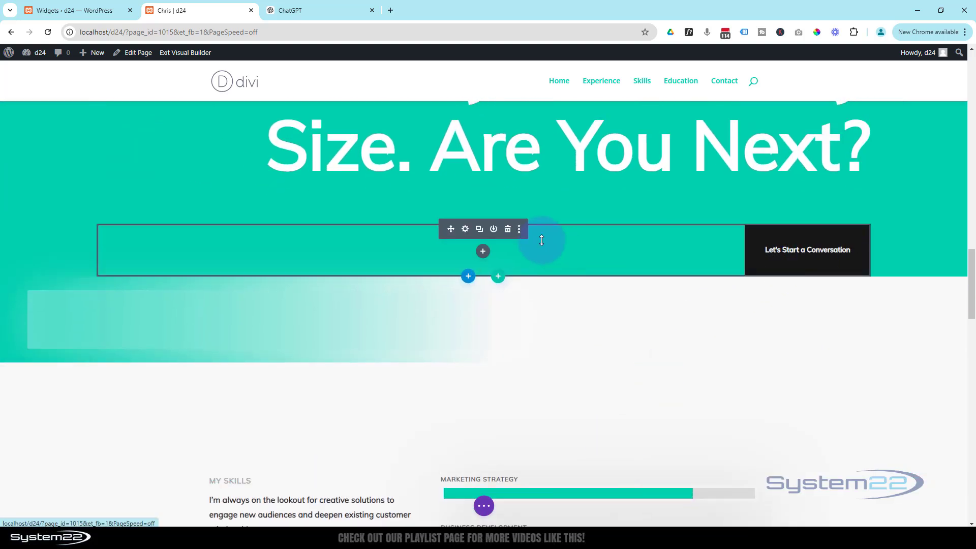
click(466, 230)
click(425, 260)
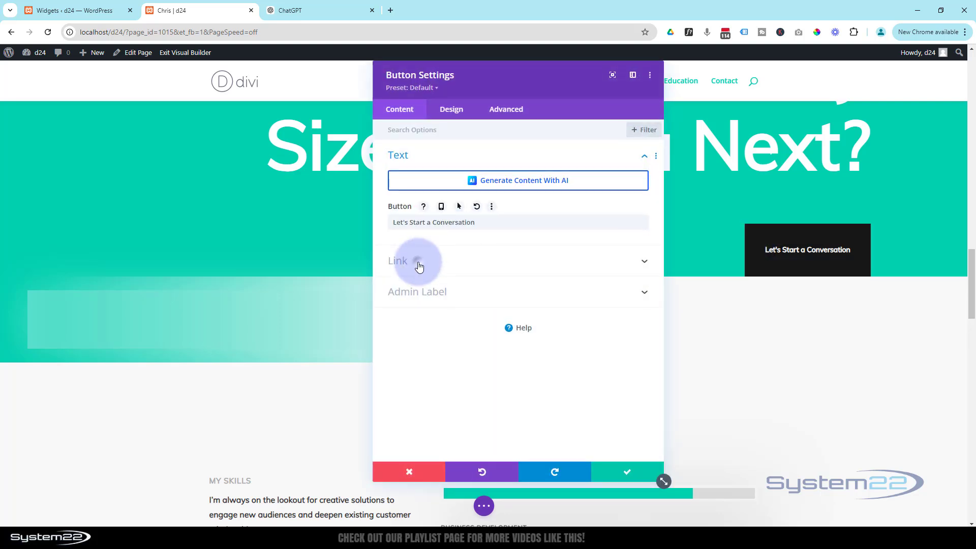
click(415, 226)
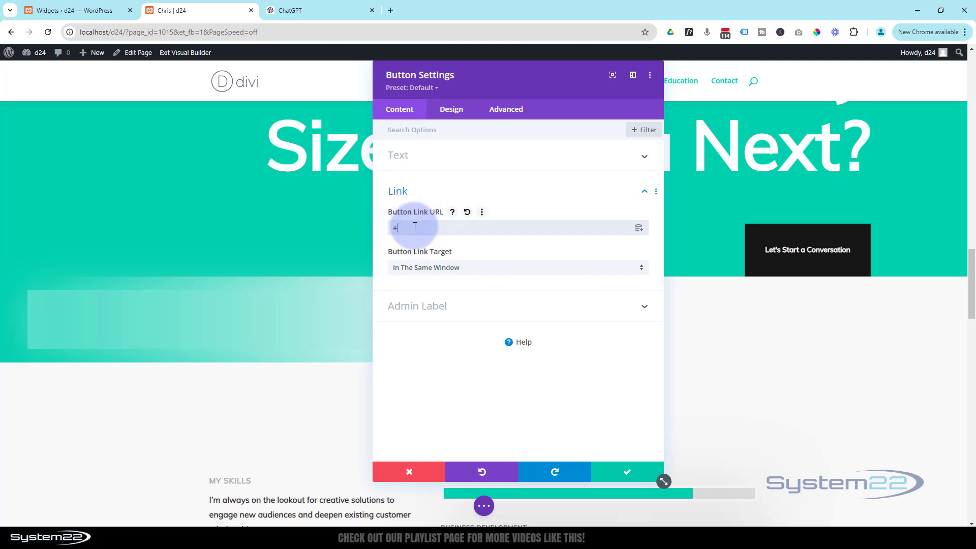
click(624, 470)
Step: Scroll through the Chris page back up to the hero section, then return to the Widgets ‹ d24 admin tab
scroll(623, 469, down, 6)
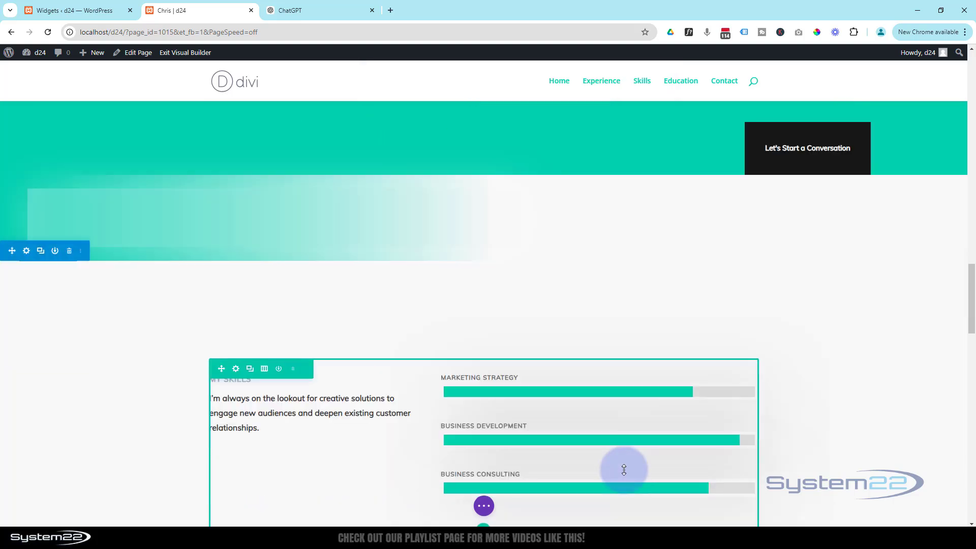
scroll(625, 470, down, 10)
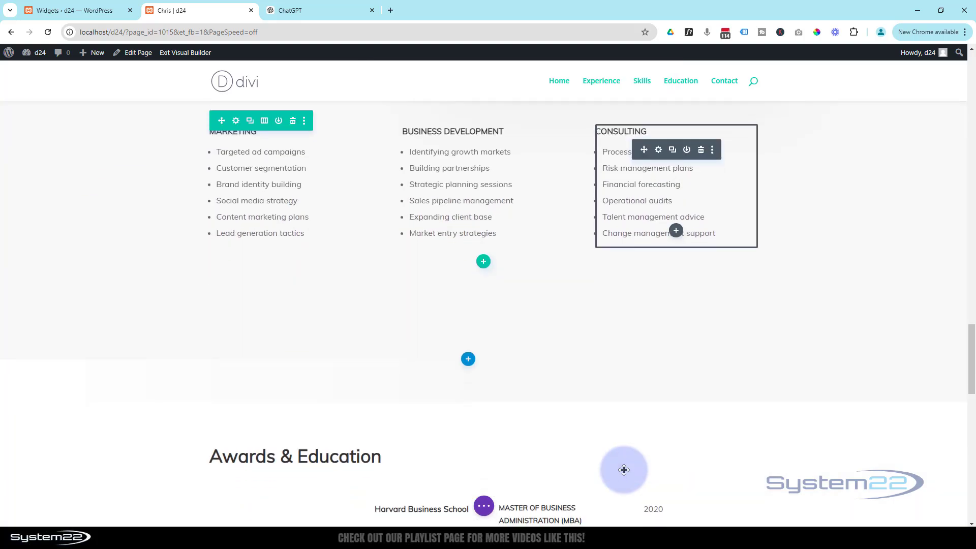
scroll(624, 470, down, 10)
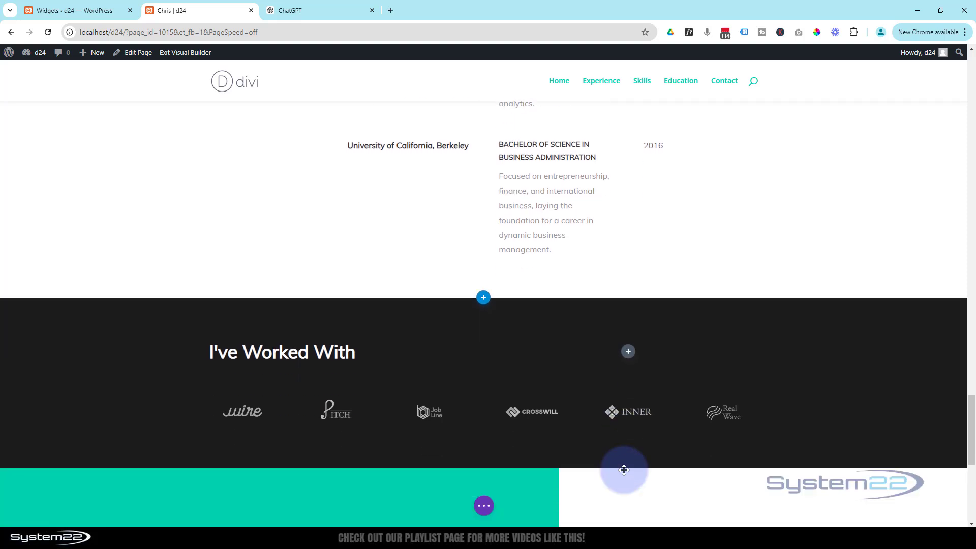
scroll(624, 470, down, 2)
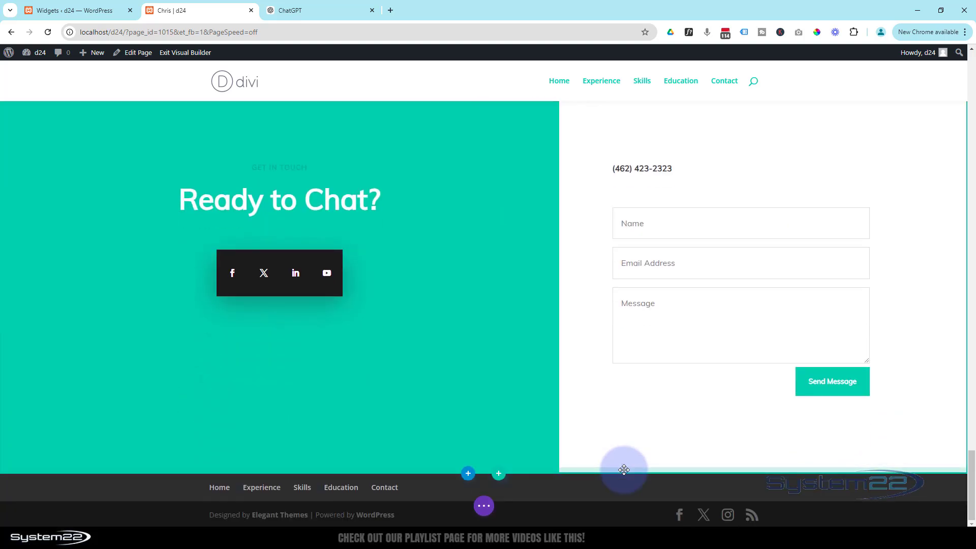
scroll(615, 402, up, 8)
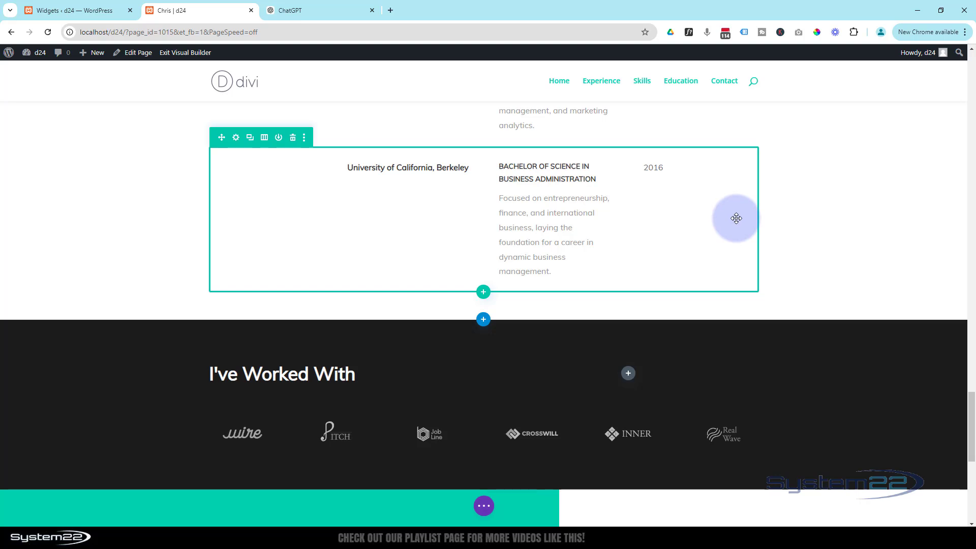
click(971, 80)
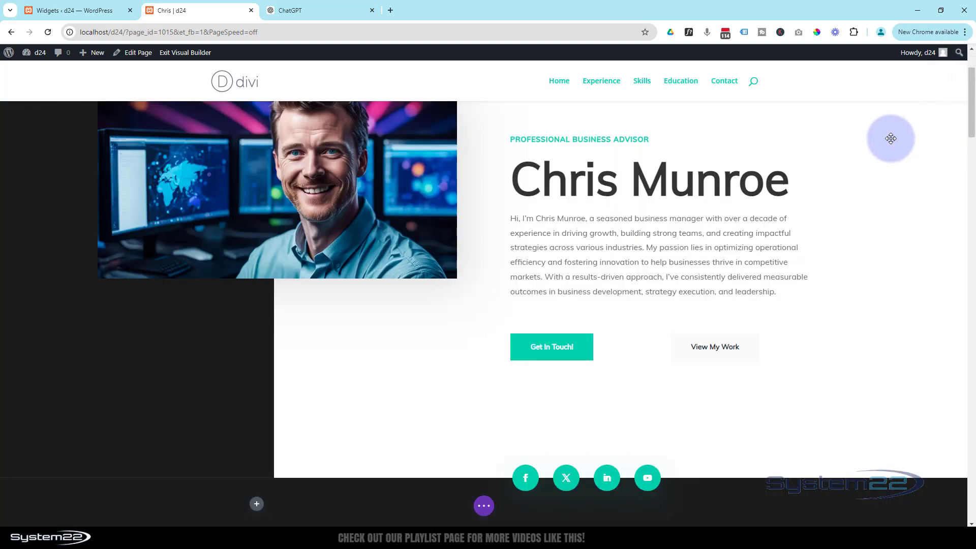
scroll(890, 138, up, 2)
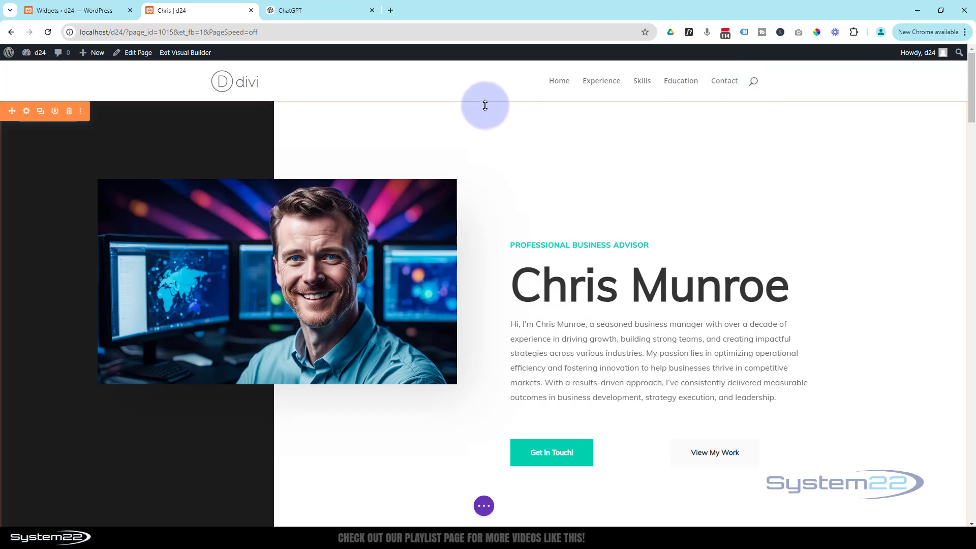
click(87, 11)
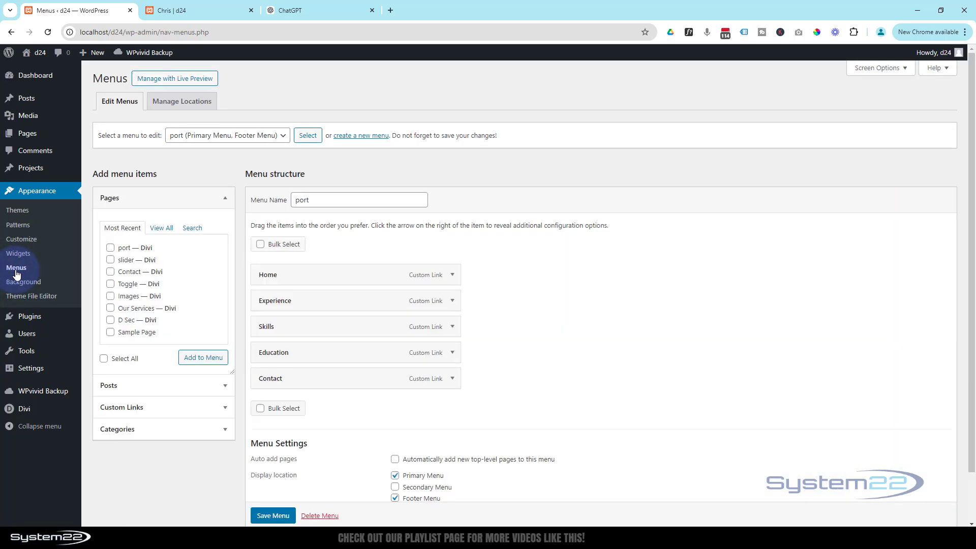
Step: Start a new menu, name it 'Chris' and create it with no display location yet
click(344, 140)
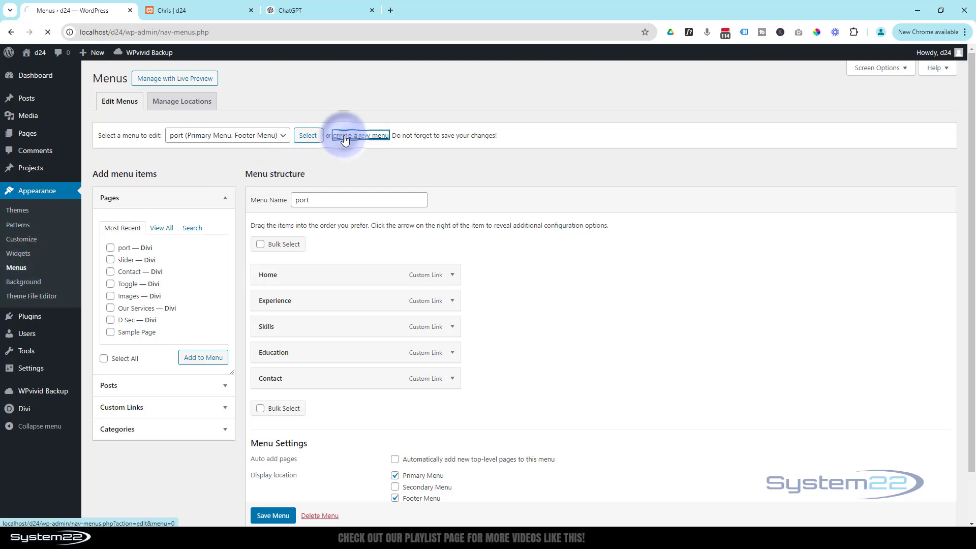
click(308, 201)
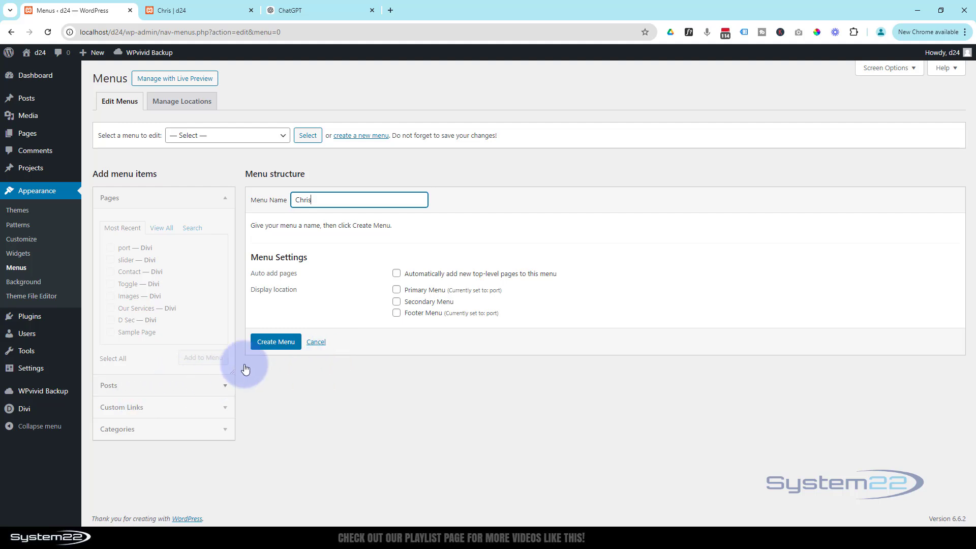
click(273, 342)
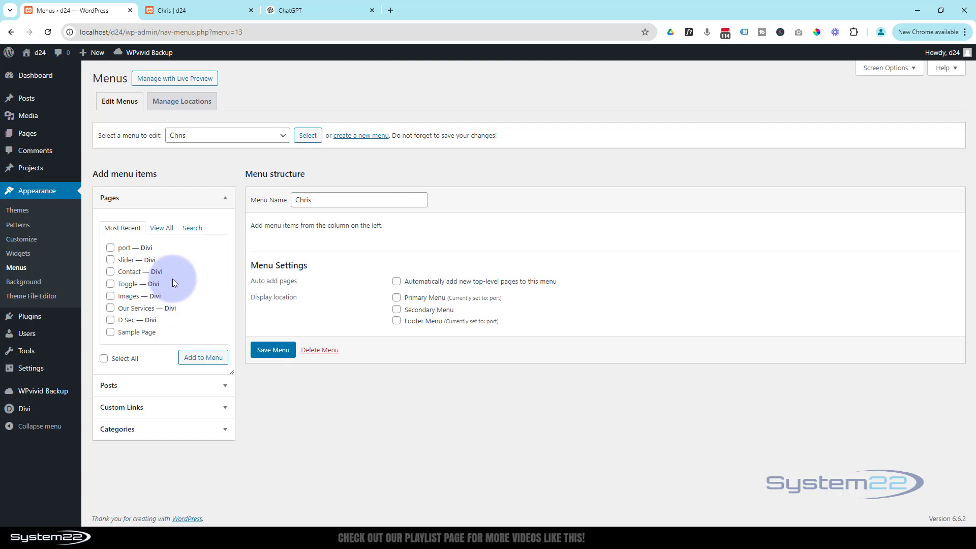
Step: Through Custom Links, add Home (#home) and Experience (#exp) to the Chris menu
click(226, 200)
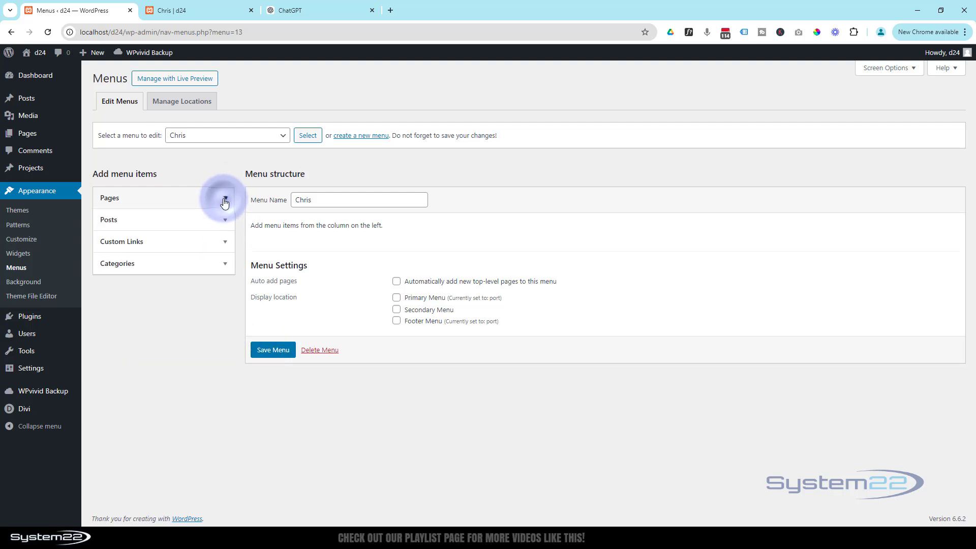
click(179, 246)
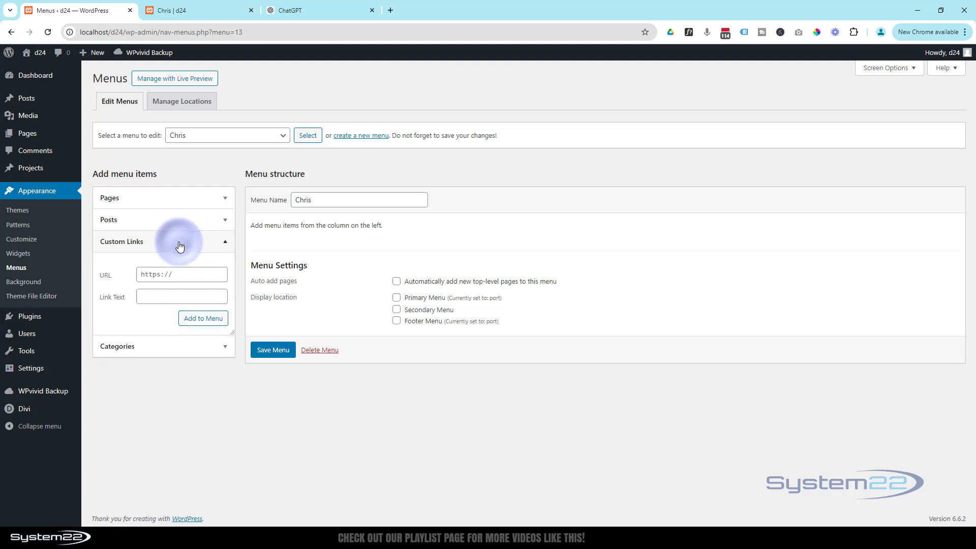
click(179, 274)
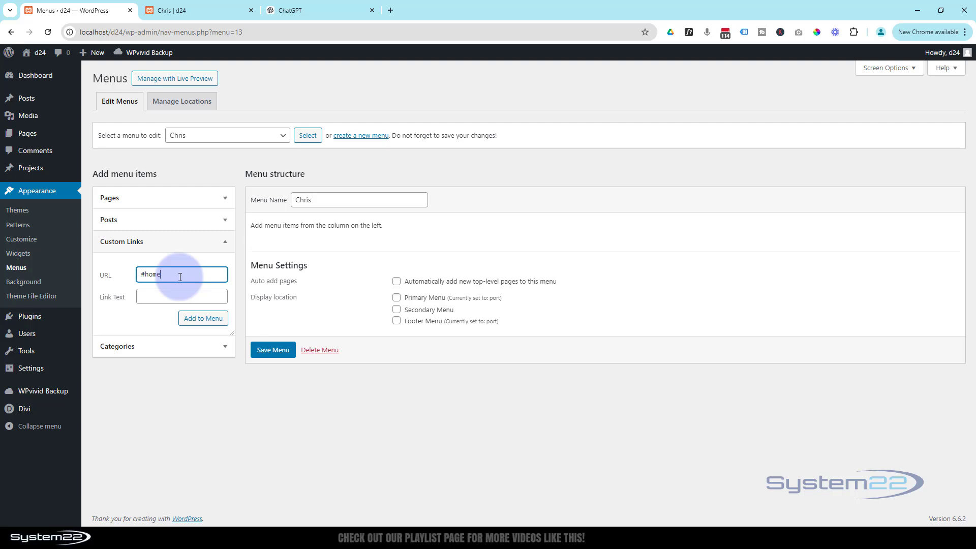
click(171, 299)
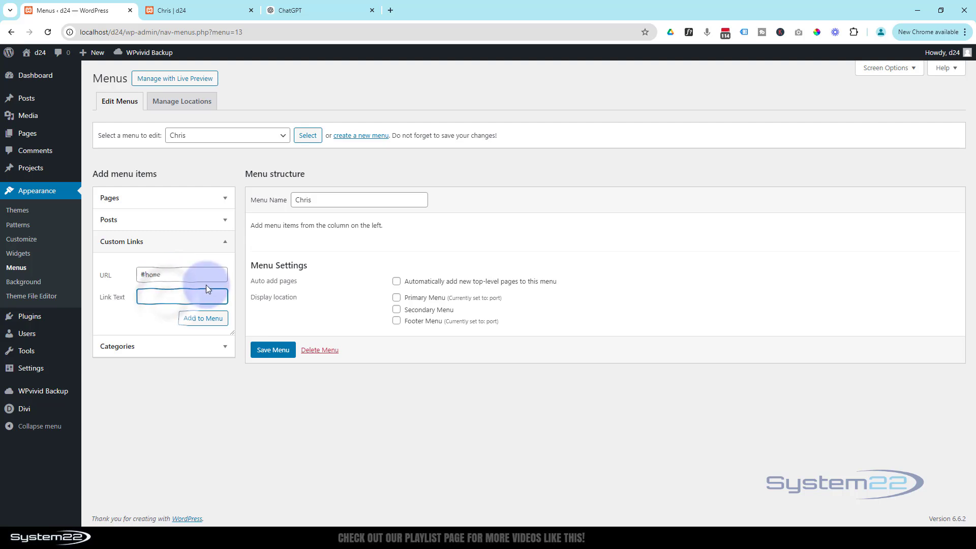
text(Home)
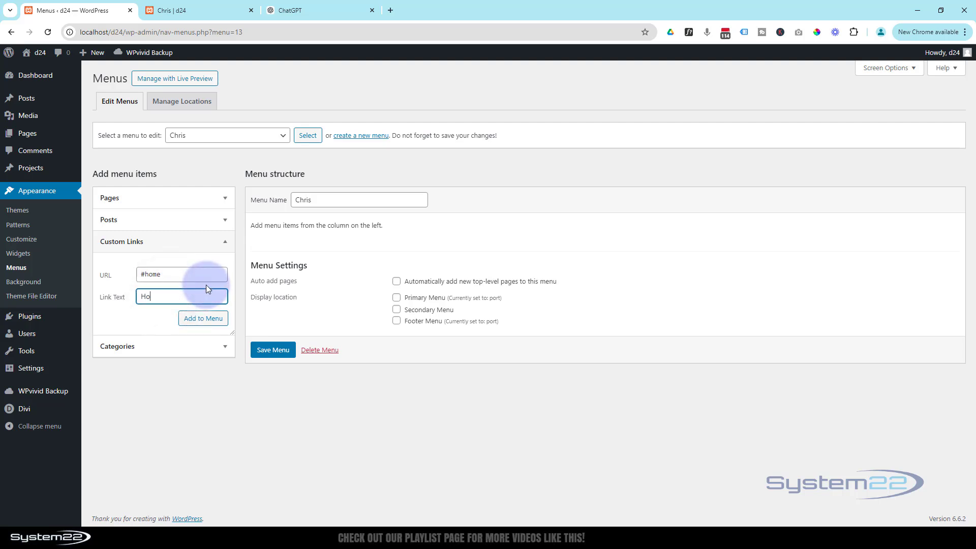
click(208, 324)
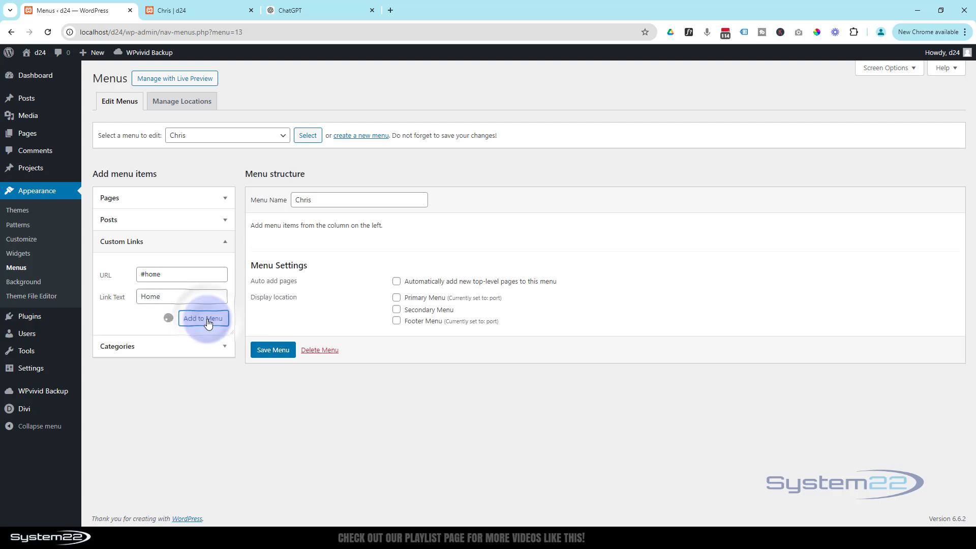
click(175, 277)
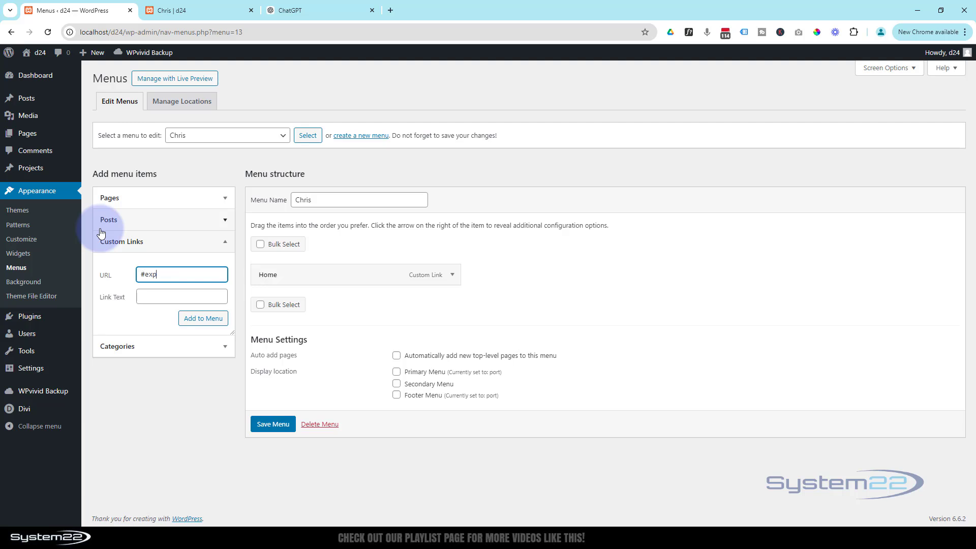
click(151, 300)
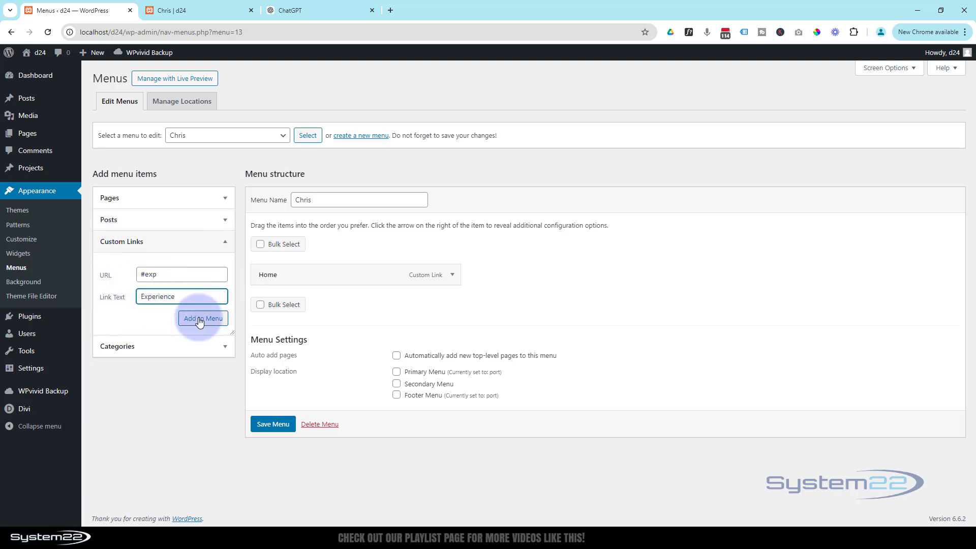
click(200, 320)
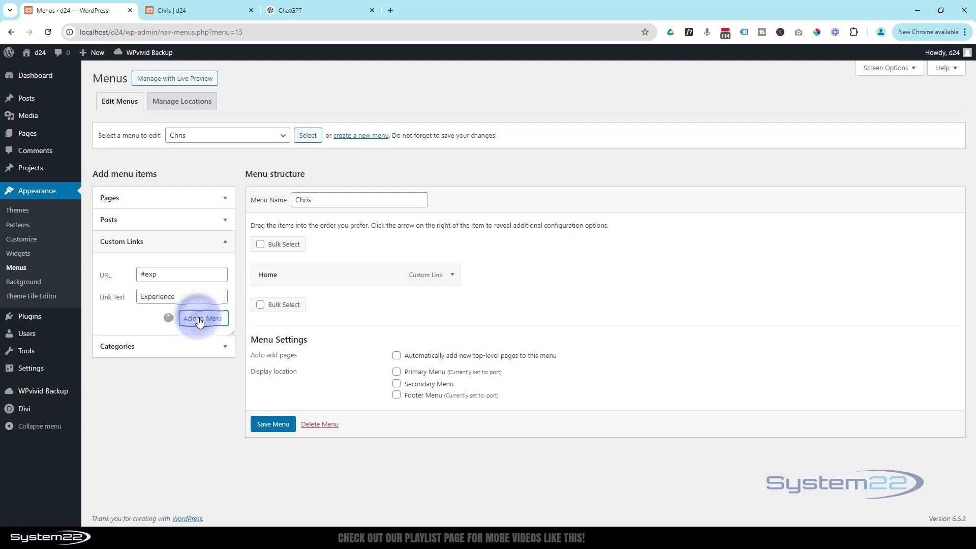
Step: Add custom links My Skills (#skills) and Education (#edu) to the Chris menu
click(173, 275)
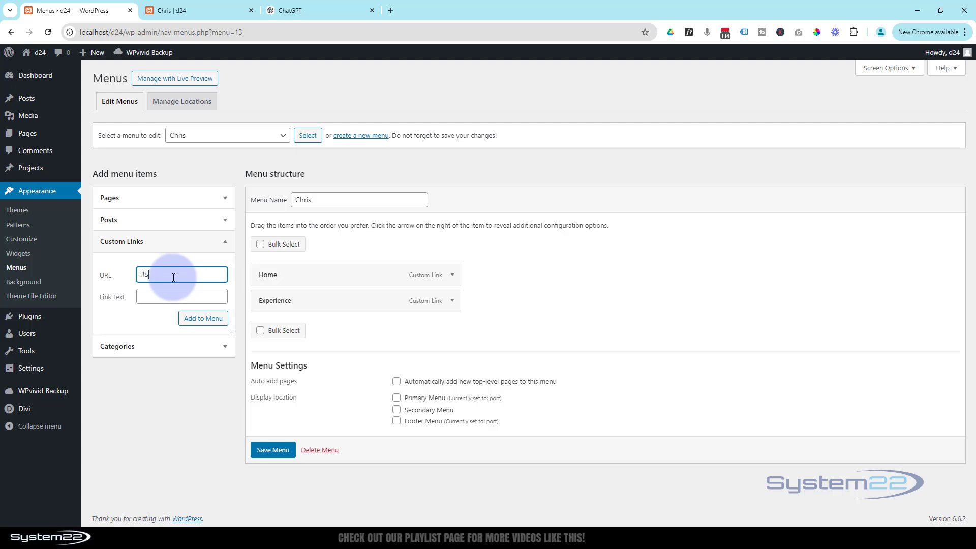
click(163, 295)
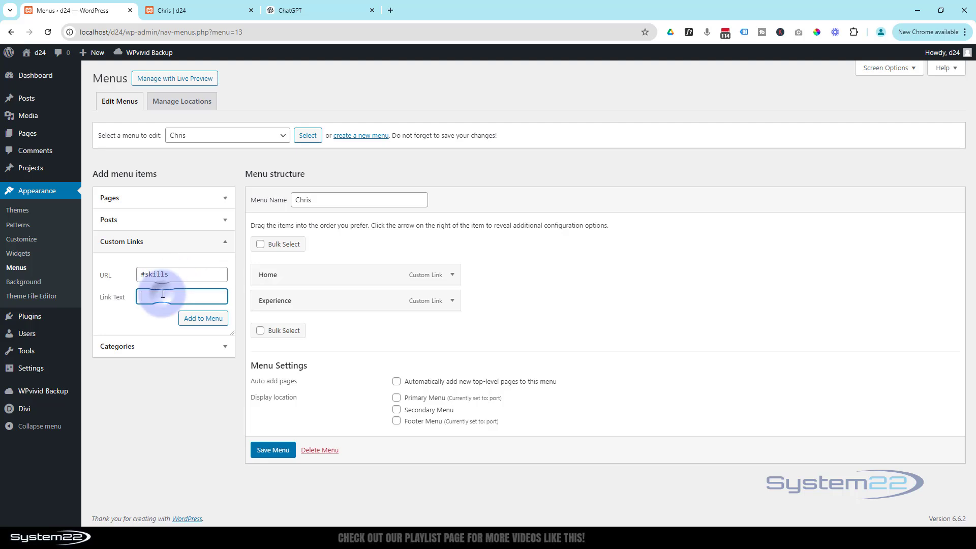
text(My Skills)
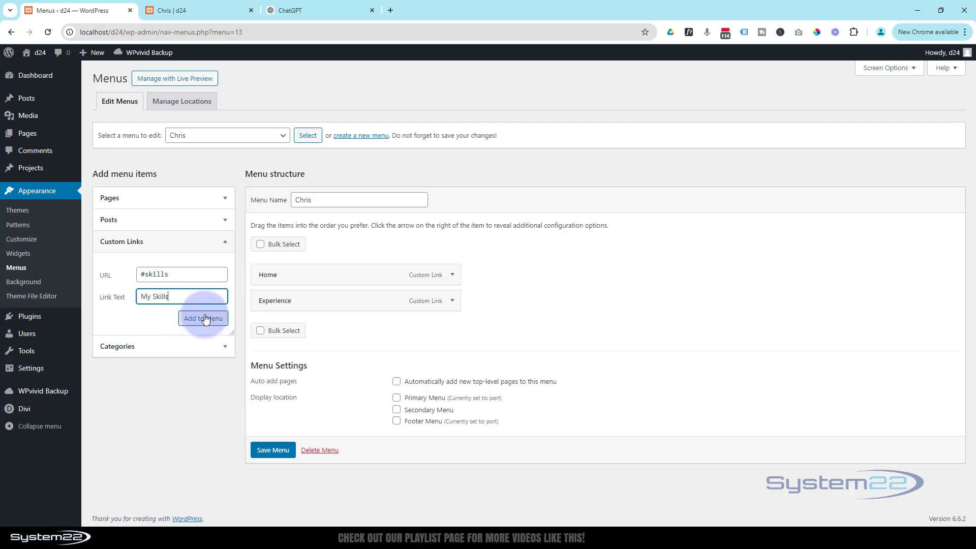
click(202, 318)
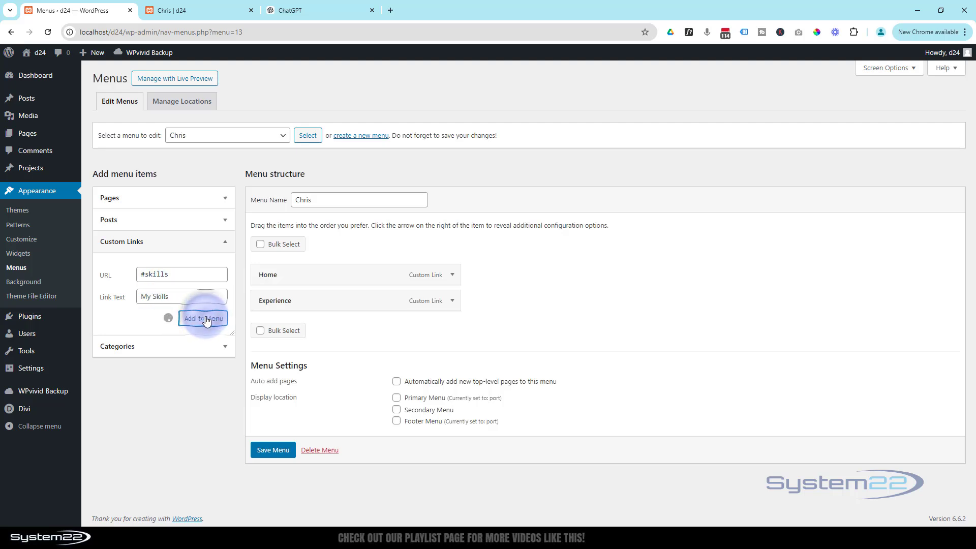
click(166, 274)
text(#edu)
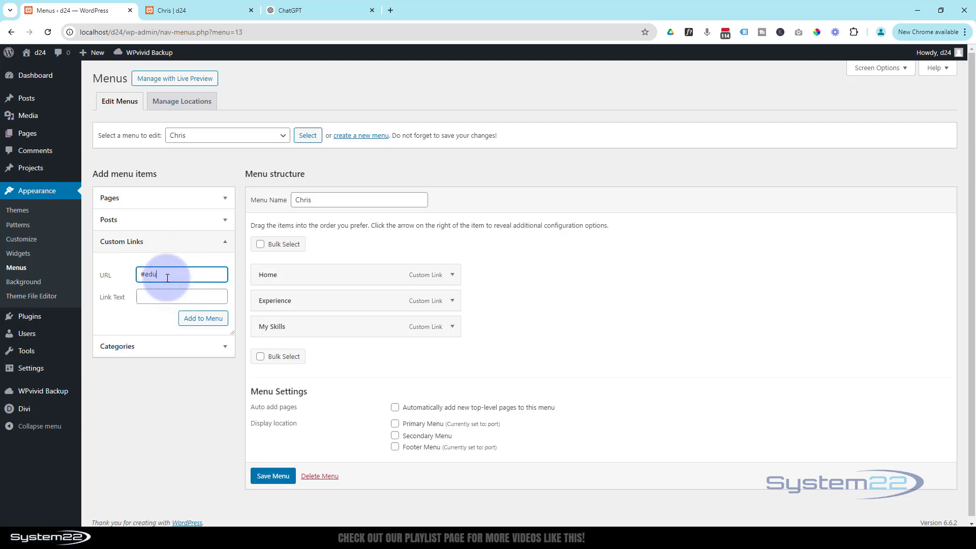
click(173, 297)
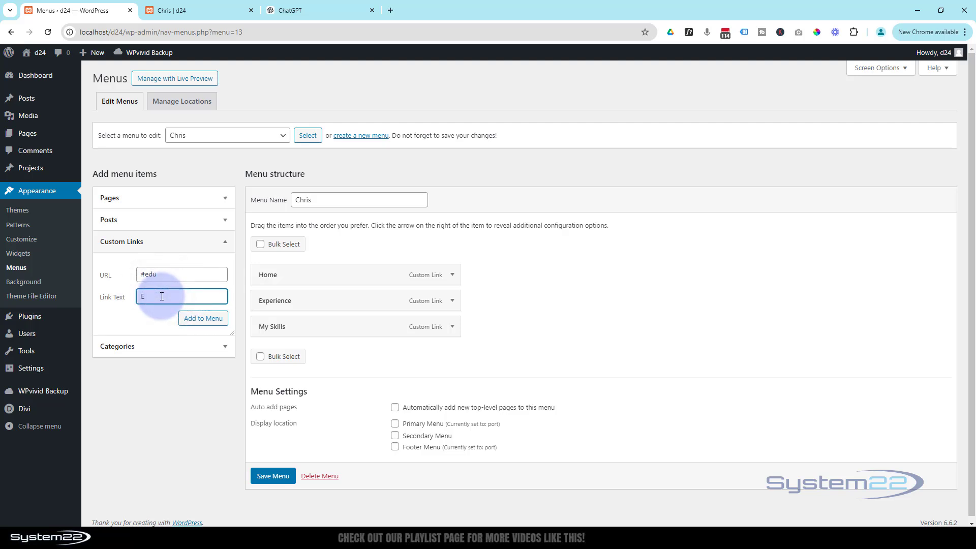
text(Education)
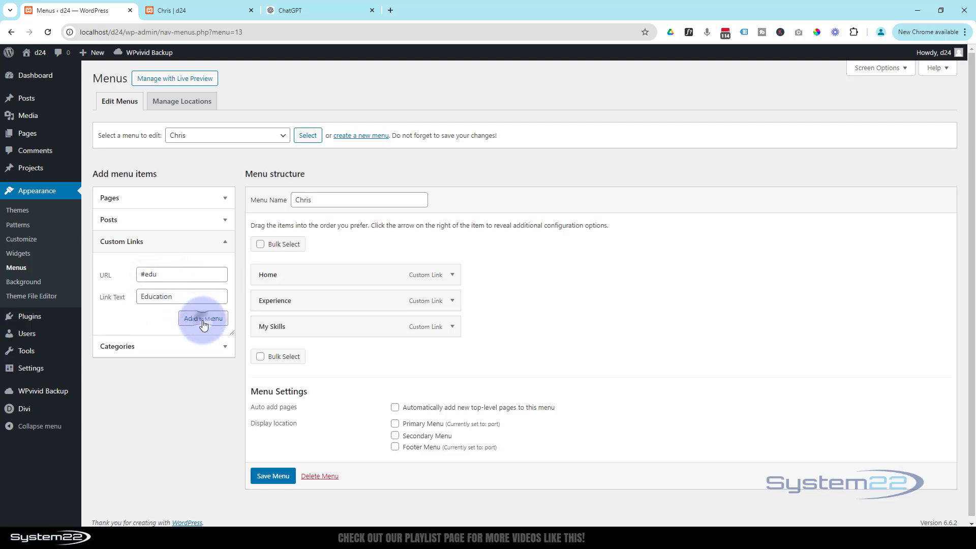
click(204, 319)
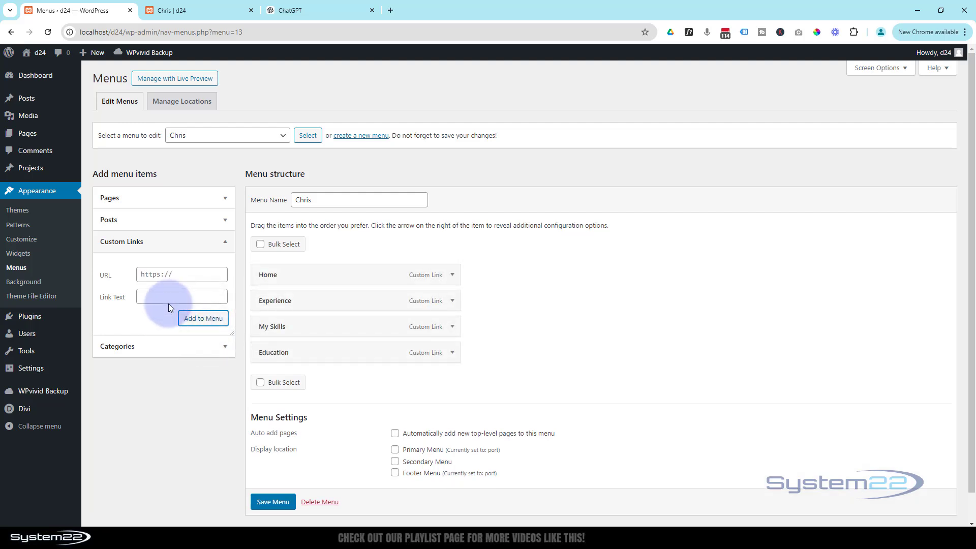
Step: Add the Contact Me (#contact) custom link, bringing the menu to five links
click(177, 274)
text(#contact)
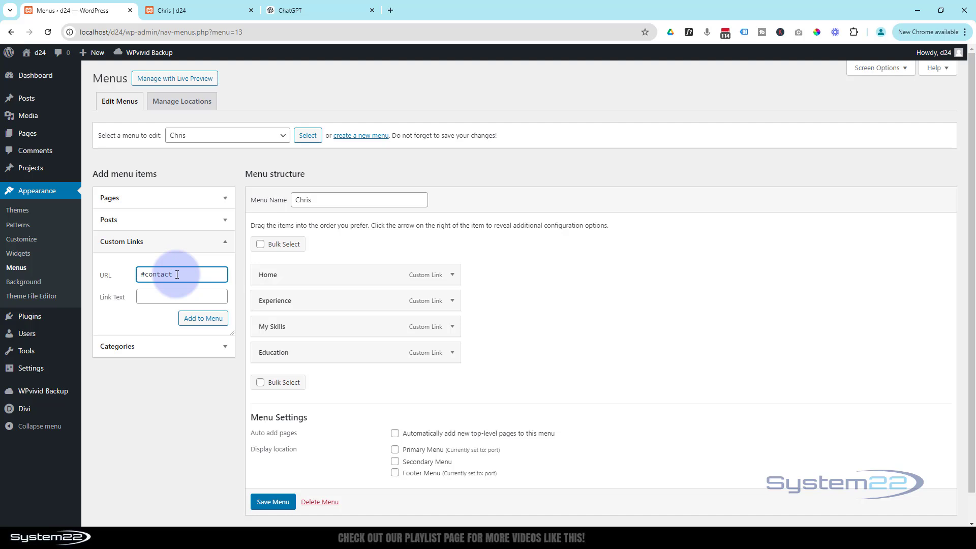
click(150, 298)
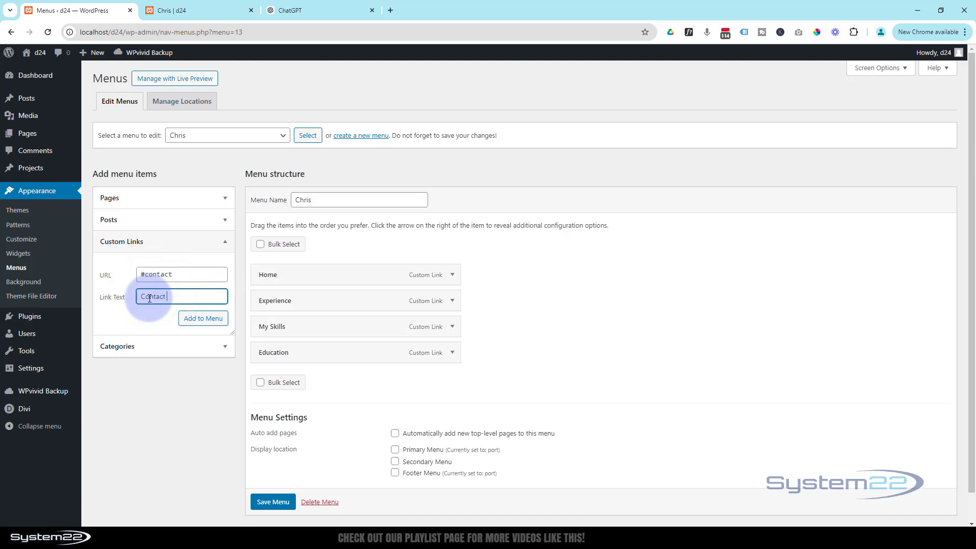
click(203, 319)
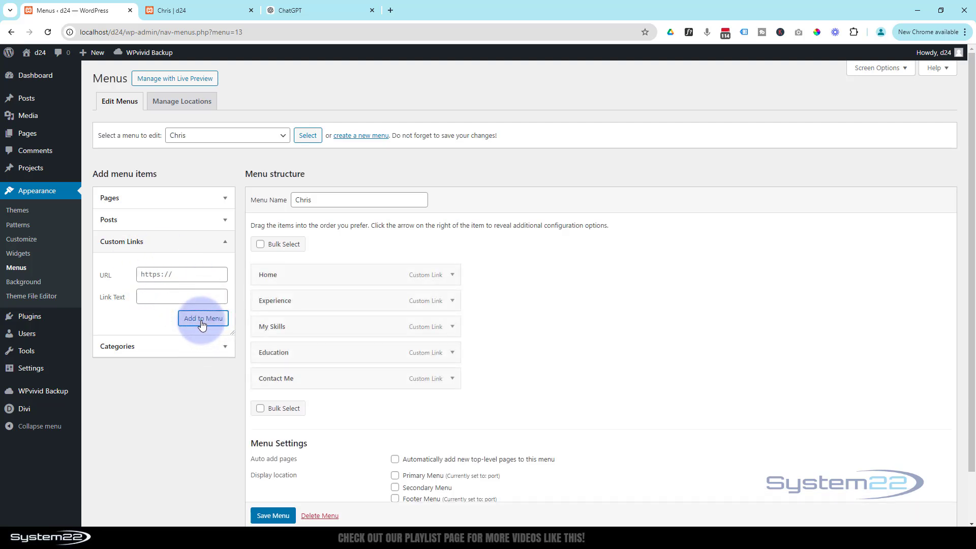
scroll(577, 343, down, 1)
scroll(577, 347, down, 2)
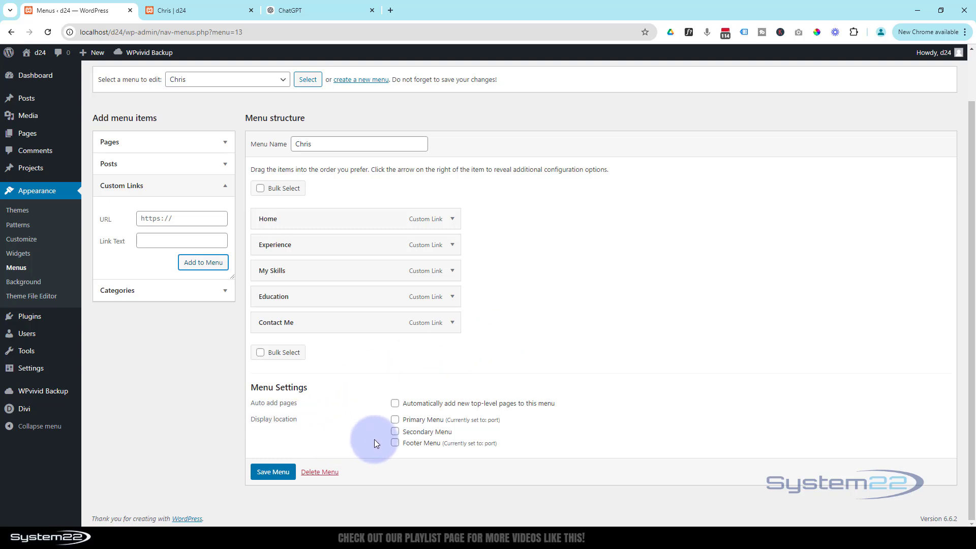
Step: Make Chris the Primary Menu and preview its header on the live Chris page
click(184, 7)
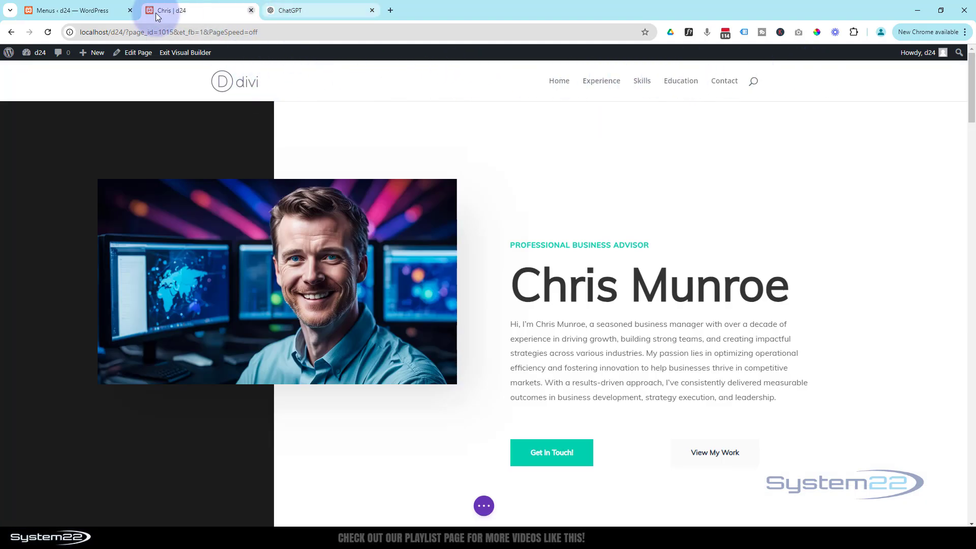
click(95, 11)
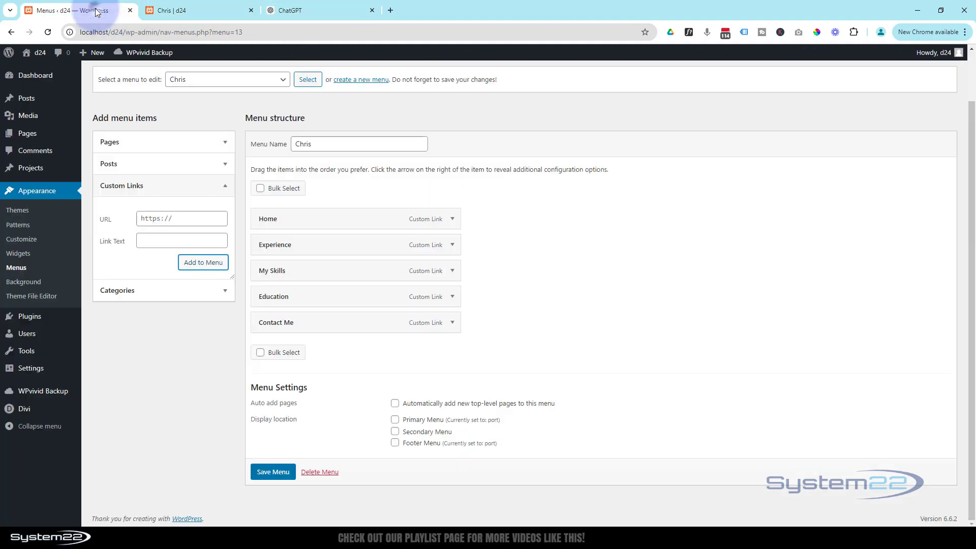
click(394, 421)
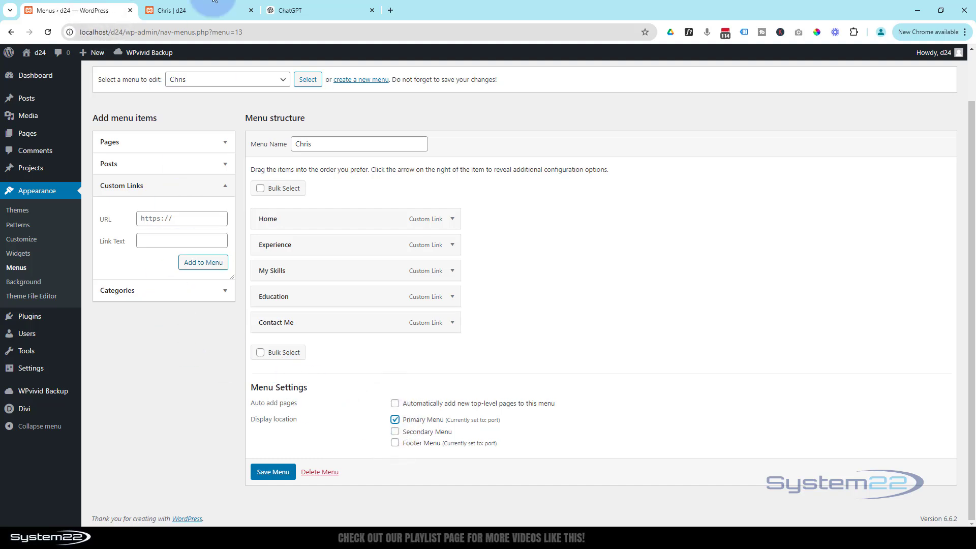
click(197, 10)
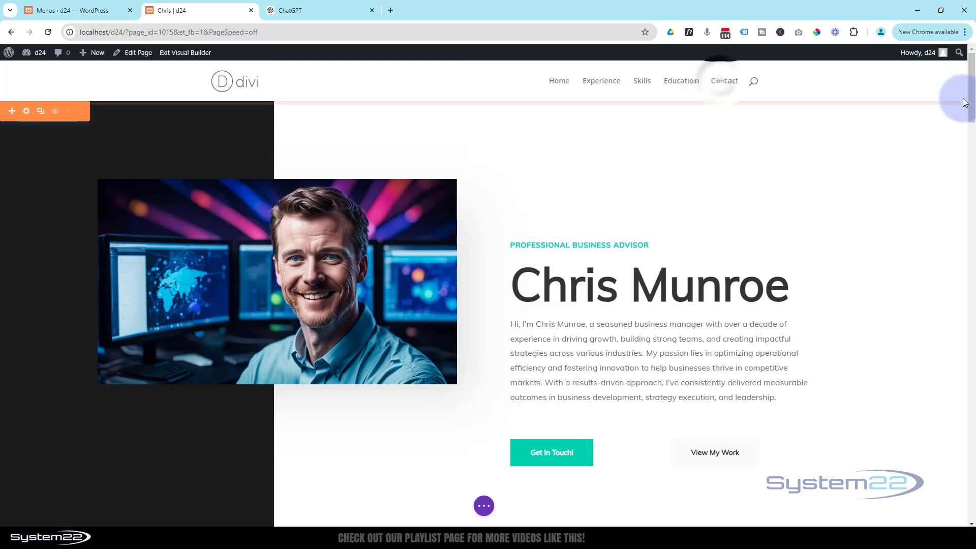
drag(972, 97, 972, 501)
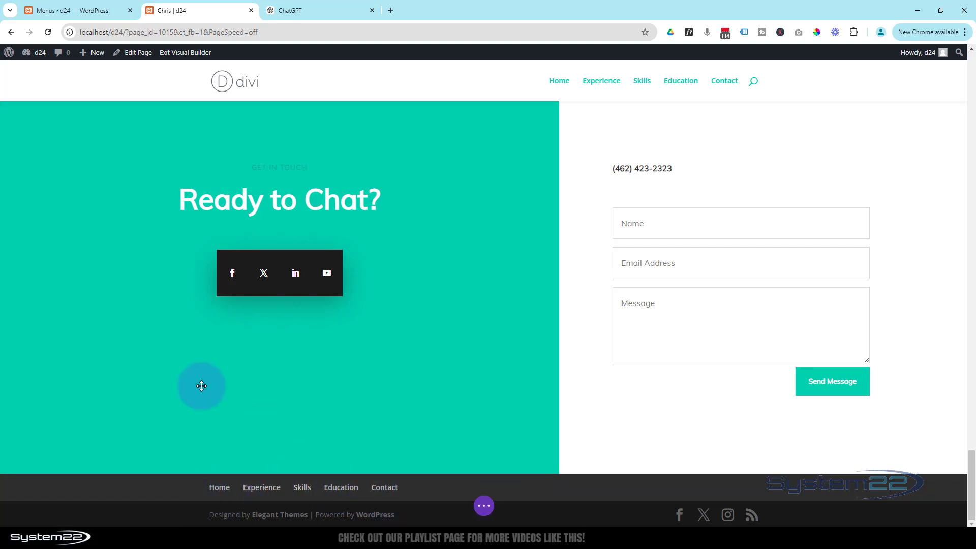
Step: Also assign the Chris menu to the Footer Menu location and save it
click(73, 12)
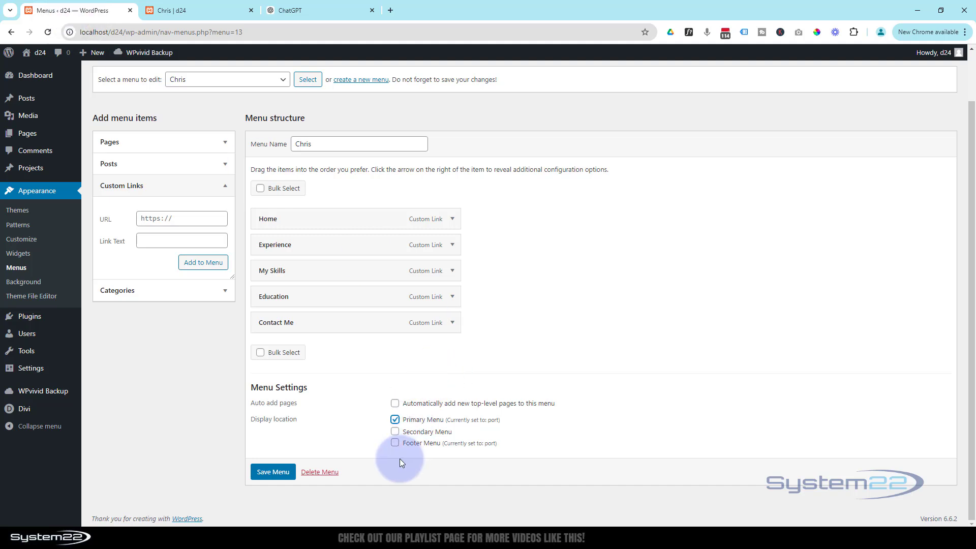
click(395, 443)
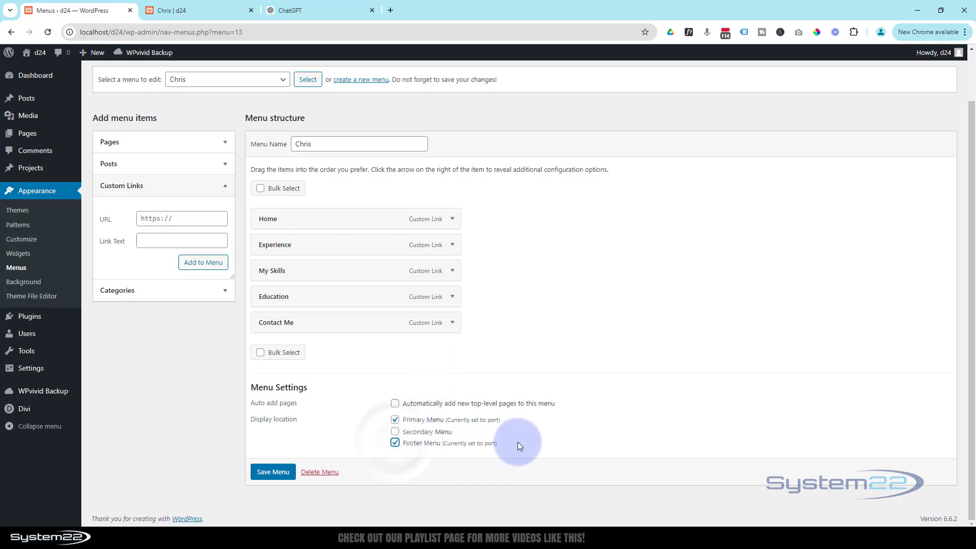
click(278, 474)
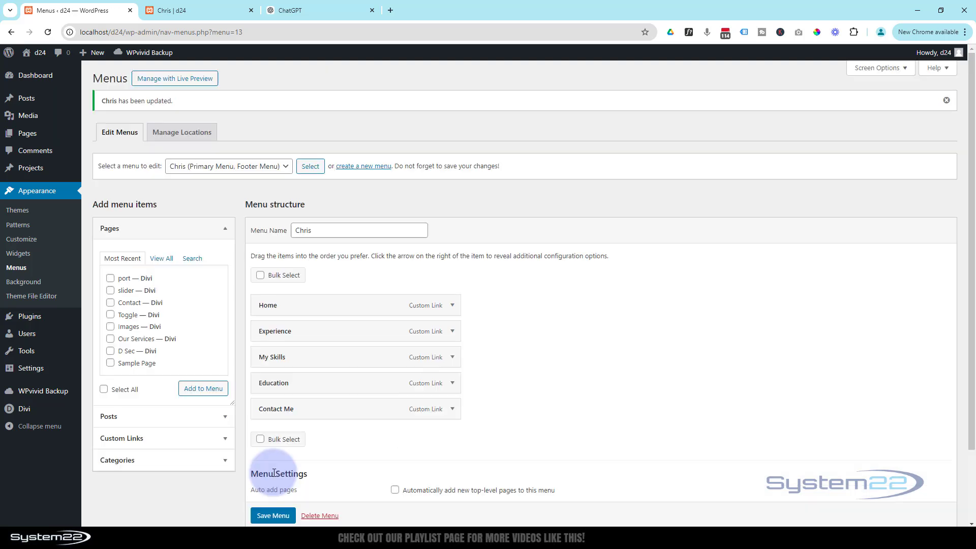
Step: Save the Chris page from Divi's page settings bar and exit the Visual Builder
click(191, 9)
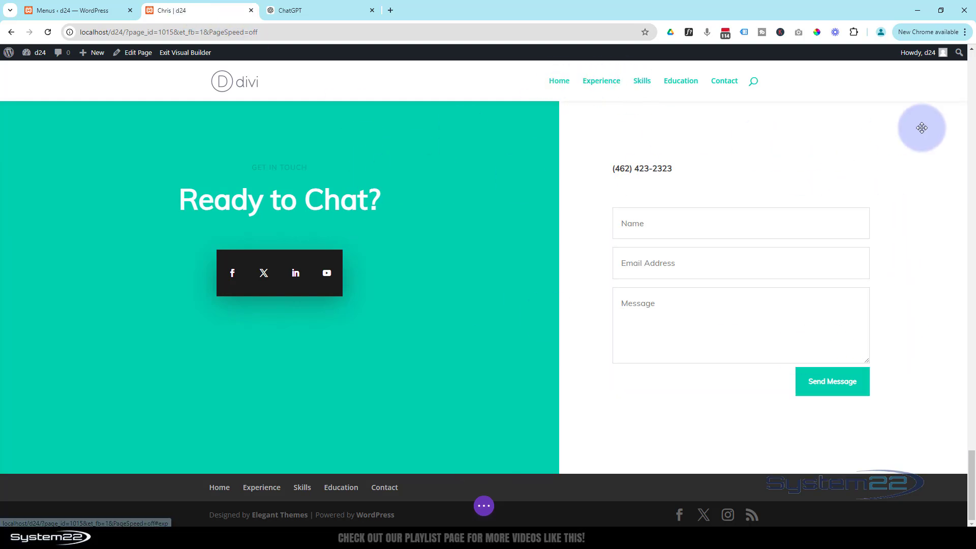
click(485, 506)
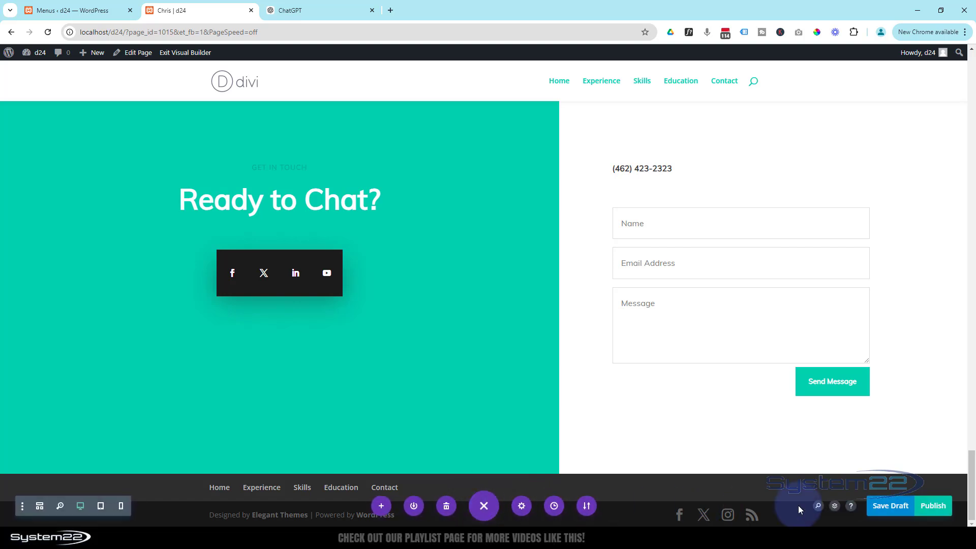
click(932, 506)
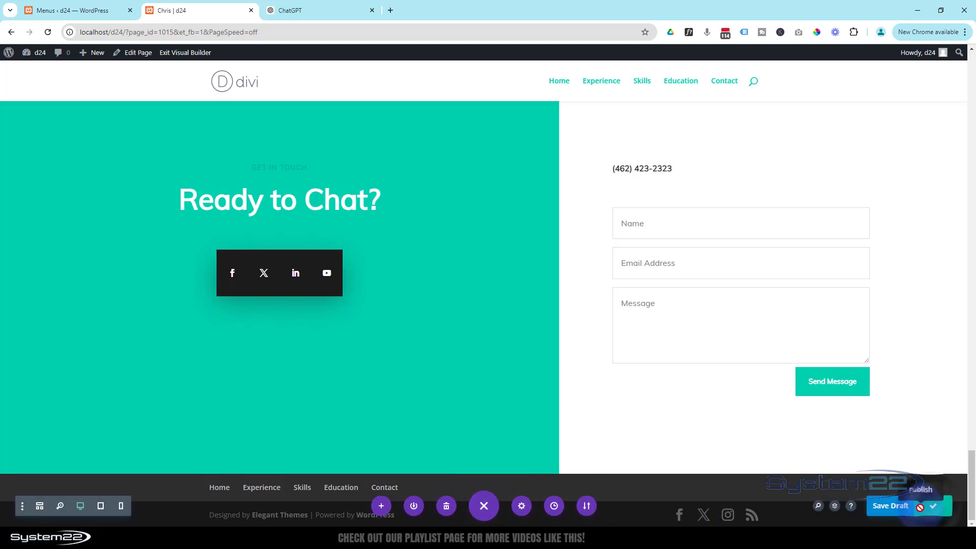
click(183, 55)
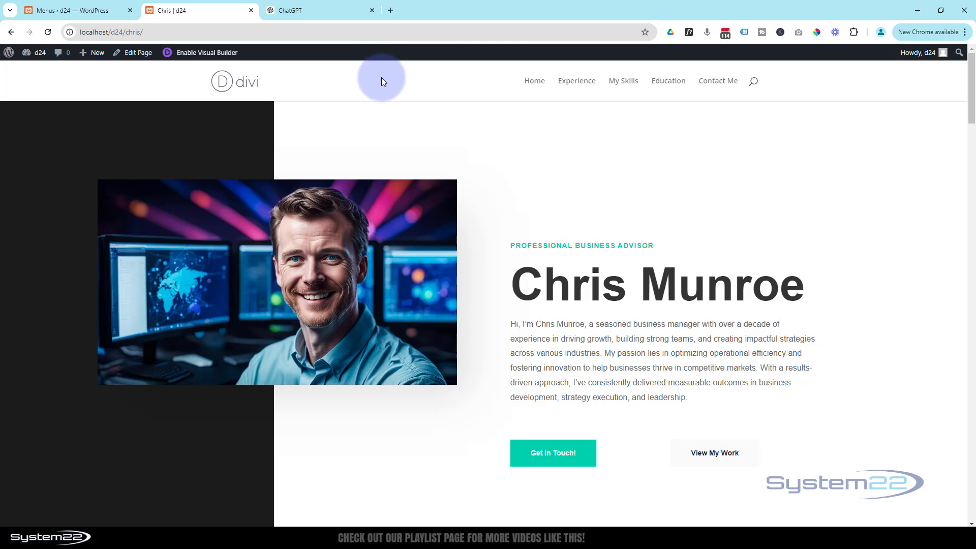
Step: Test the Experience, My Skills, Education, Contact Me and Home header links, then return to Menus
click(577, 82)
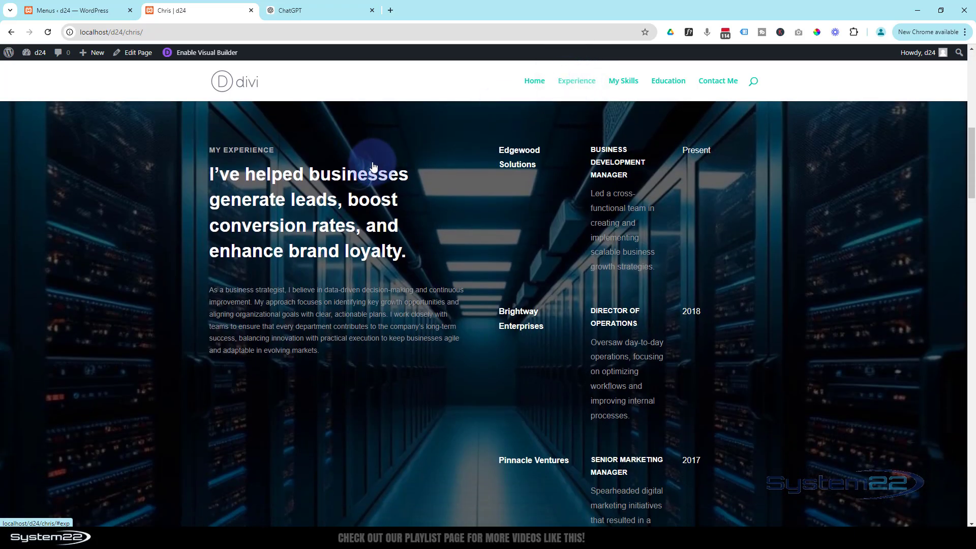
click(625, 85)
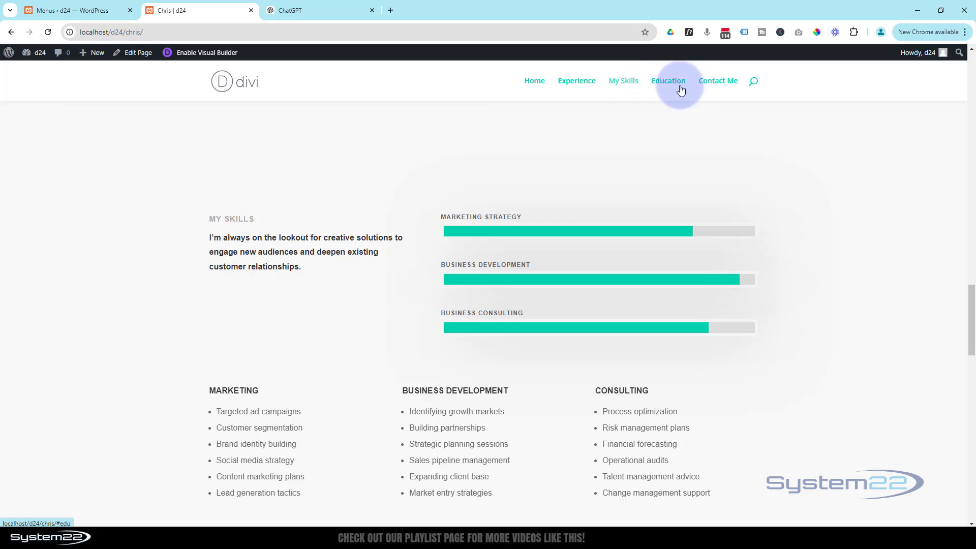
click(670, 83)
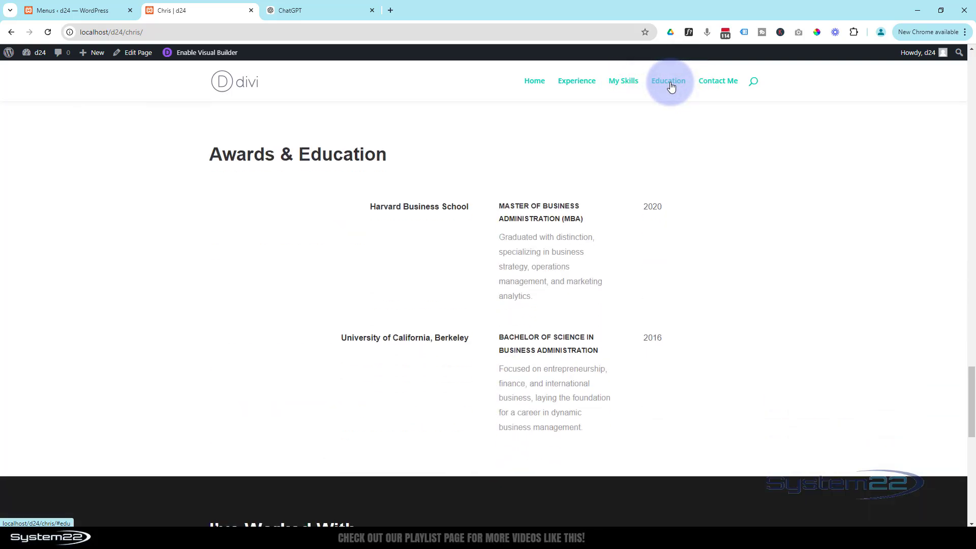
click(720, 82)
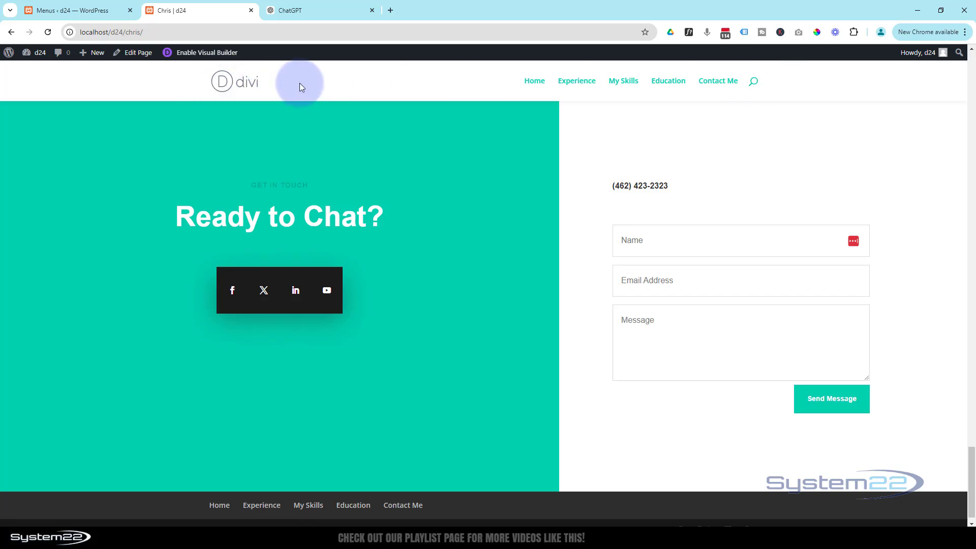
click(537, 84)
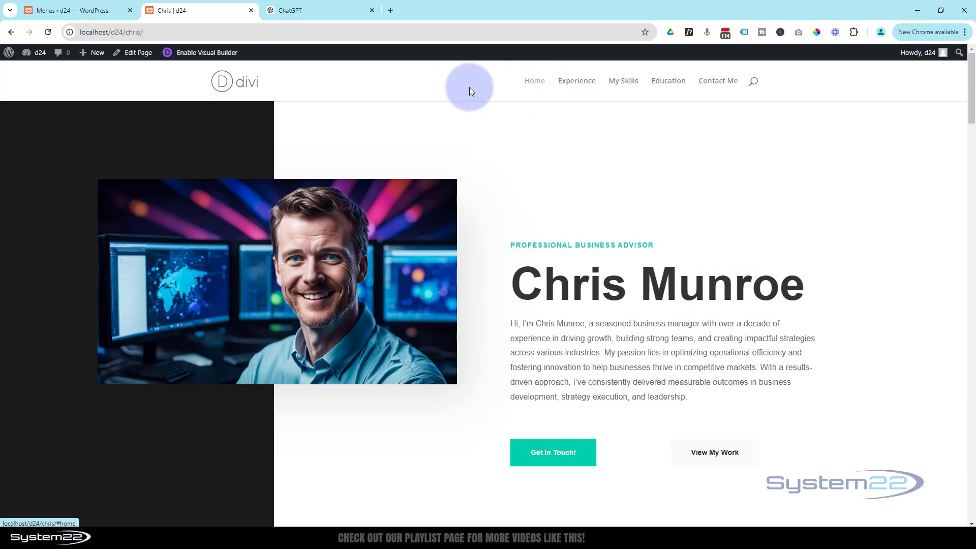
click(56, 9)
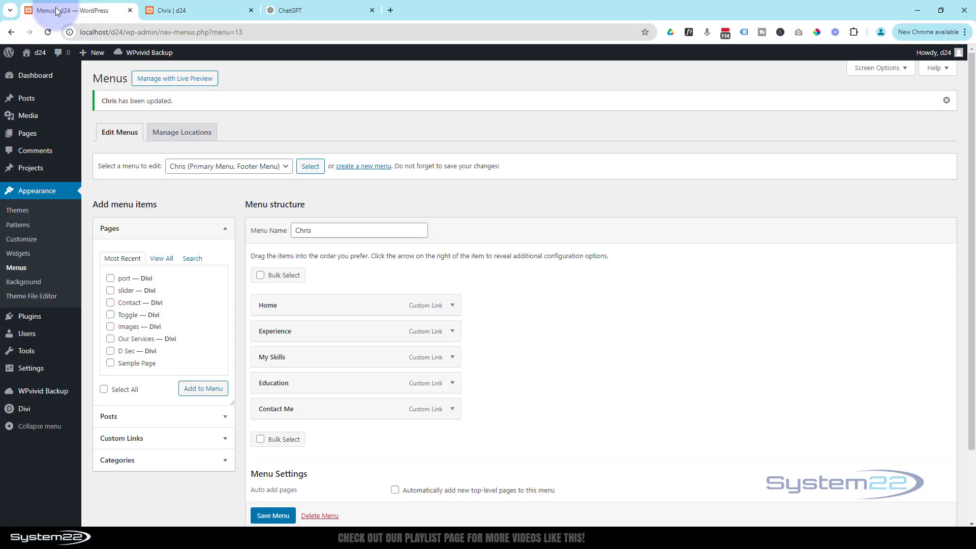
Step: In Customize > Homepage Settings, choose a static homepage showing the Chris page
click(31, 244)
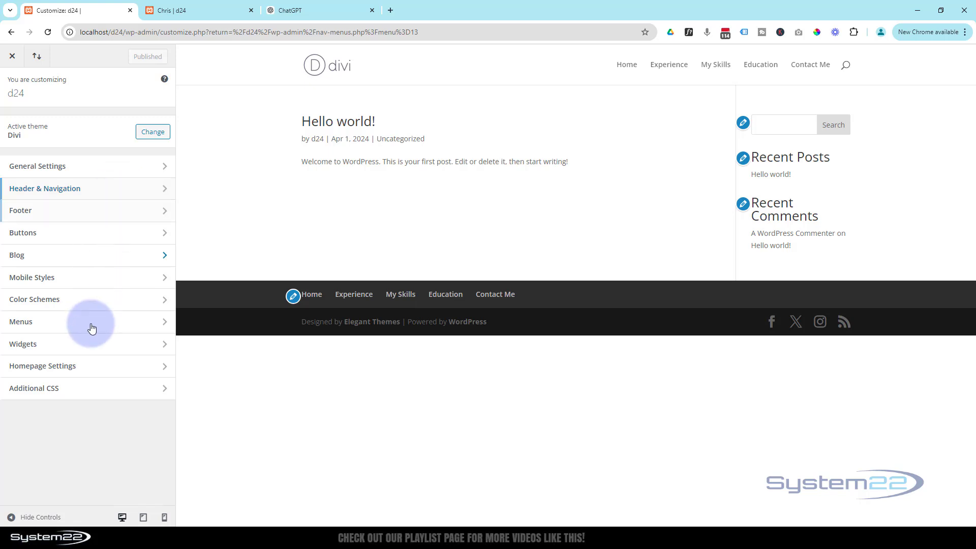
click(111, 372)
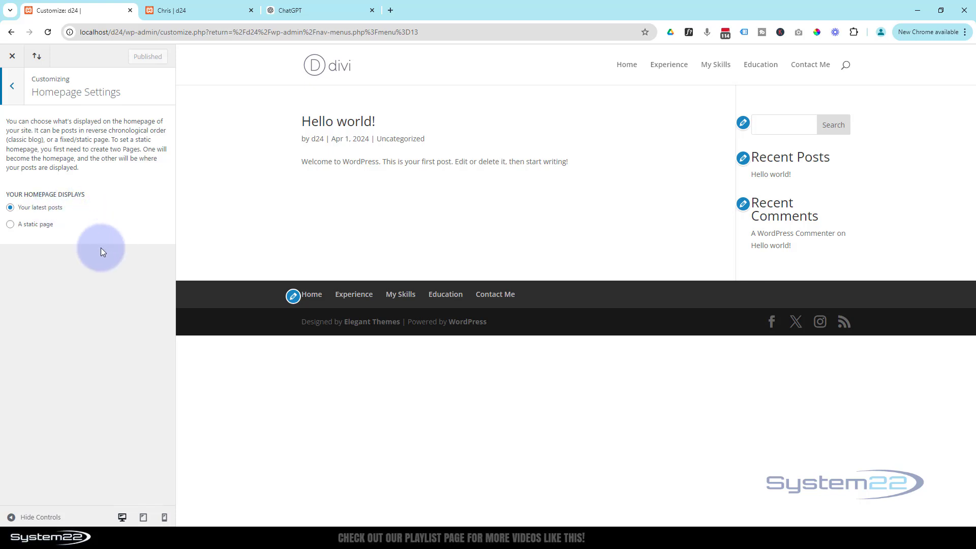
click(11, 227)
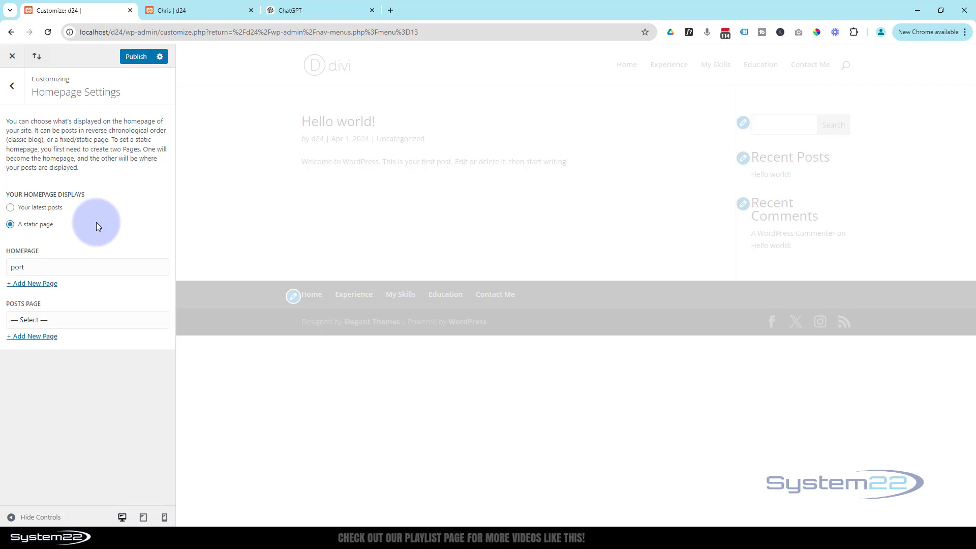
click(101, 273)
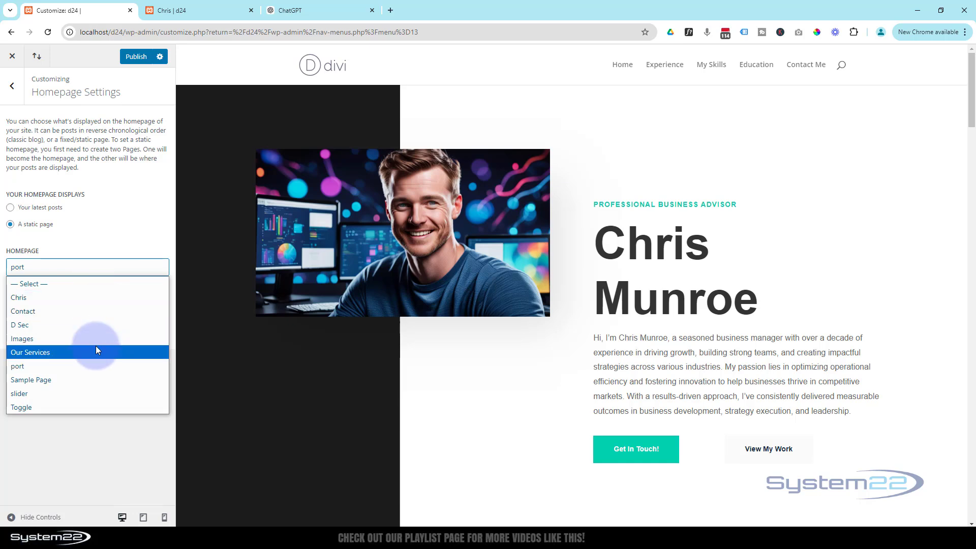
click(20, 300)
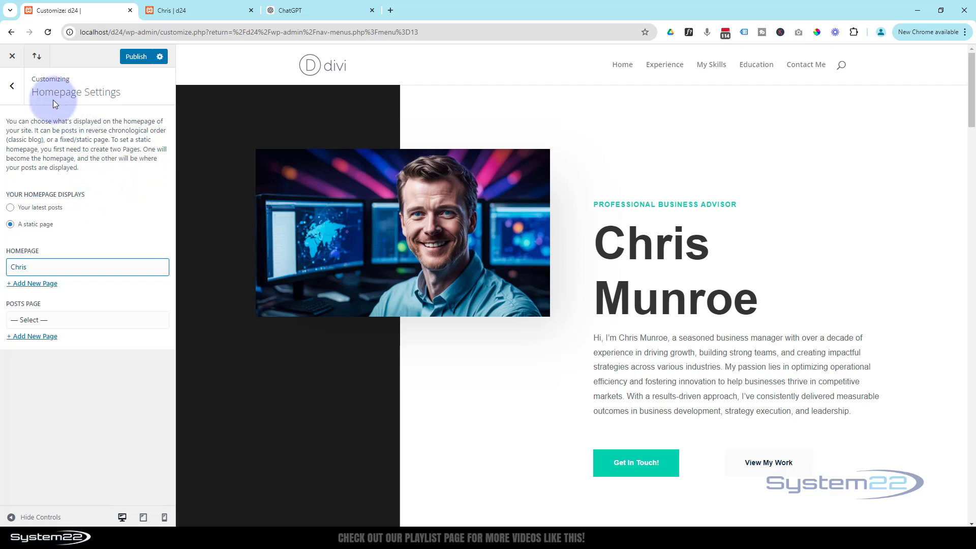
Step: Go back from Homepage Settings to the Customizer's main section list
click(11, 86)
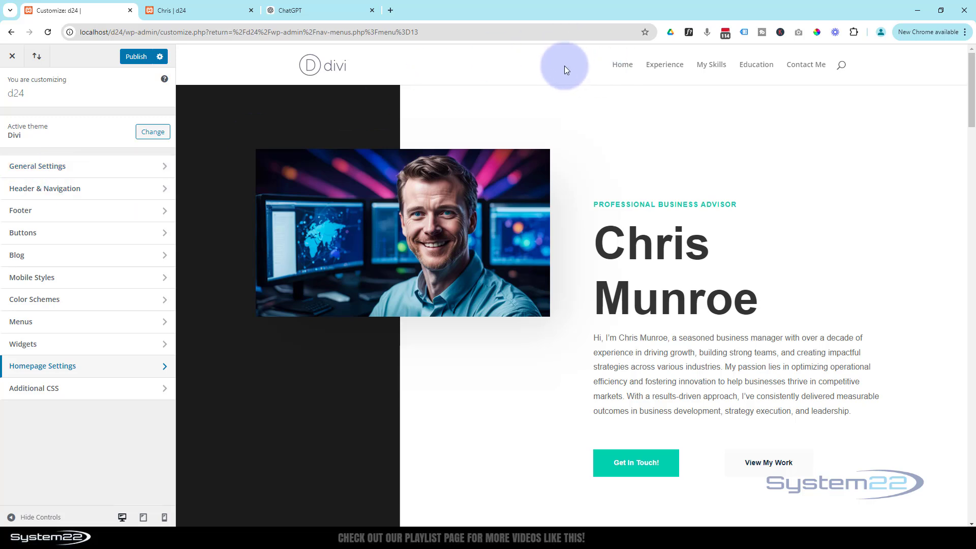
Step: Set the Primary Menu Bar text colour to #33cead under Header & Navigation
click(92, 189)
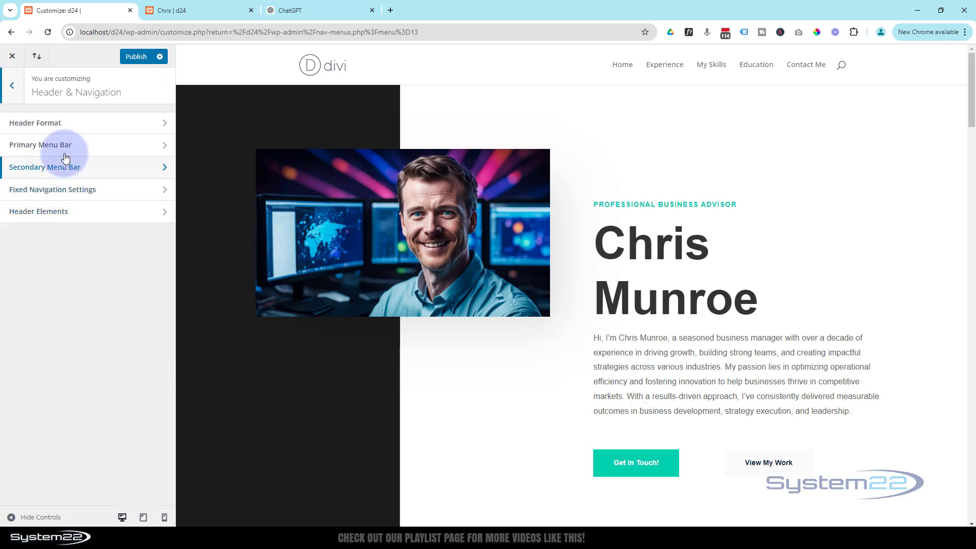
click(90, 147)
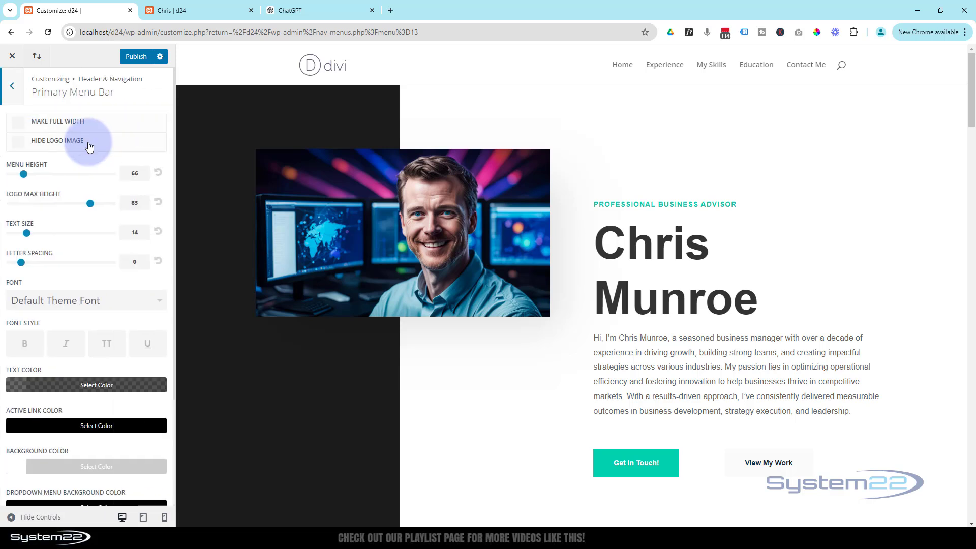
scroll(86, 145, down, 2)
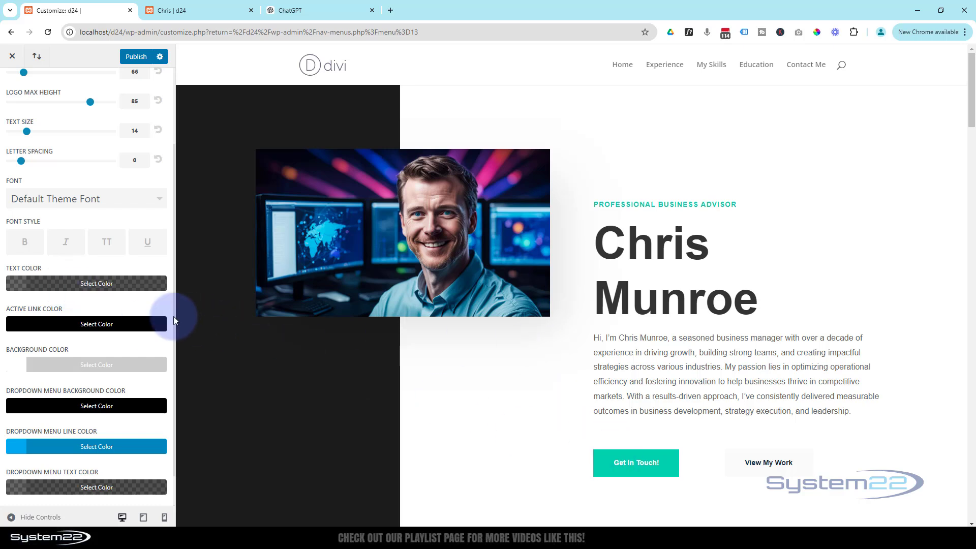
click(84, 283)
triple_click(18, 358)
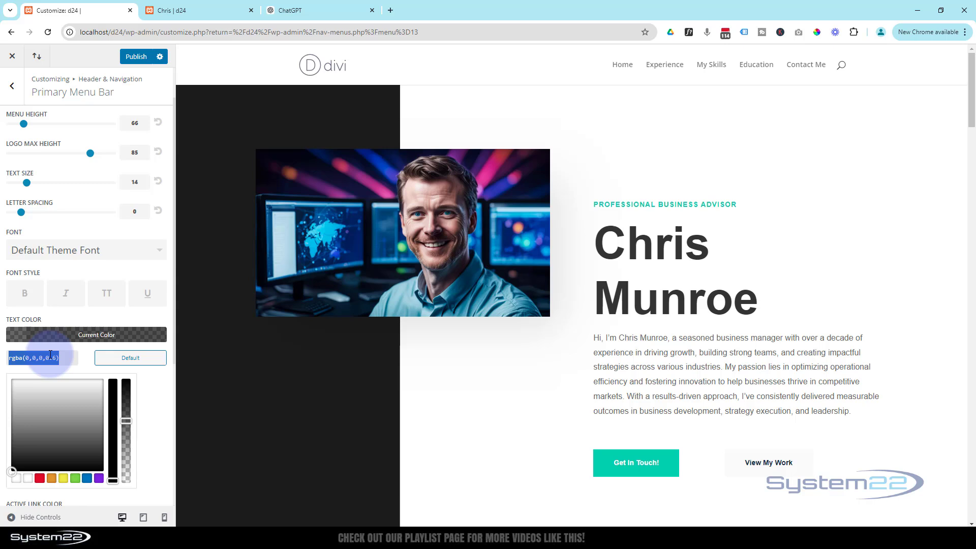
text(33cead)
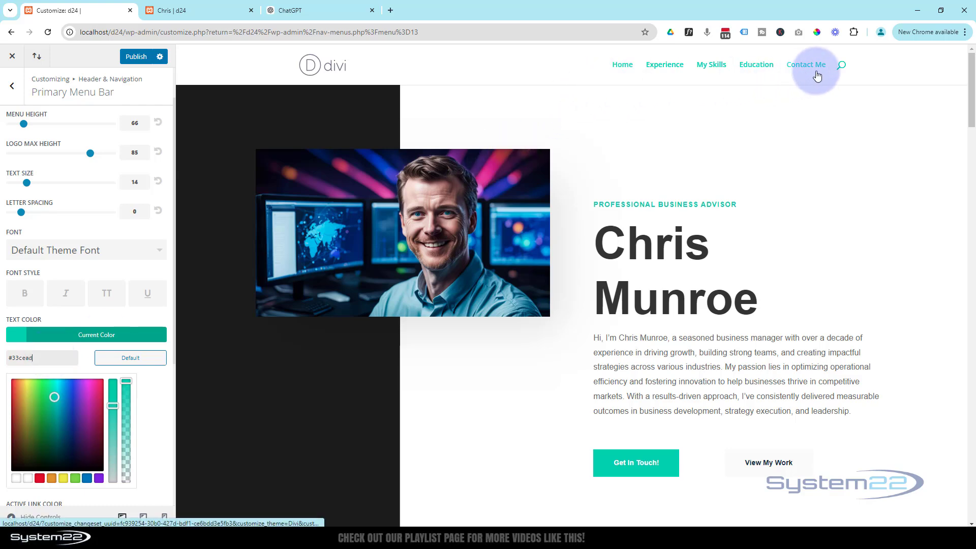
scroll(720, 160, down, 5)
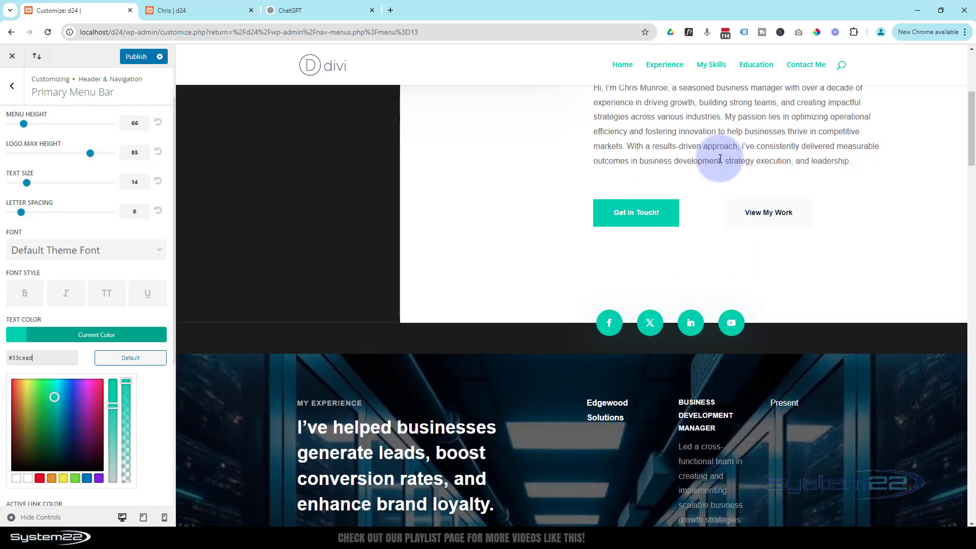
scroll(720, 159, up, 5)
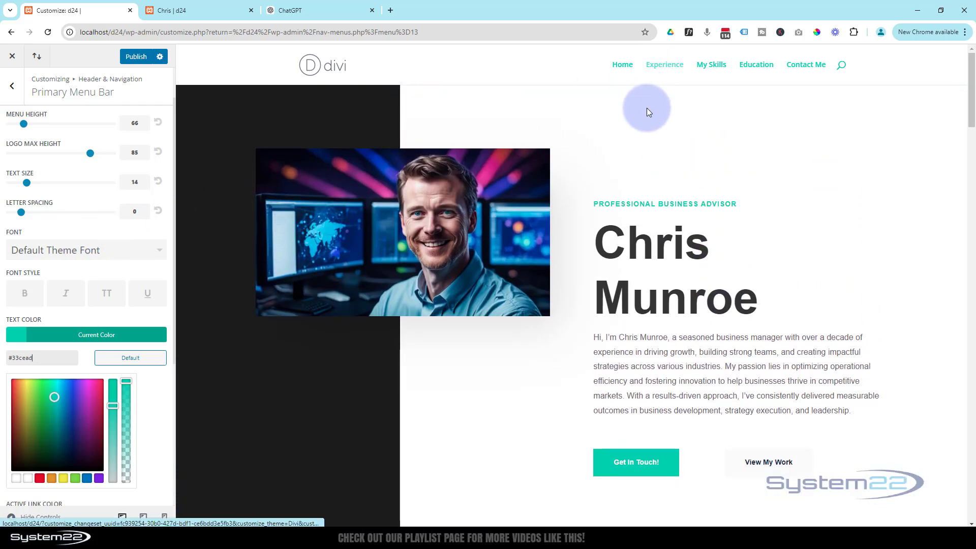
scroll(646, 108, down, 1)
scroll(646, 108, down, 3)
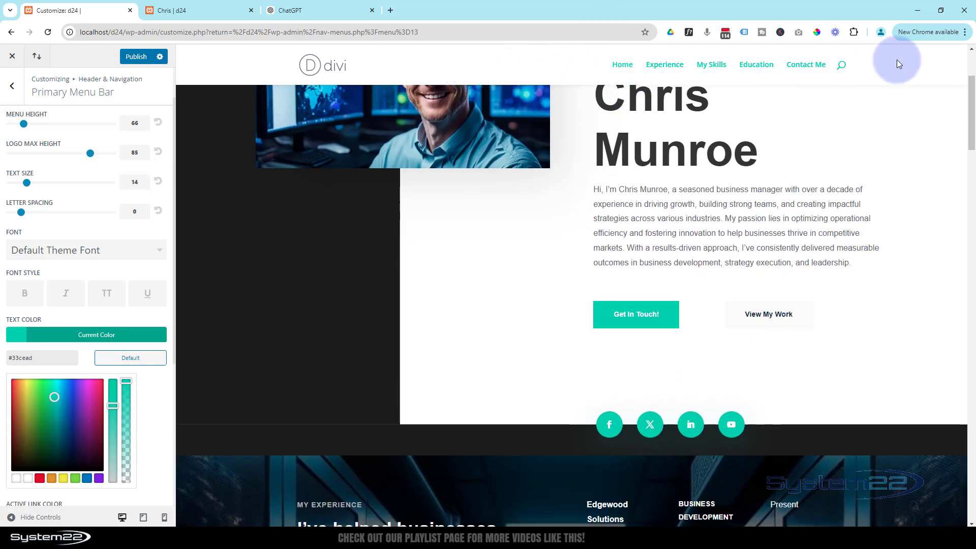
scroll(102, 210, up, 1)
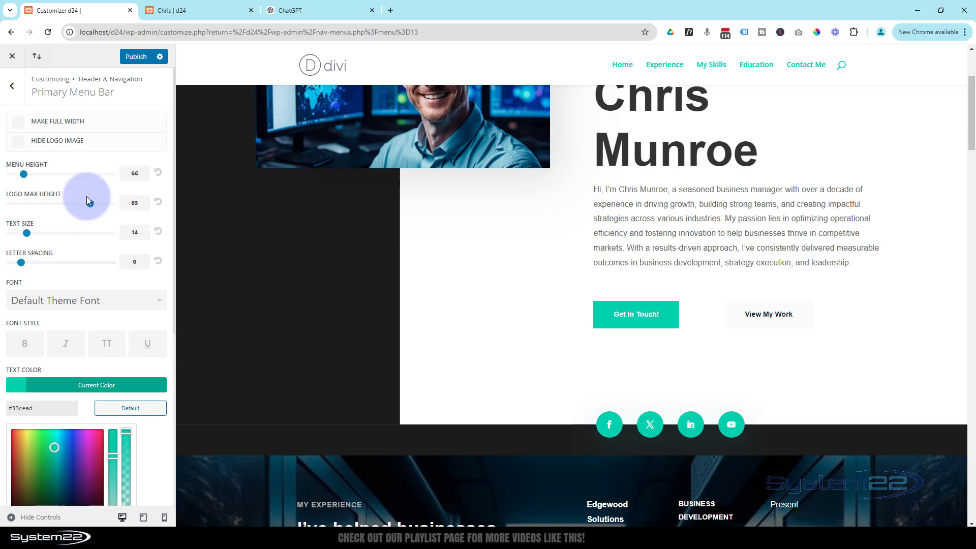
click(13, 88)
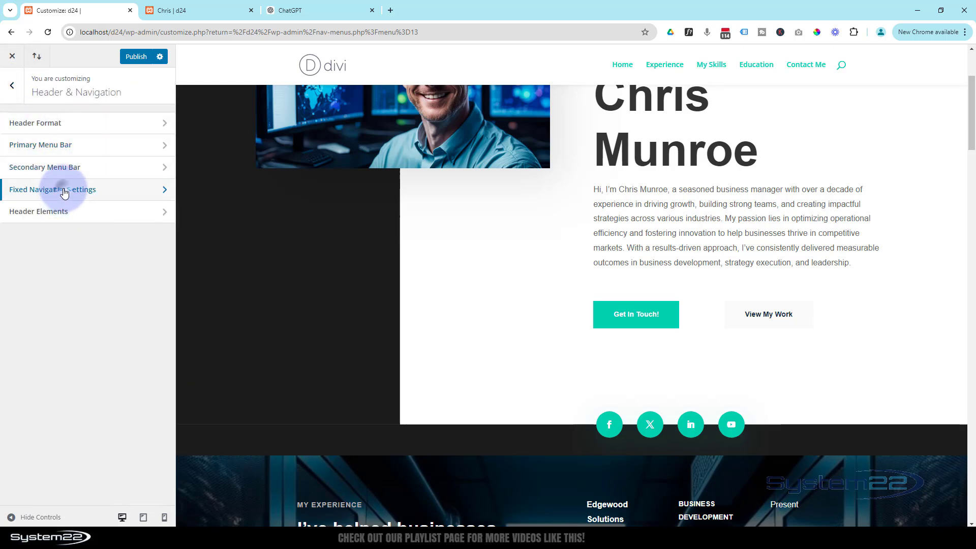
Step: Set the fixed navigation Primary Menu Link Color to #33cead after trying purple
click(64, 192)
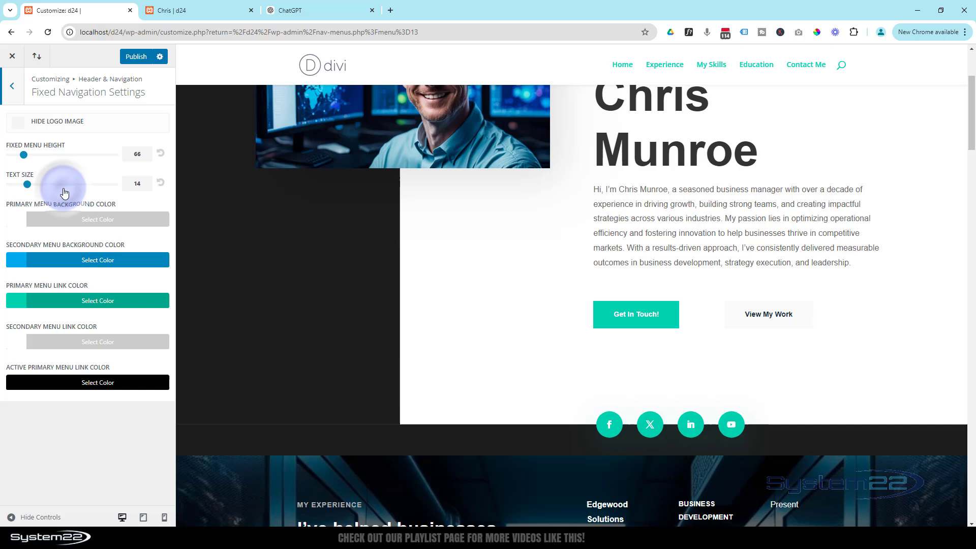
click(89, 301)
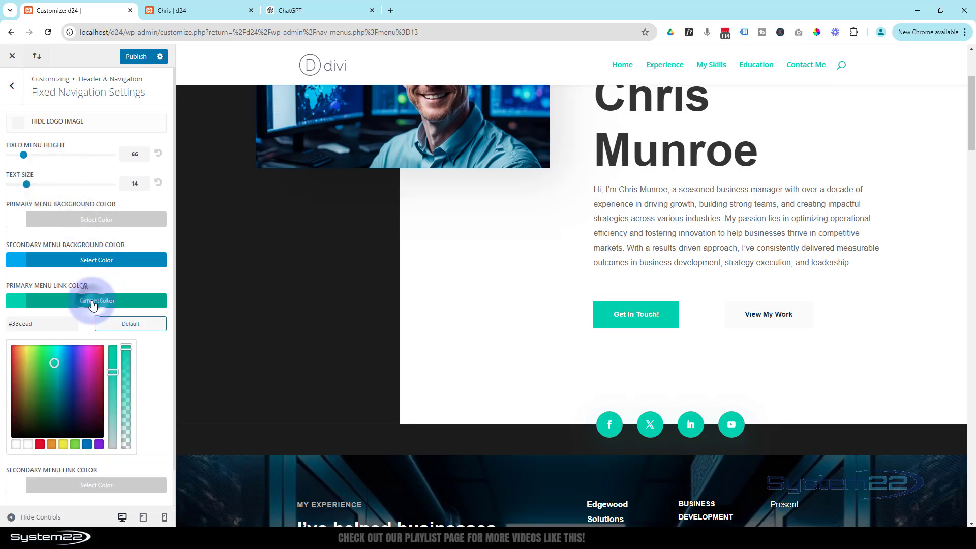
click(97, 447)
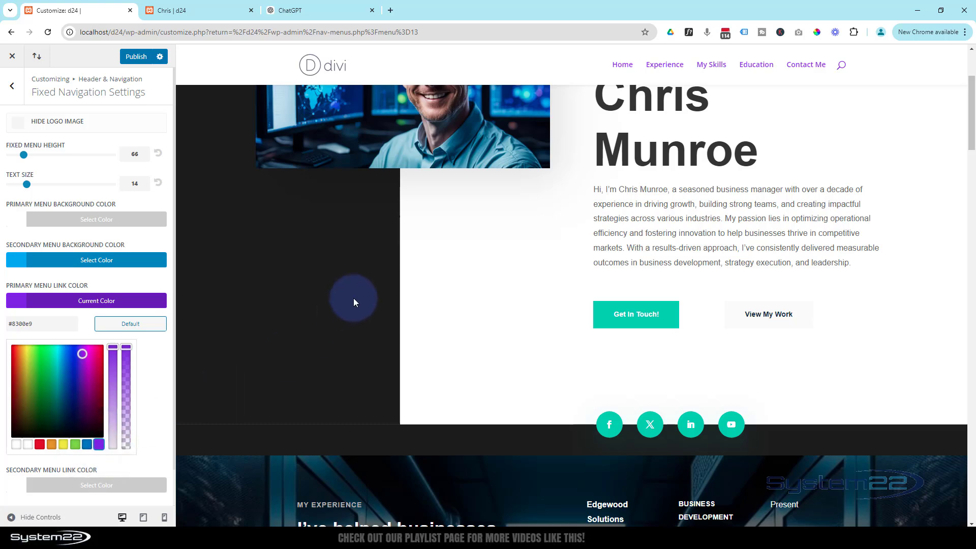
scroll(434, 283, down, 3)
scroll(435, 283, up, 6)
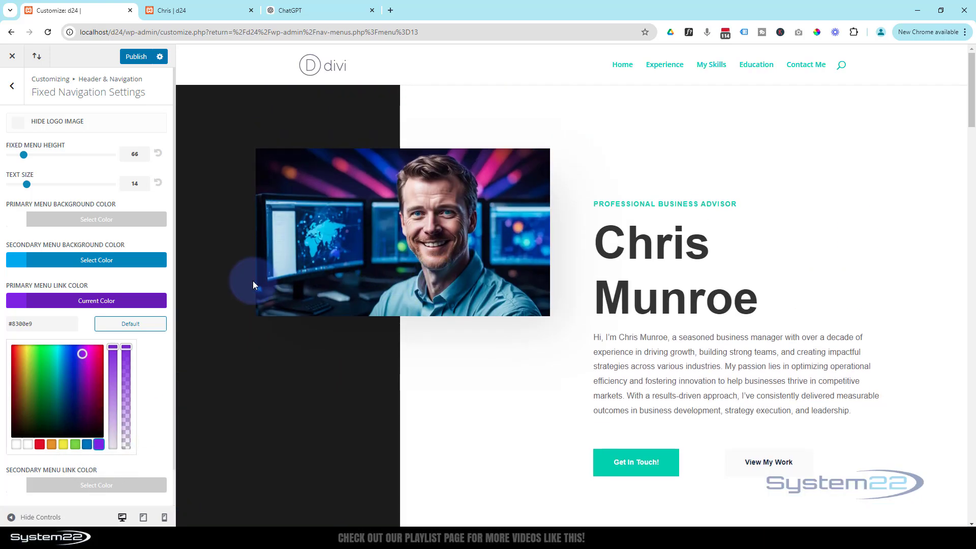
scroll(519, 374, down, 2)
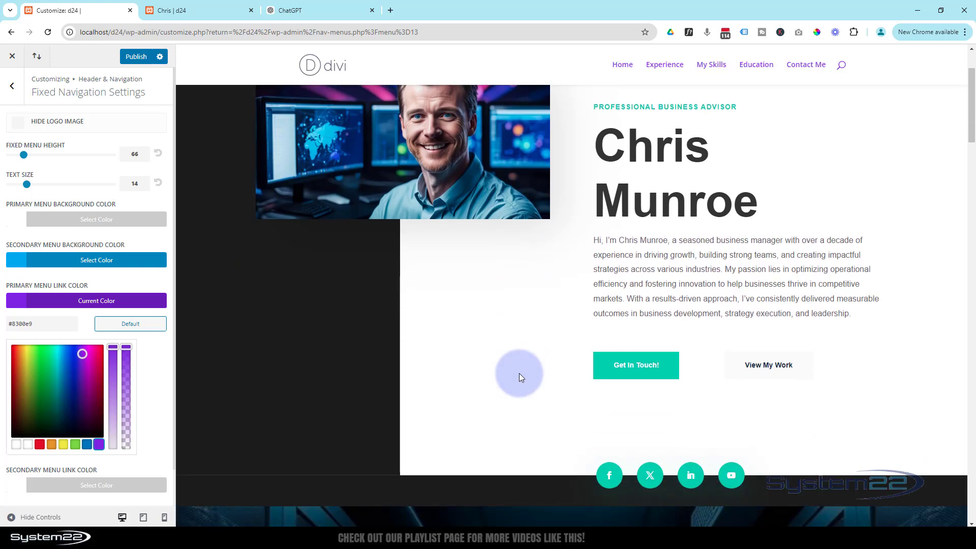
scroll(520, 373, up, 2)
scroll(519, 373, down, 2)
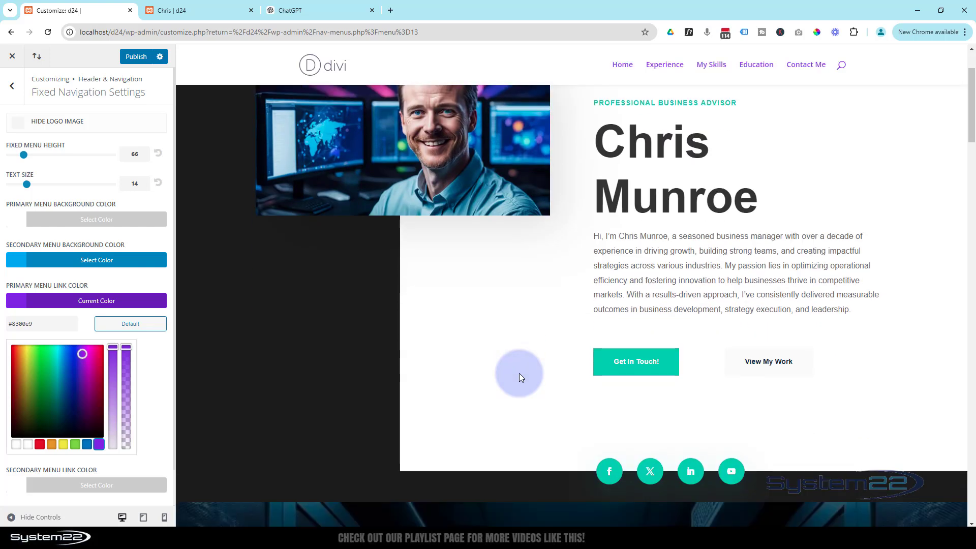
scroll(519, 373, up, 2)
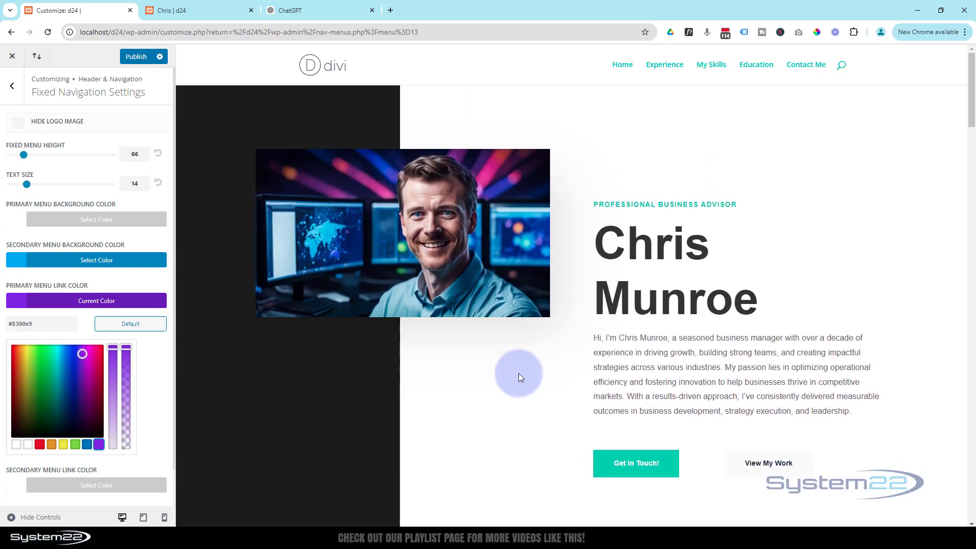
scroll(519, 373, down, 2)
scroll(519, 374, up, 2)
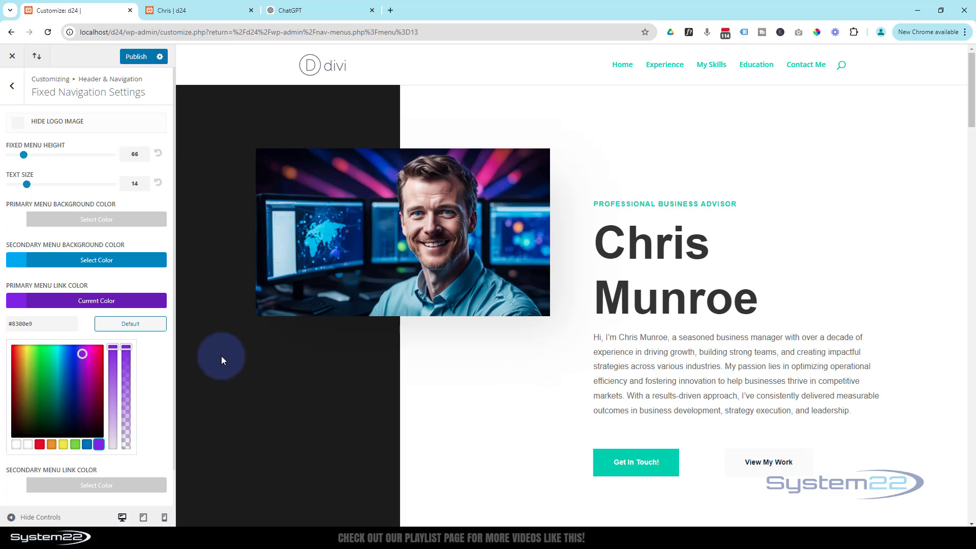
click(43, 325)
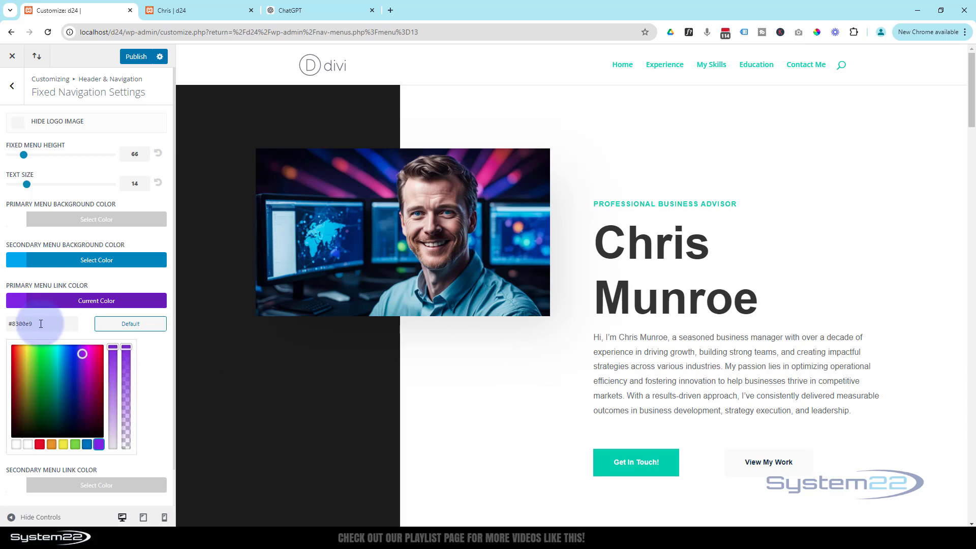
click(29, 325)
drag(32, 325, 1, 329)
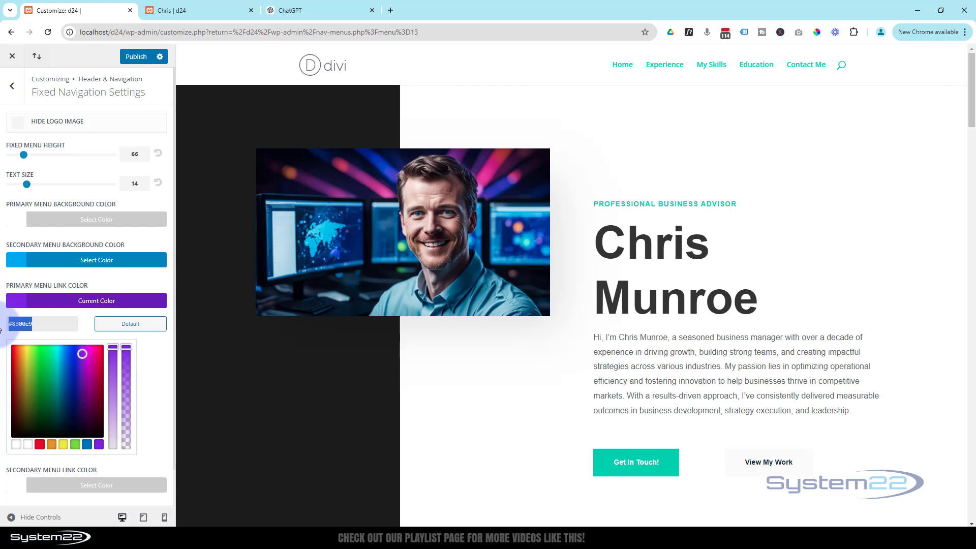
text(33cead)
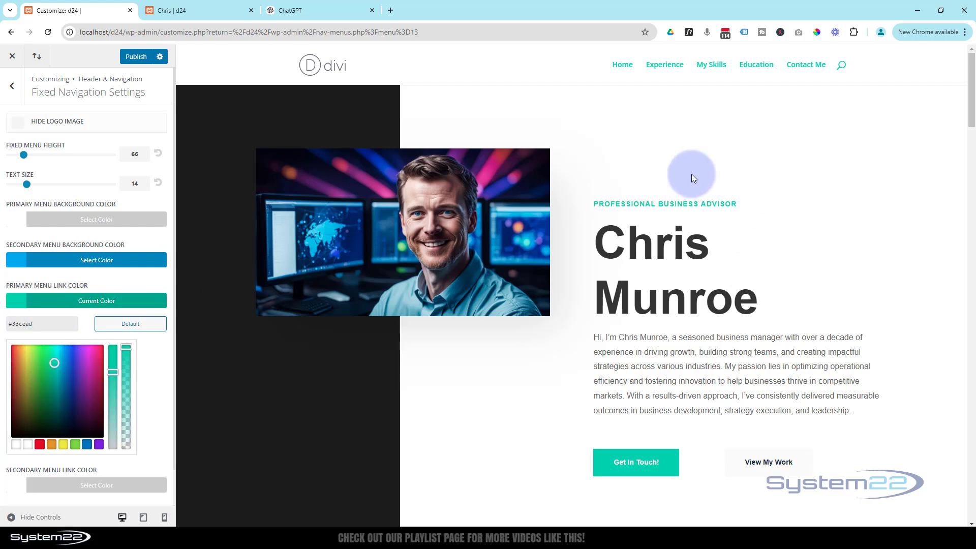
Step: Test the Fixed Menu Height slider, keep it at 66, and return to Header & Navigation
scroll(682, 176, down, 5)
scroll(676, 177, up, 4)
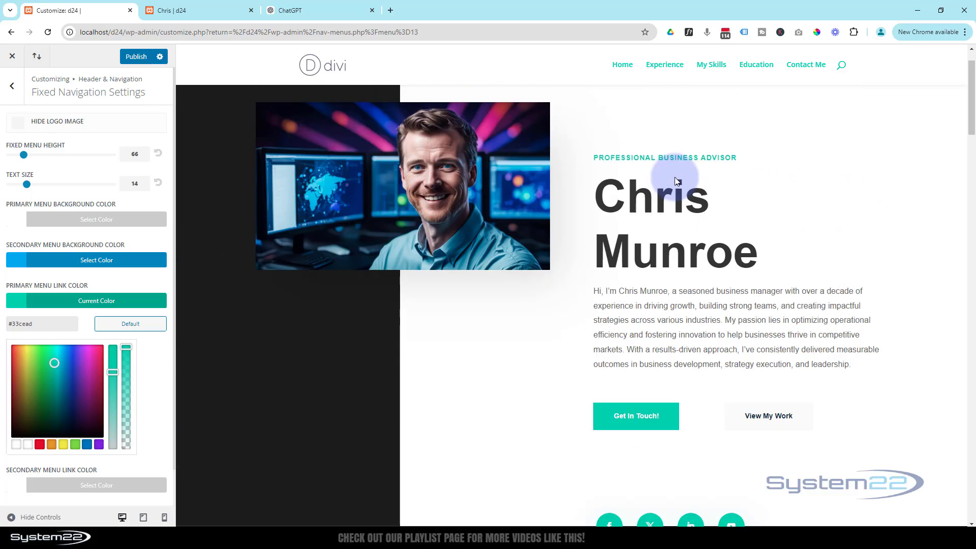
scroll(675, 177, up, 1)
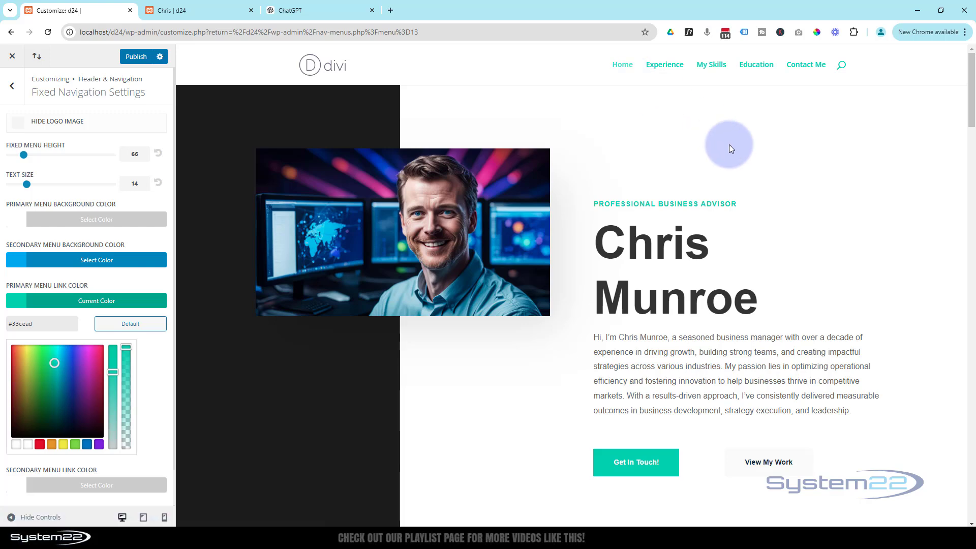
scroll(729, 145, down, 5)
scroll(730, 145, up, 5)
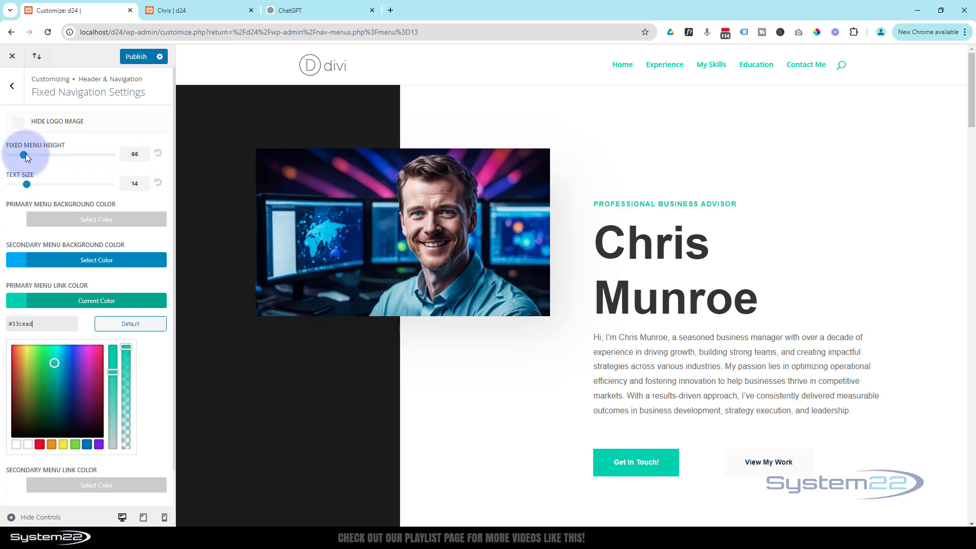
drag(24, 154, 13, 153)
scroll(718, 164, down, 7)
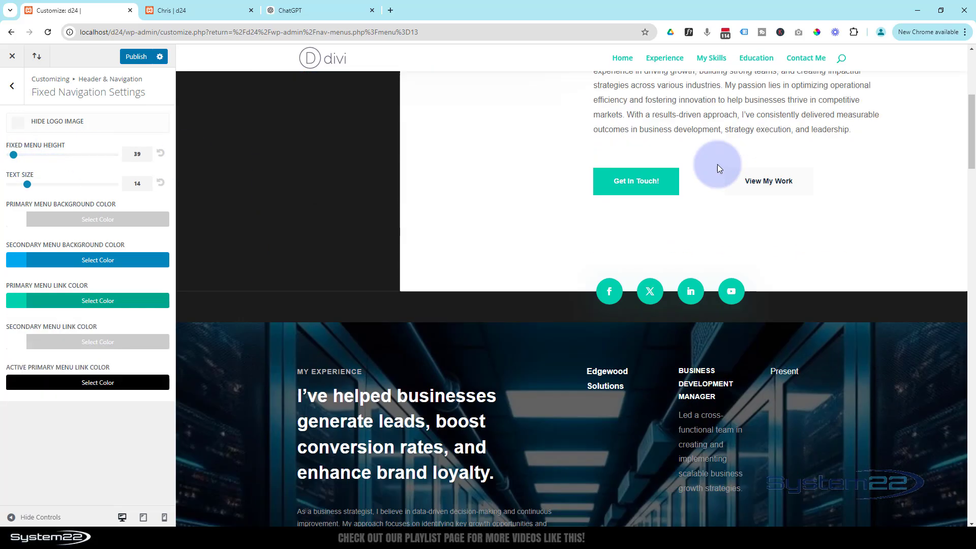
scroll(718, 166, up, 8)
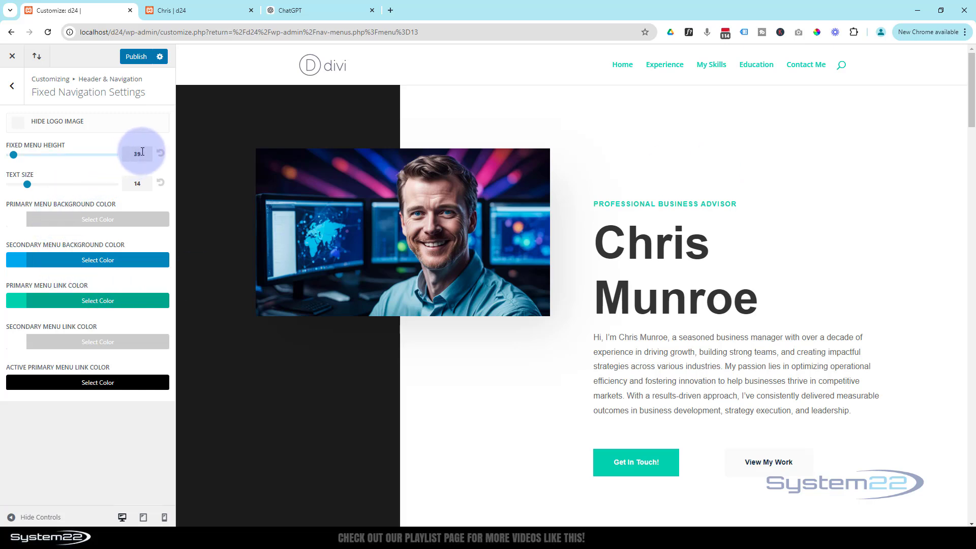
double_click(123, 157)
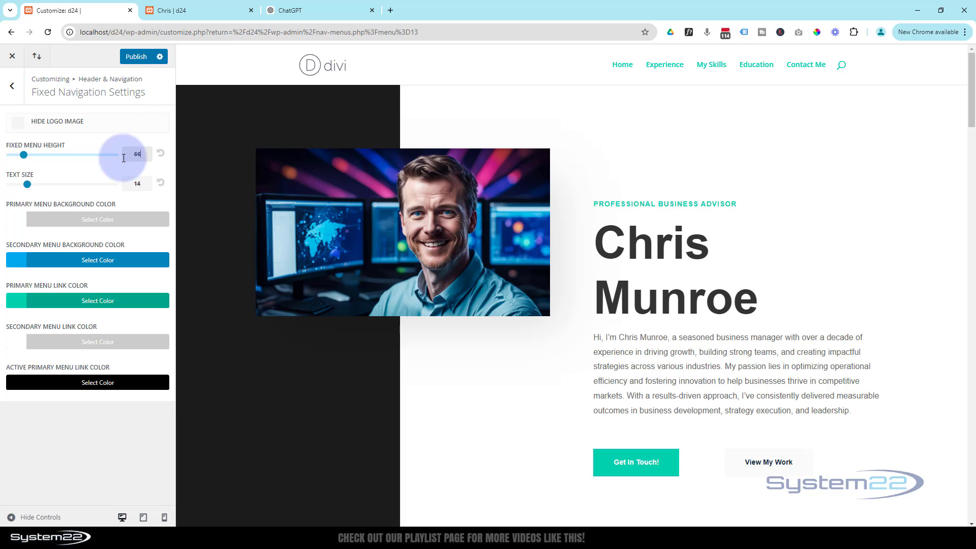
click(15, 87)
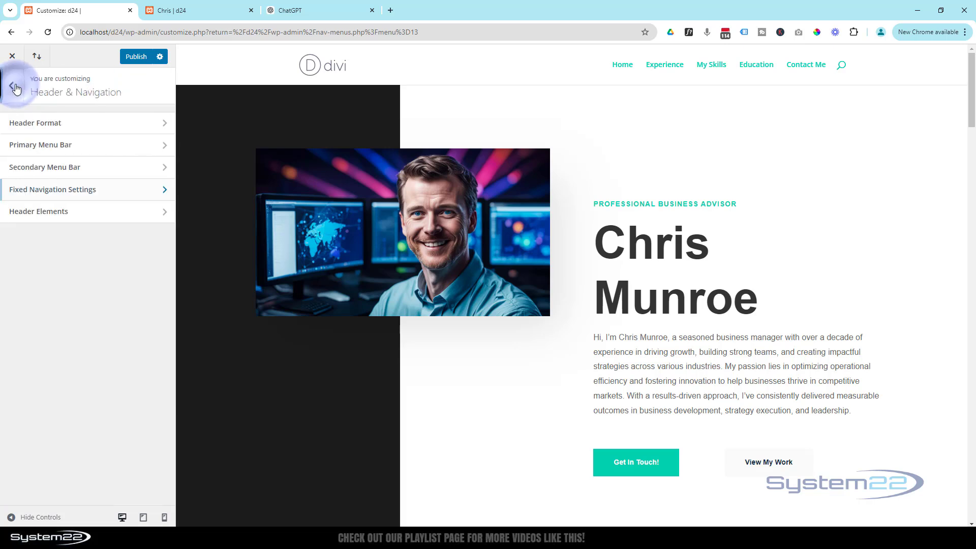
Step: Check the Primary Menu Bar height, publish the header changes, and return to the Customizer root
click(76, 150)
double_click(143, 176)
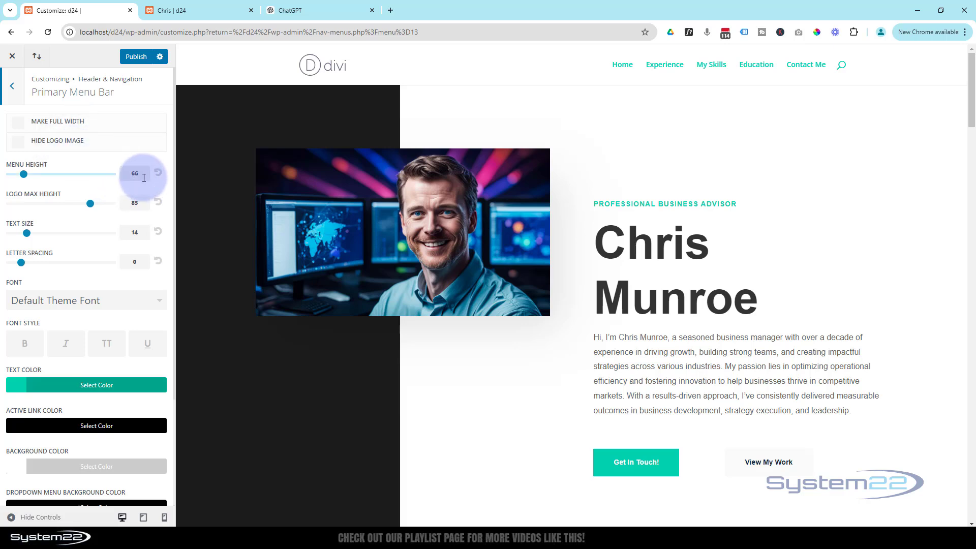
click(126, 61)
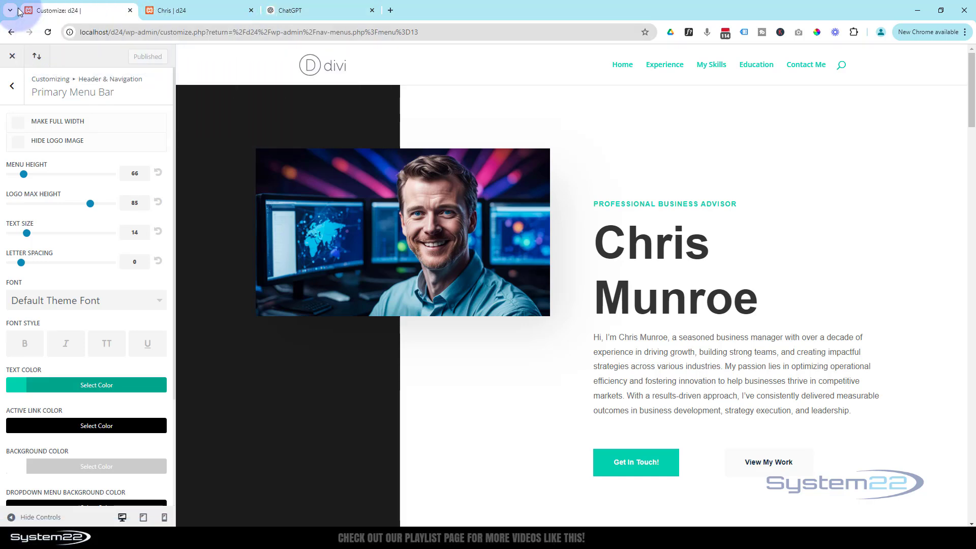
click(13, 88)
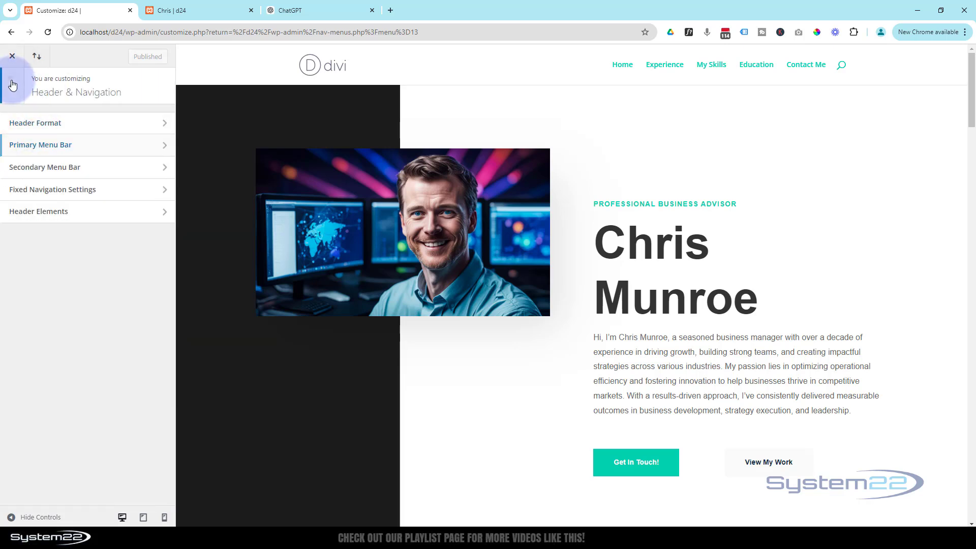
click(13, 85)
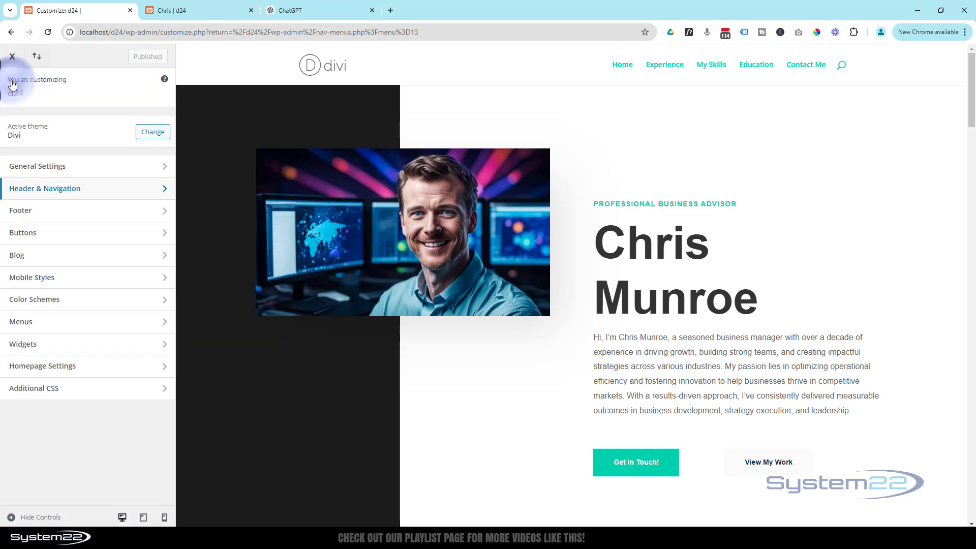
Step: In Site Identity, replace the site title d24 with the owner's name and move to the tagline
click(89, 166)
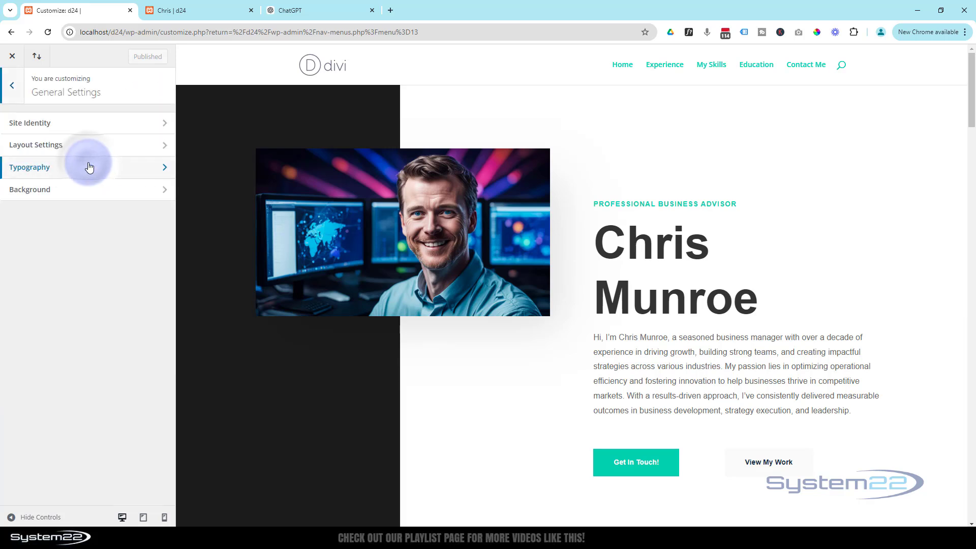
click(102, 126)
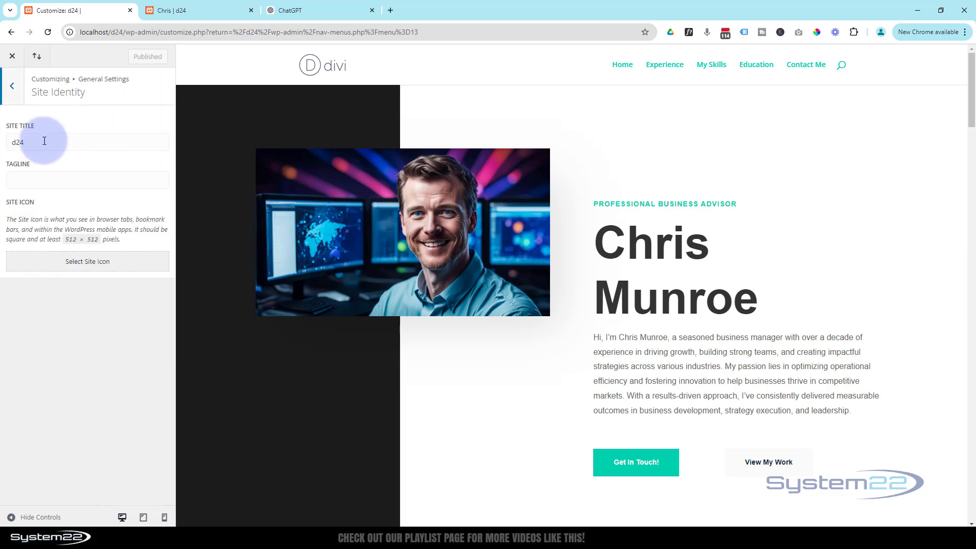
double_click(36, 137)
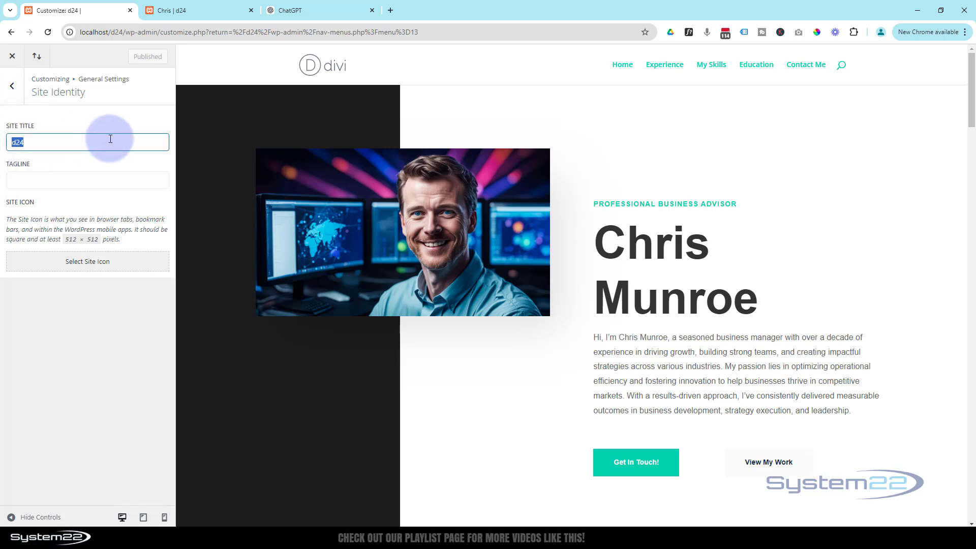
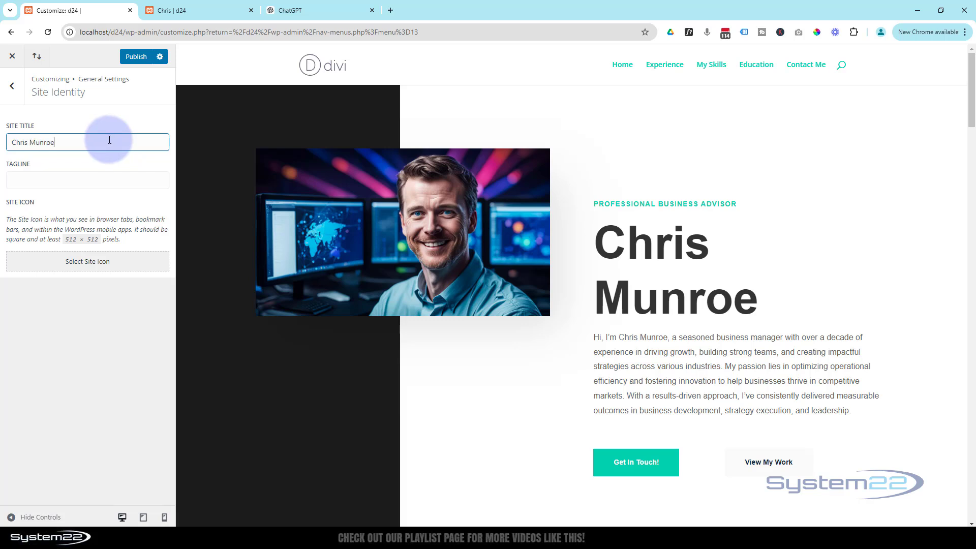
click(61, 181)
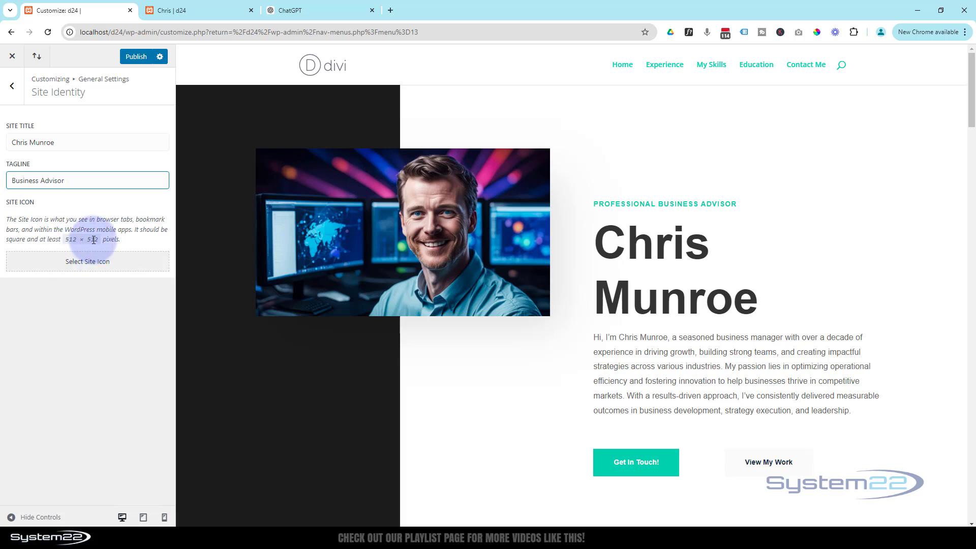
Step: Set the teal CM fav.jpg image as the cropped site icon and publish
click(82, 269)
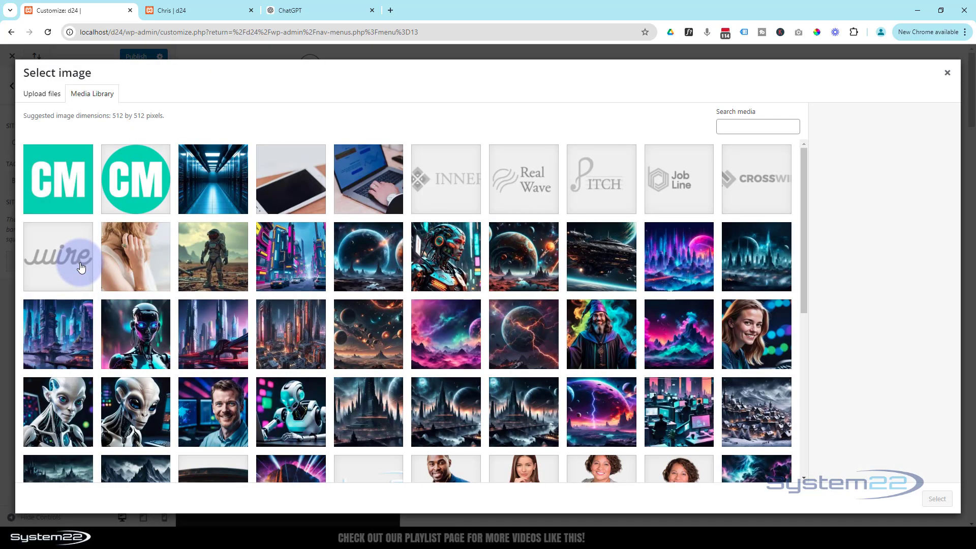
click(64, 172)
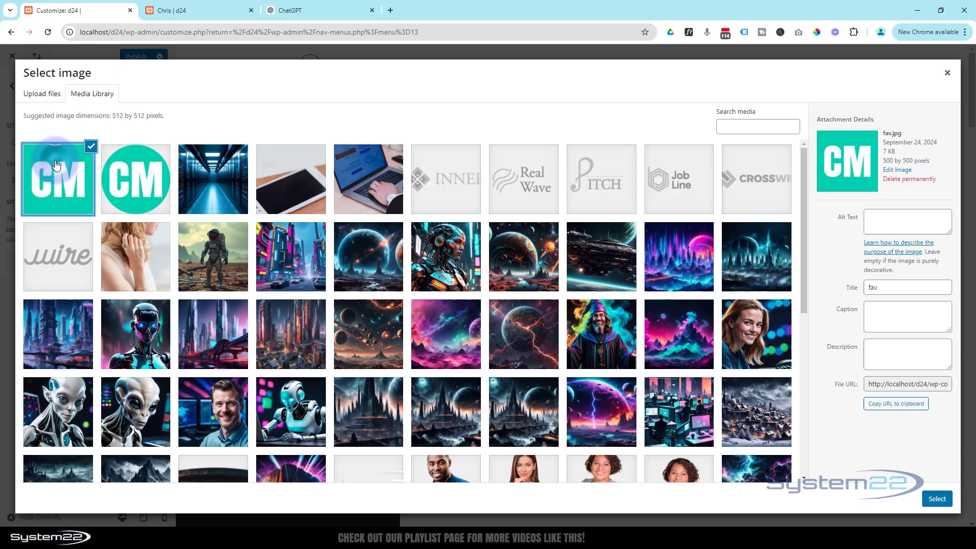
click(932, 500)
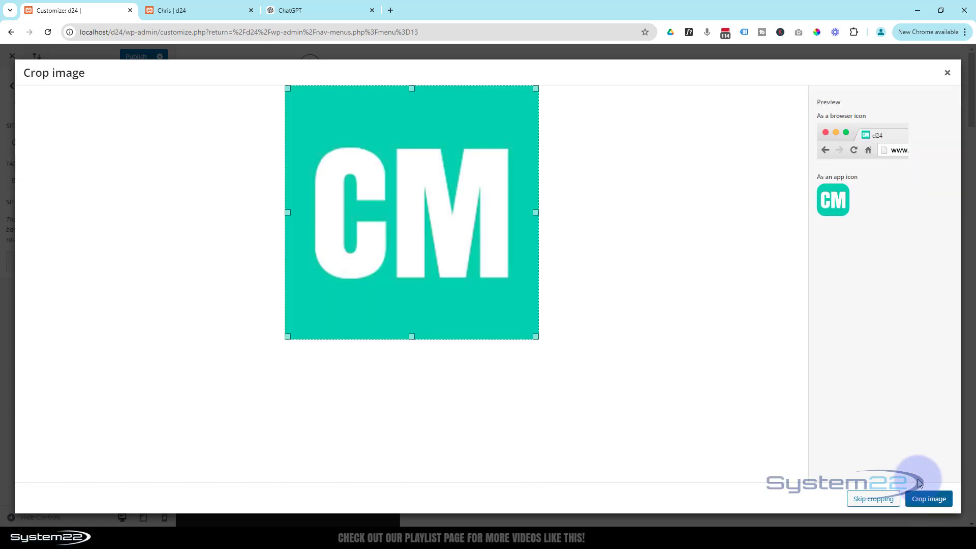
click(932, 500)
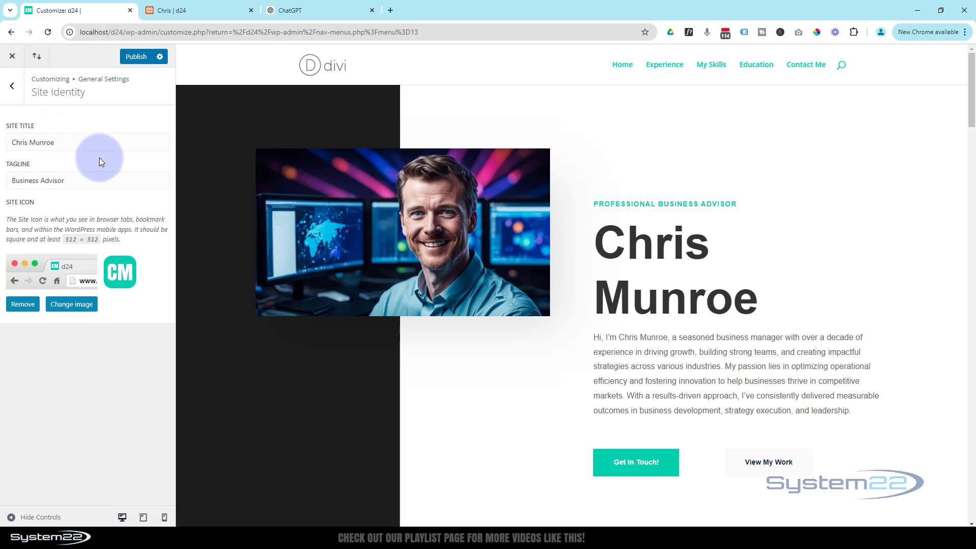
click(137, 57)
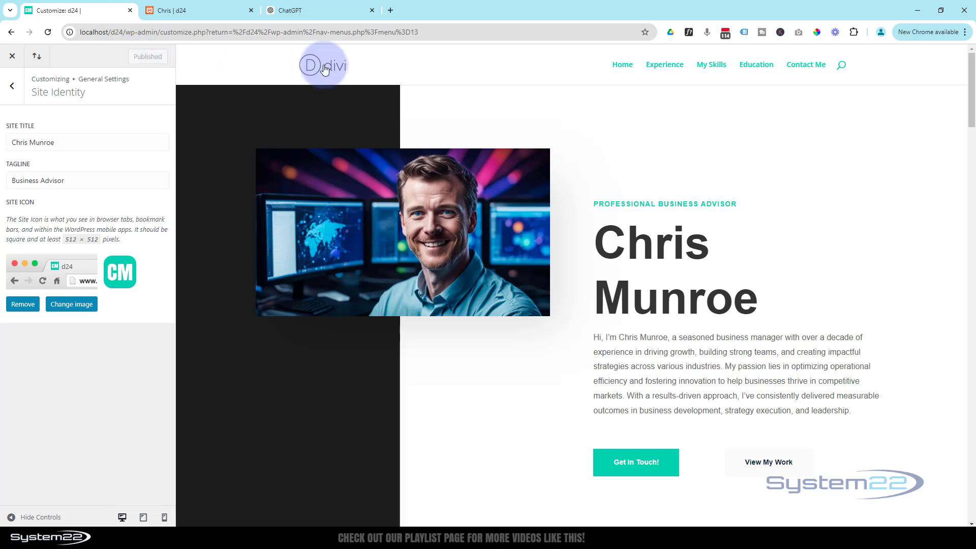
Step: Close the Customizer, open Divi Theme Options, and start uploading a Logo image
click(13, 57)
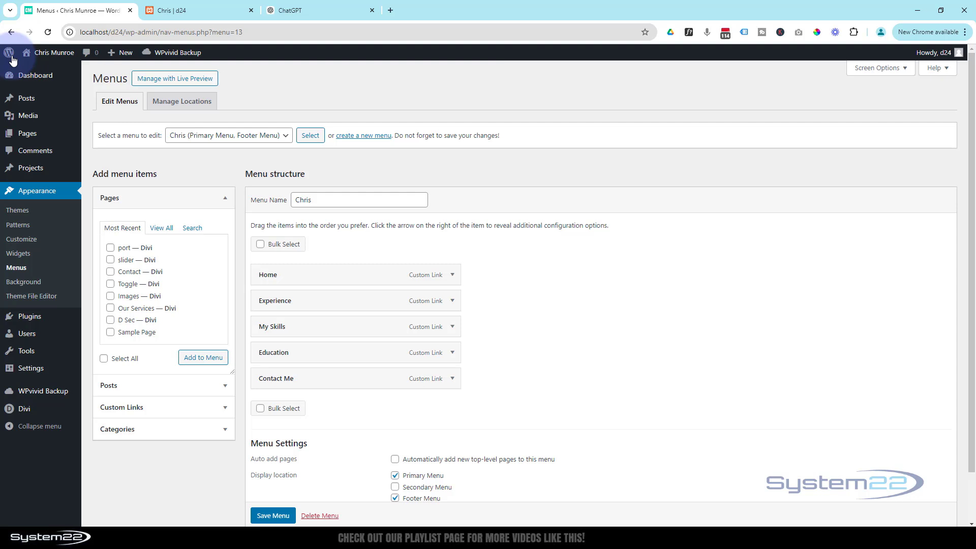
mouse_move(39, 410)
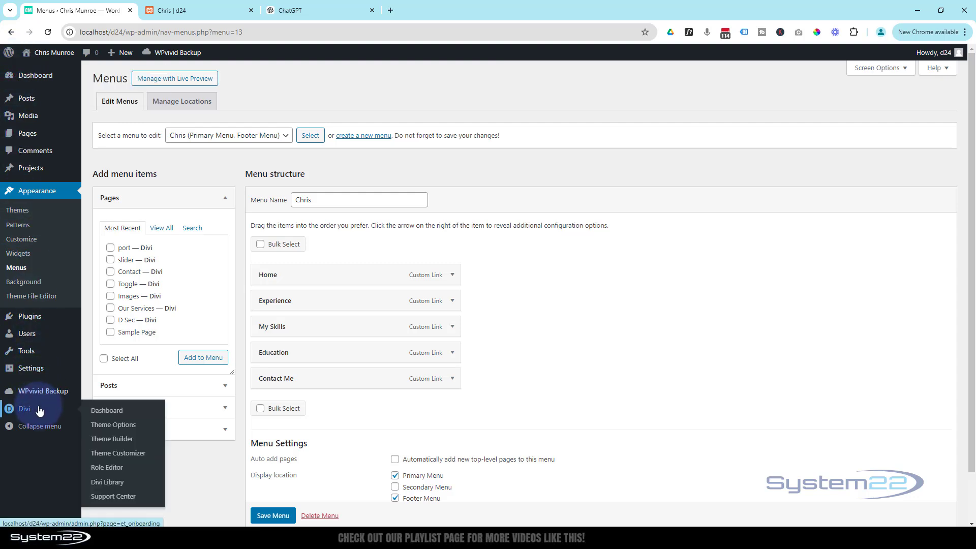
click(121, 429)
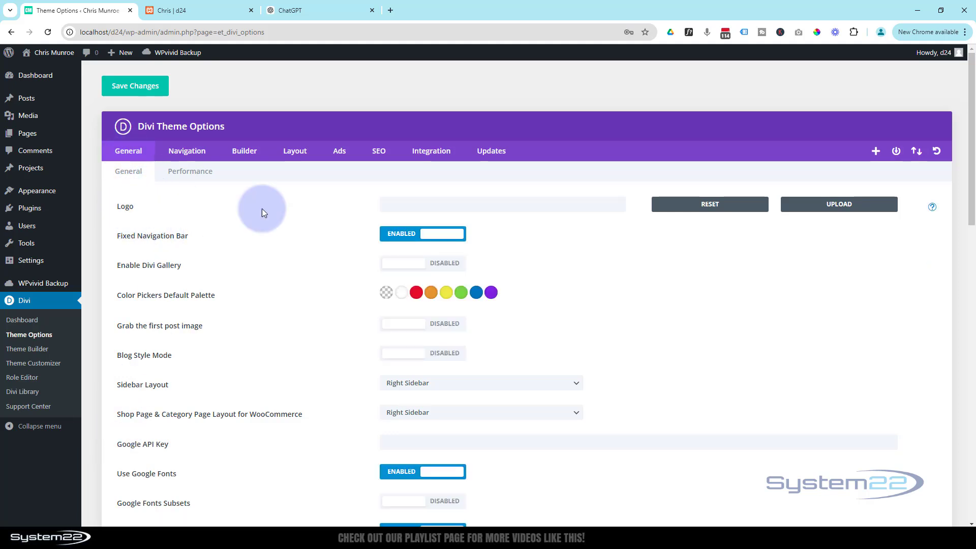
click(843, 205)
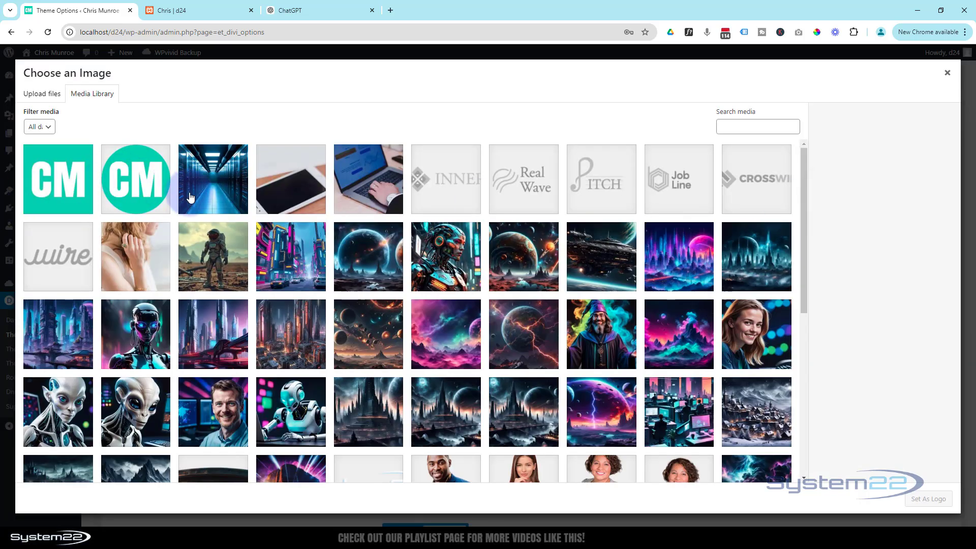
Step: Set logo.png as the Divi logo, enable the Back To Top Button, and save changes
click(144, 183)
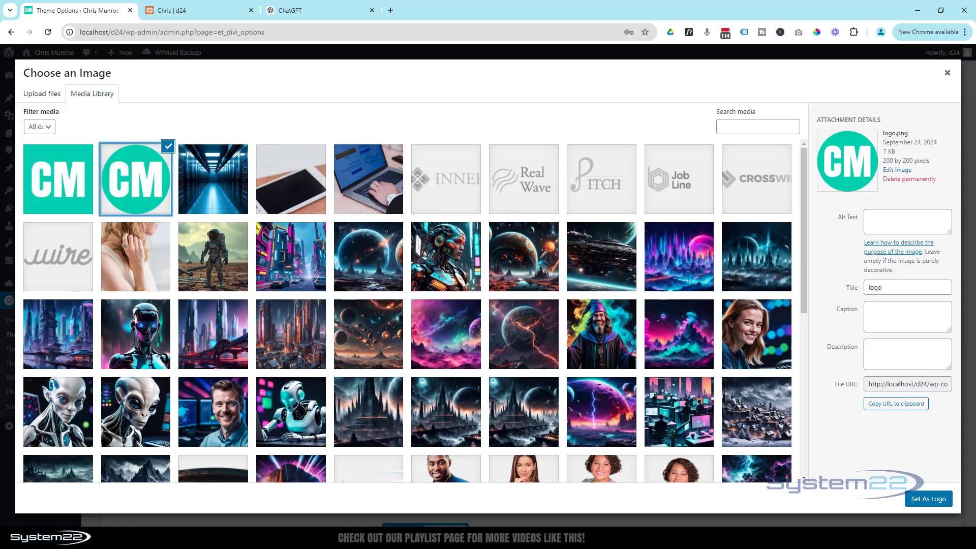
click(930, 503)
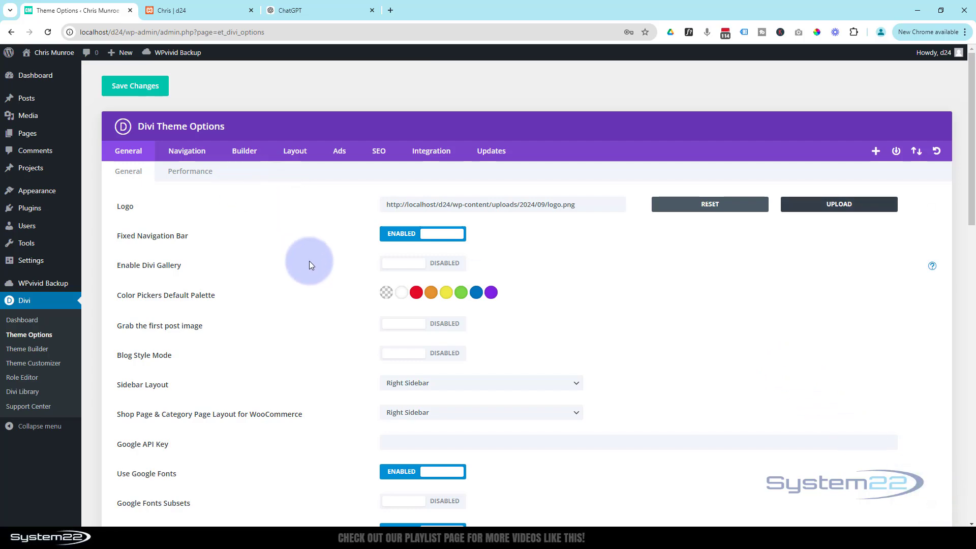
scroll(310, 265, down, 10)
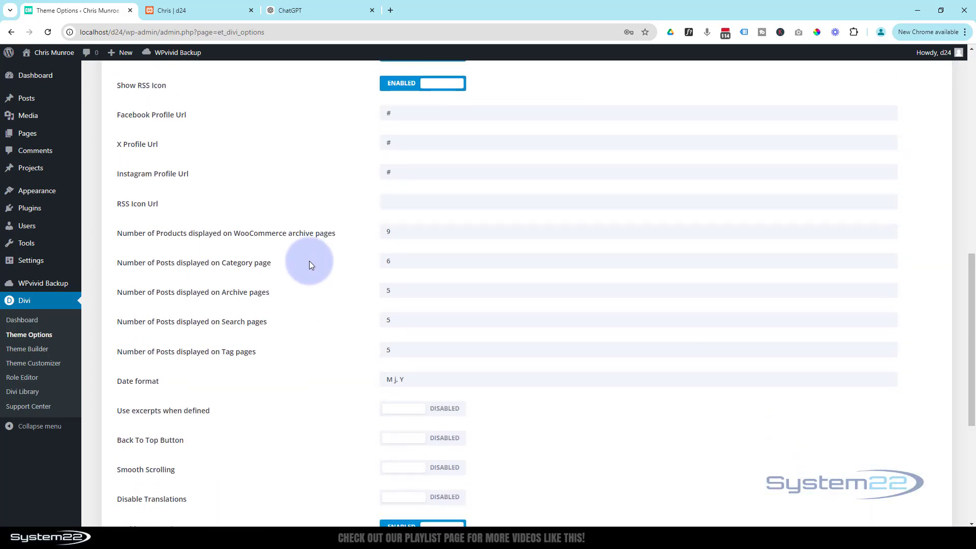
scroll(309, 261, down, 5)
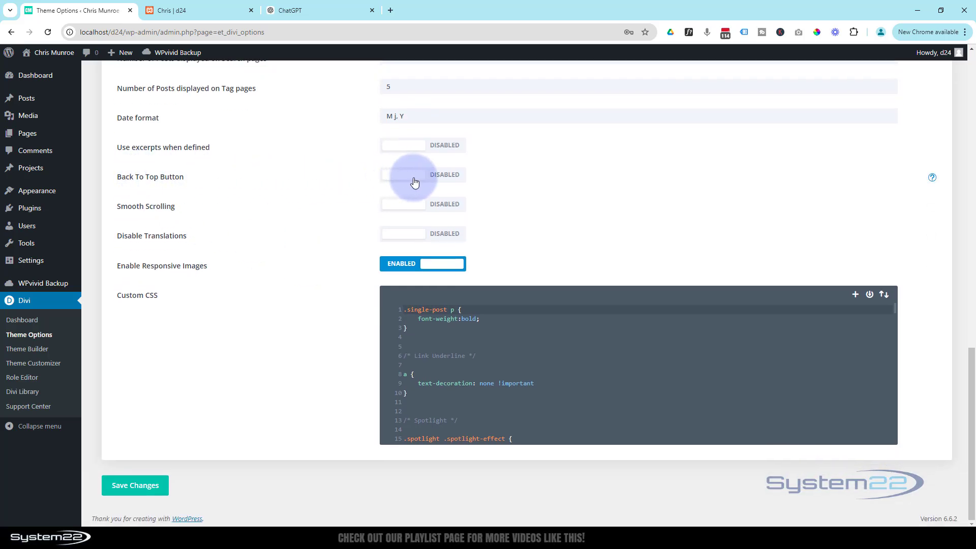
click(452, 178)
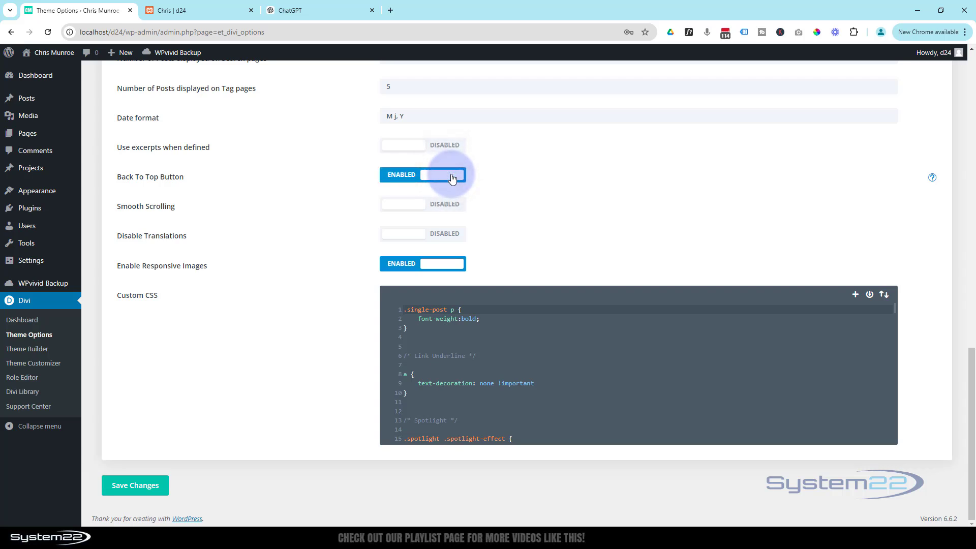
click(148, 489)
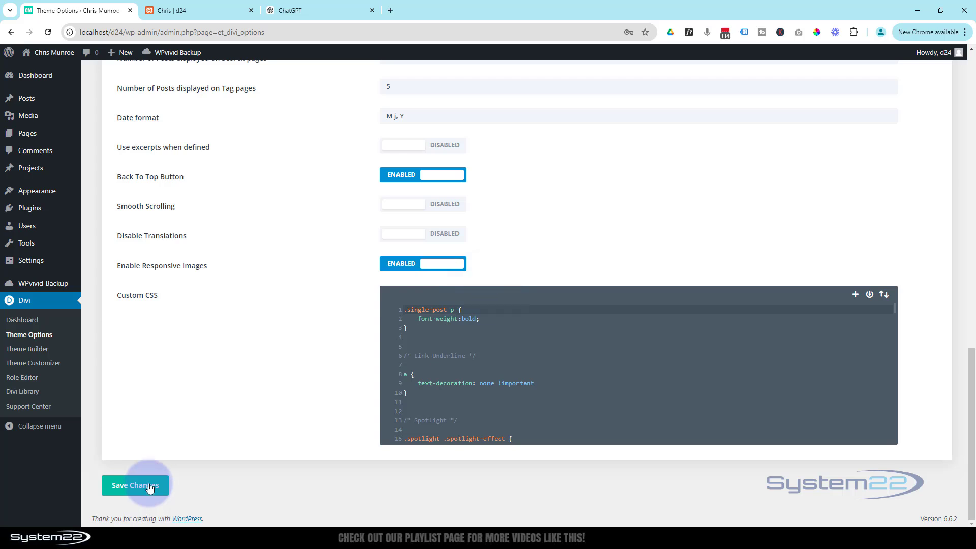
scroll(197, 398, up, 10)
scroll(197, 398, up, 6)
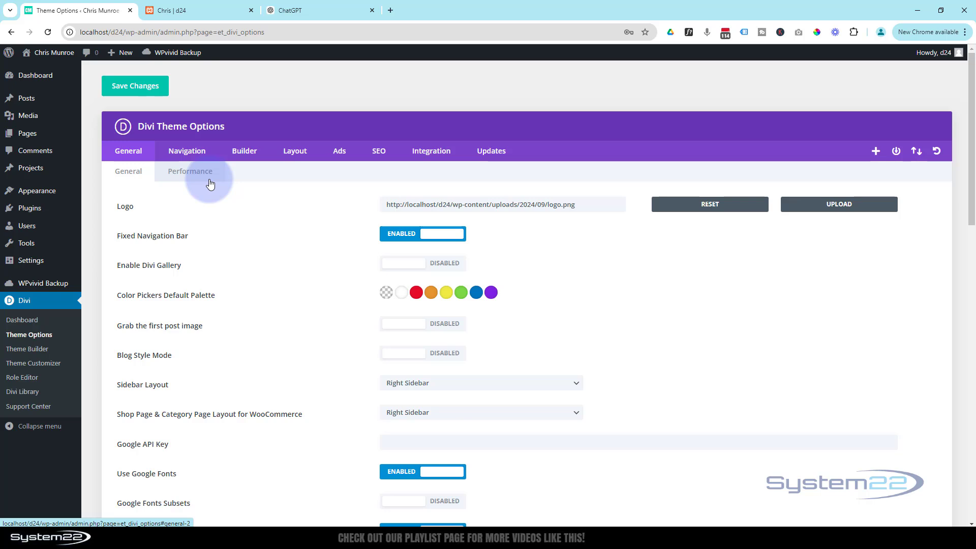
Step: In Mobile Styles > Mobile Menu, test text colour swatches and edit the text hex value
mouse_move(35, 191)
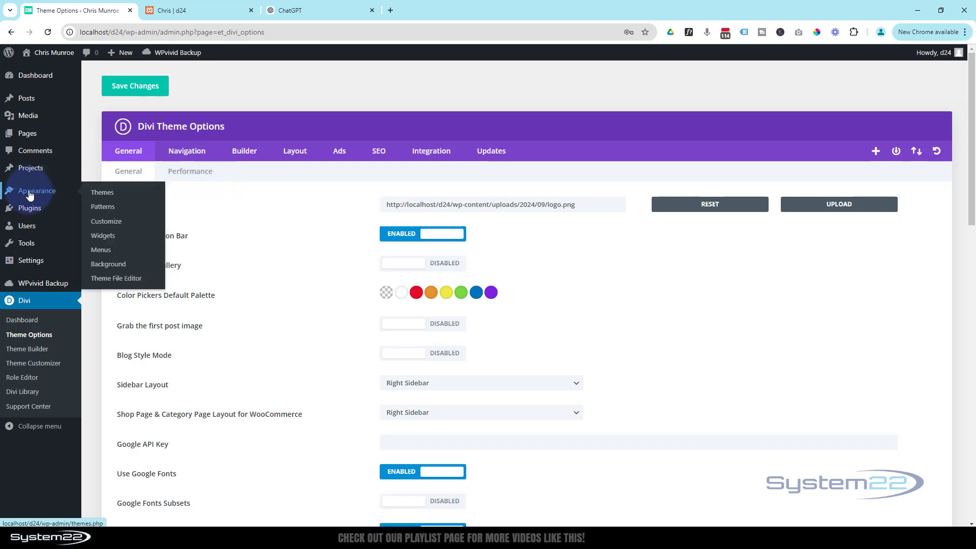
click(103, 224)
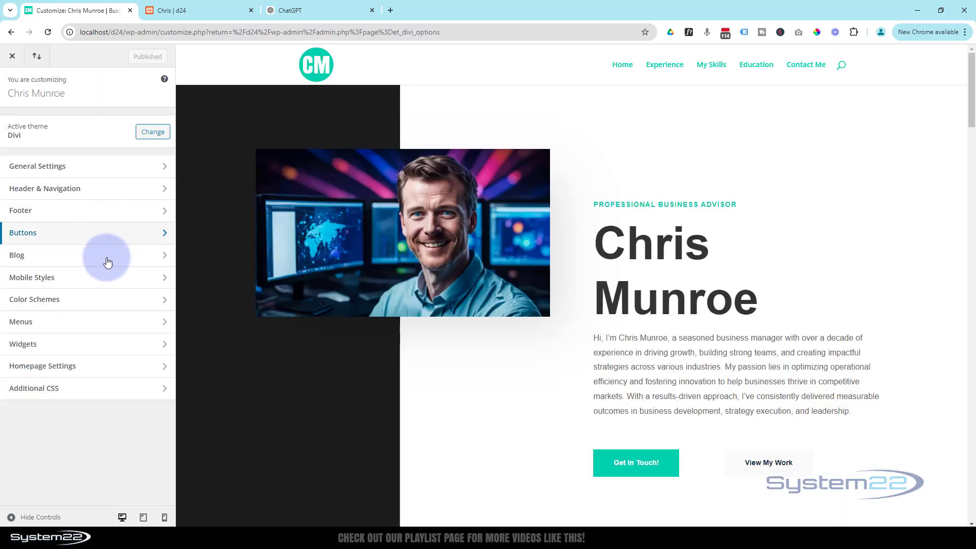
click(99, 278)
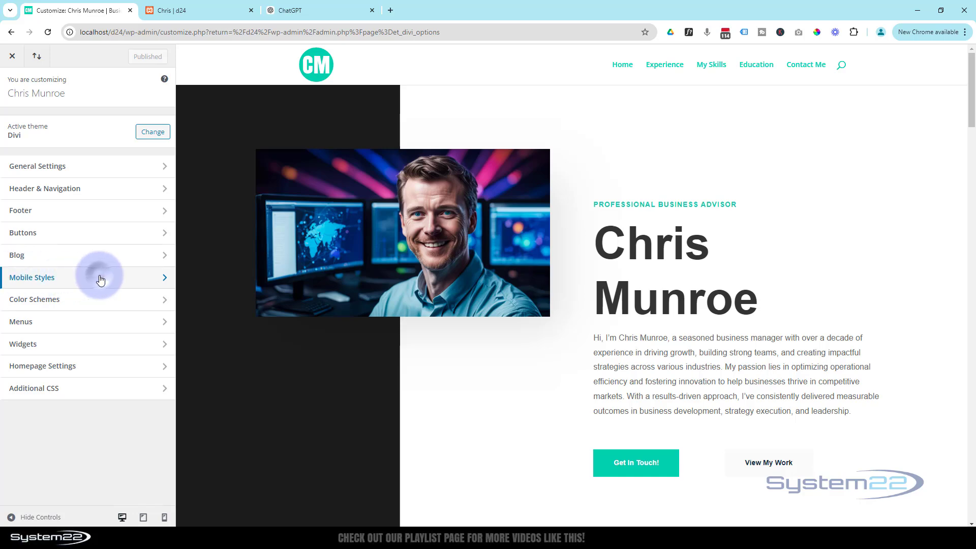
click(78, 173)
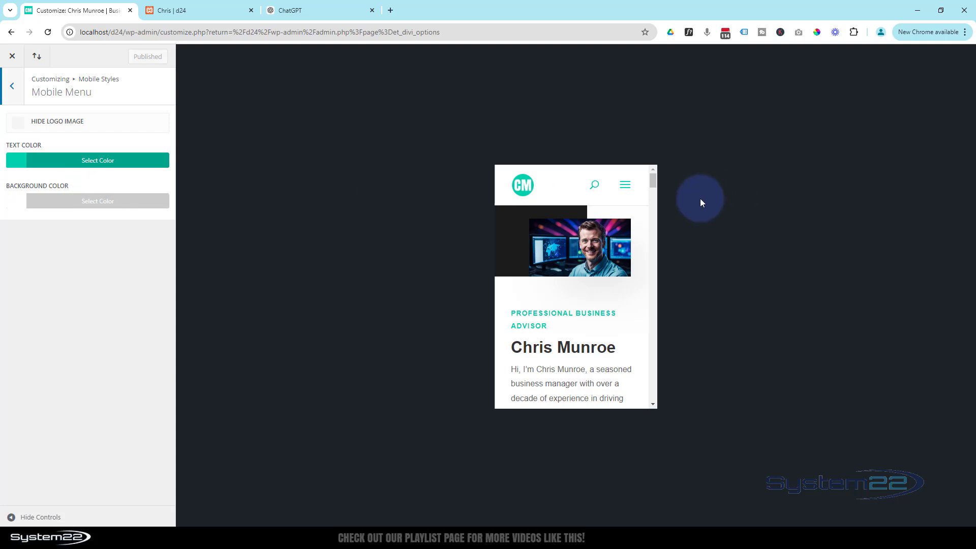
click(138, 163)
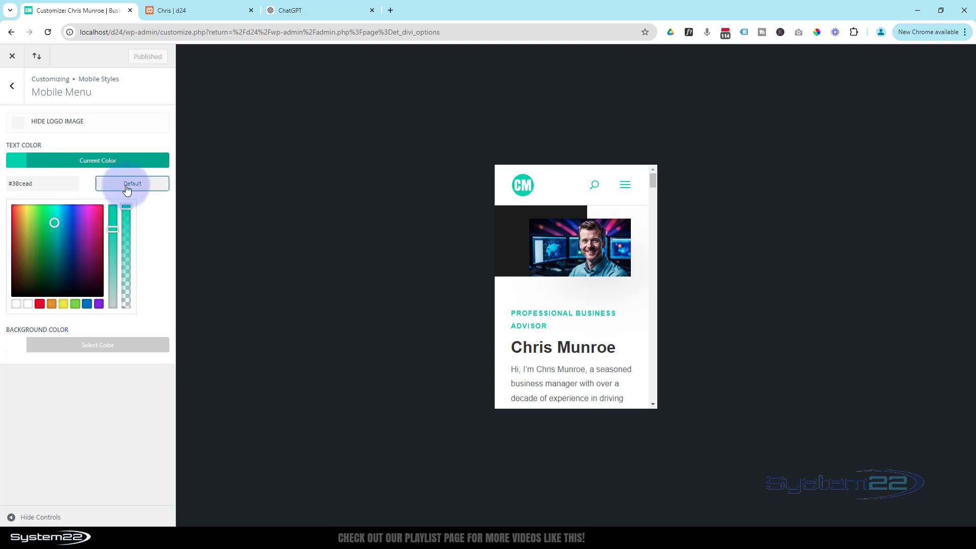
click(126, 184)
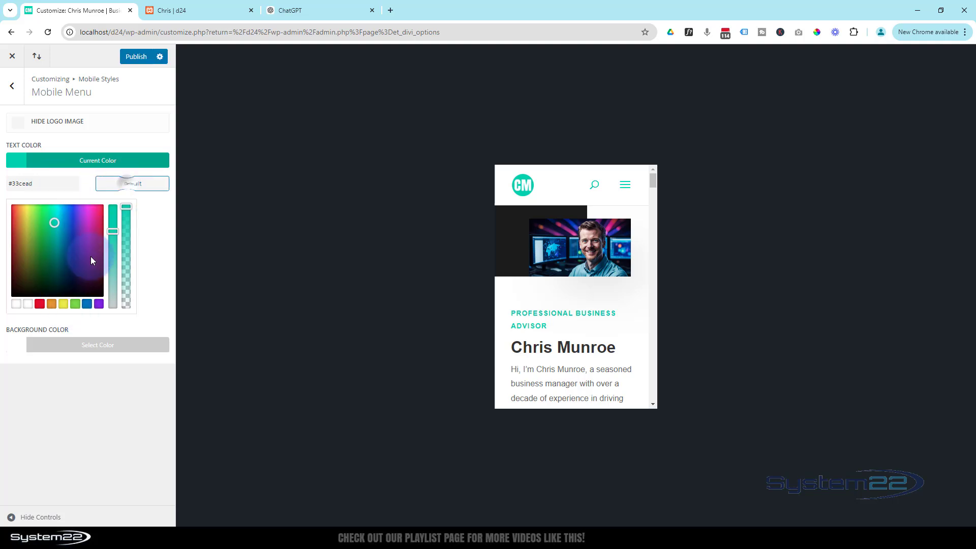
click(28, 304)
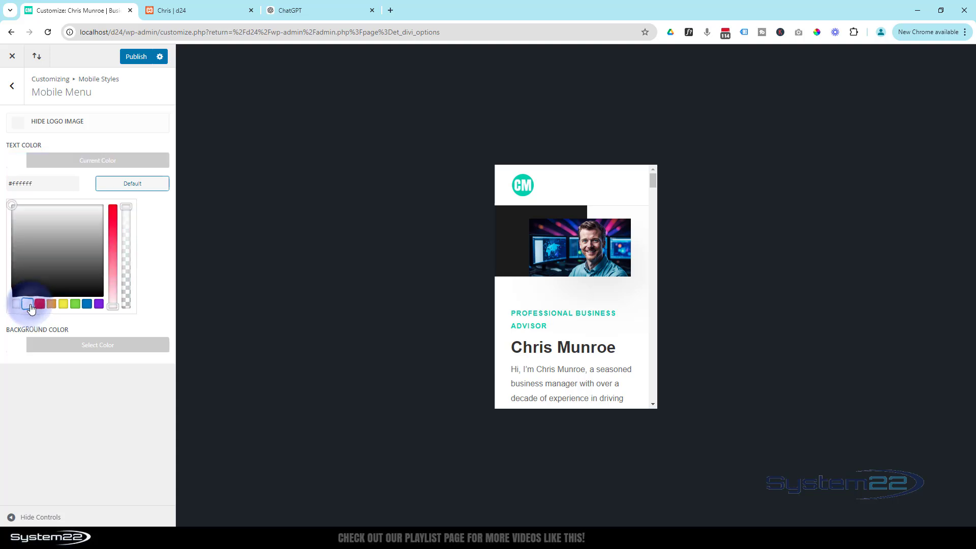
click(626, 188)
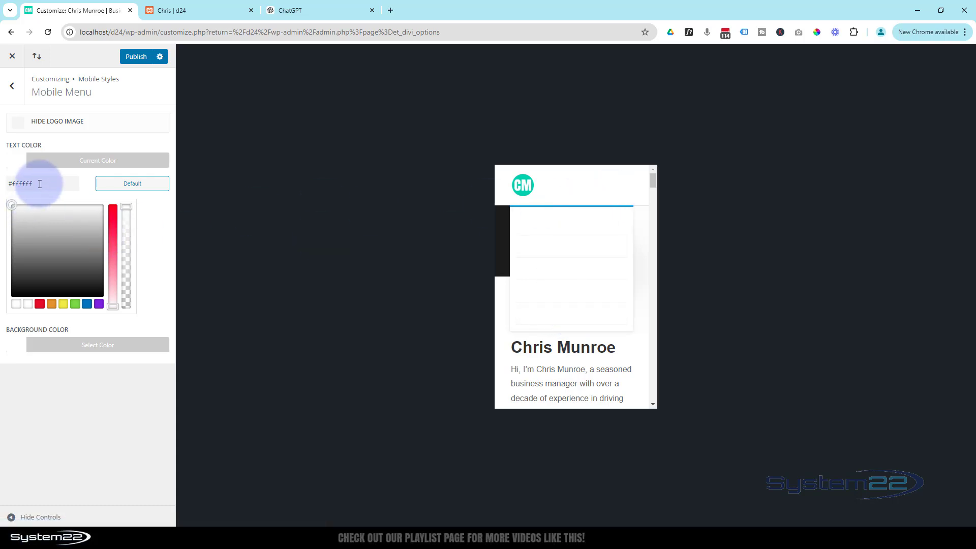
drag(40, 184, 1, 176)
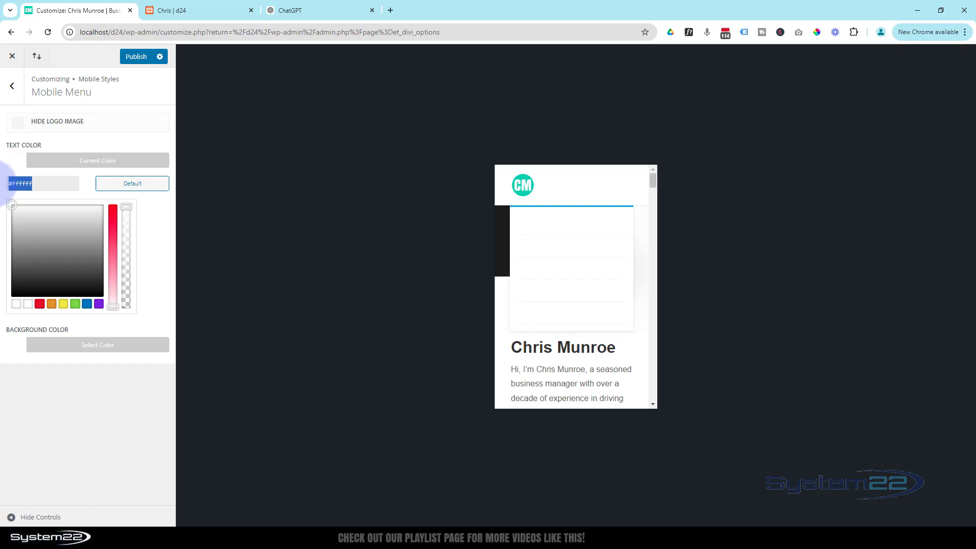
text(30cead)
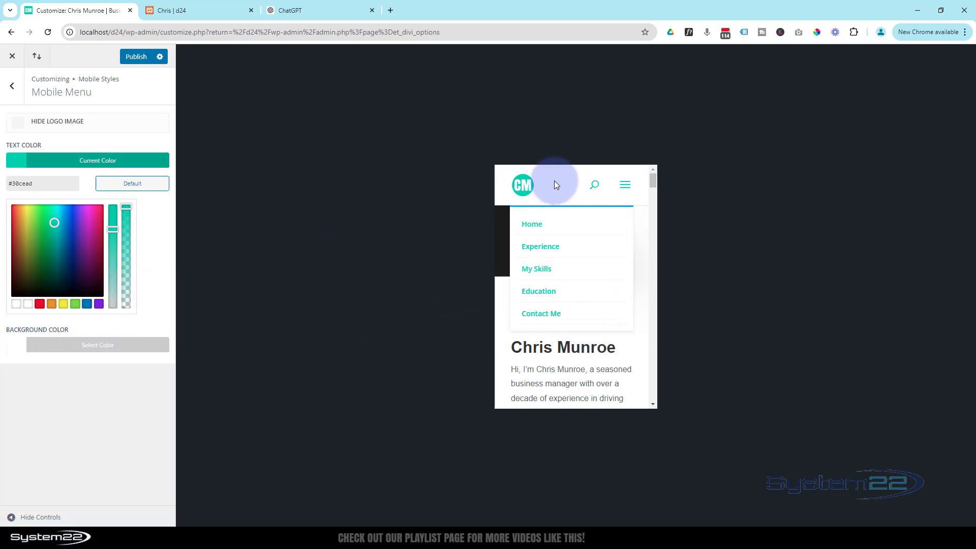
Step: Try a purple mobile menu background, restore it to white #ffffff, and go back
click(91, 345)
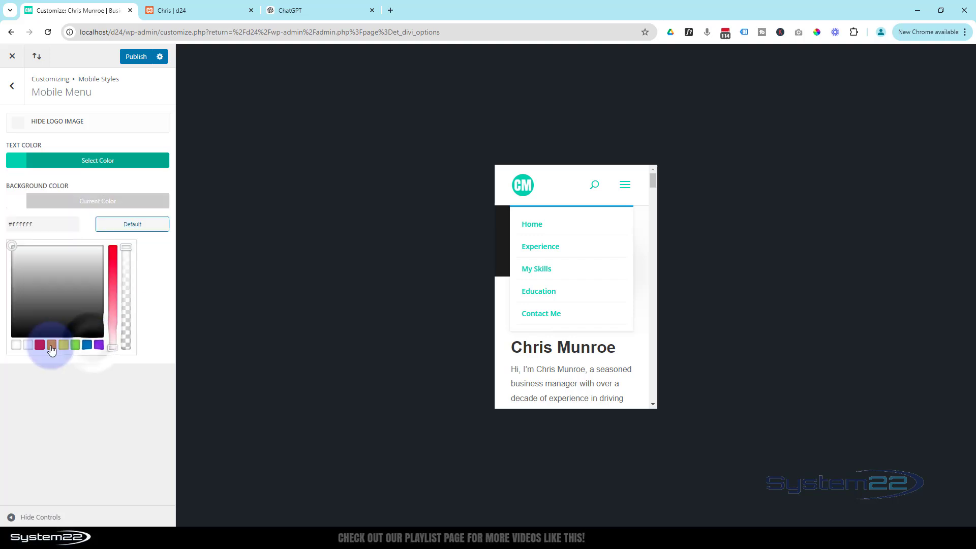
click(99, 345)
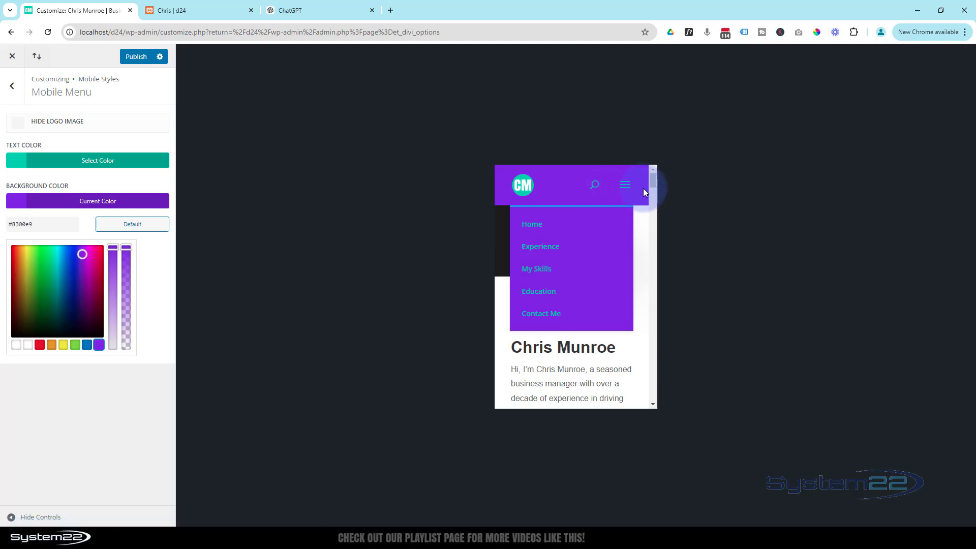
click(28, 348)
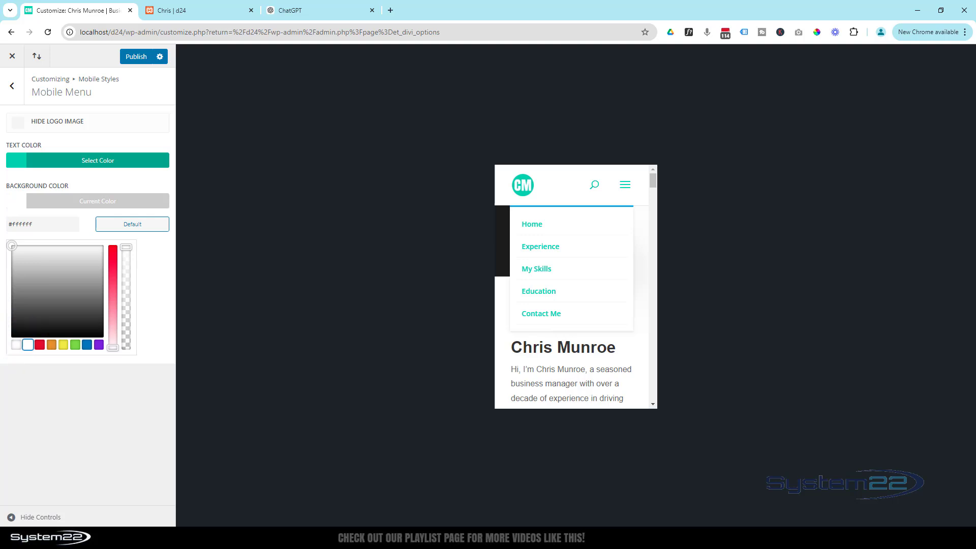
click(13, 88)
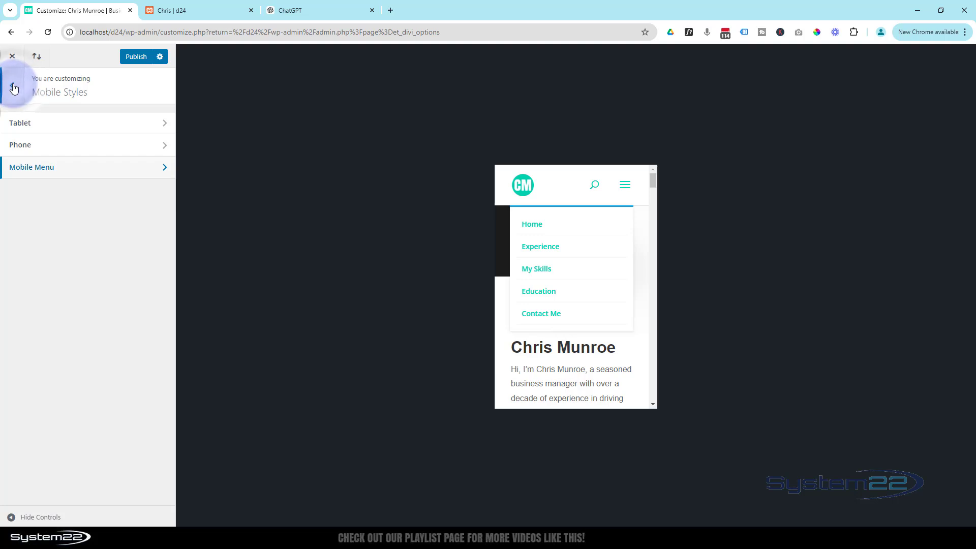
click(13, 87)
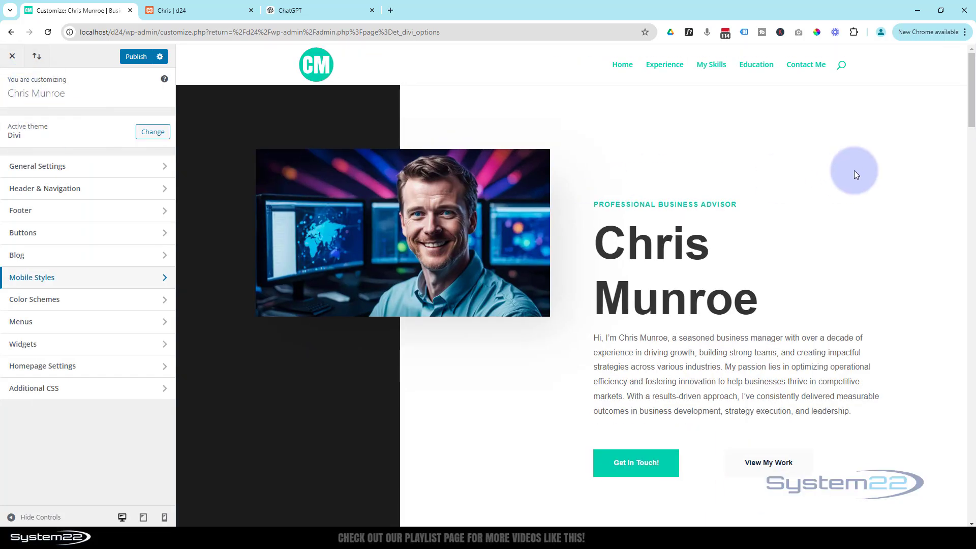
Step: Enter the owner's name into the footer bottom bar credits text
click(805, 71)
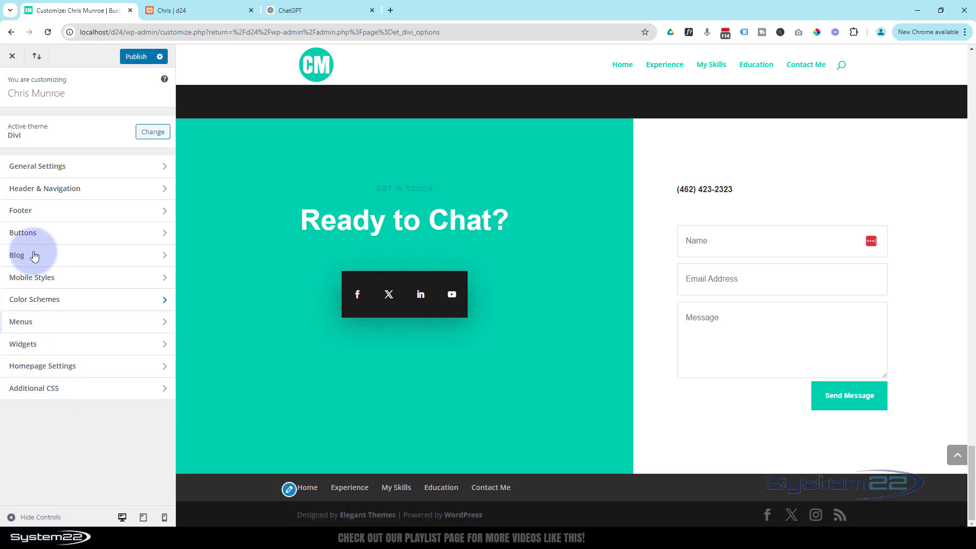
click(82, 213)
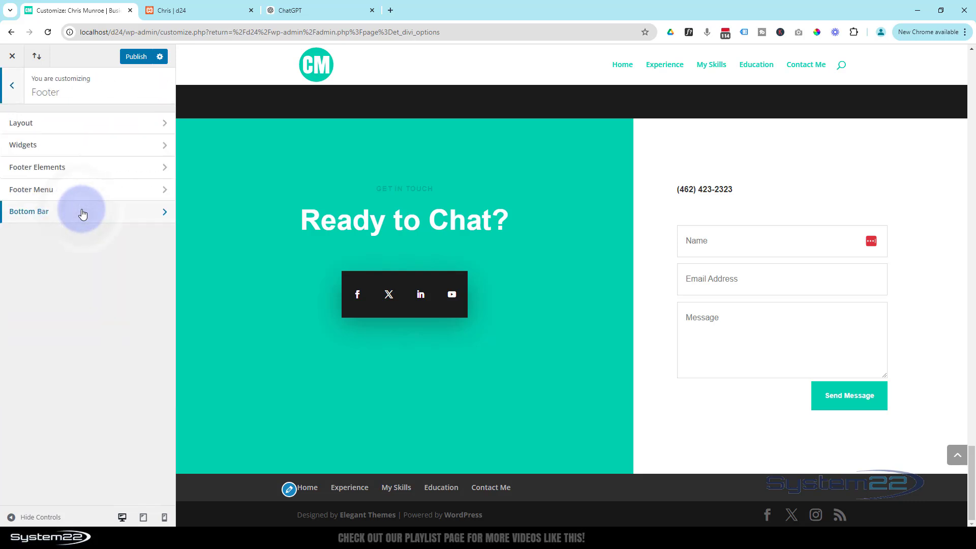
click(61, 219)
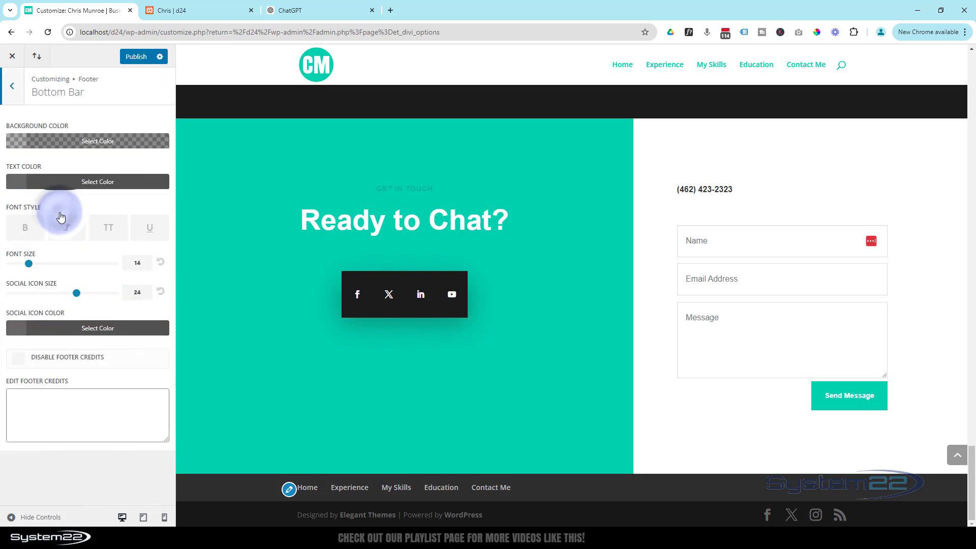
click(20, 403)
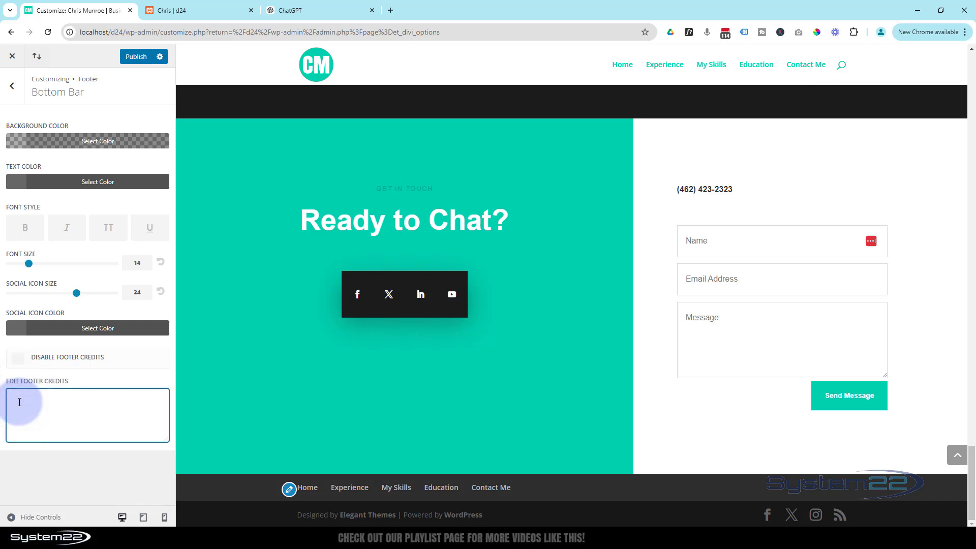
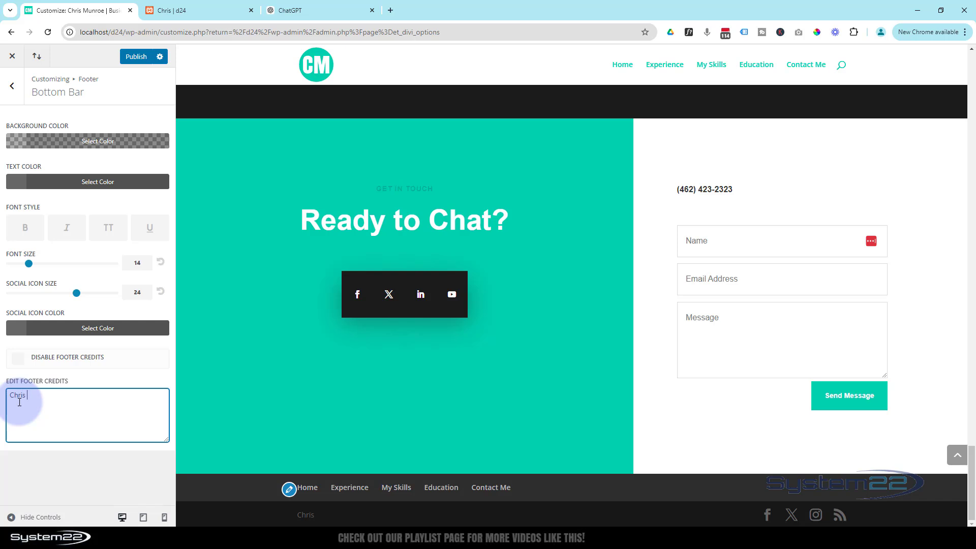
text(2024)
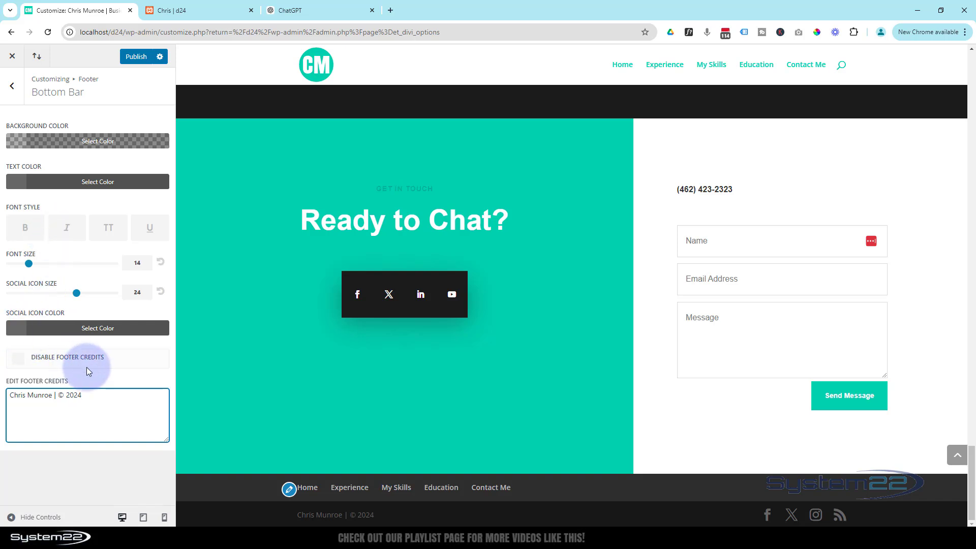
Step: Uncheck Show Social Icons under Footer Elements and publish
click(14, 87)
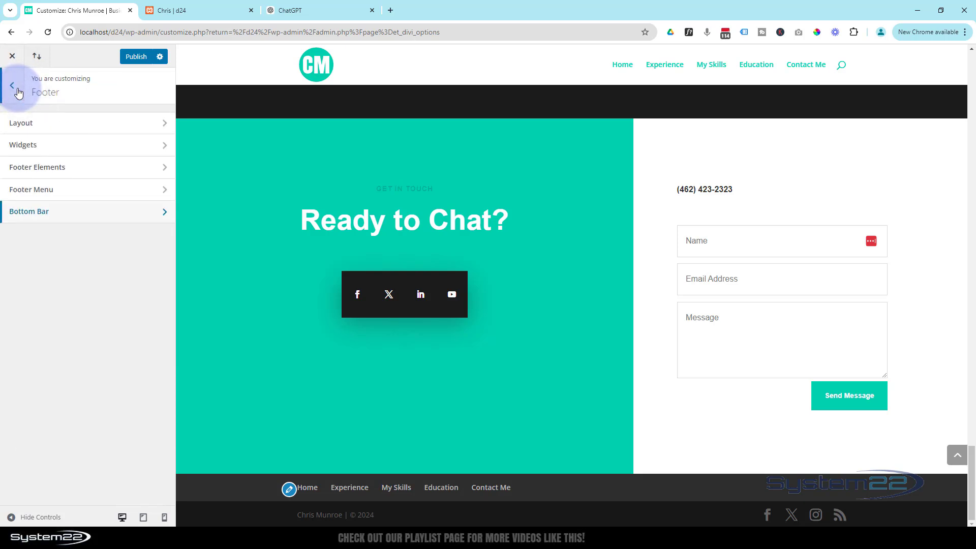
click(79, 170)
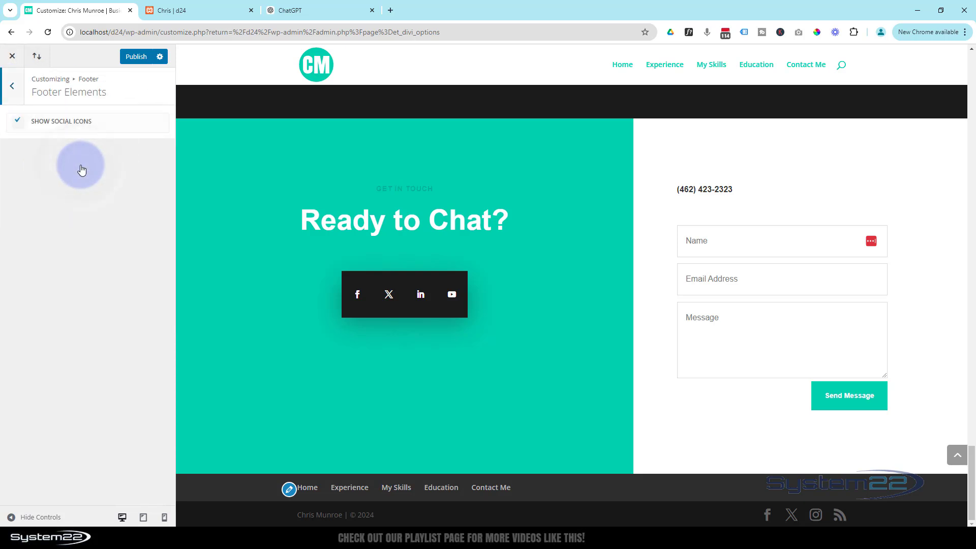
click(17, 122)
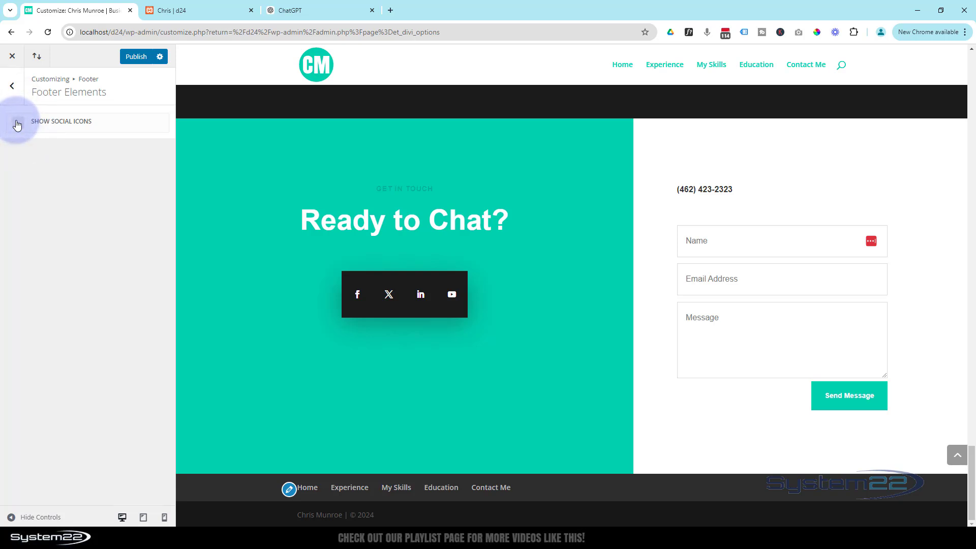
click(137, 57)
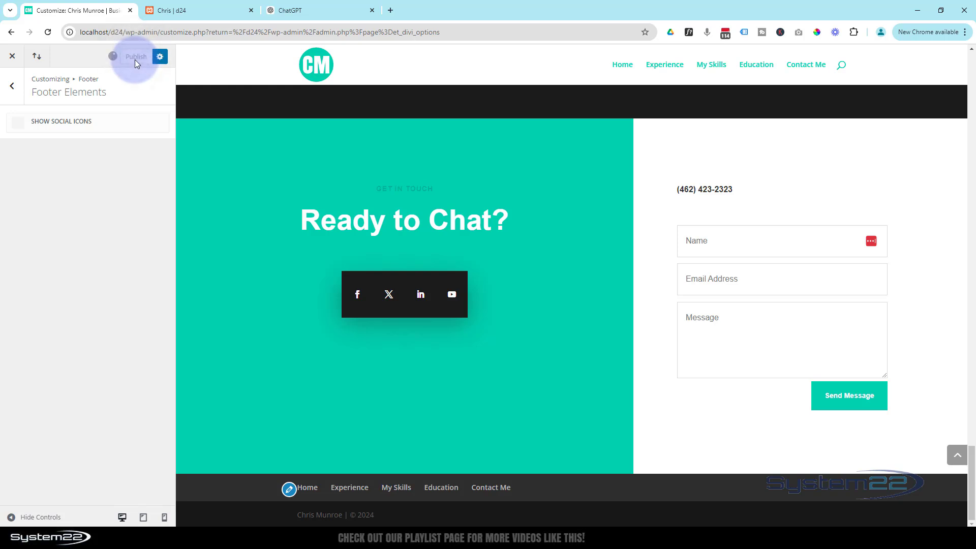
Step: Reload the live front page to show the round CM logo and teal menu
click(195, 7)
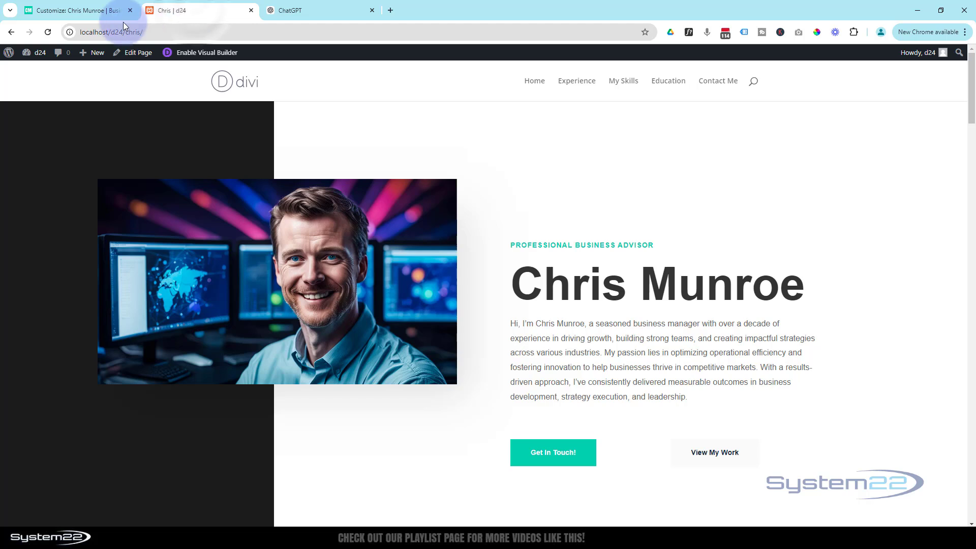
click(49, 31)
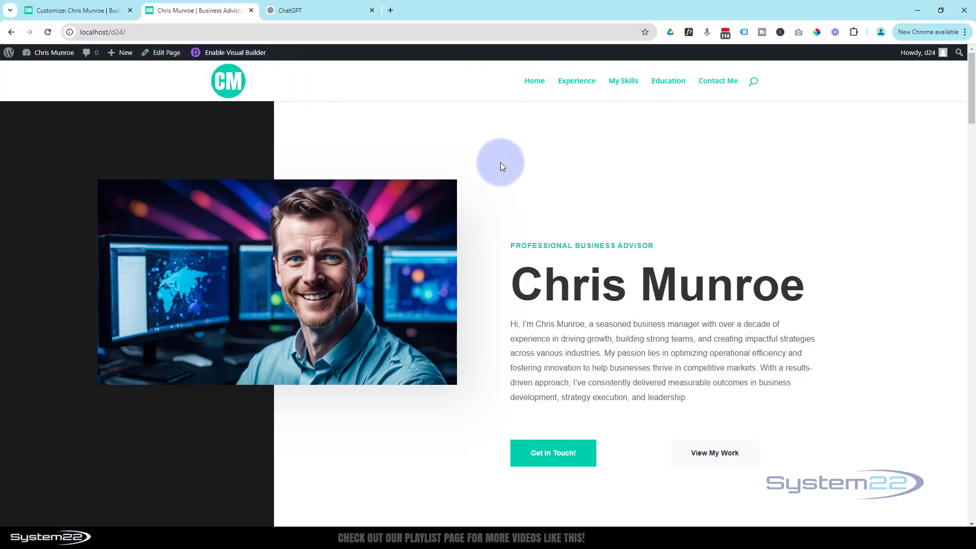
scroll(500, 163, down, 5)
scroll(500, 163, up, 5)
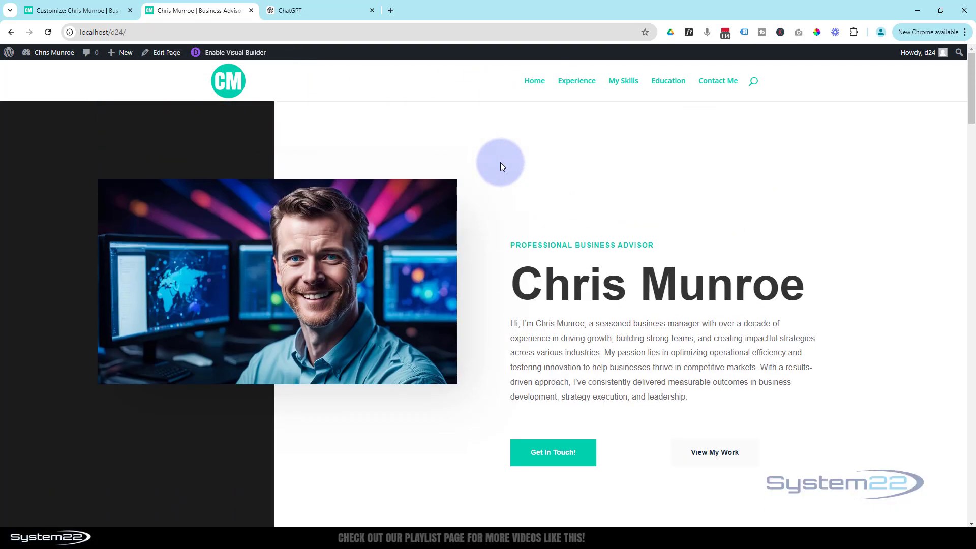
scroll(501, 163, down, 4)
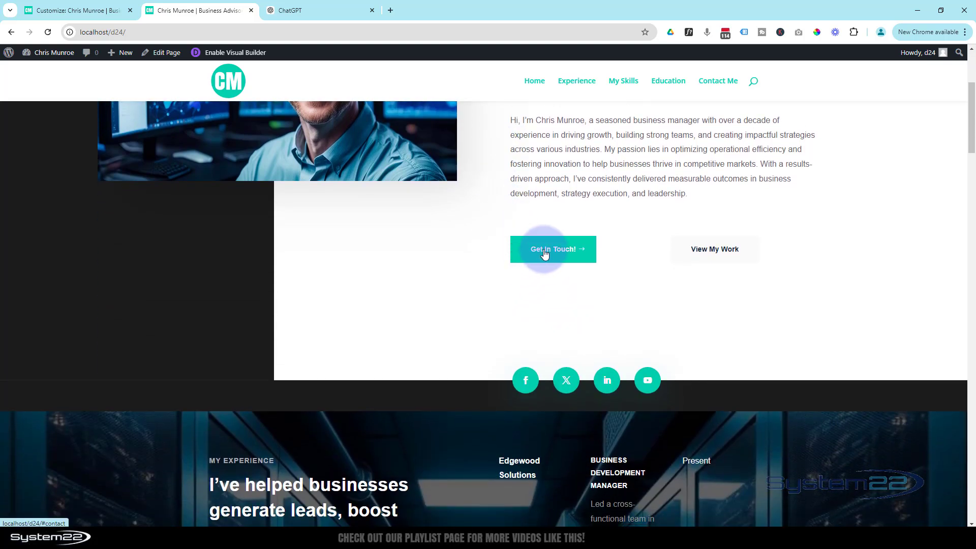
Step: Verify Get In Touch, View My Work, More Info and Let's Start a Conversation jump correctly
click(545, 252)
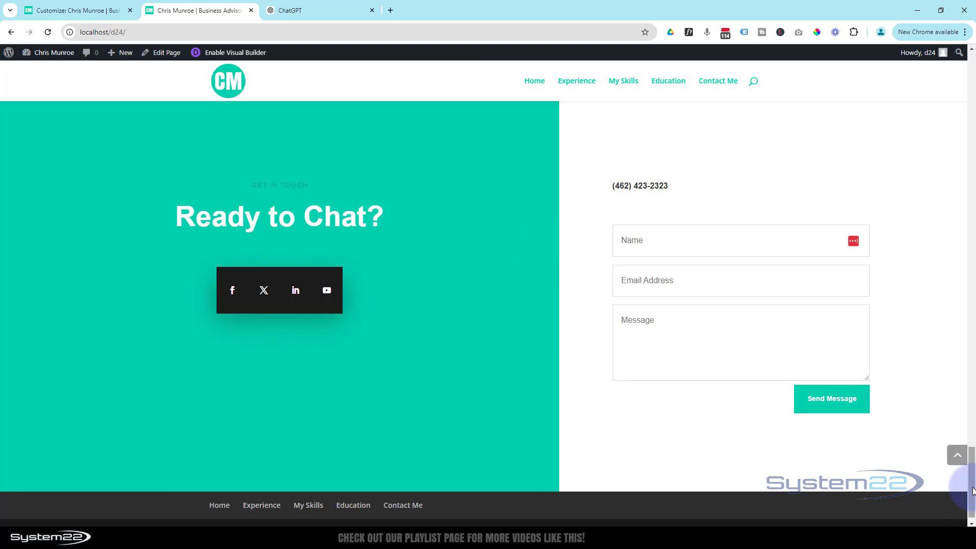
click(957, 457)
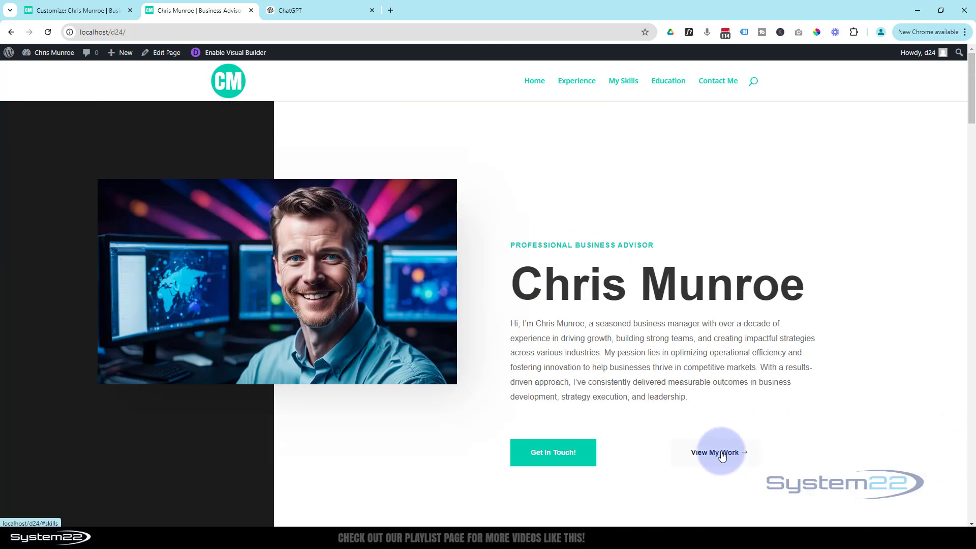
click(723, 456)
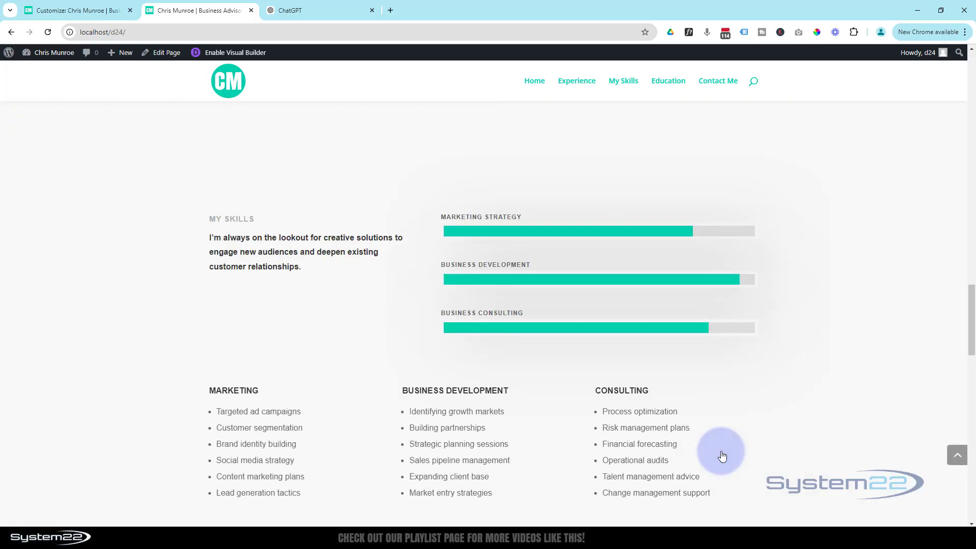
click(955, 455)
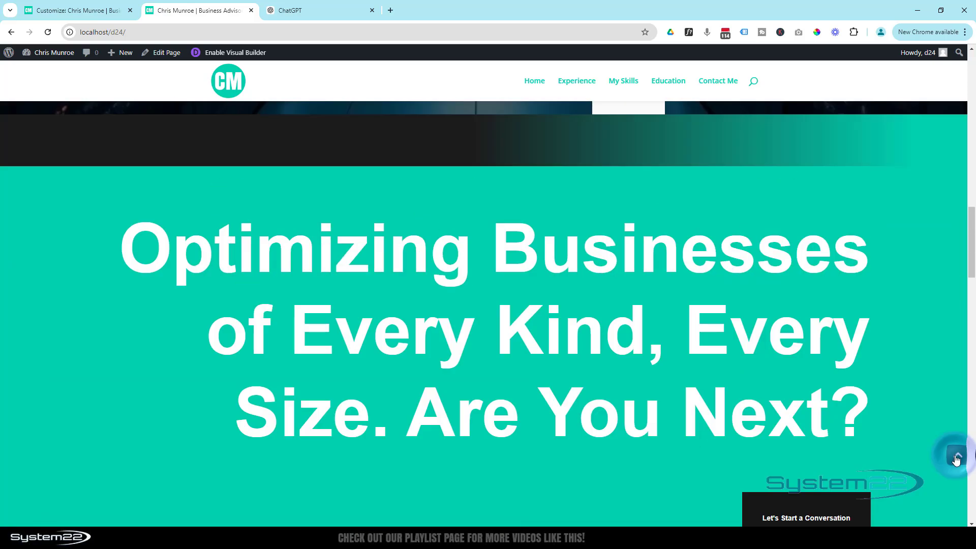
scroll(631, 401, down, 15)
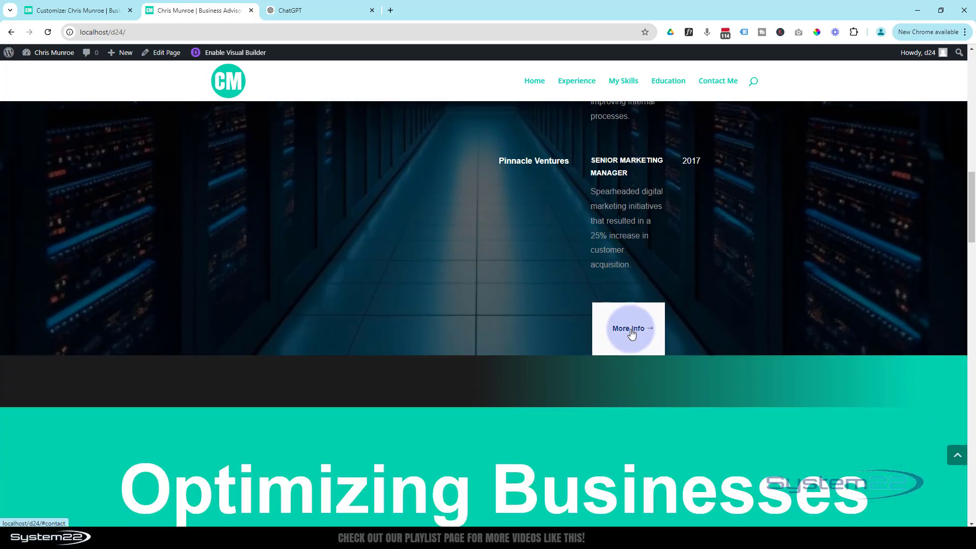
click(632, 333)
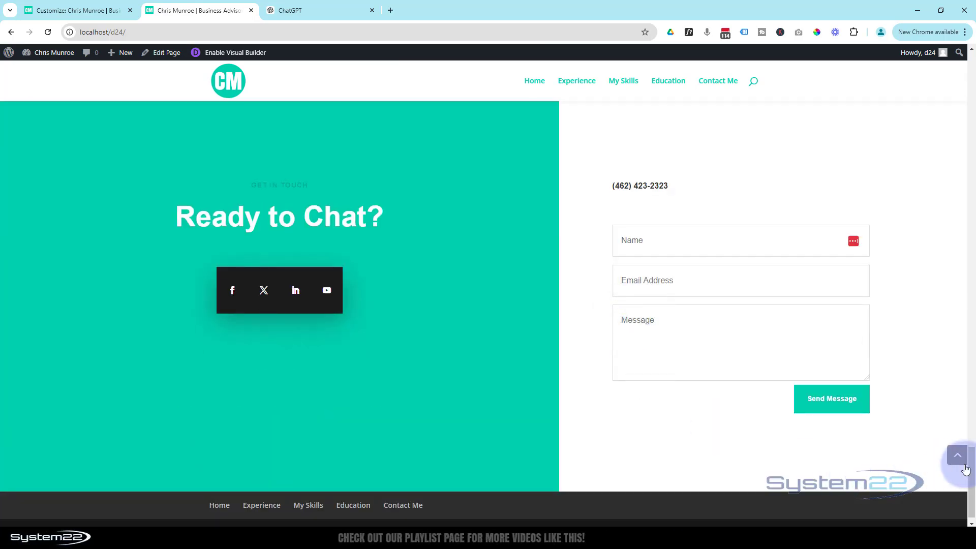
click(966, 467)
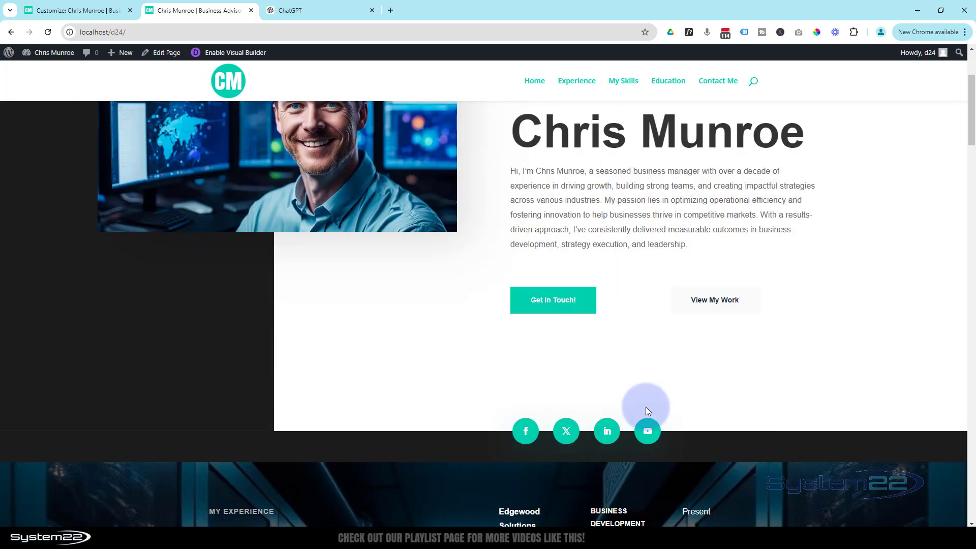
scroll(646, 407, down, 15)
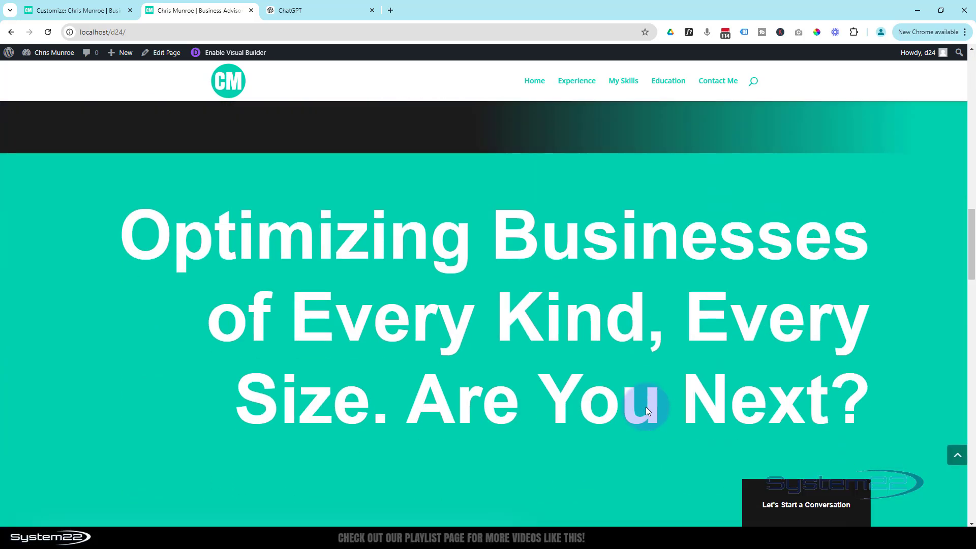
scroll(646, 407, down, 4)
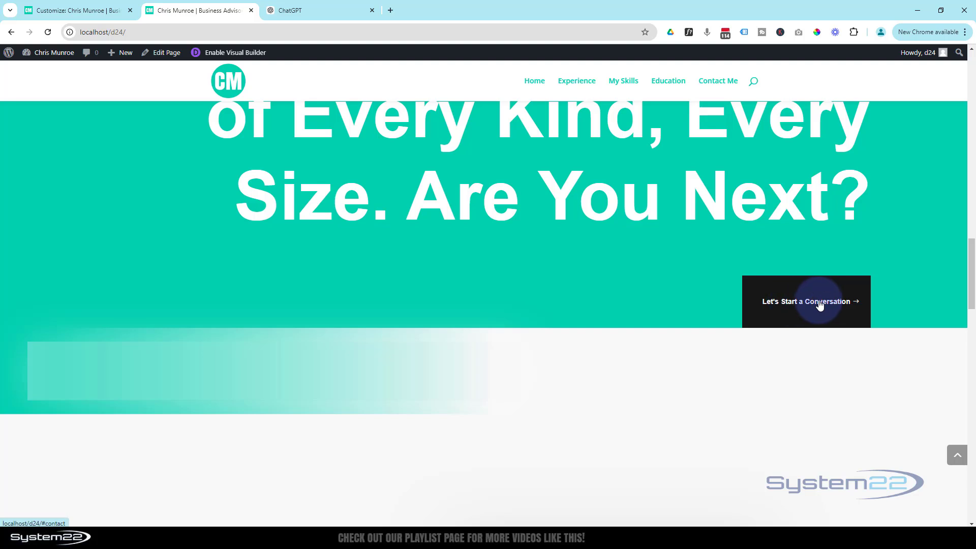
click(820, 305)
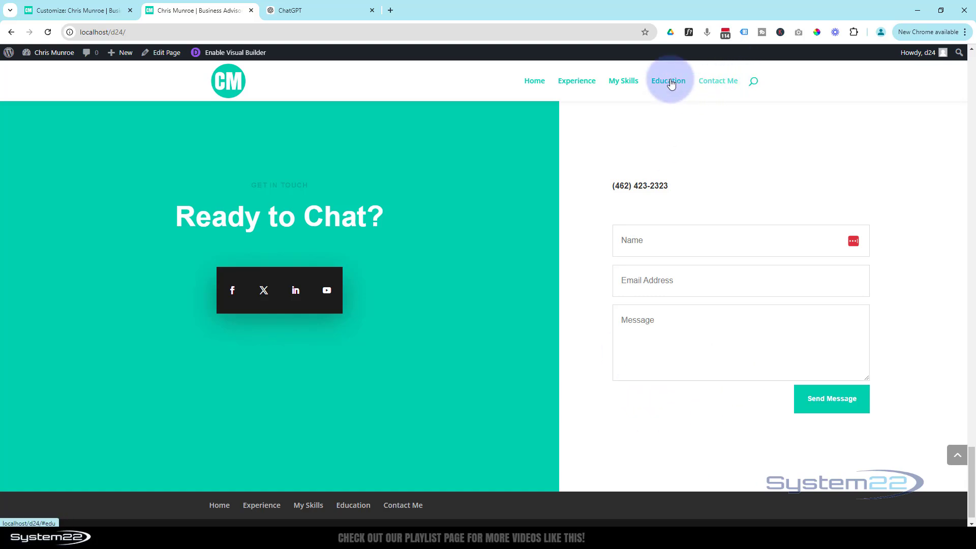
Step: Test the Home, Experience, My Skills, Education and Contact Me menu anchors
click(532, 83)
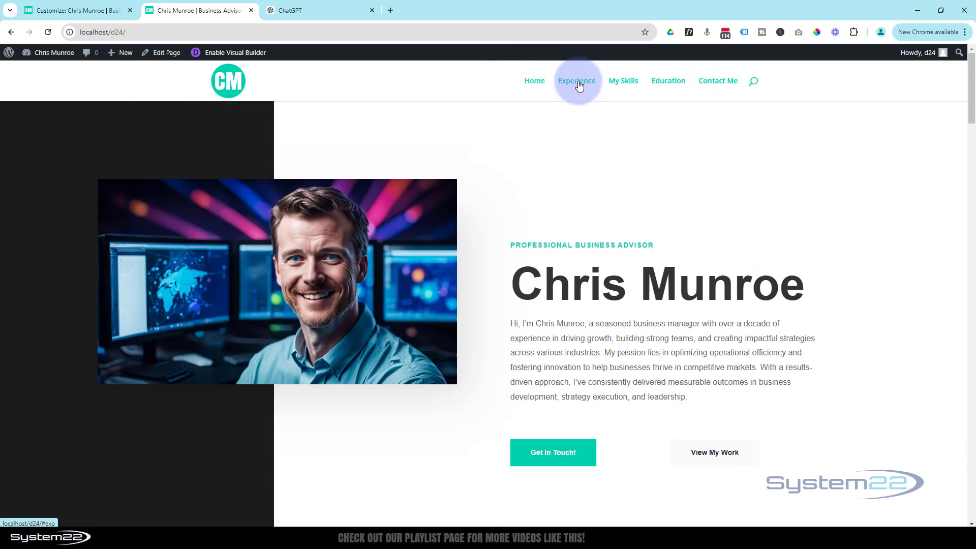
click(578, 82)
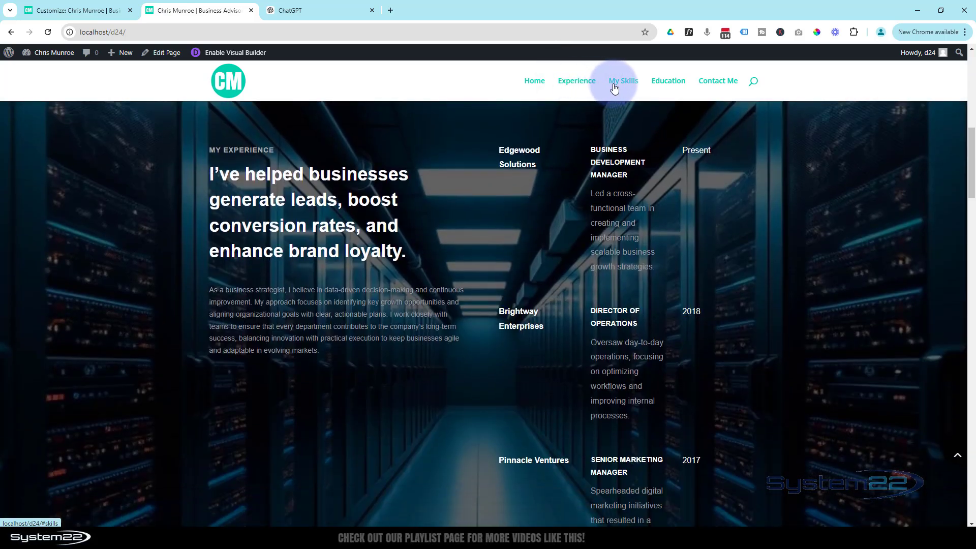
click(616, 82)
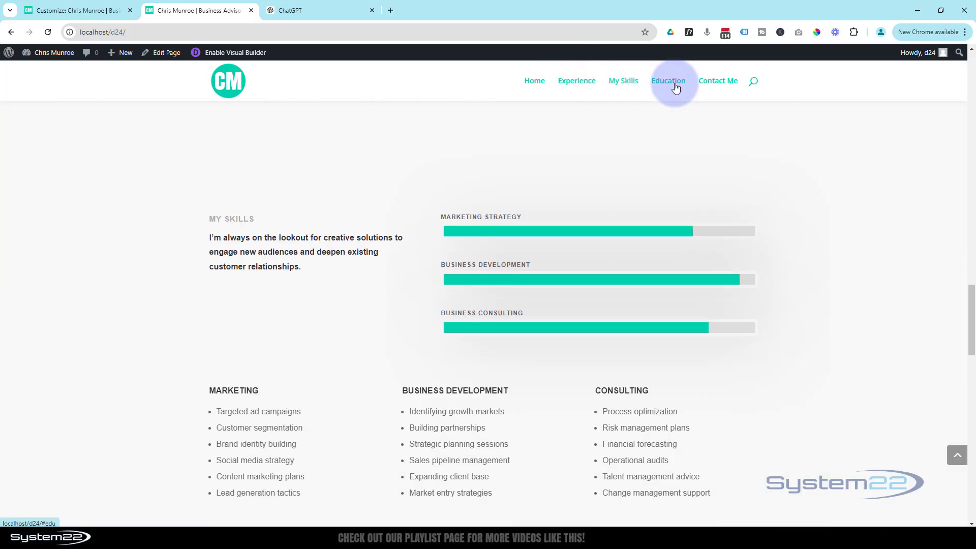
click(676, 86)
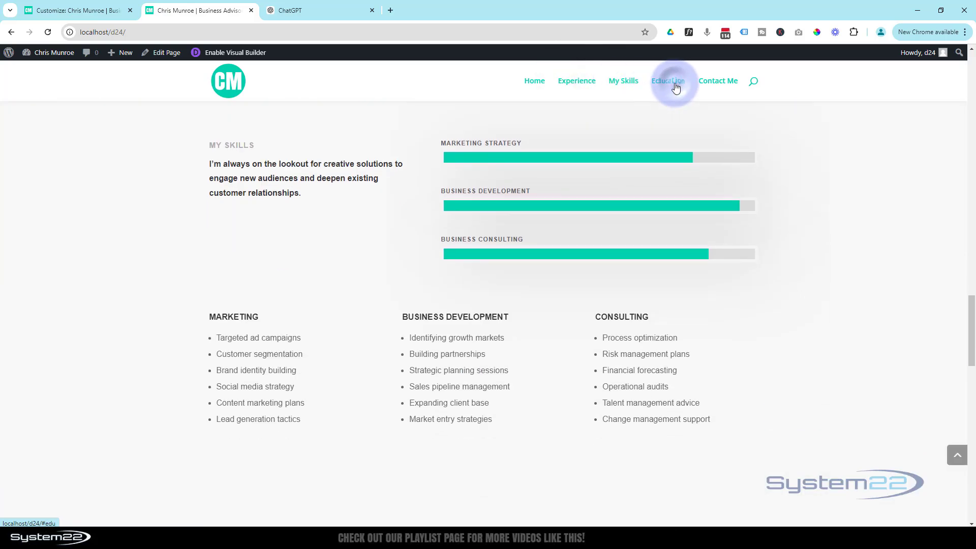
click(711, 85)
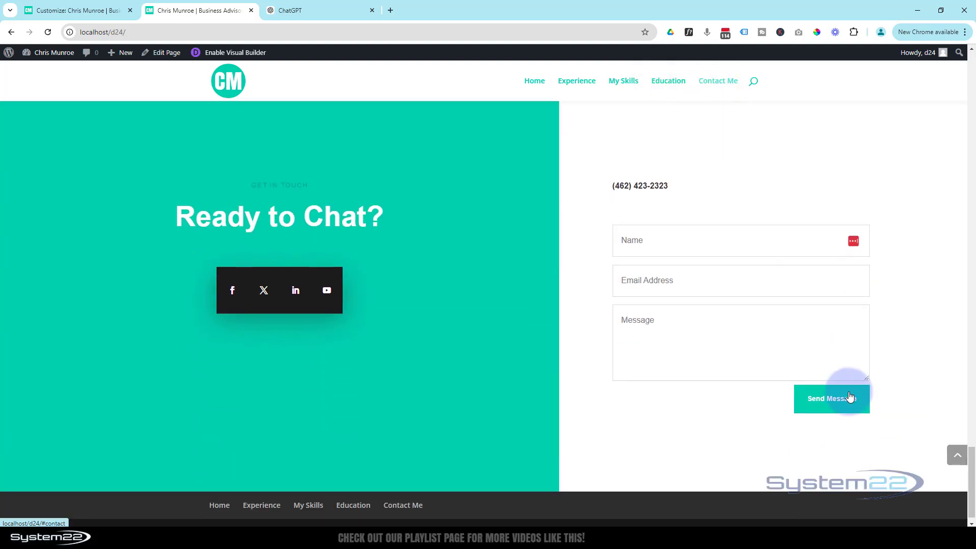
click(956, 457)
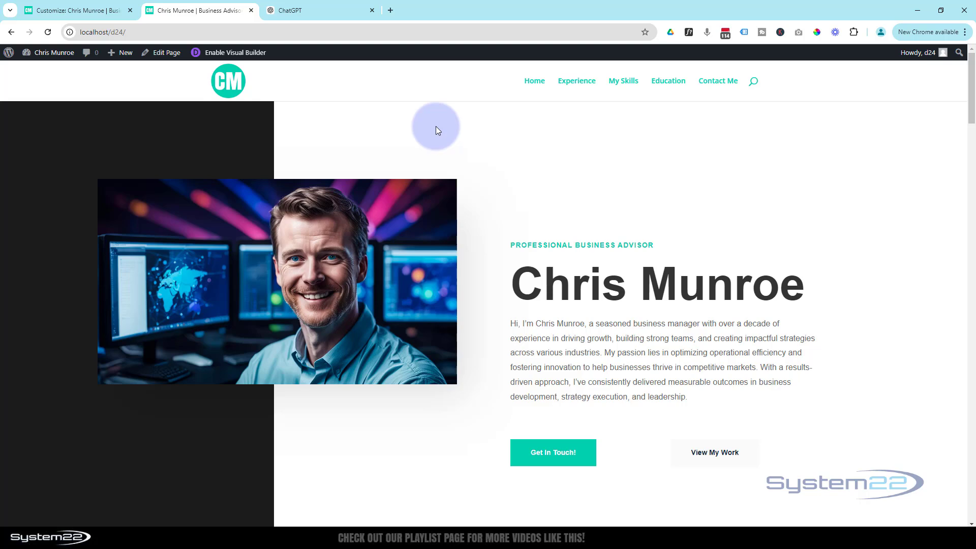
key(ctrl+shift+i)
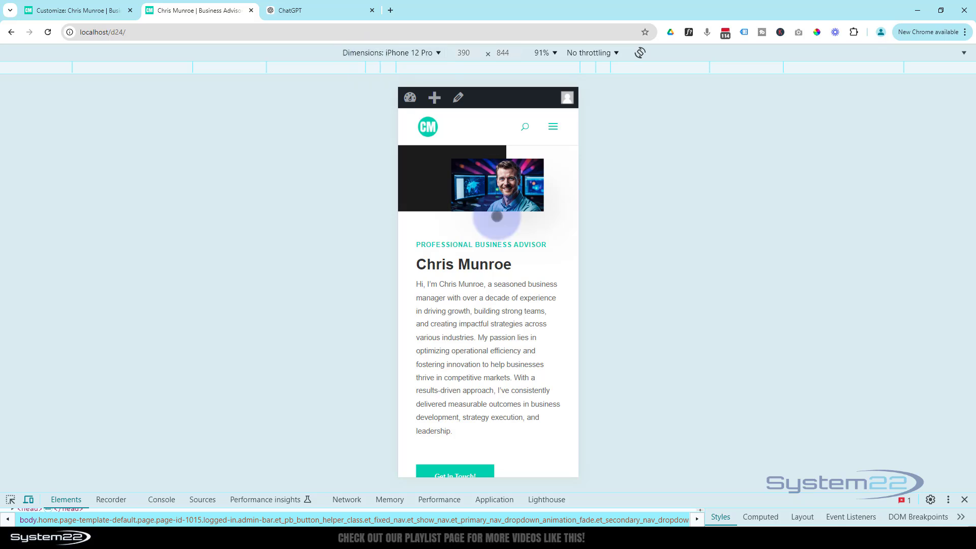
scroll(489, 244, down, 5)
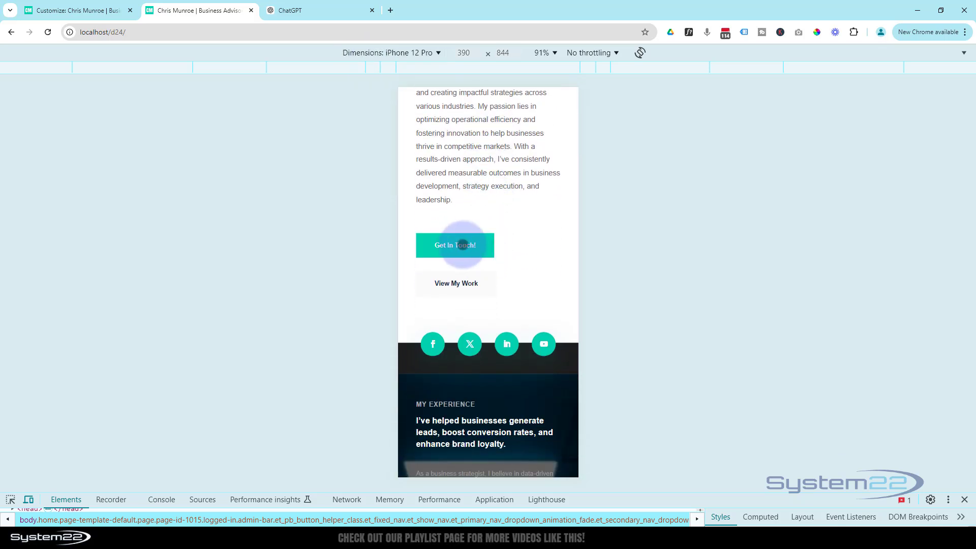
click(463, 245)
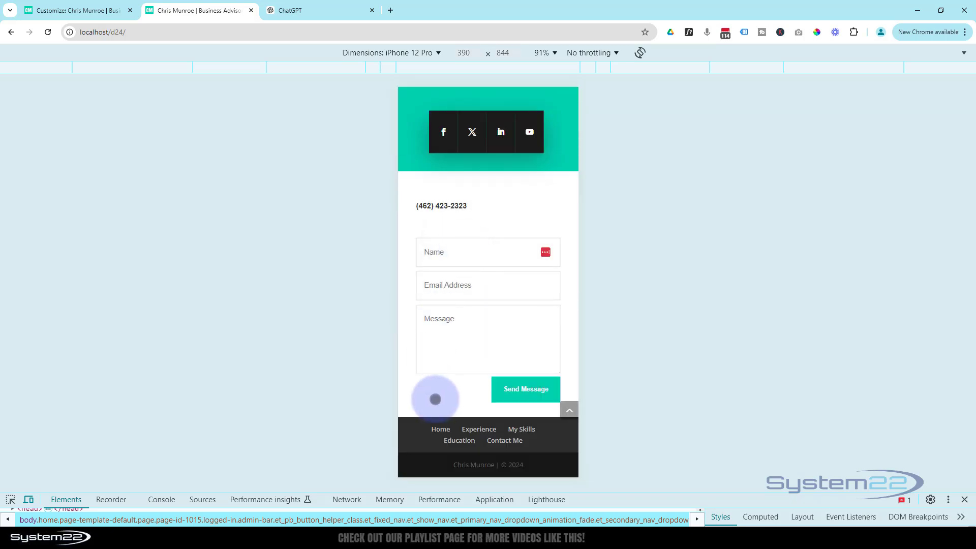
click(569, 411)
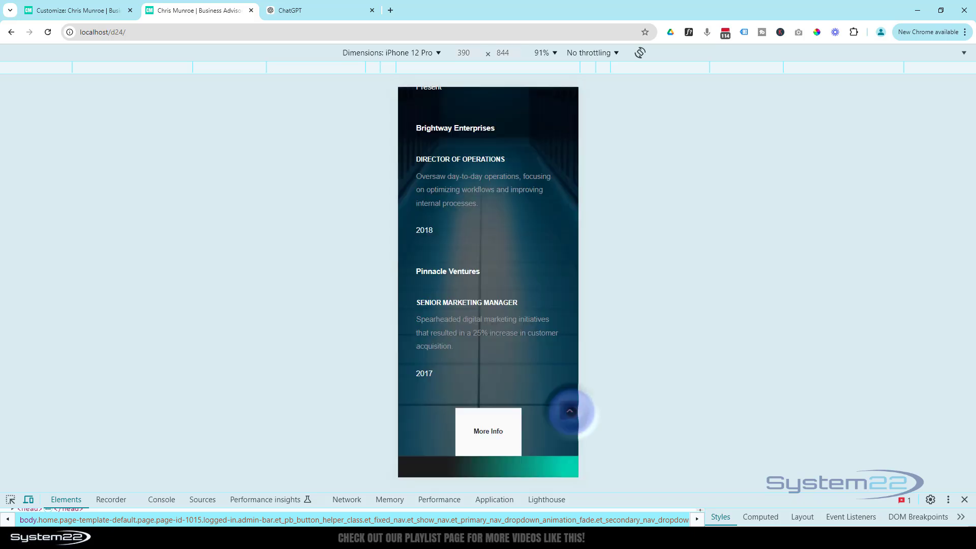
click(553, 126)
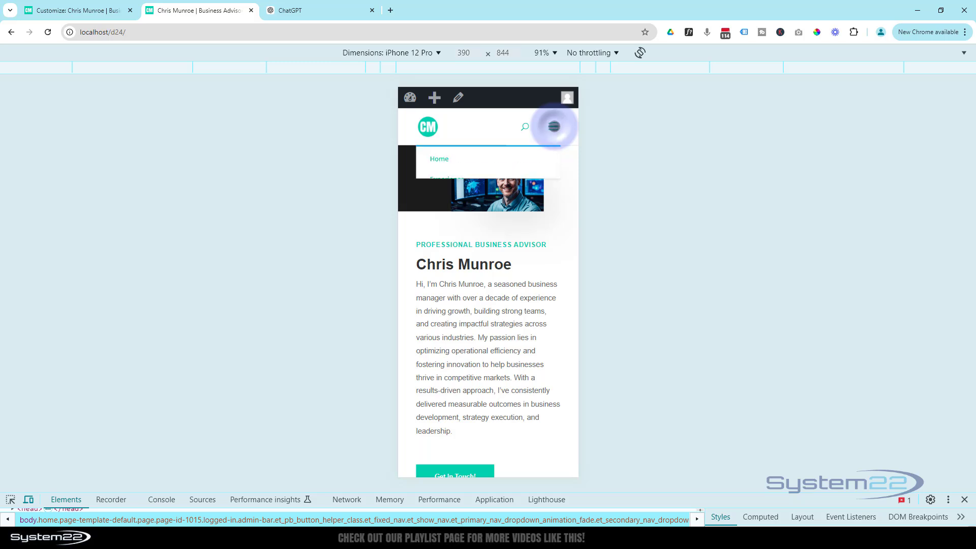
click(457, 185)
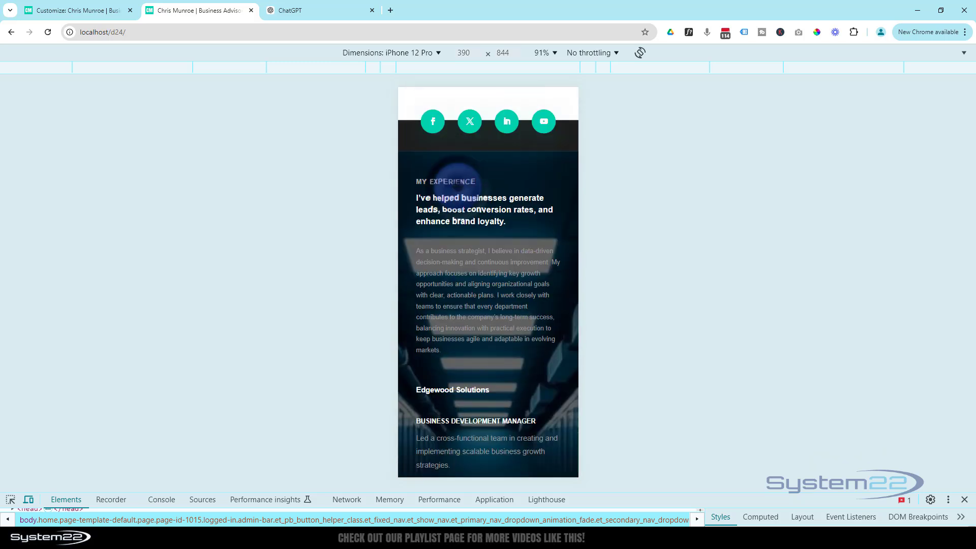
scroll(458, 188, down, 8)
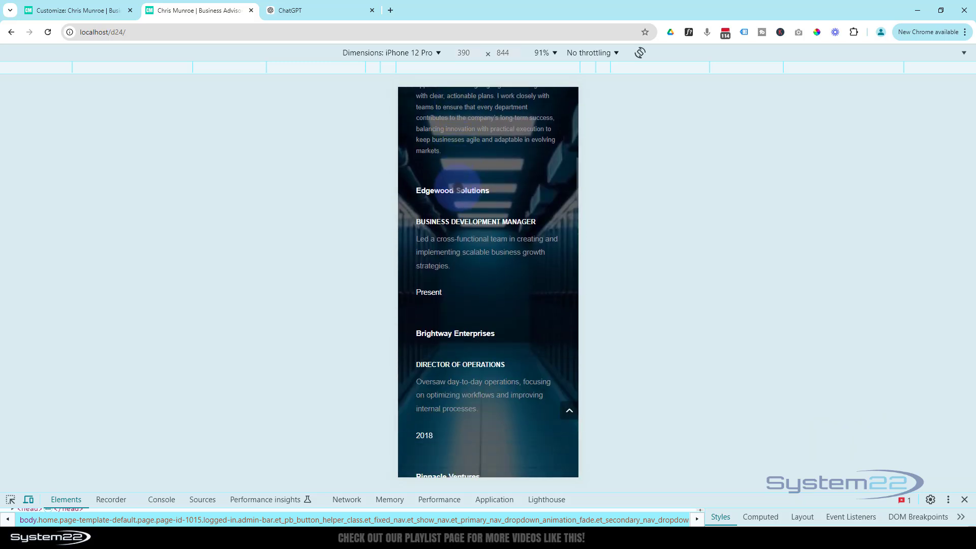
scroll(458, 187, down, 5)
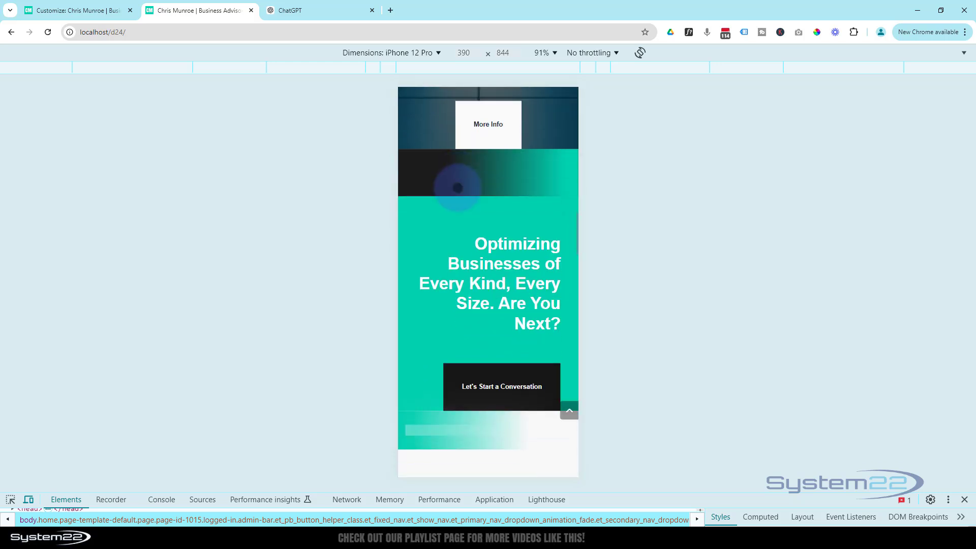
scroll(458, 187, down, 6)
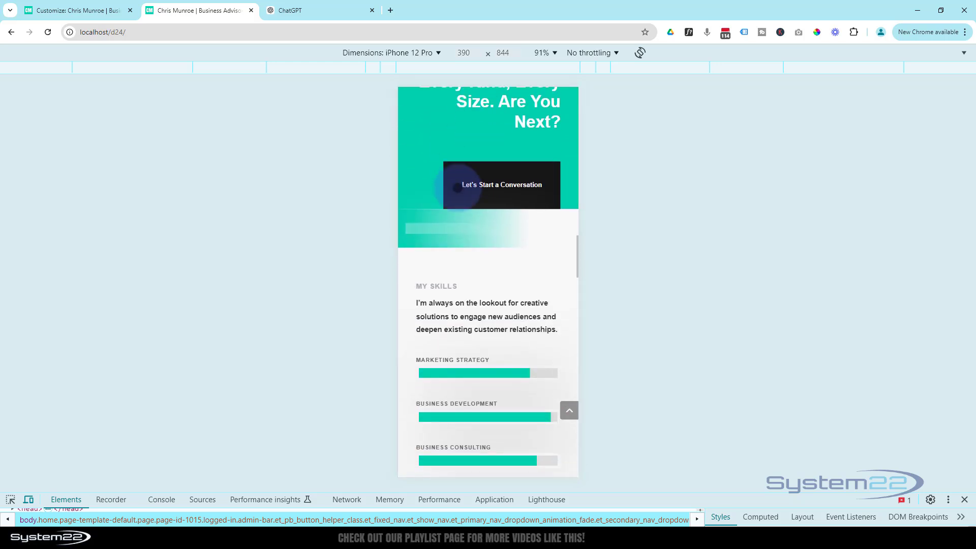
scroll(458, 188, down, 7)
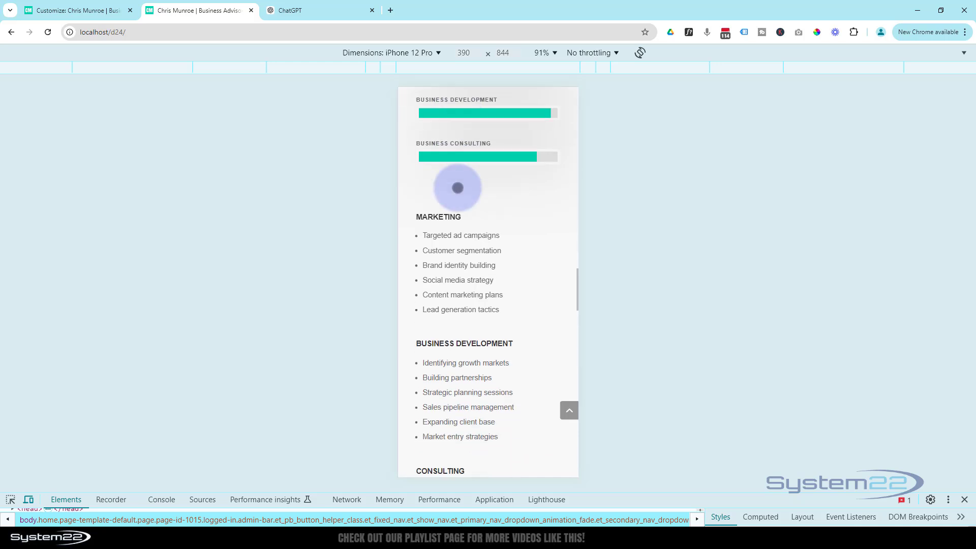
scroll(457, 187, down, 7)
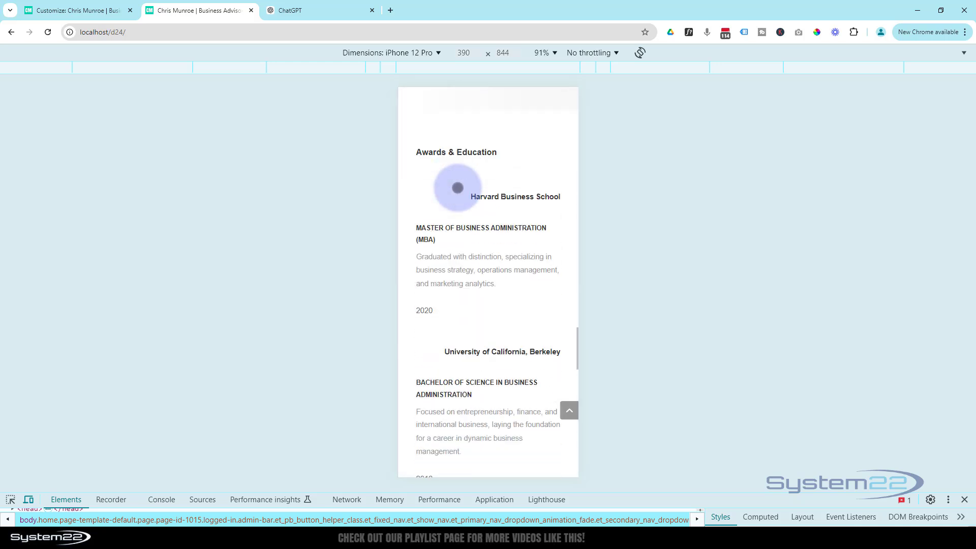
scroll(458, 187, down, 7)
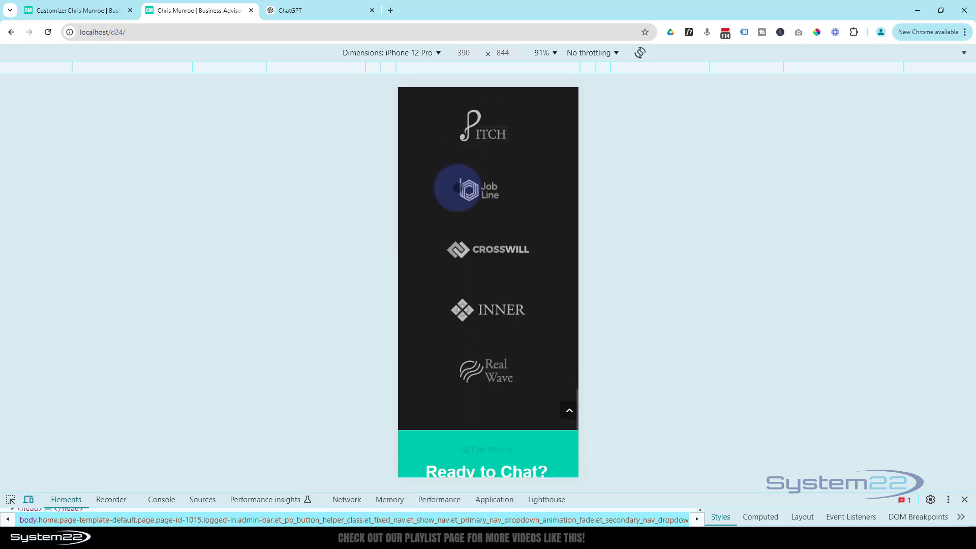
scroll(458, 187, down, 5)
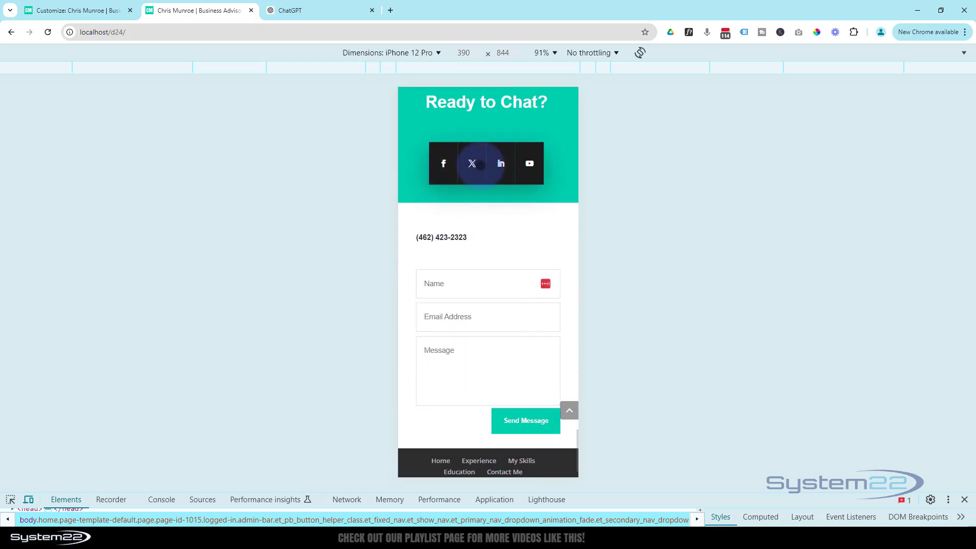
scroll(498, 228, down, 1)
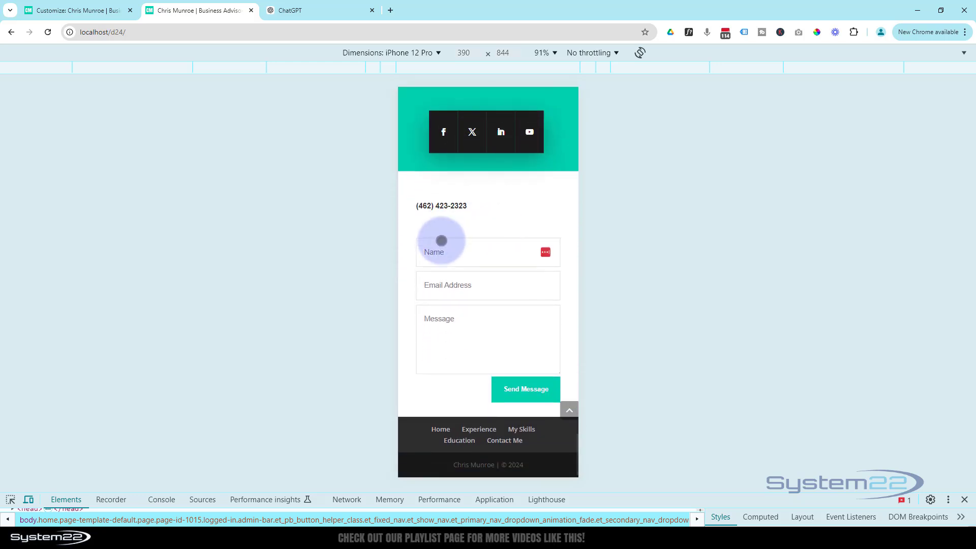
click(456, 252)
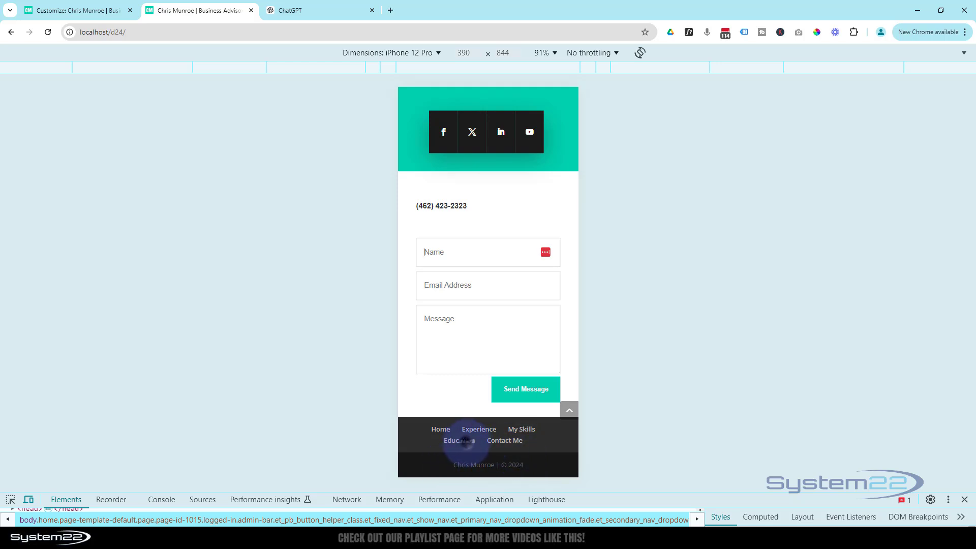
click(467, 442)
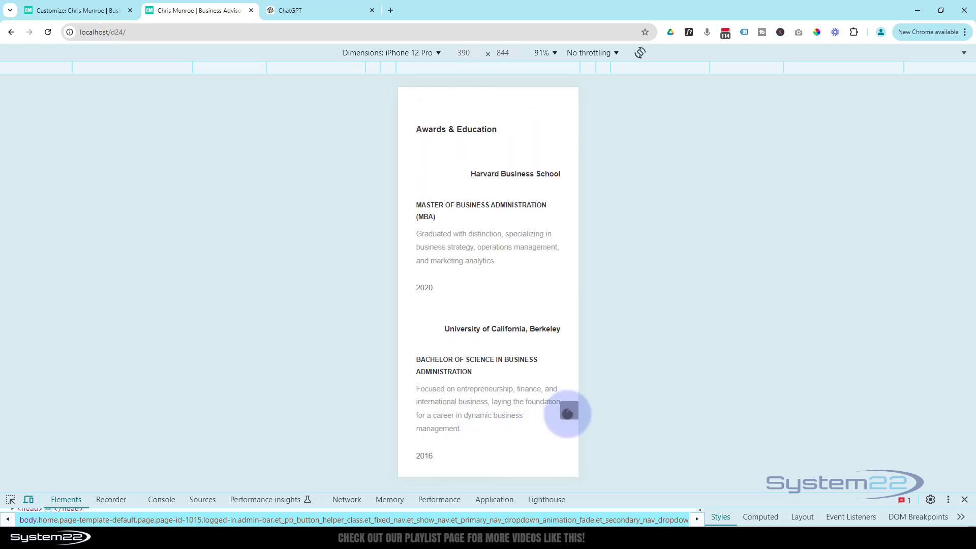
click(568, 413)
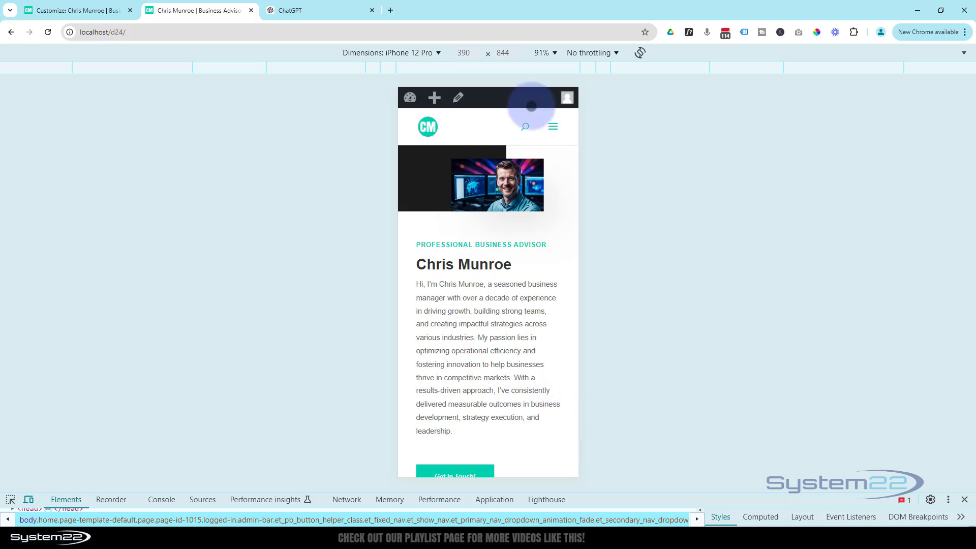
click(553, 127)
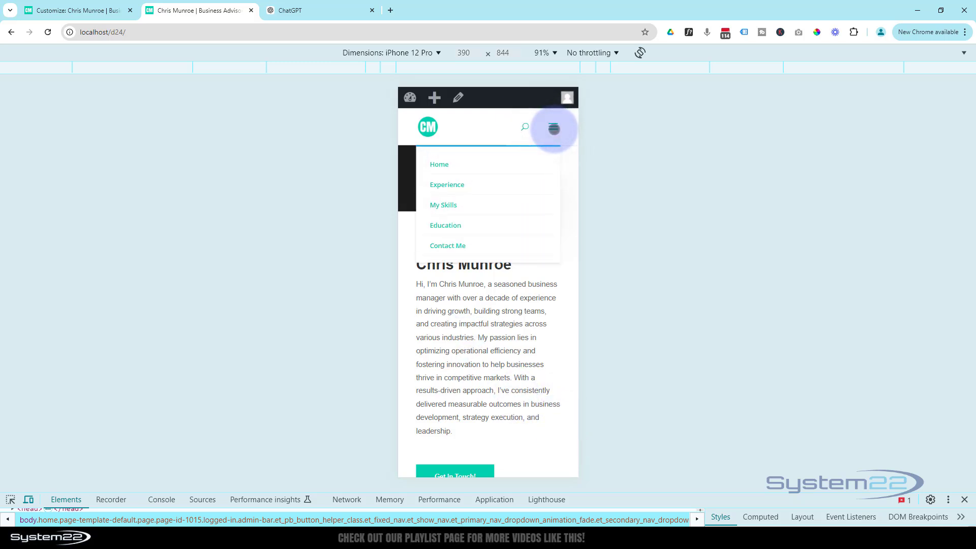
click(555, 128)
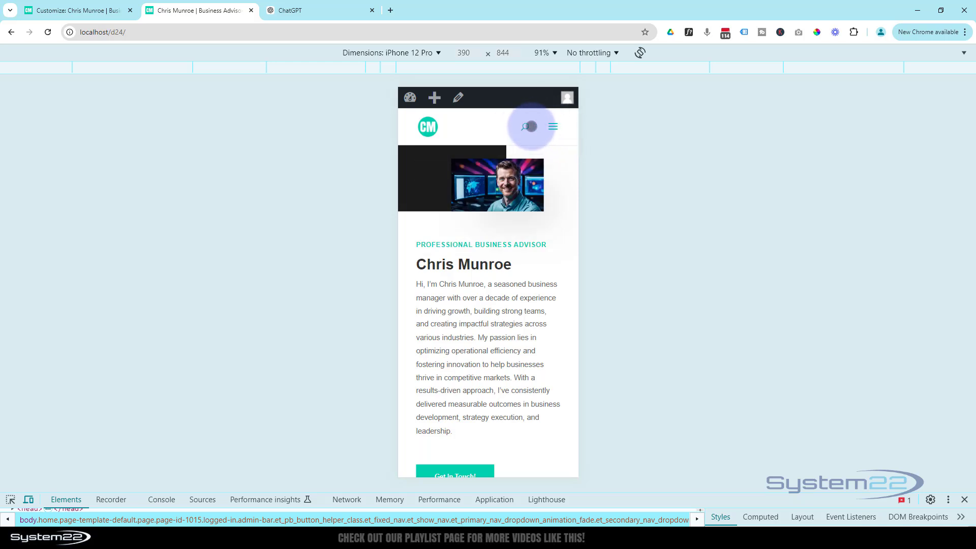
Step: Uncheck Show Search Icon under Header Elements, publish, and return to the live site tab
click(53, 12)
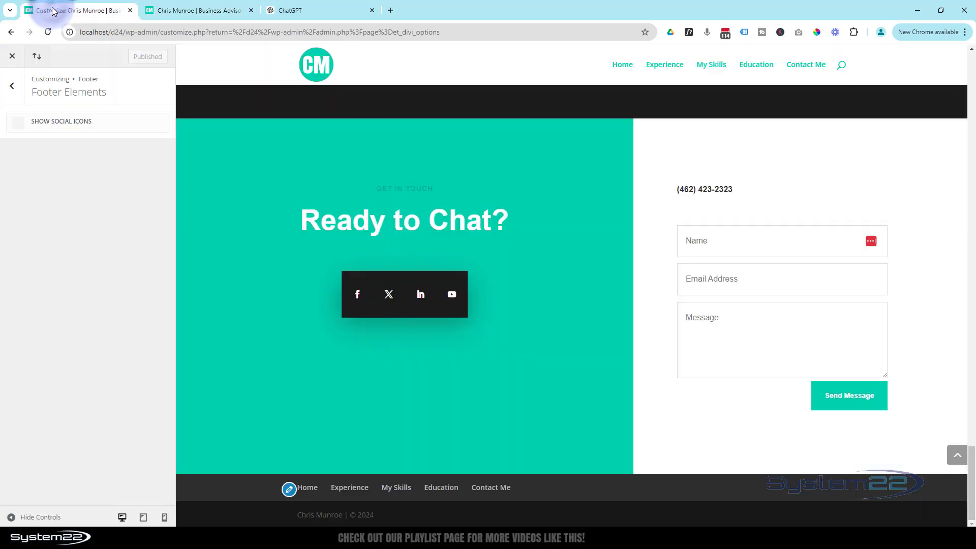
click(15, 90)
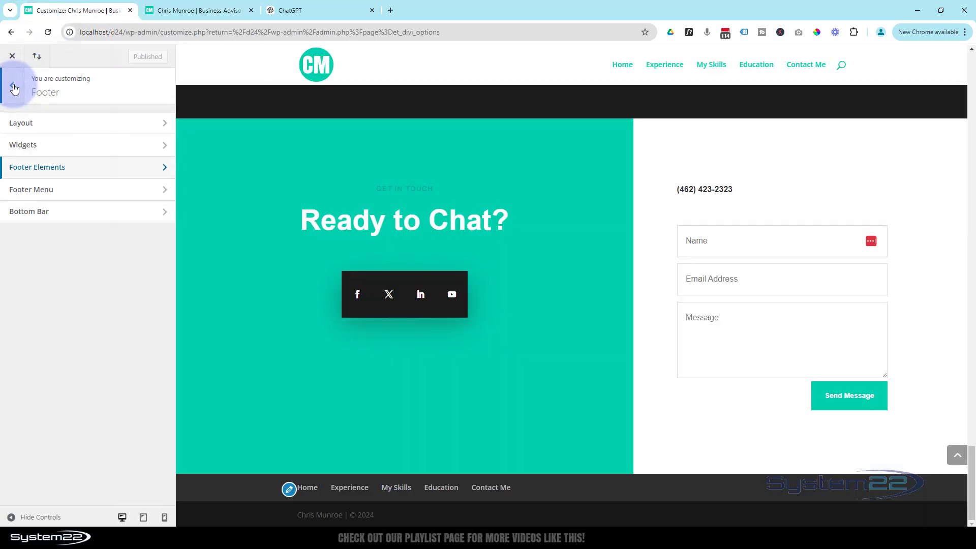
click(14, 89)
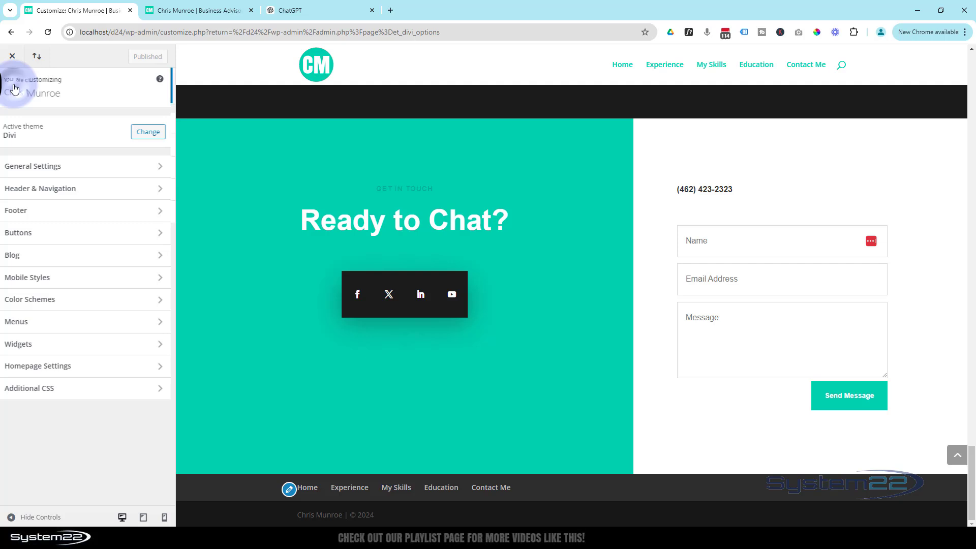
click(45, 190)
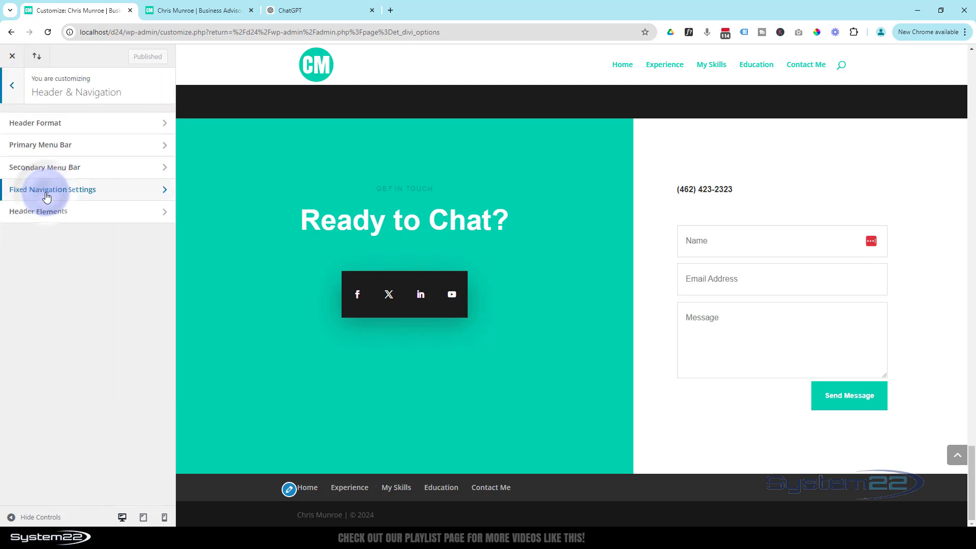
click(93, 217)
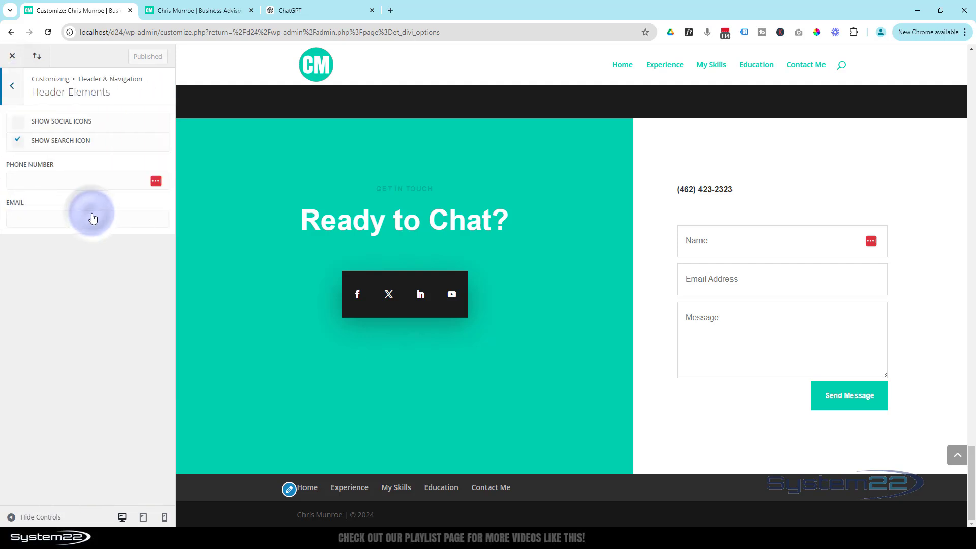
click(18, 142)
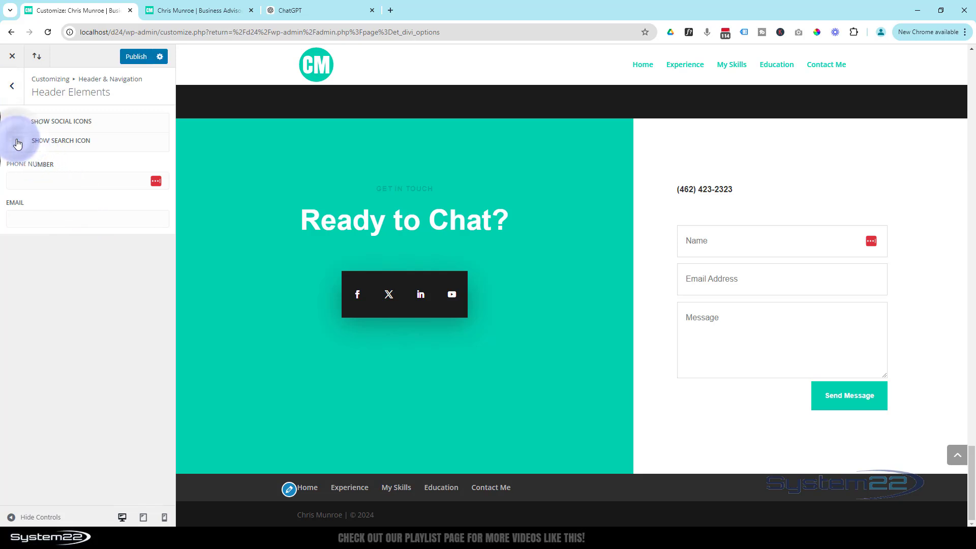
click(126, 59)
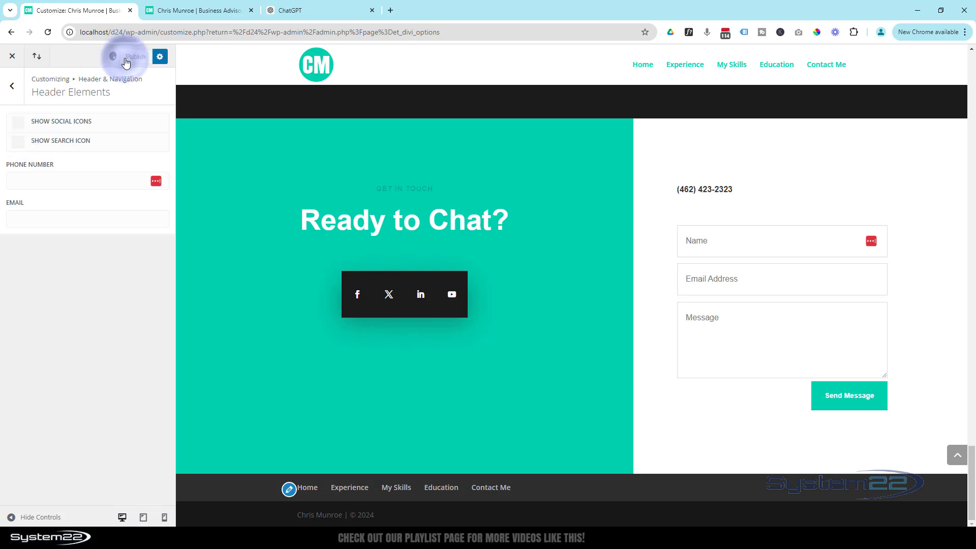
click(187, 12)
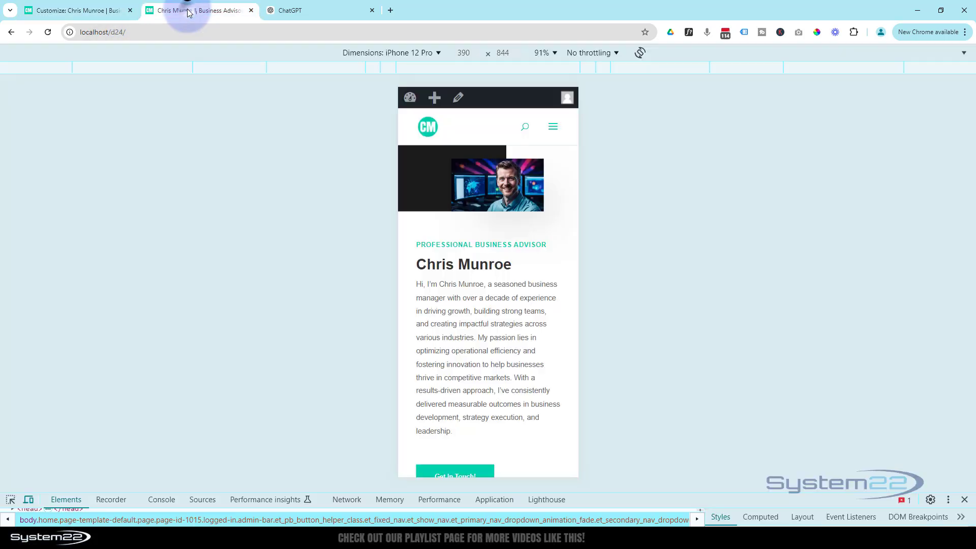
Step: Leave mobile emulation and test the Experience, My Skills, Education and Contact Me links plus back-to-top
click(964, 500)
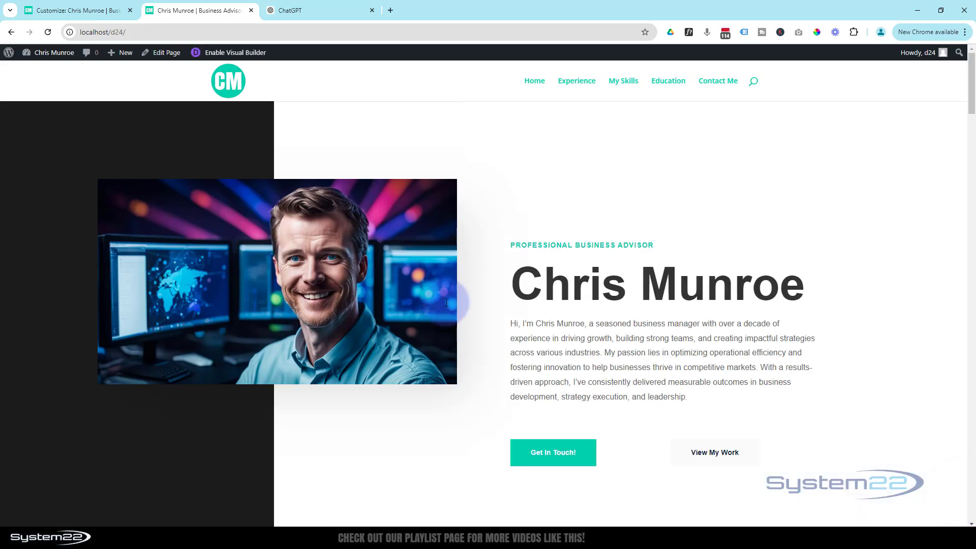
click(580, 85)
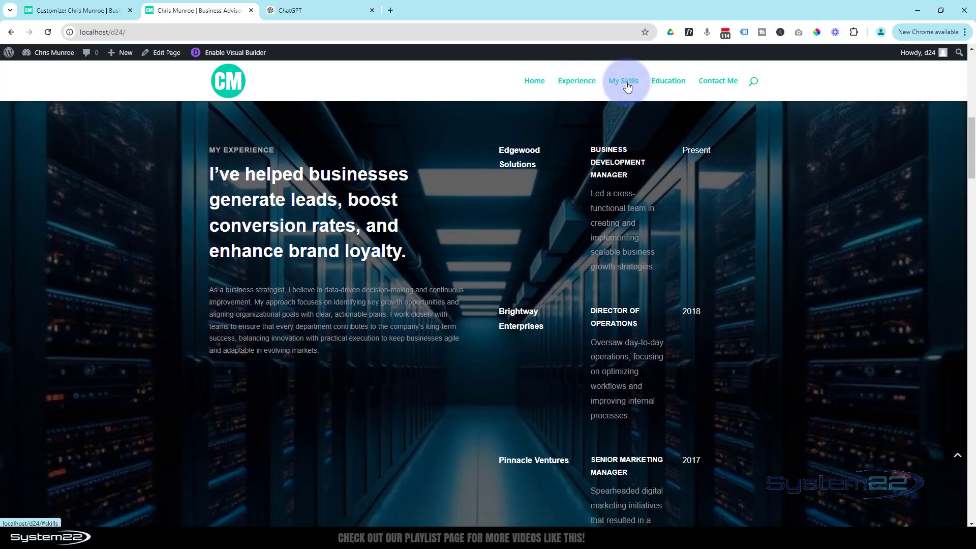
click(626, 83)
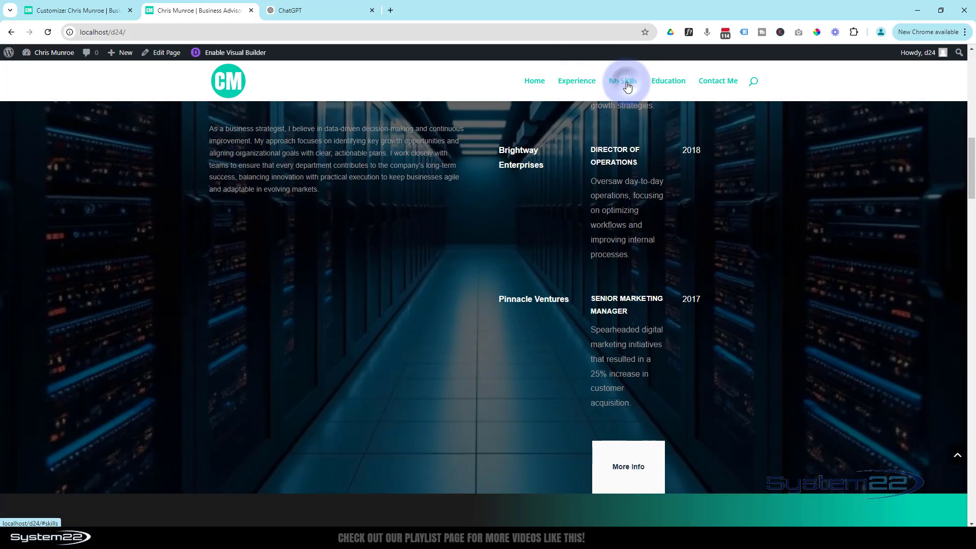
click(663, 84)
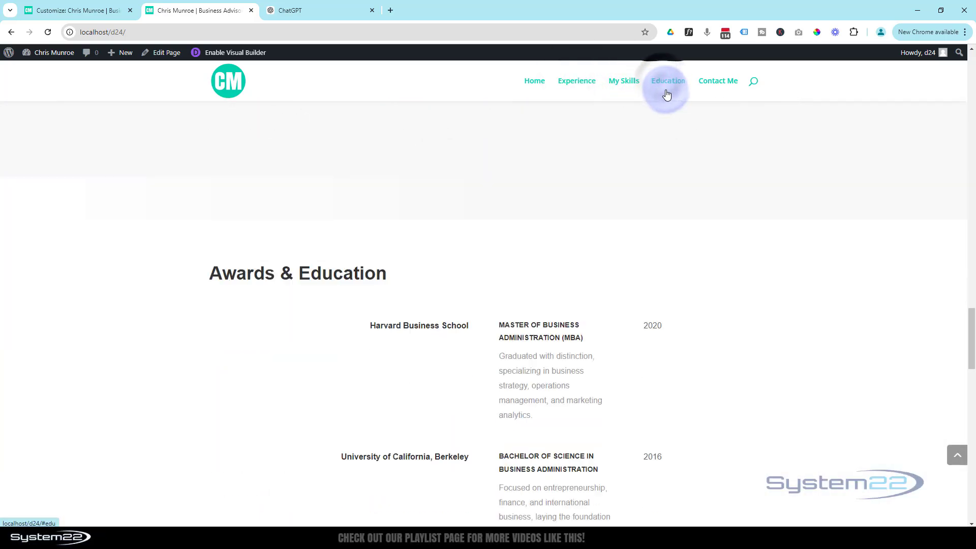
click(712, 82)
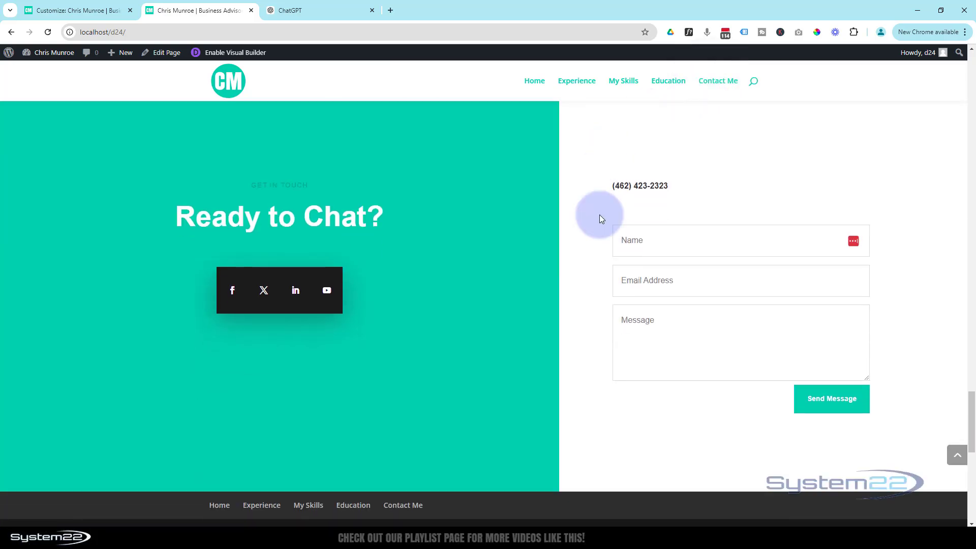
click(954, 457)
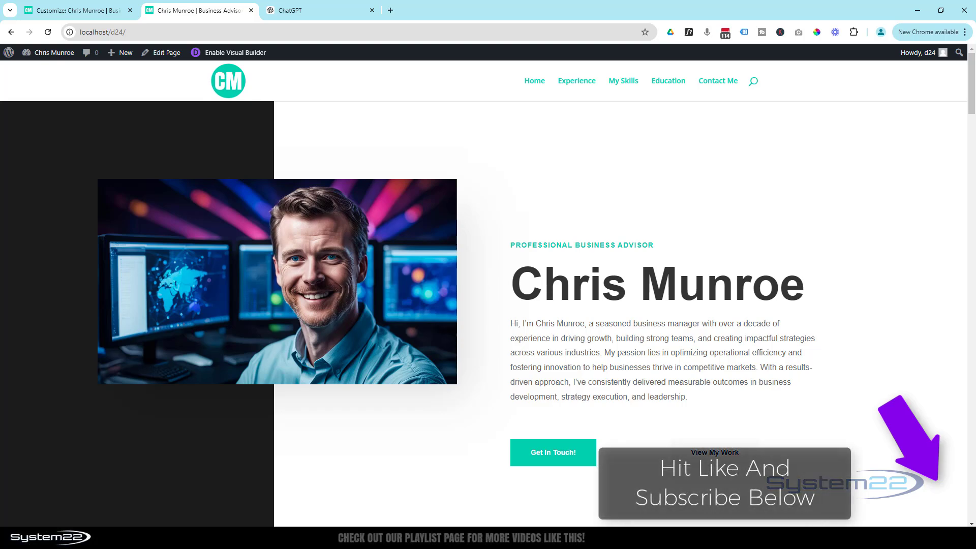
Step: Repeat the check of all four menu anchor links and the back-to-top button in desktop view
click(578, 81)
click(614, 84)
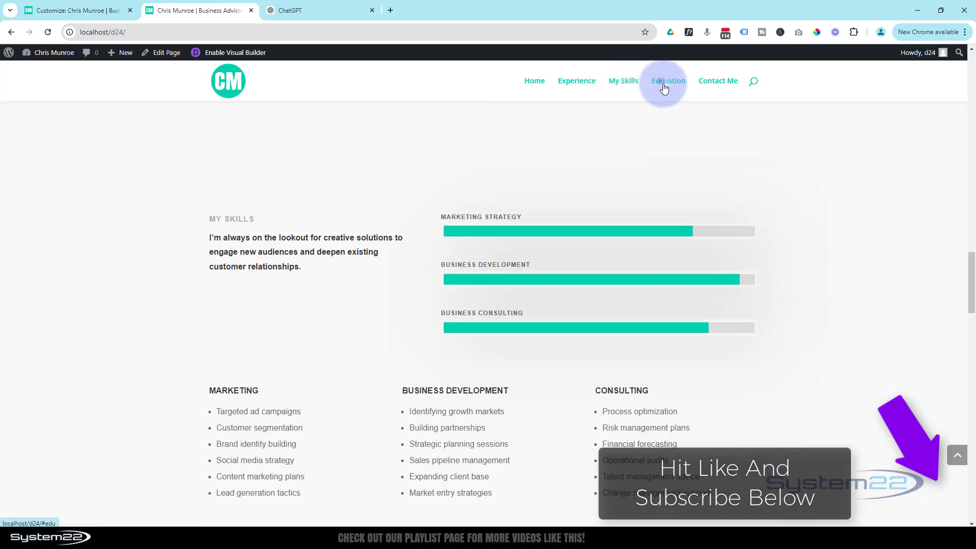
click(664, 88)
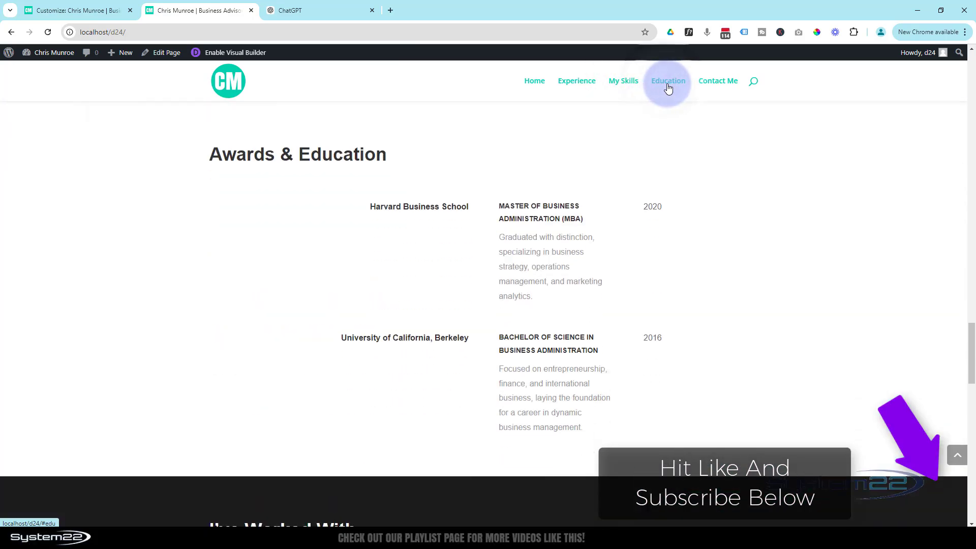
click(715, 88)
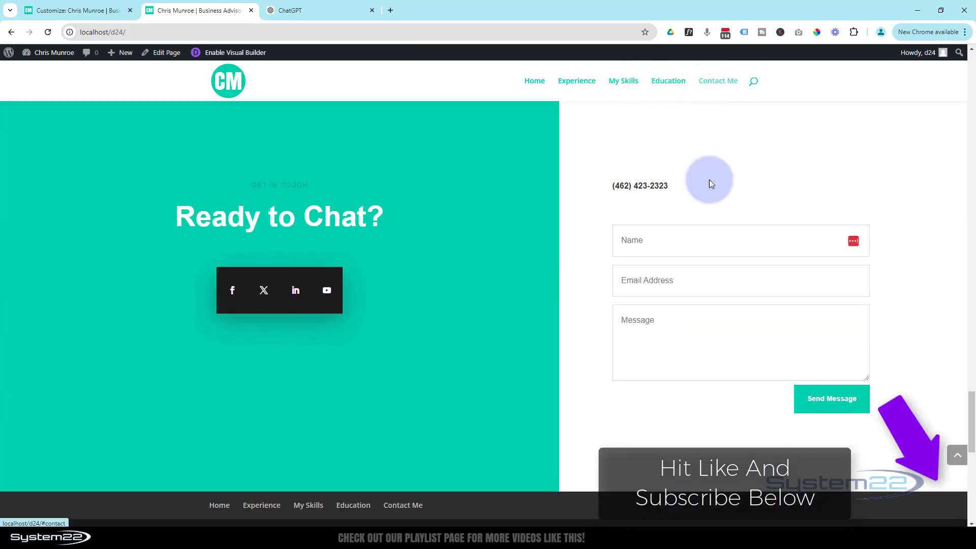
click(958, 457)
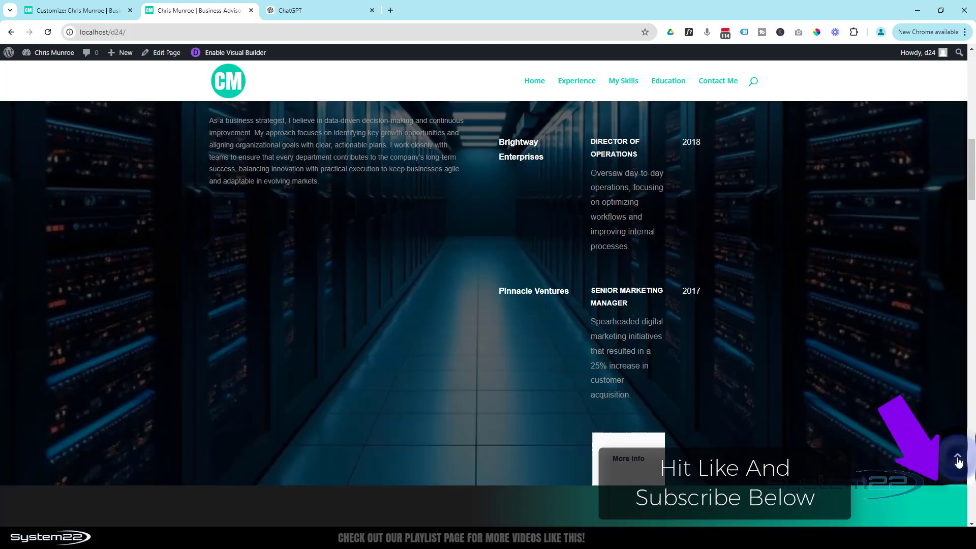